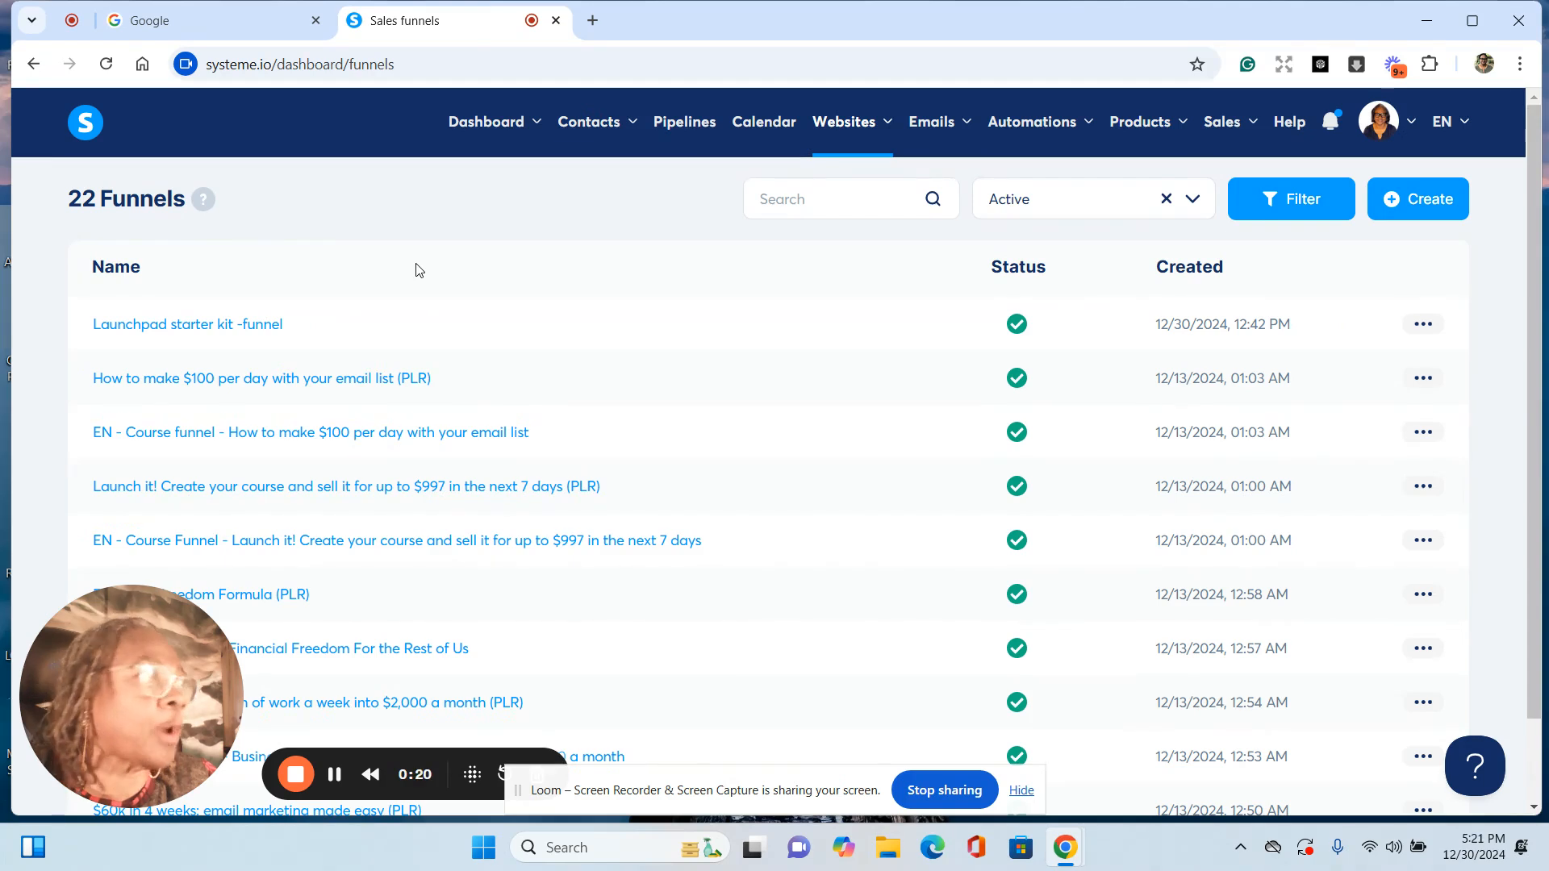
Step: Start a new funnel, assign it the custom www domain, and name it "Passive Income"
click(1432, 201)
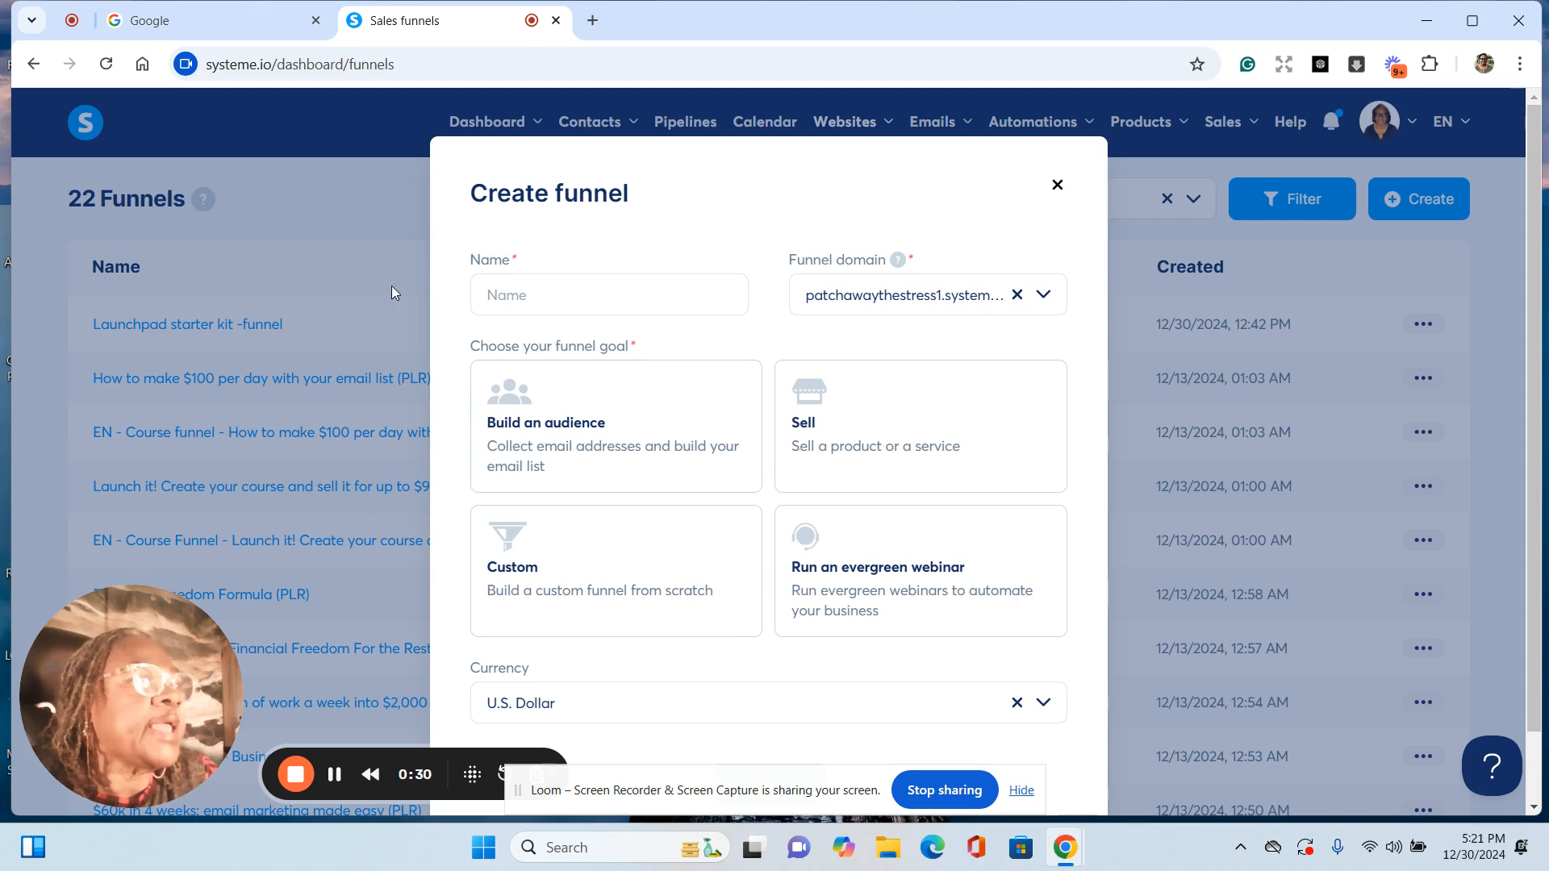
click(1043, 297)
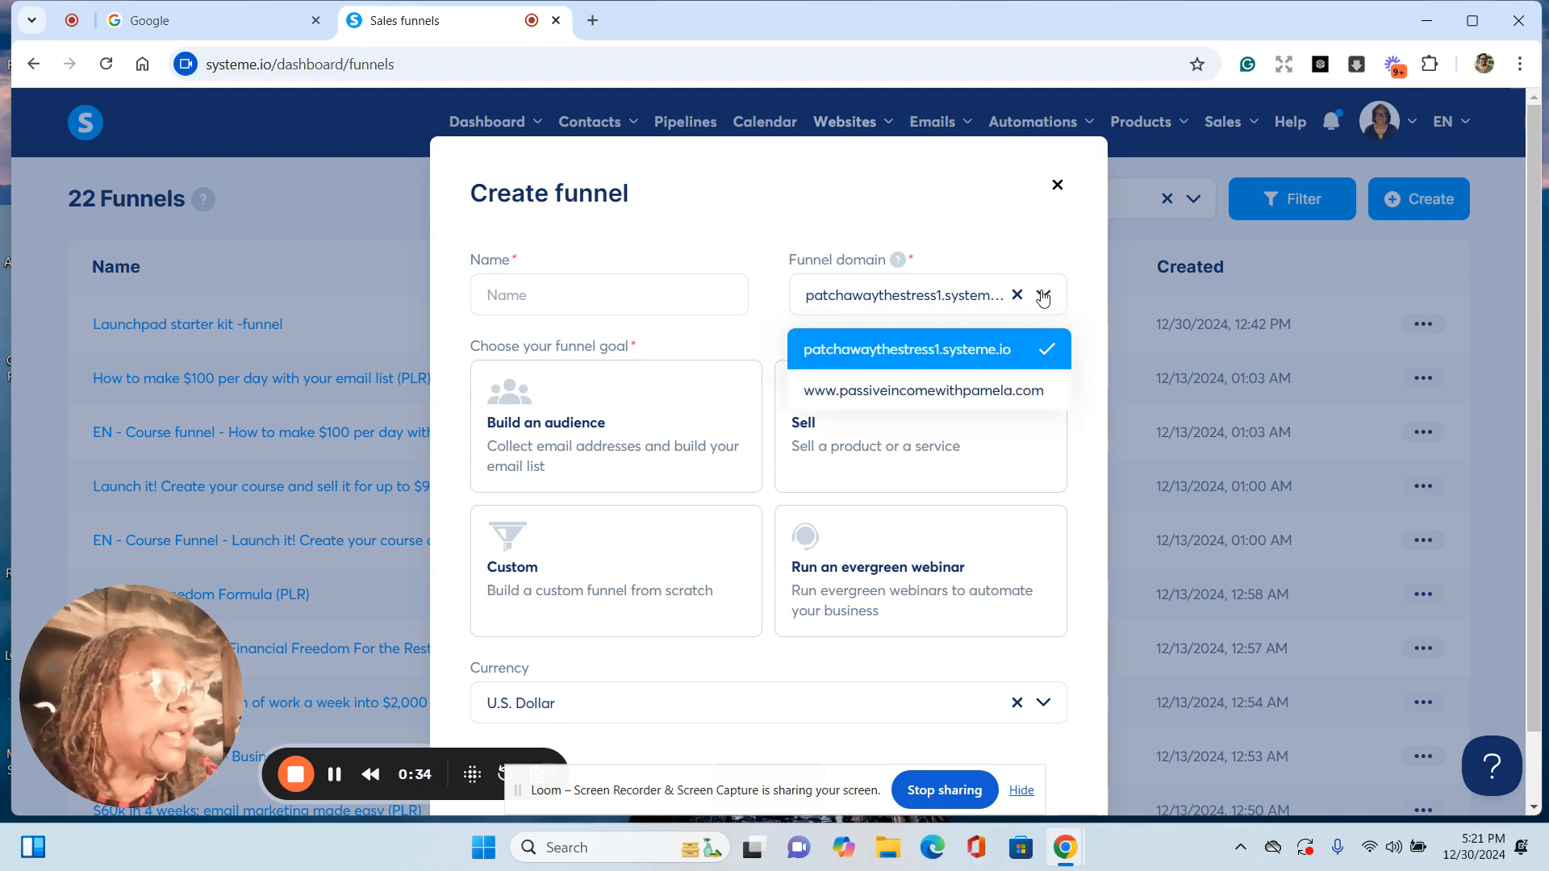
click(941, 380)
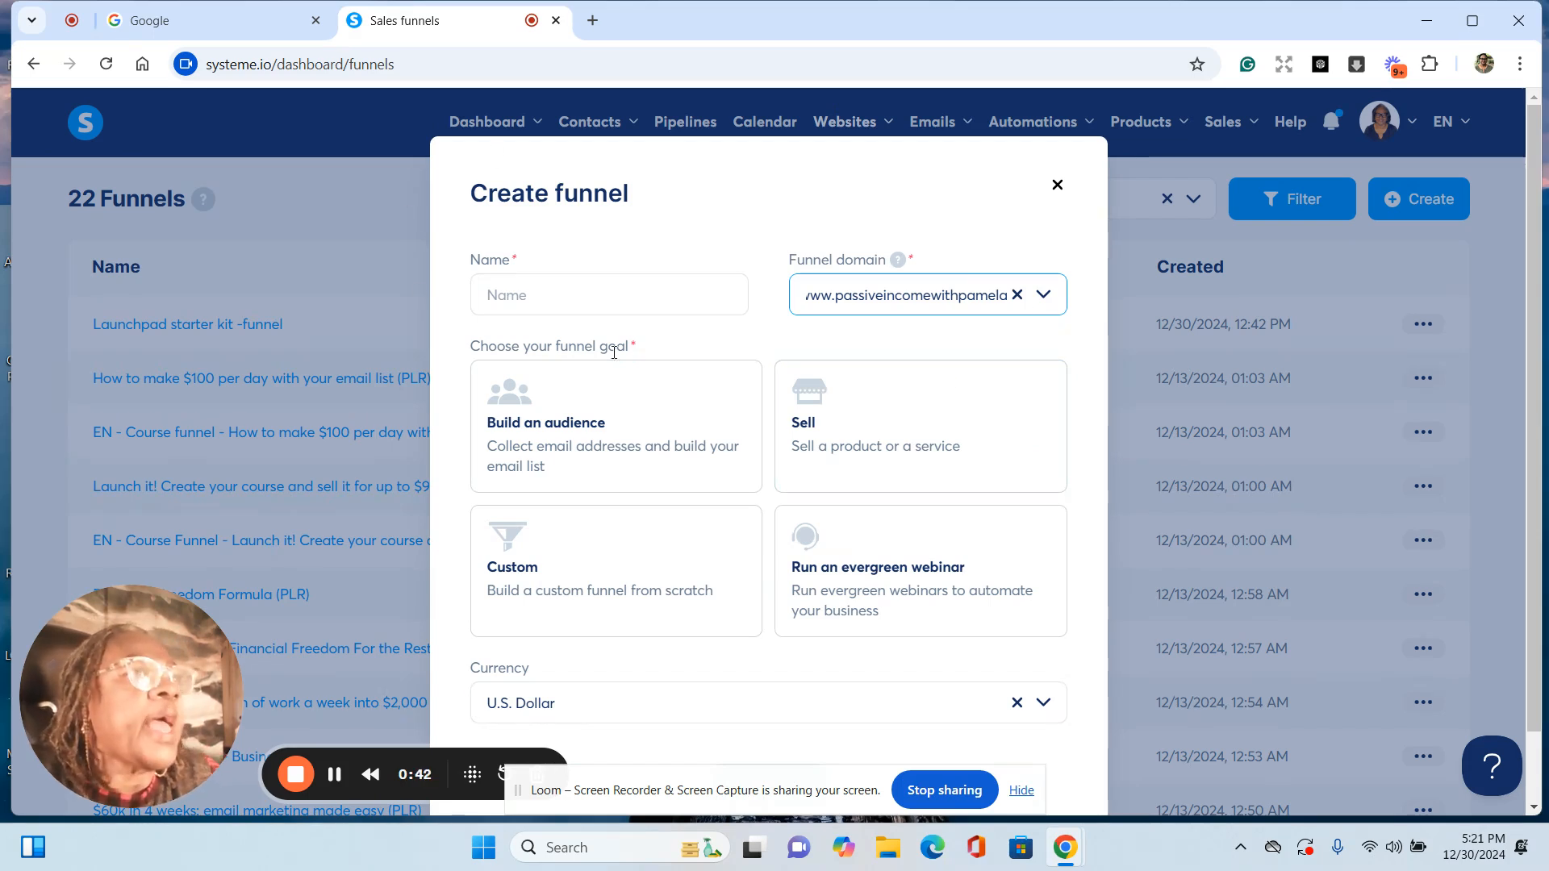
click(572, 289)
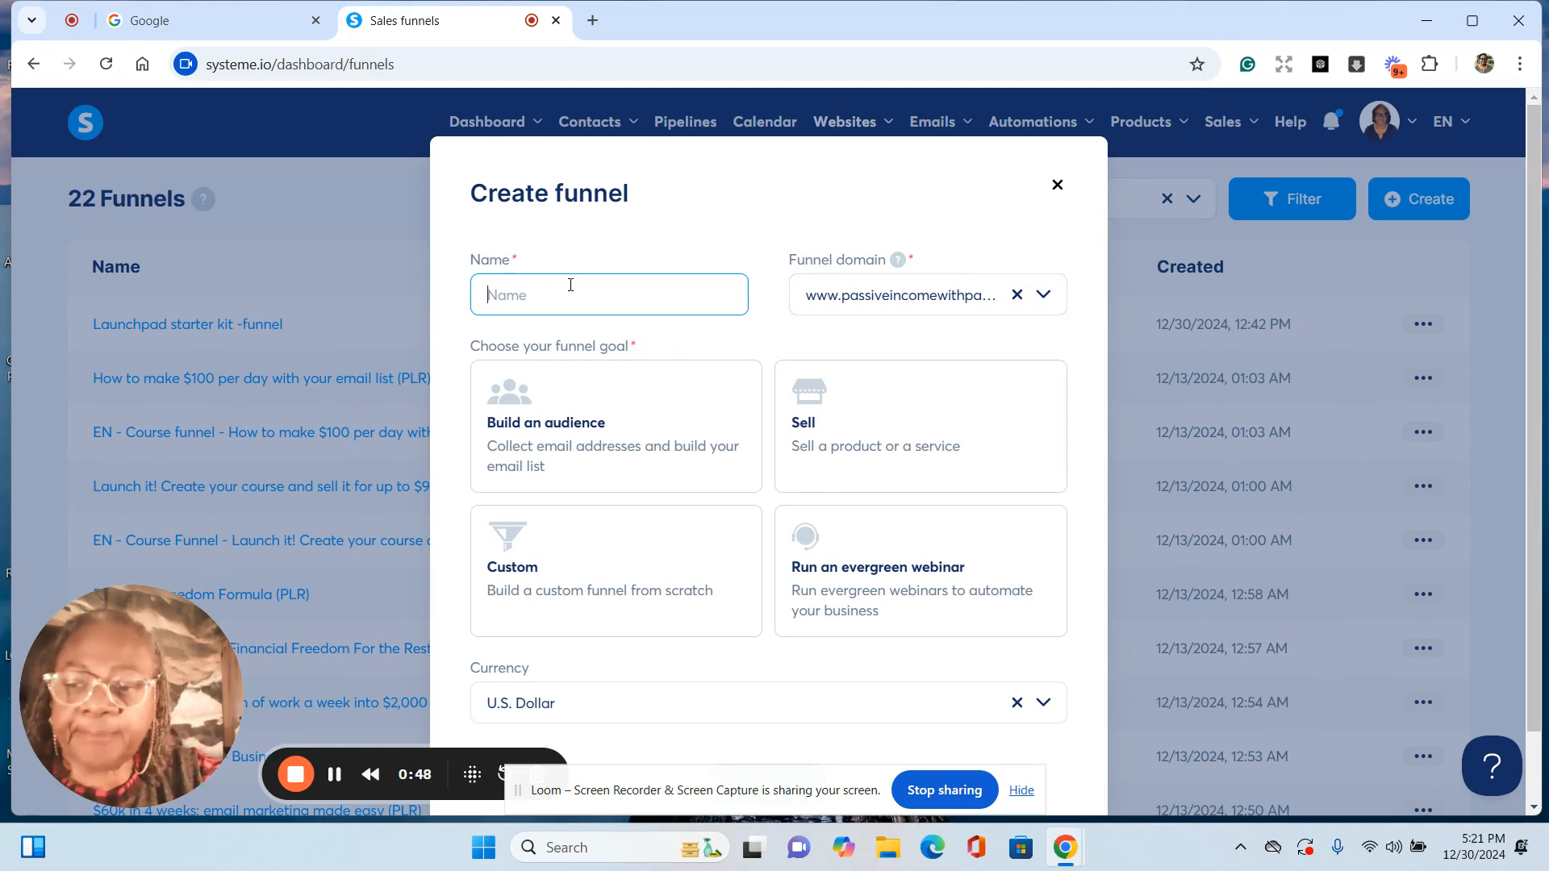
text(Passiv)
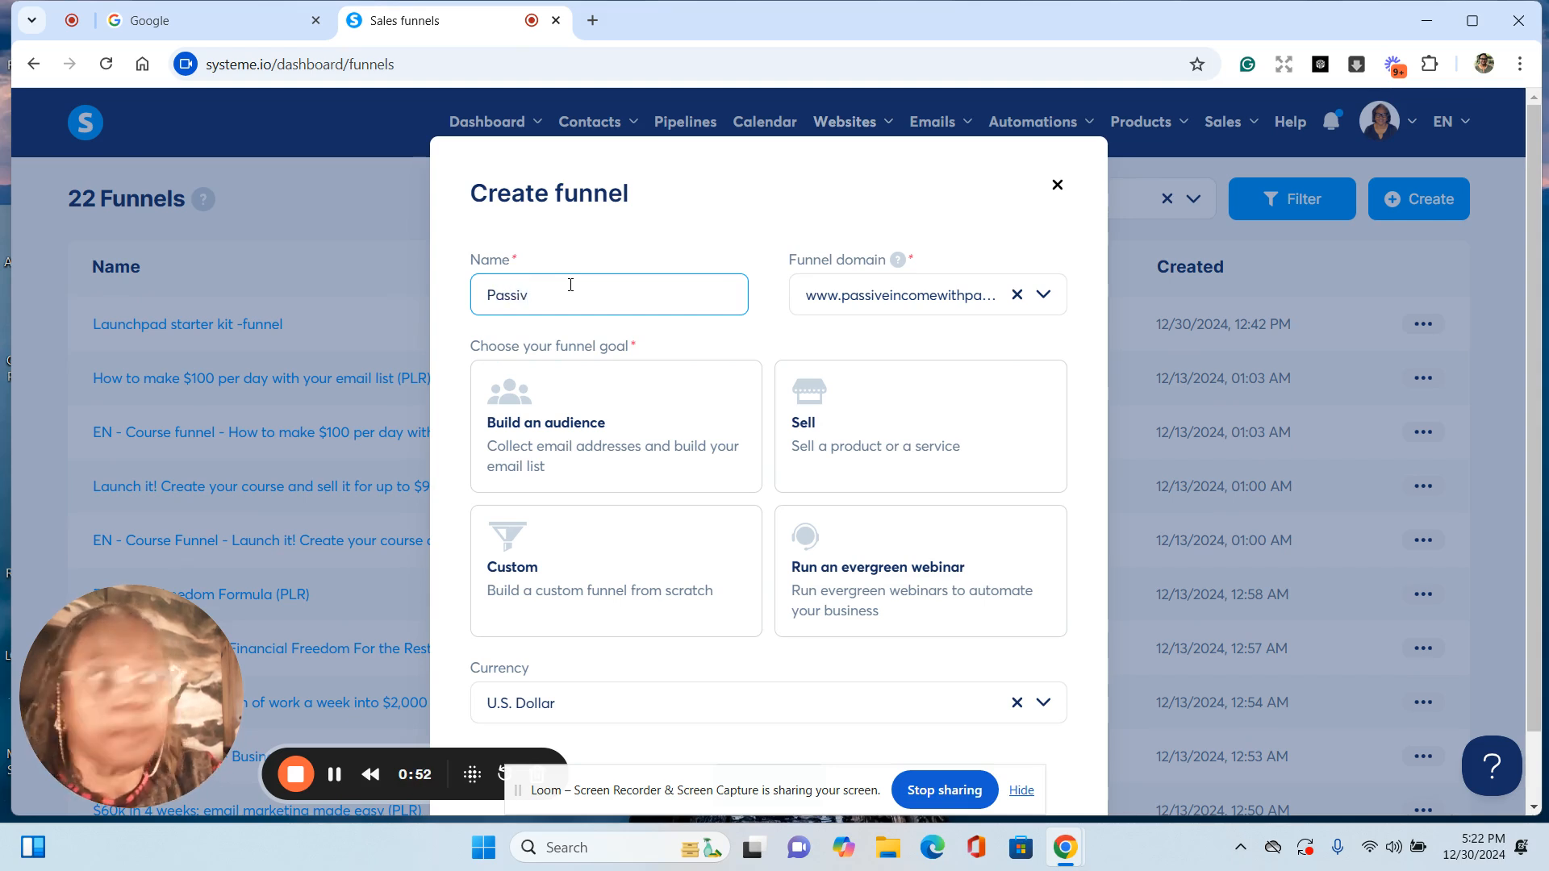
text(e I)
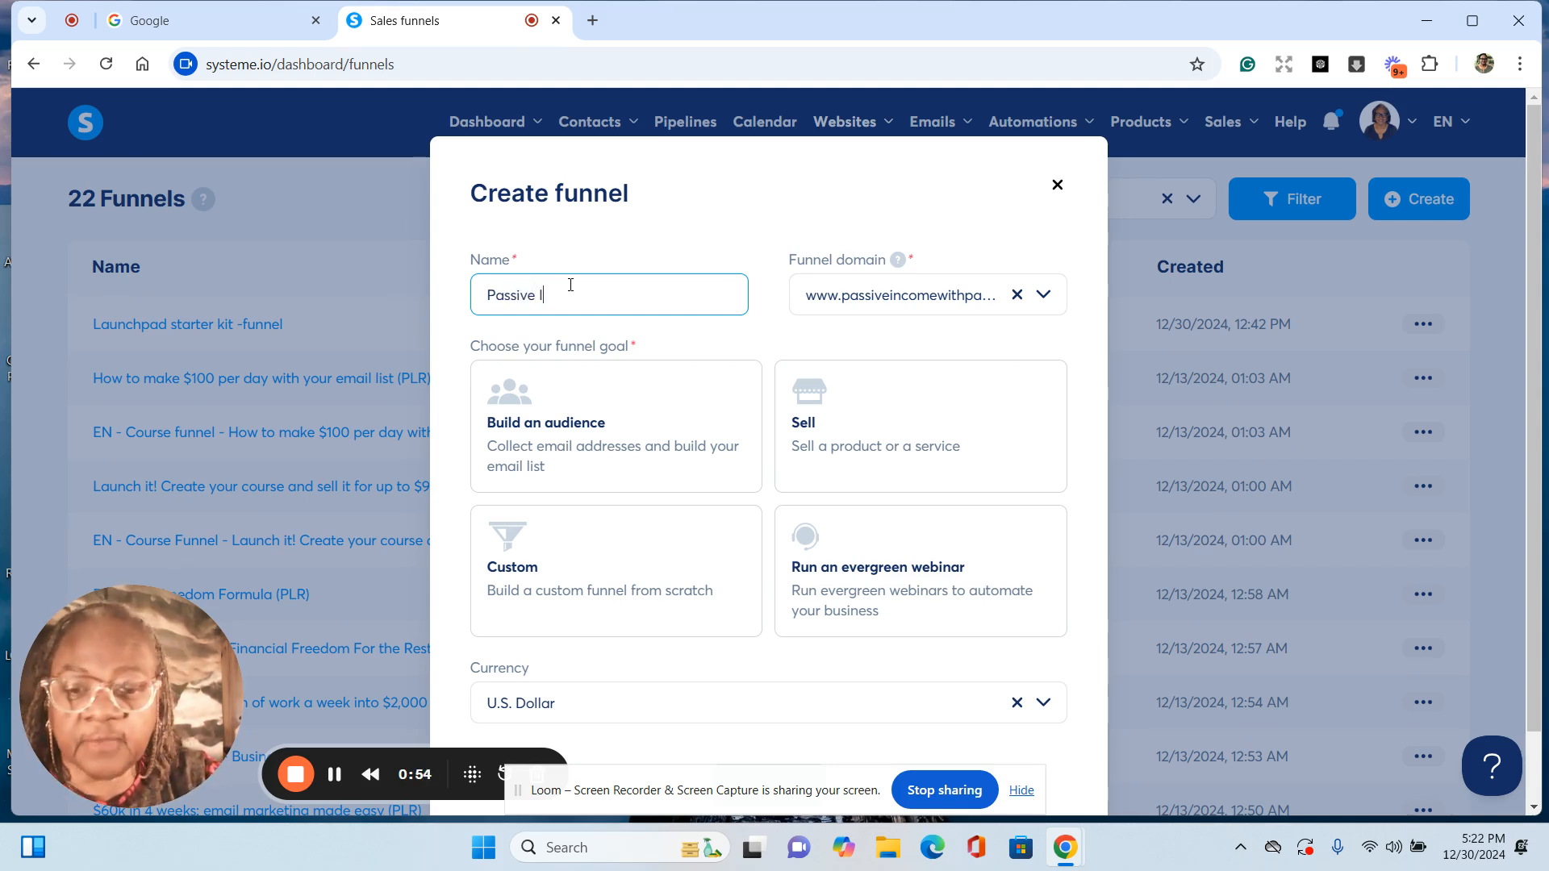
text(ncome)
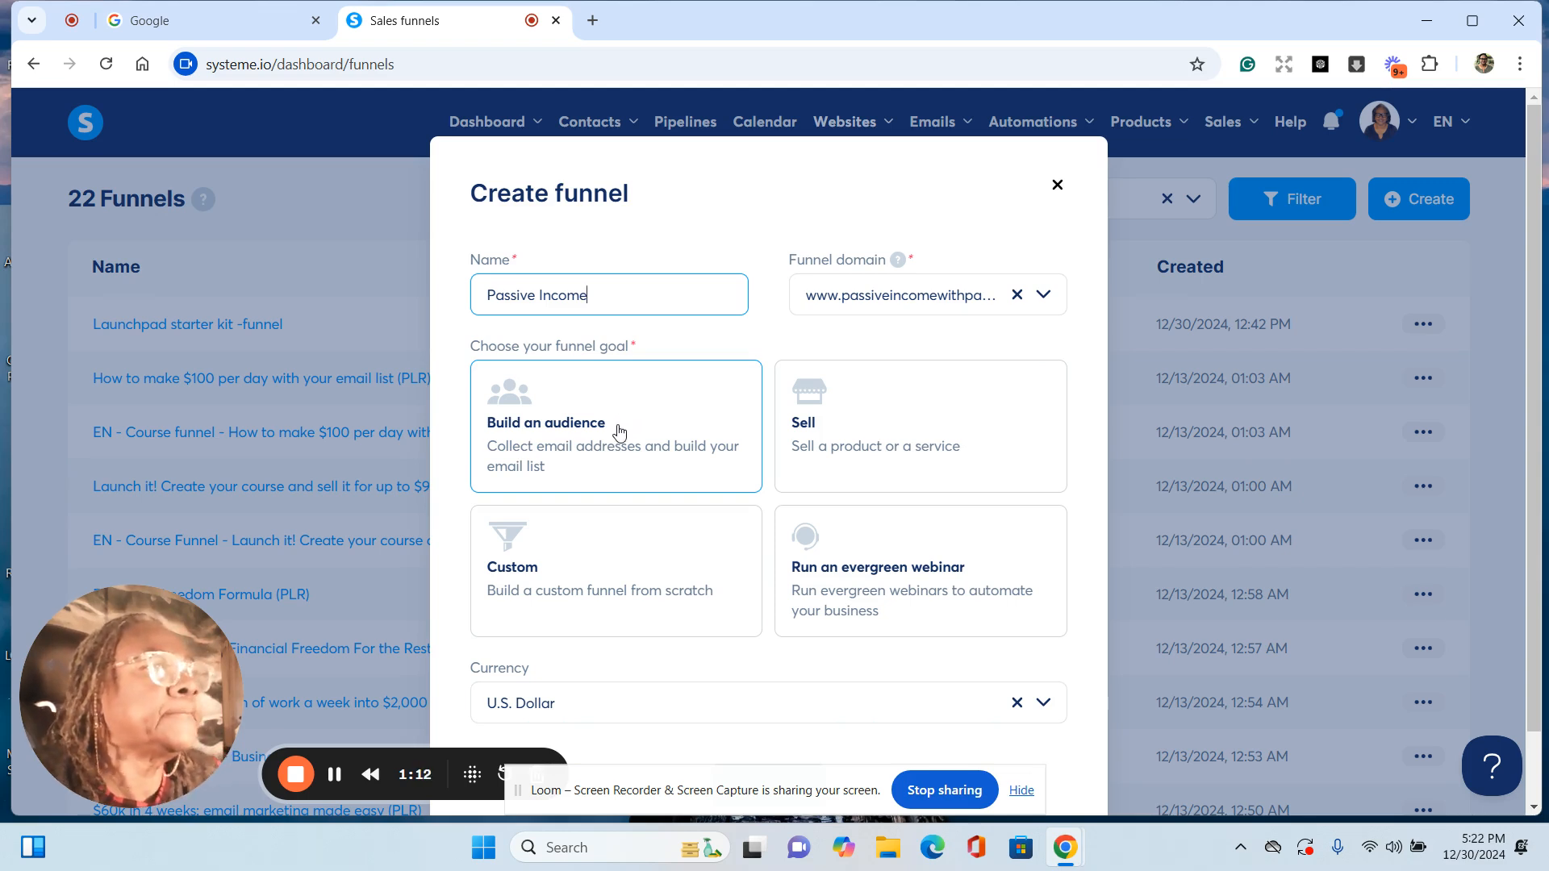
Step: Set the funnel goal to Build an audience and save the new funnel
click(572, 433)
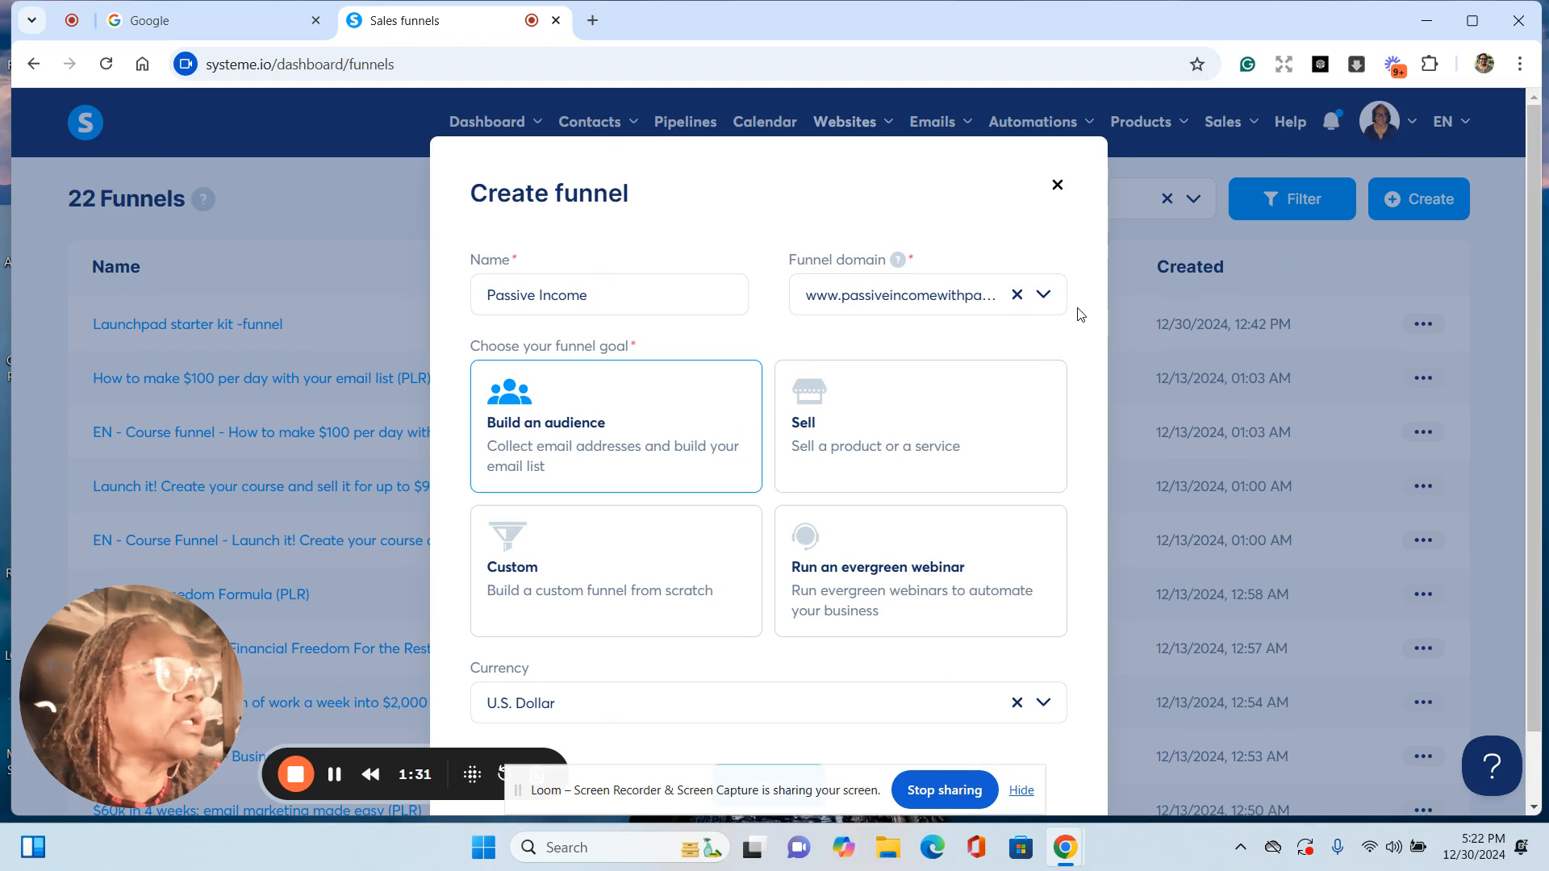
scroll(1080, 314, down, 1)
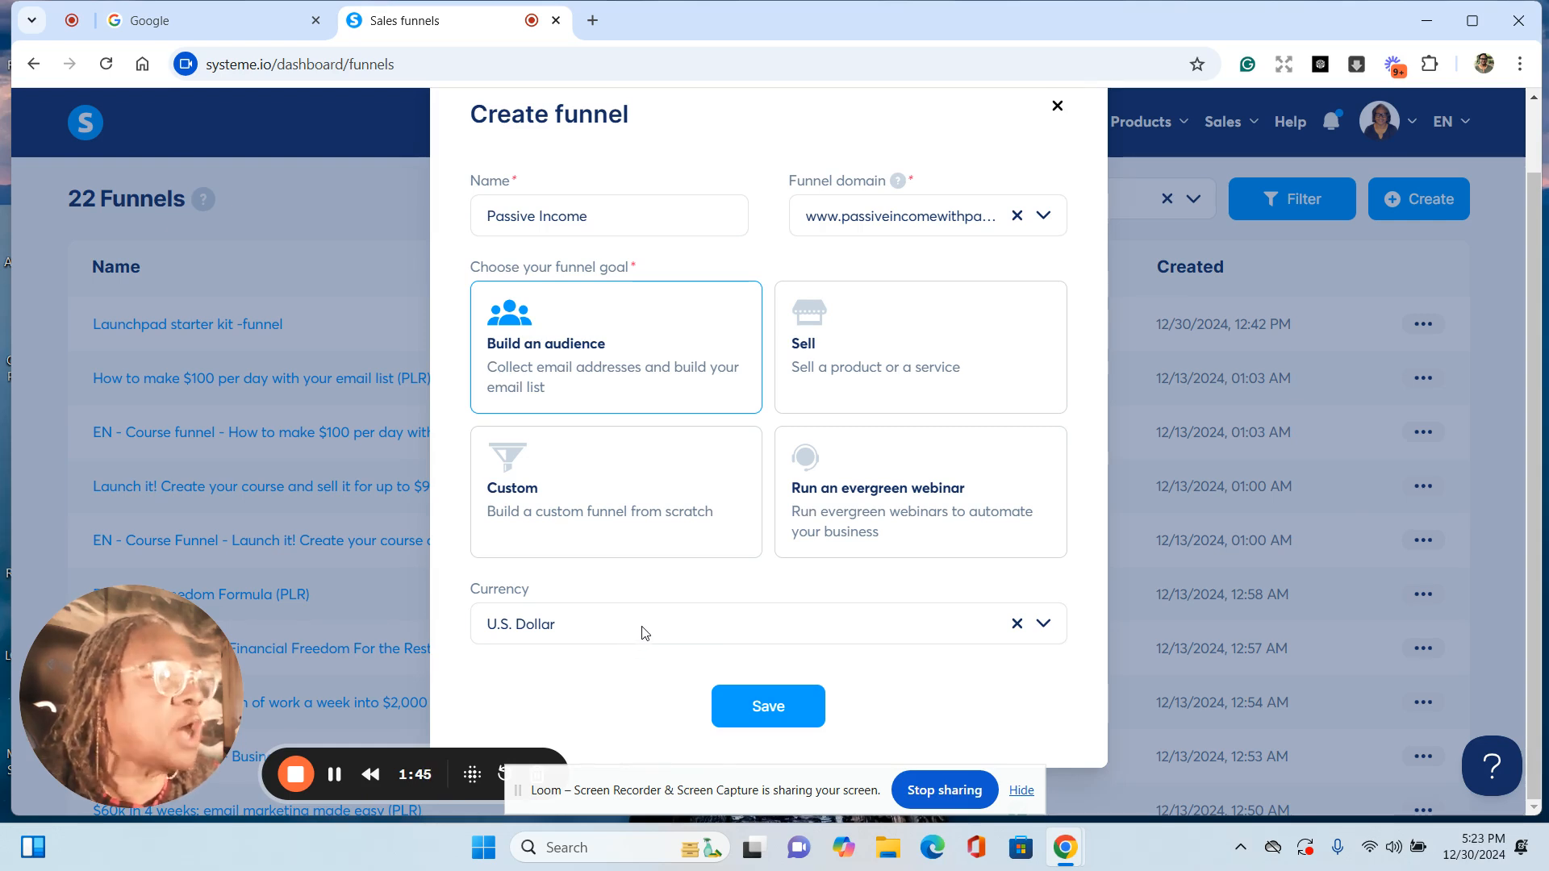
click(777, 709)
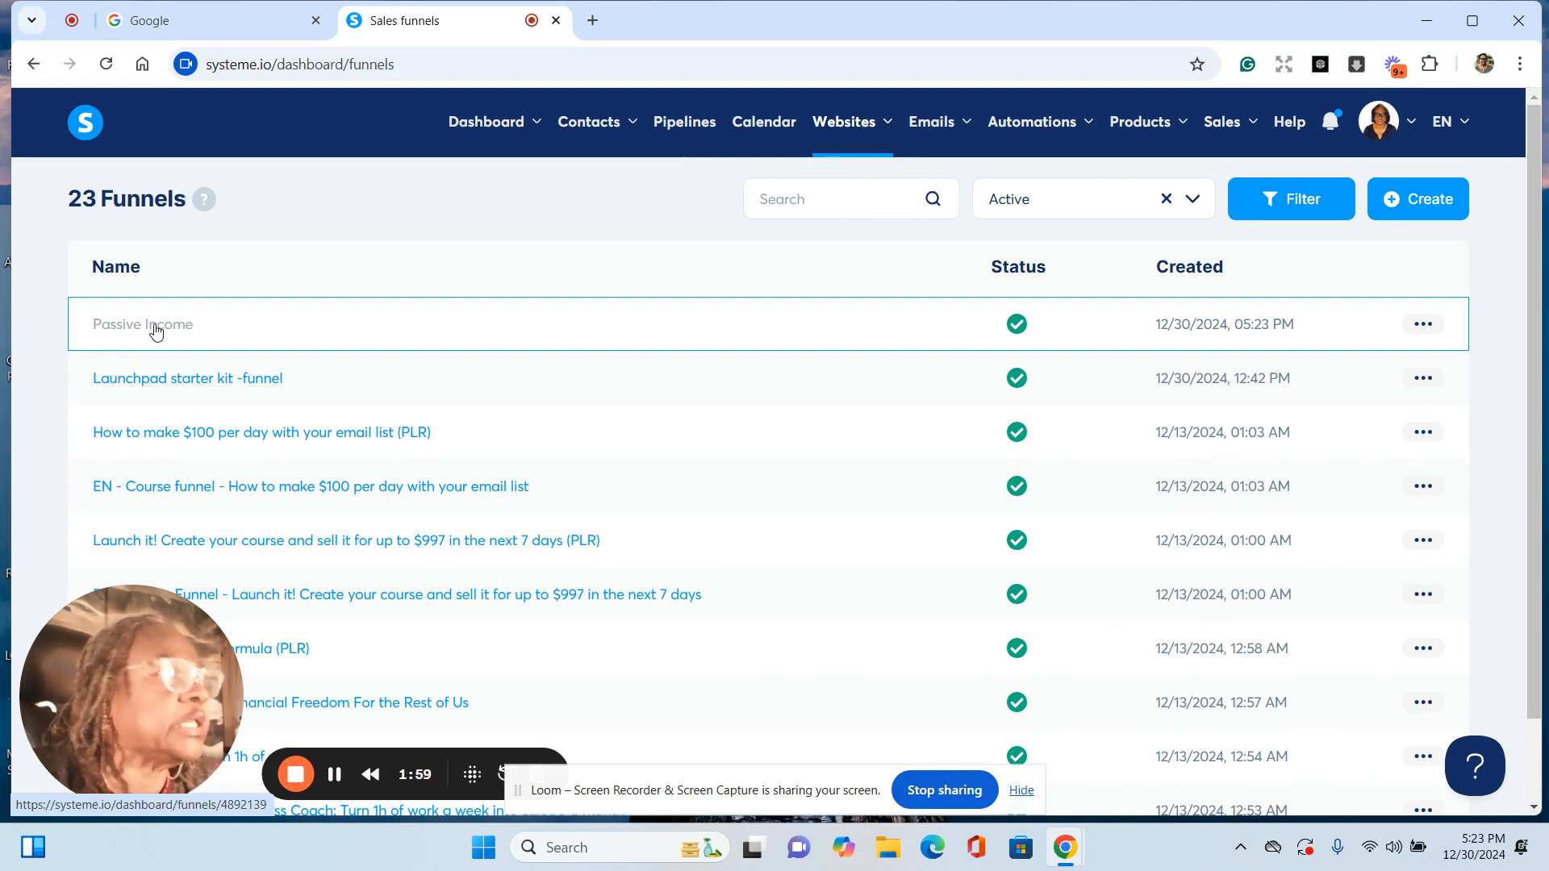
Step: Open the Passive Income funnel and browse the templates offered for its squeeze page
click(155, 332)
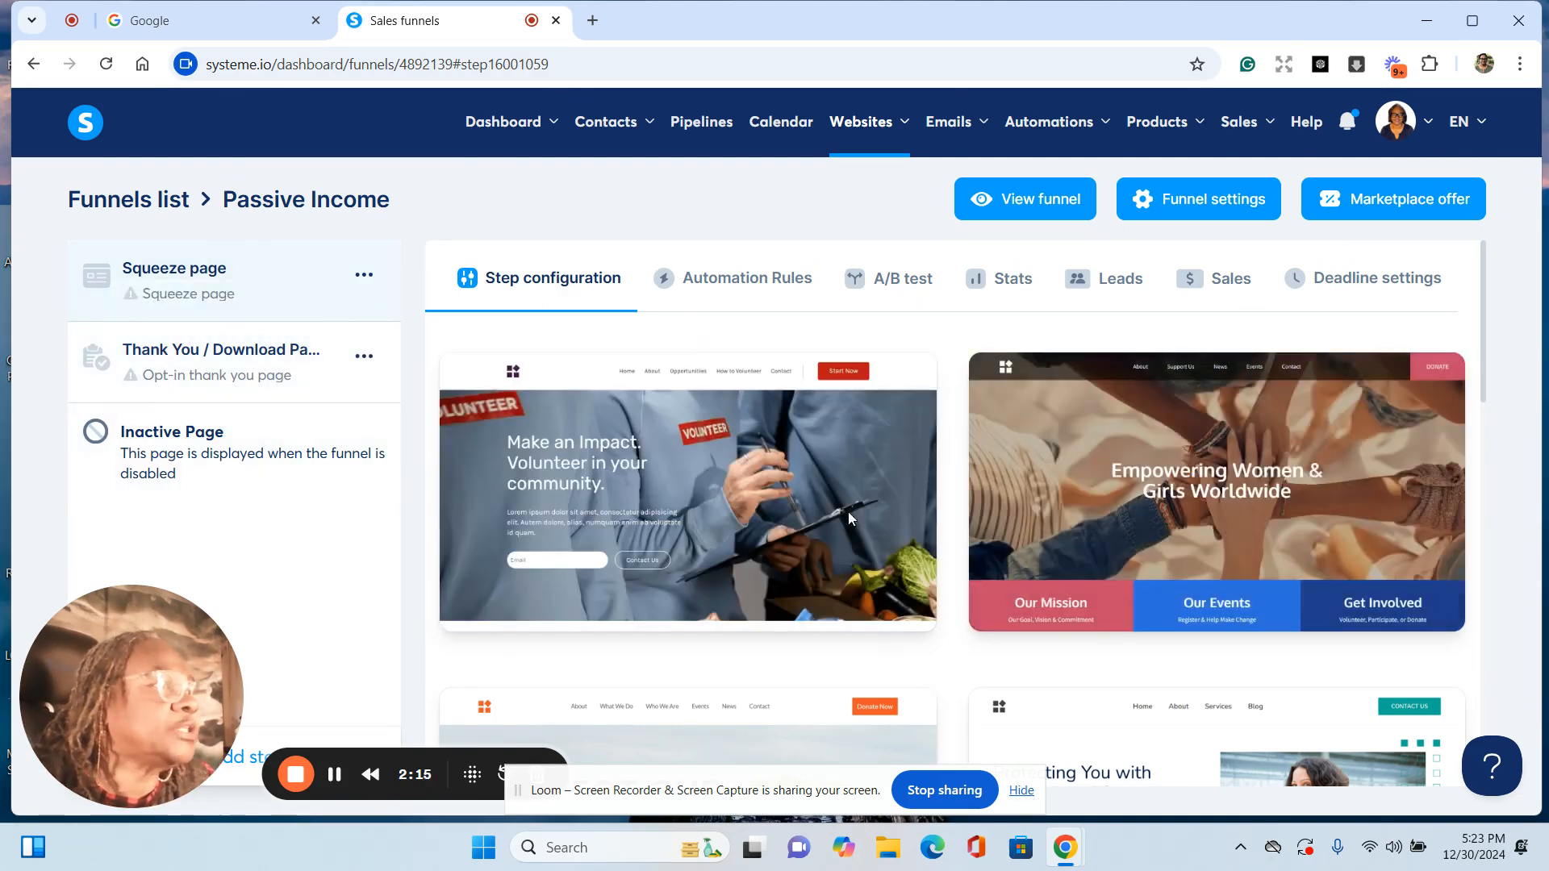
mouse_move(631, 428)
mouse_move(1128, 543)
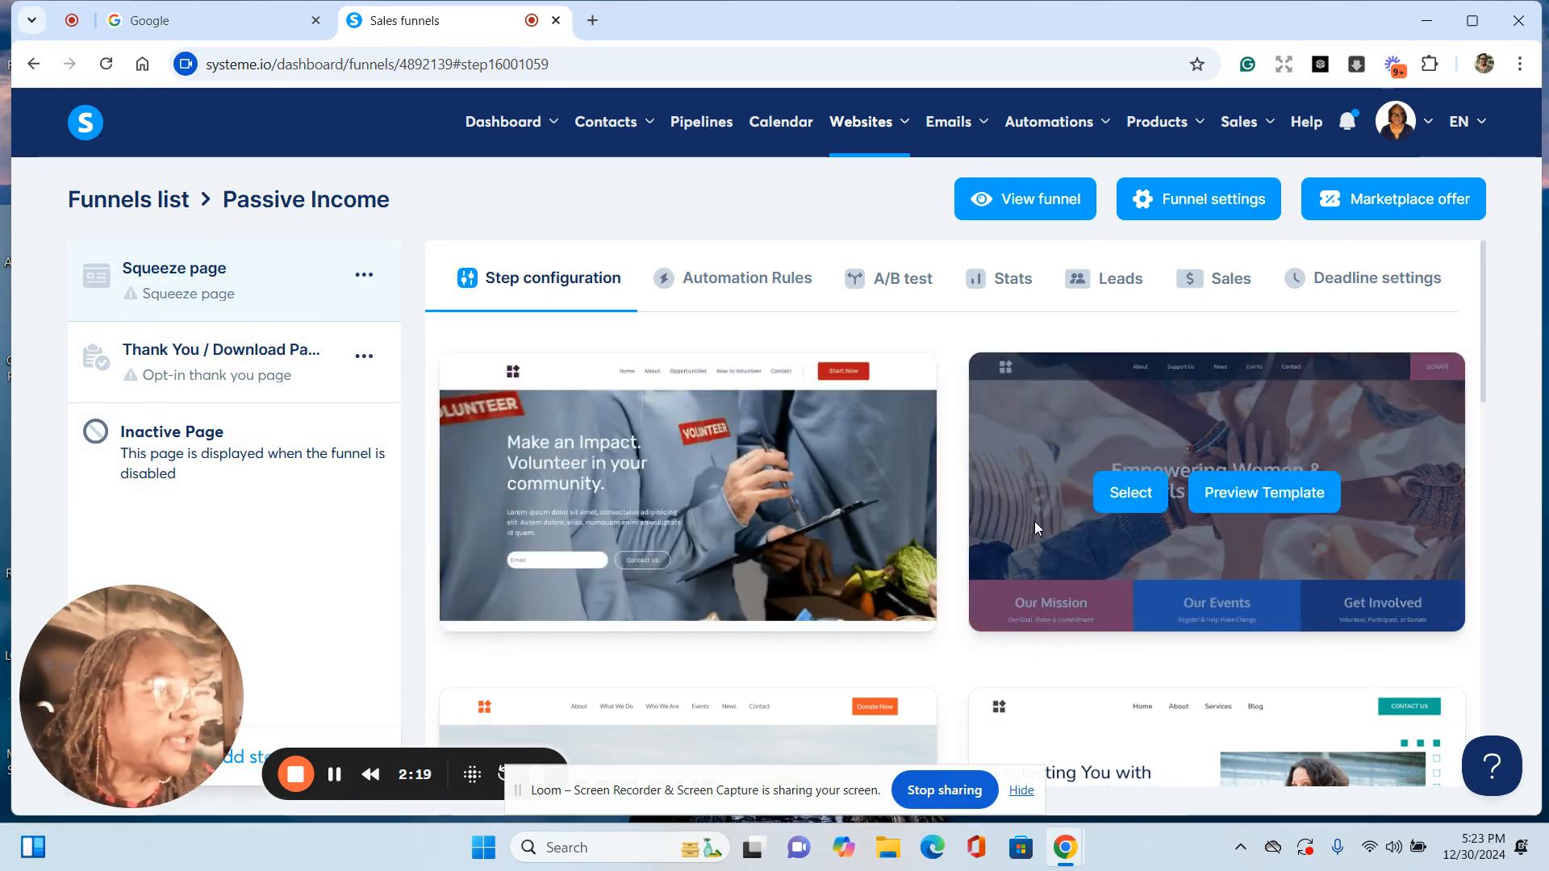
scroll(1034, 521, down, 5)
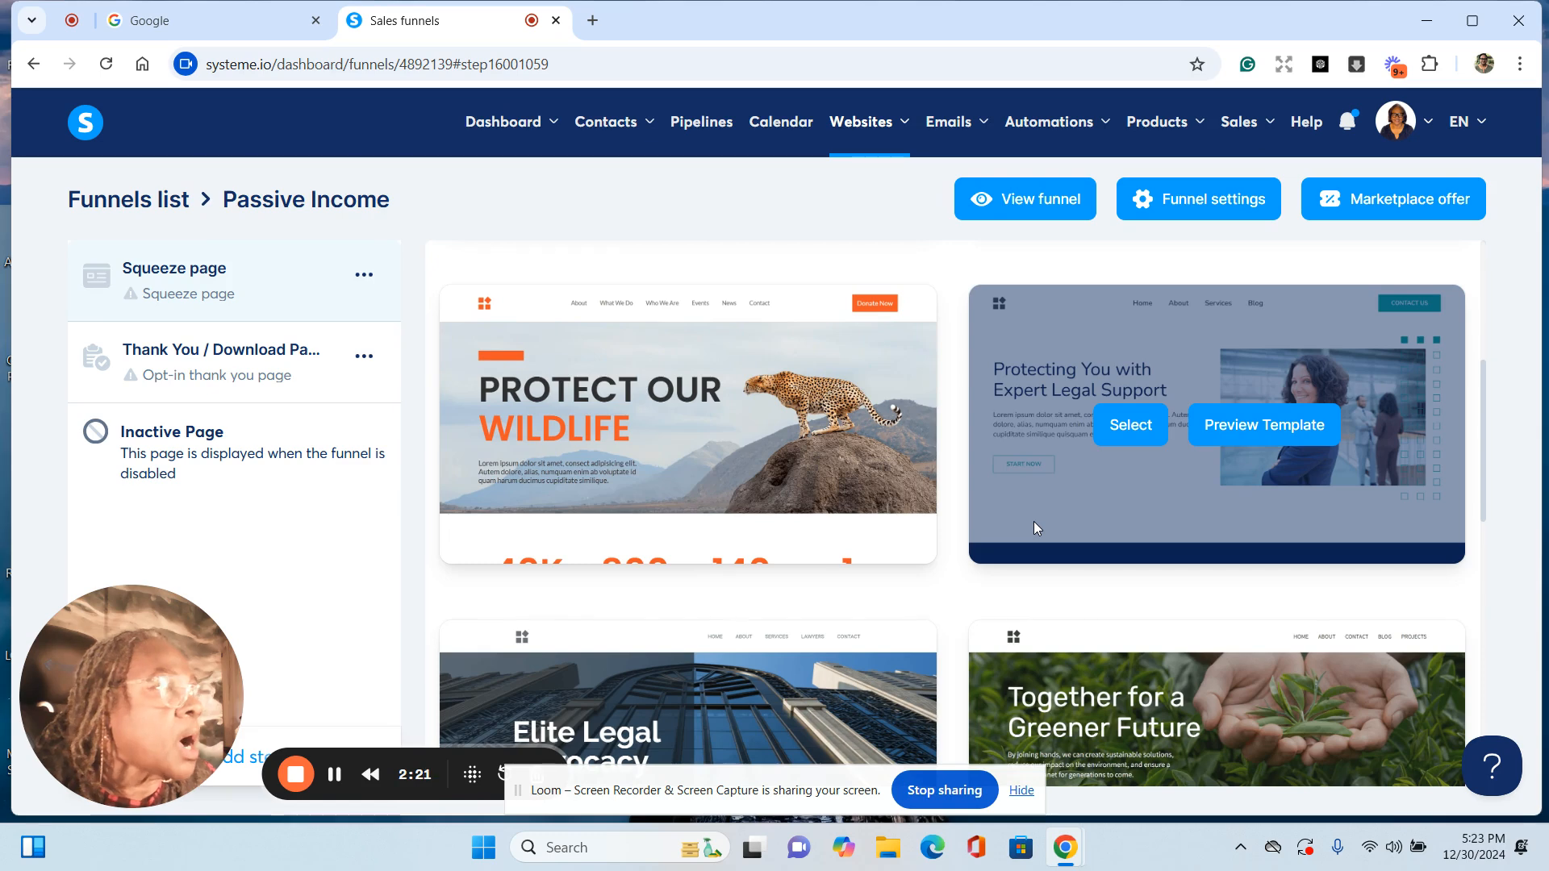
scroll(1035, 524, down, 3)
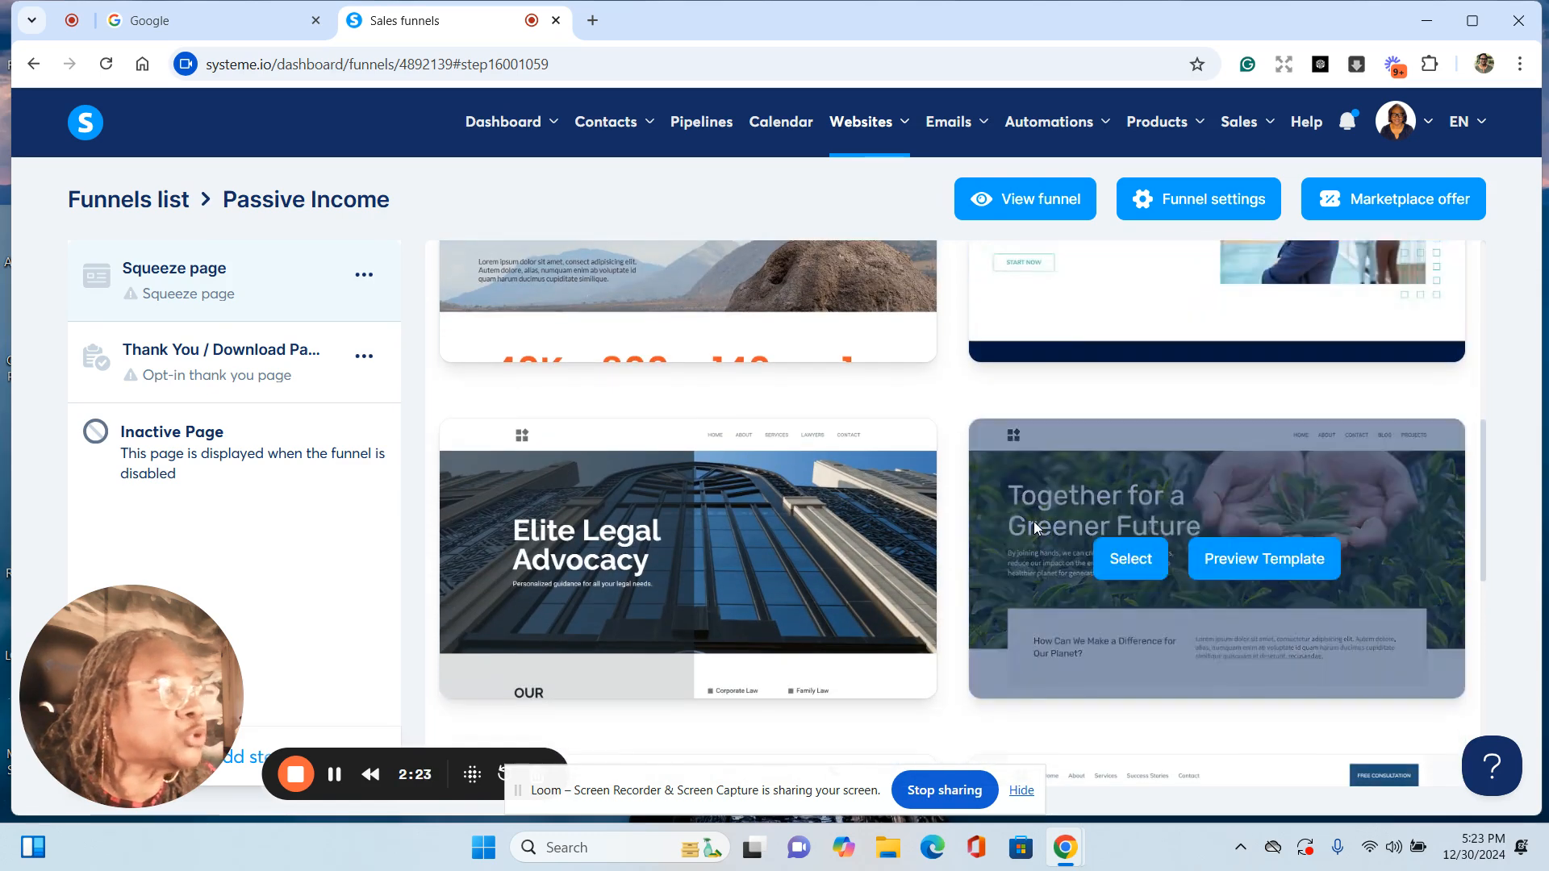
scroll(1033, 521, up, 5)
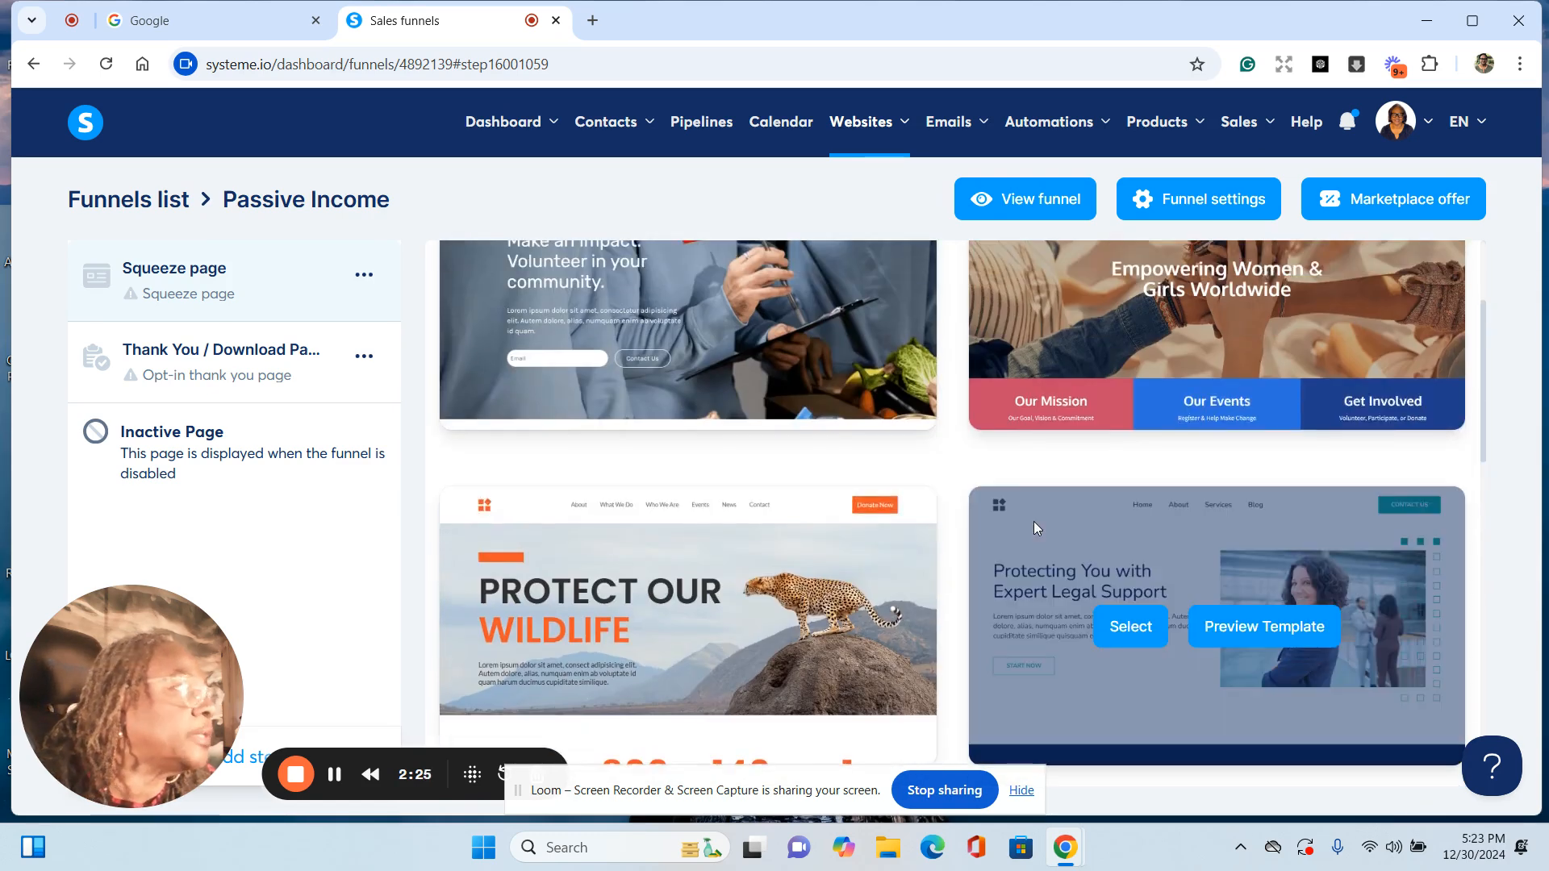
scroll(1033, 521, down, 1)
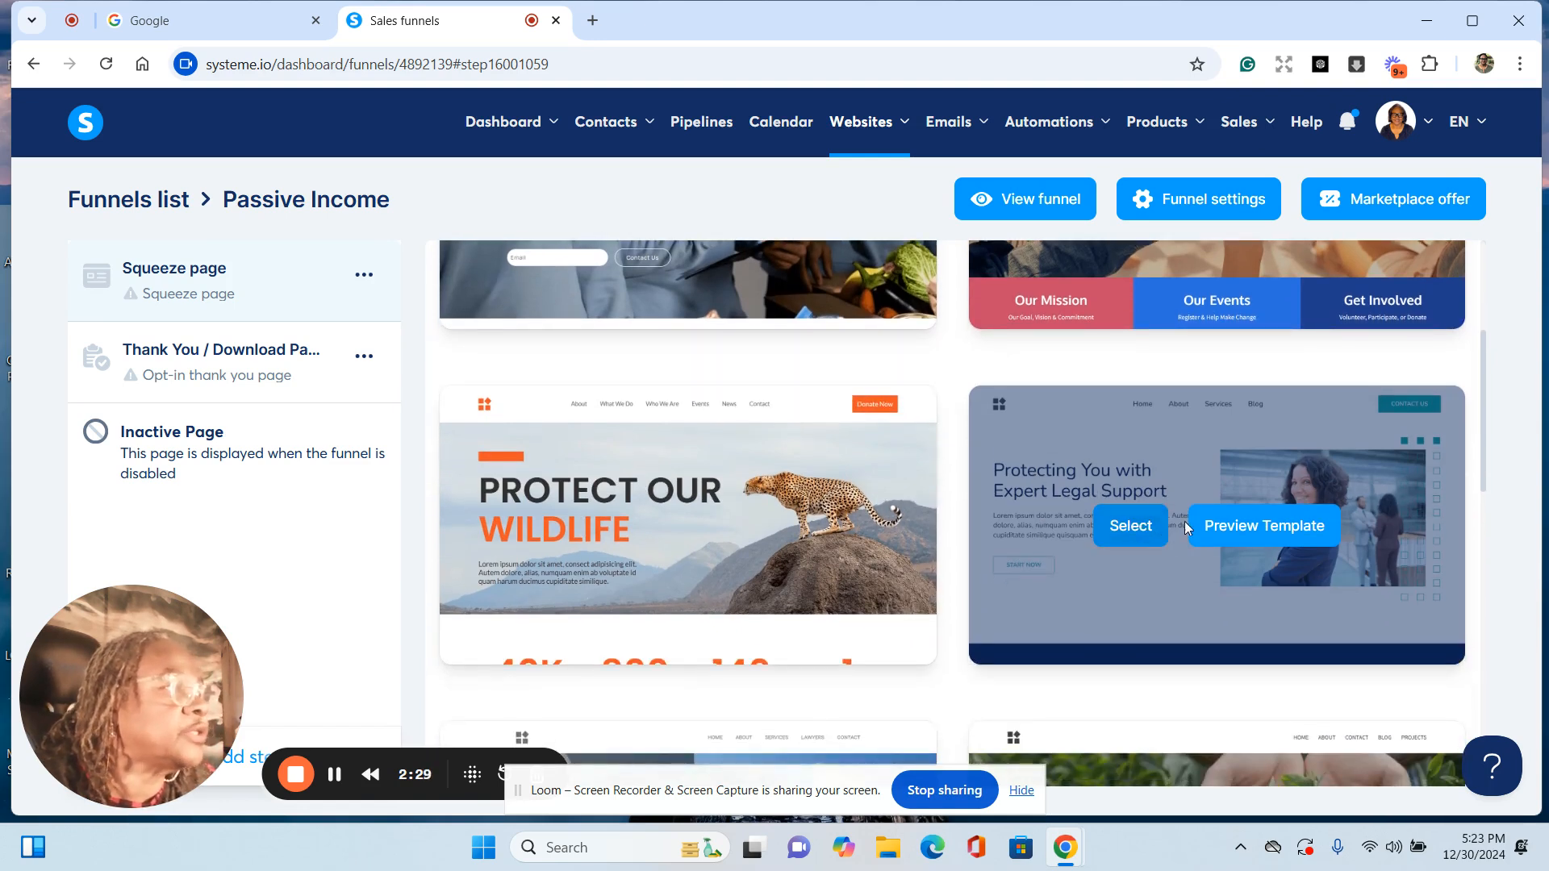
Step: Preview the "Protecting You with Expert Legal Support" template in full, close the preview, and select that template for the squeeze page
click(1264, 529)
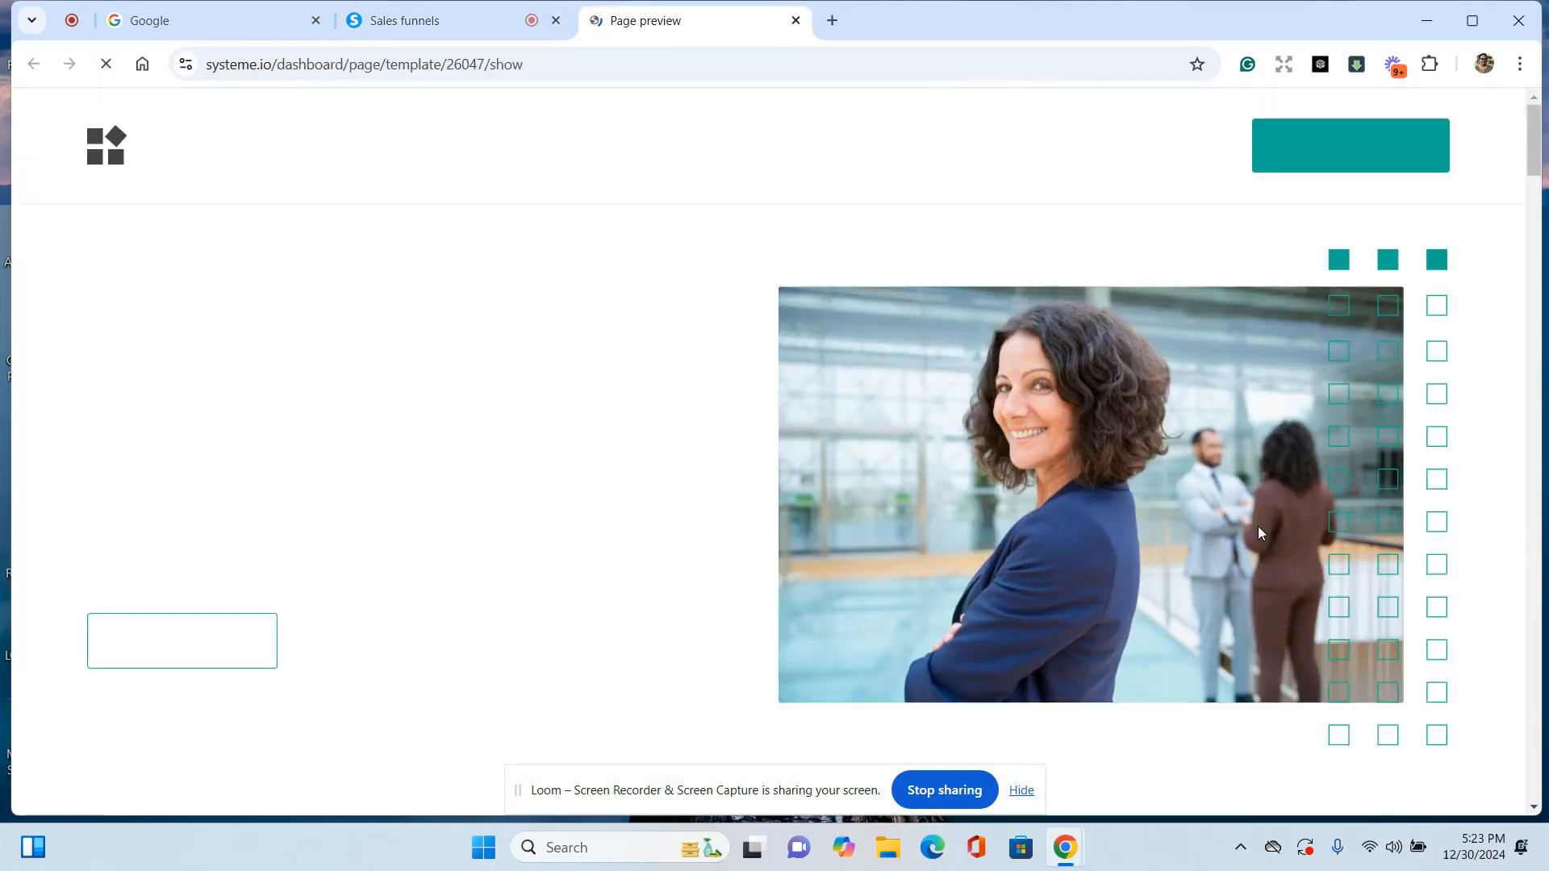
scroll(917, 155, down, 15)
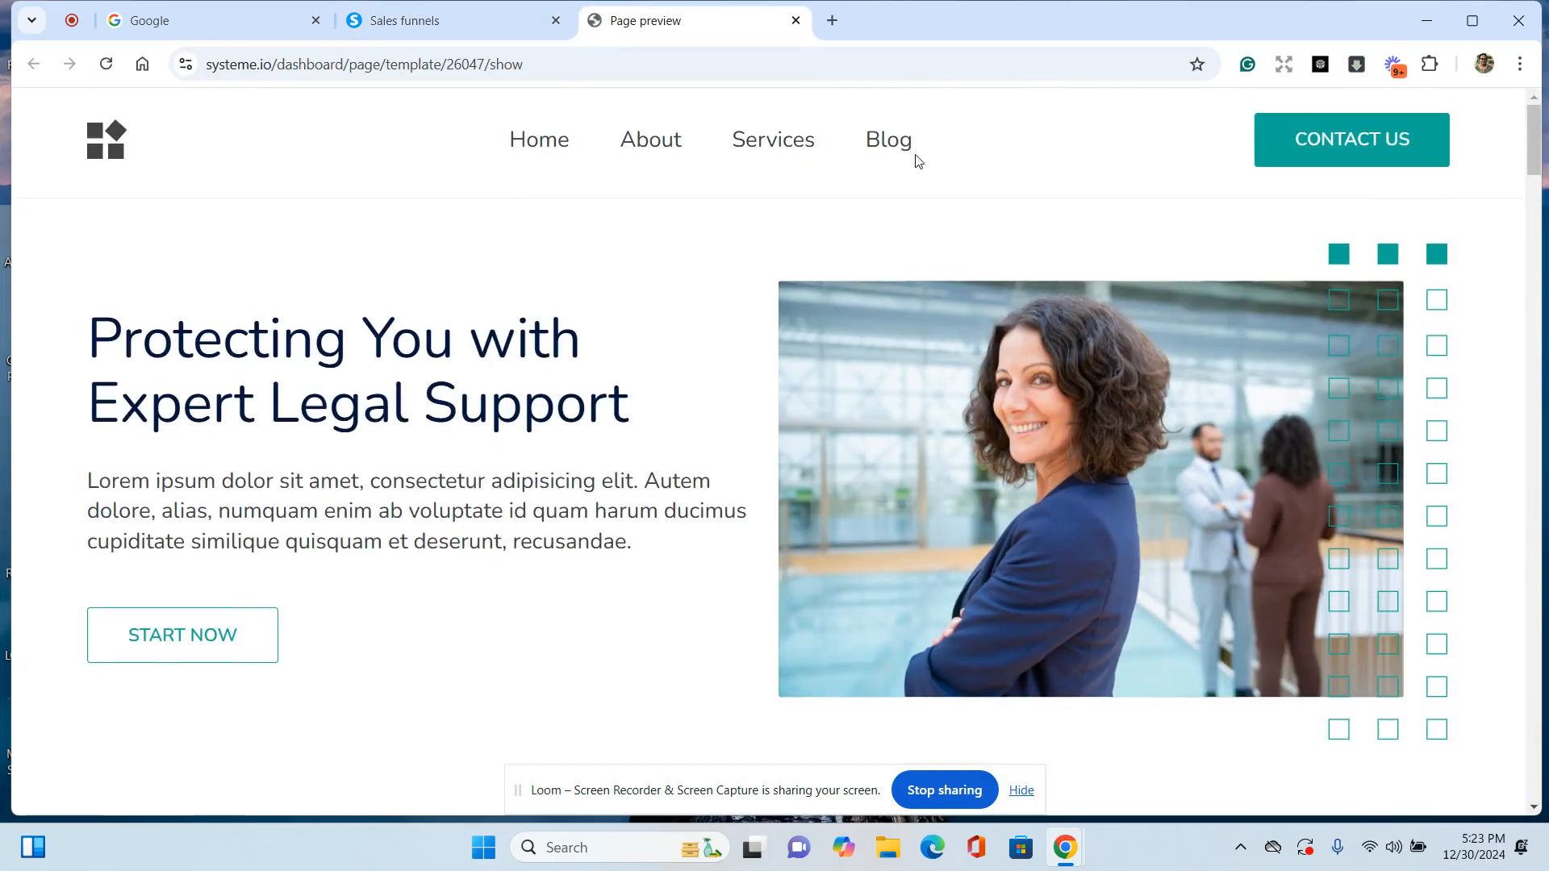
scroll(917, 156, down, 15)
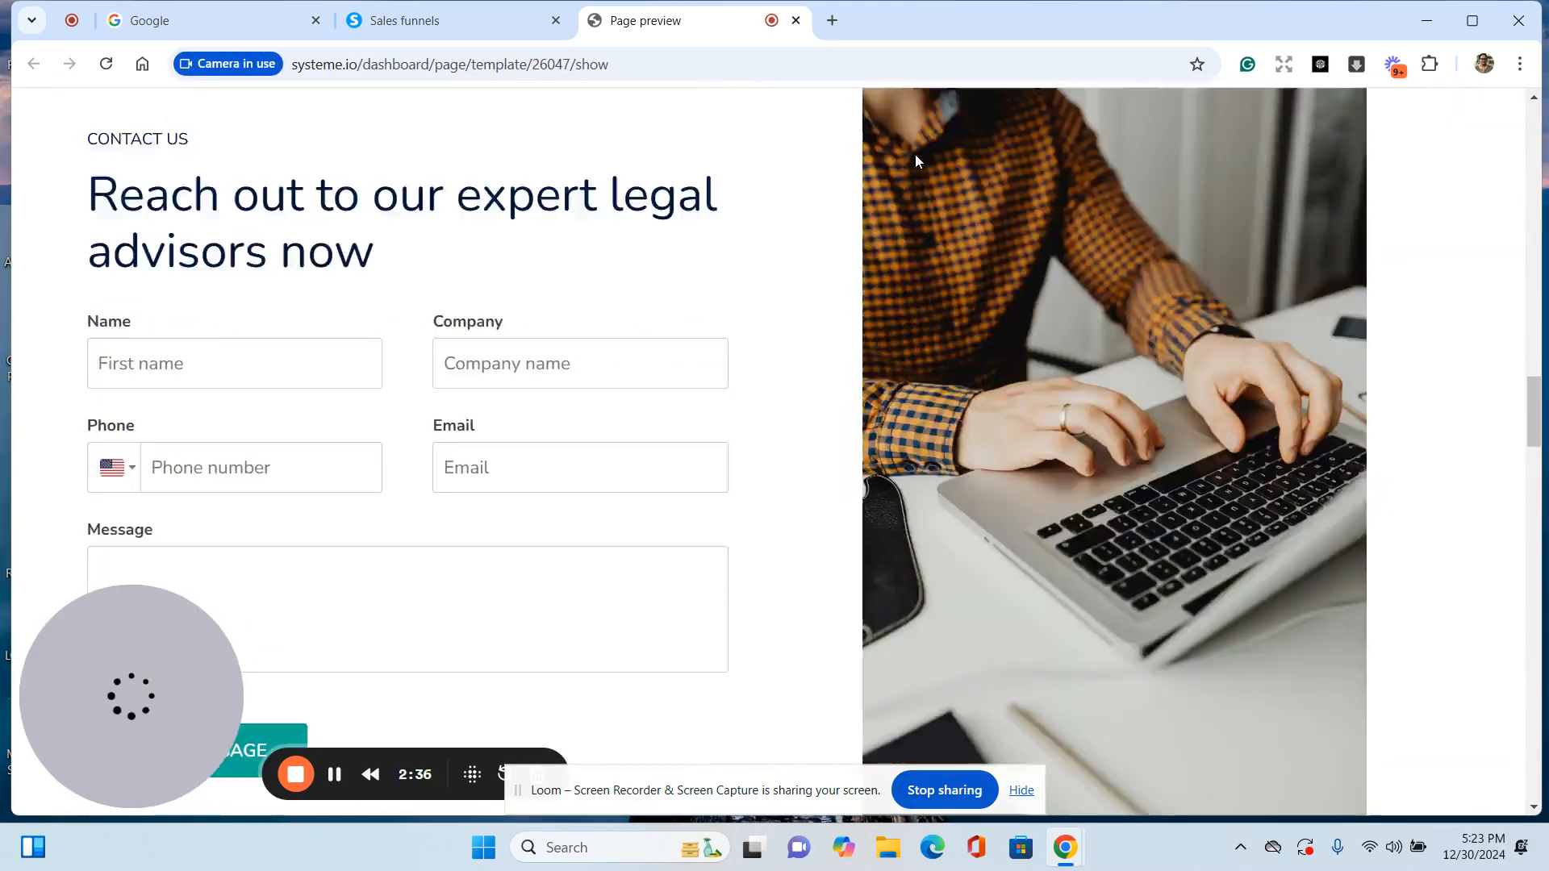
scroll(916, 156, up, 15)
scroll(917, 155, up, 15)
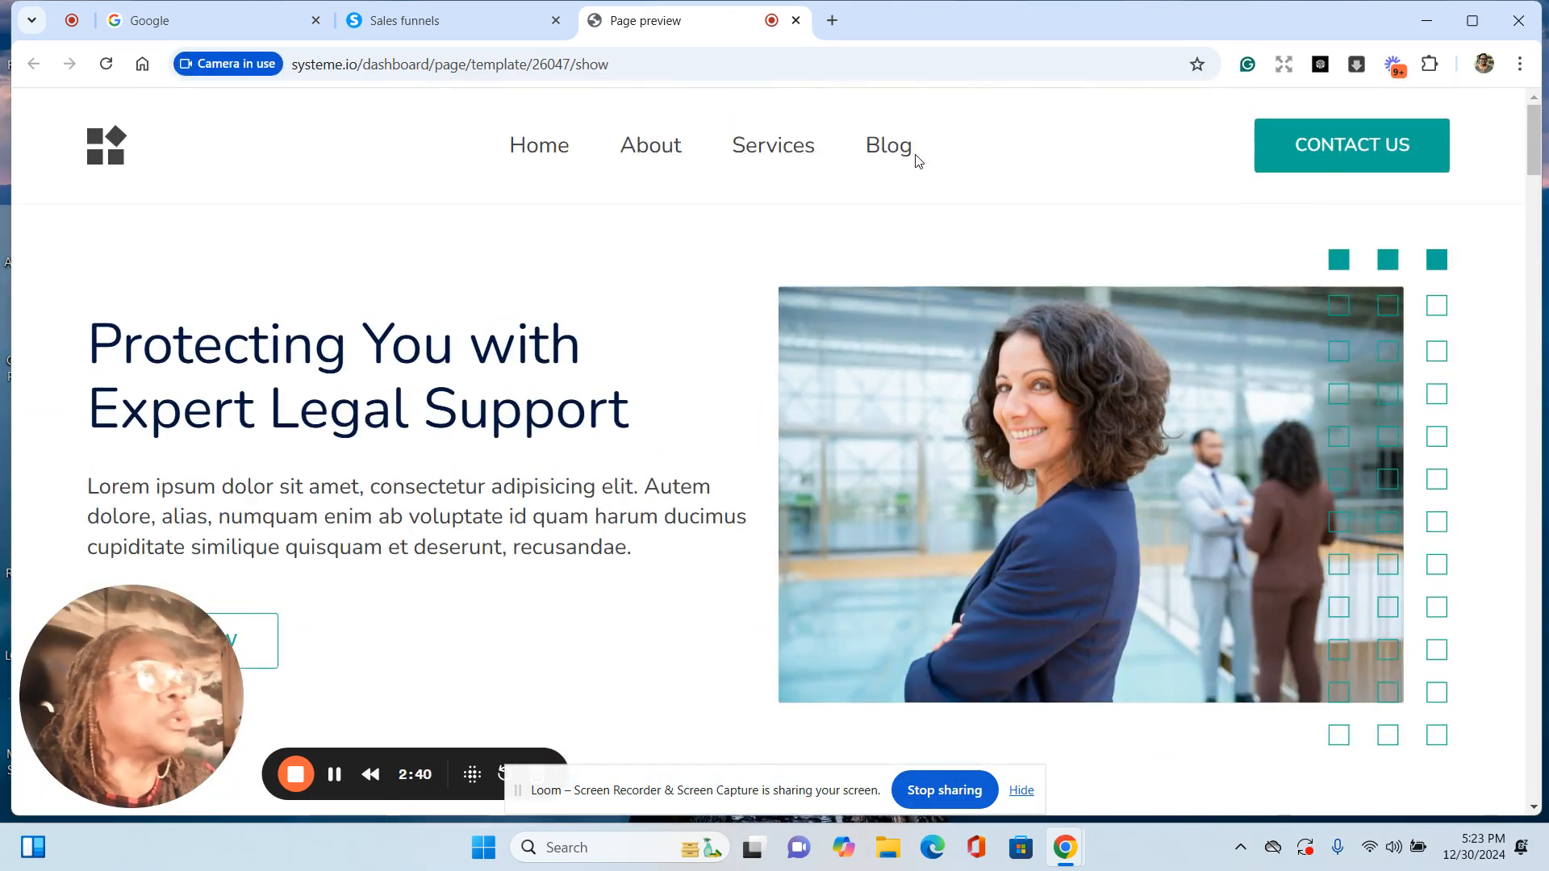
click(796, 20)
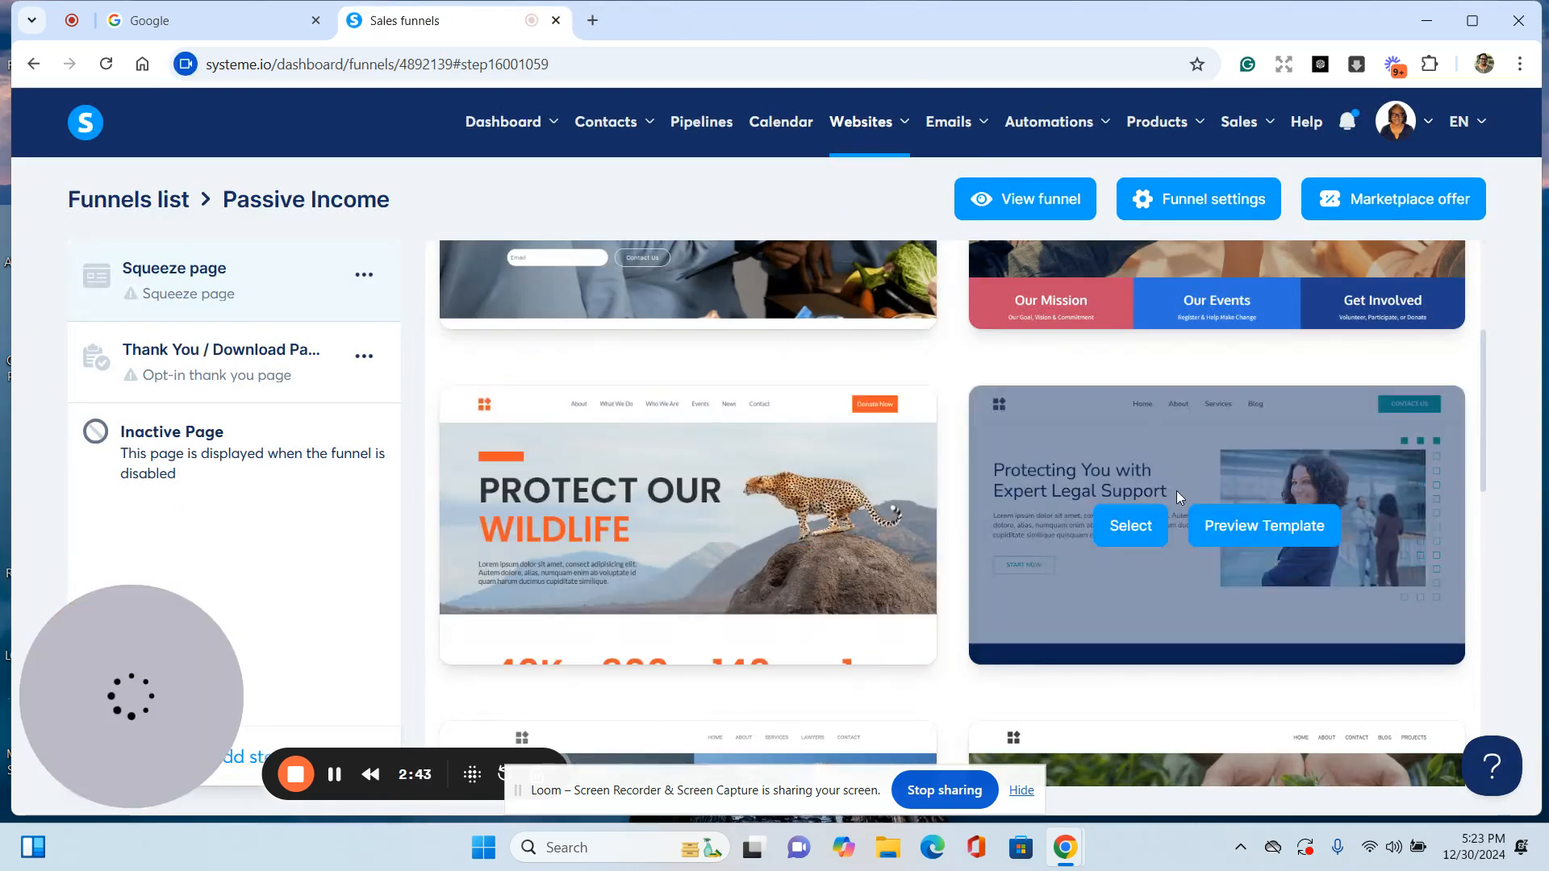
click(1128, 529)
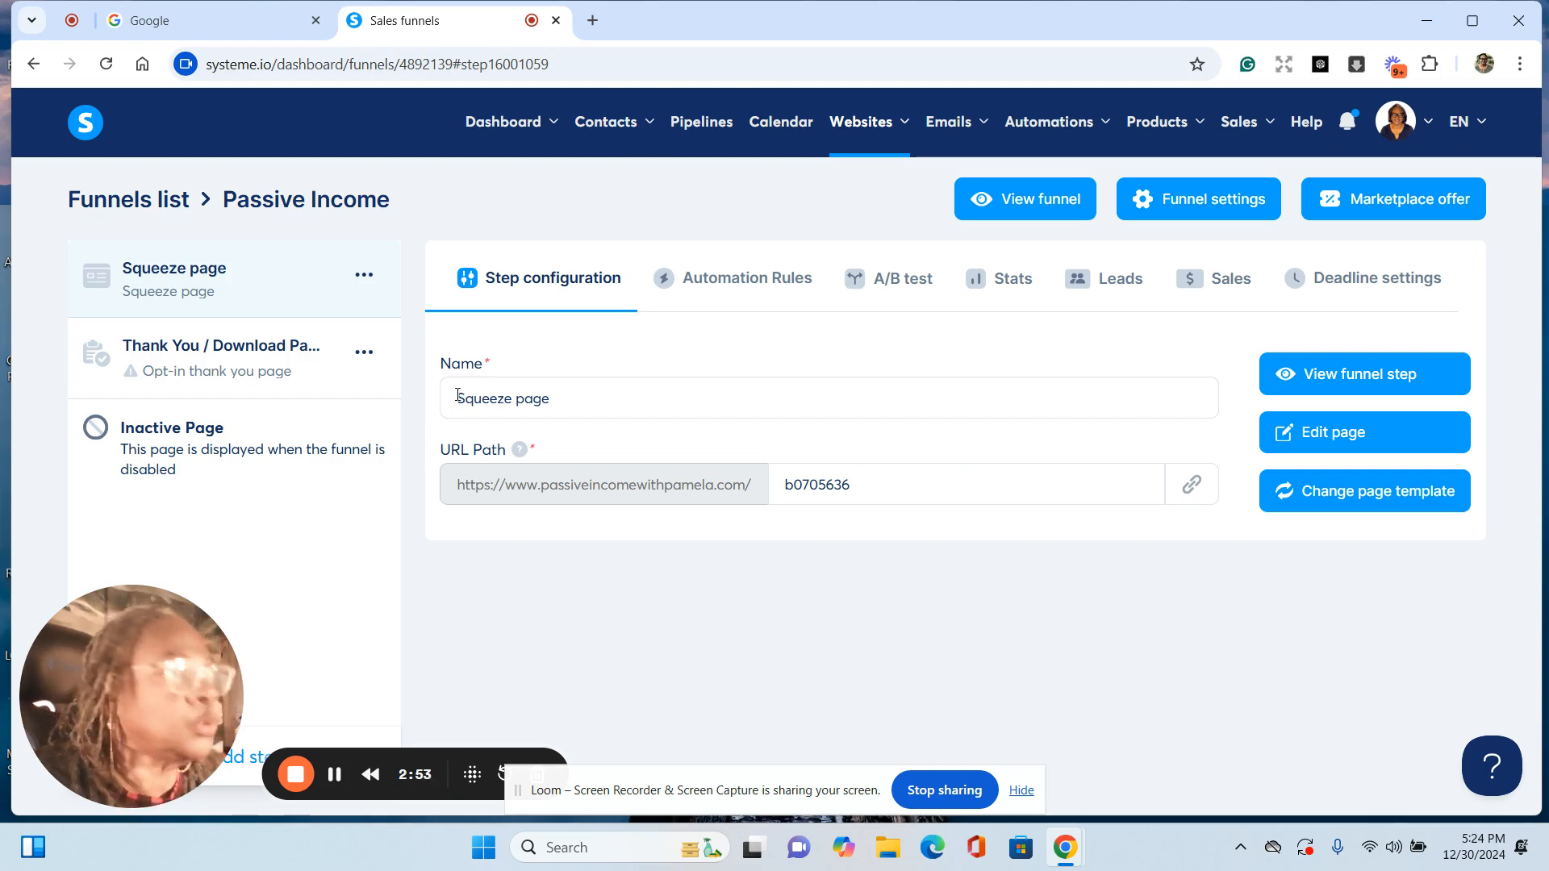
Step: Rename the squeeze page step as "passive Income"
drag(451, 399, 555, 406)
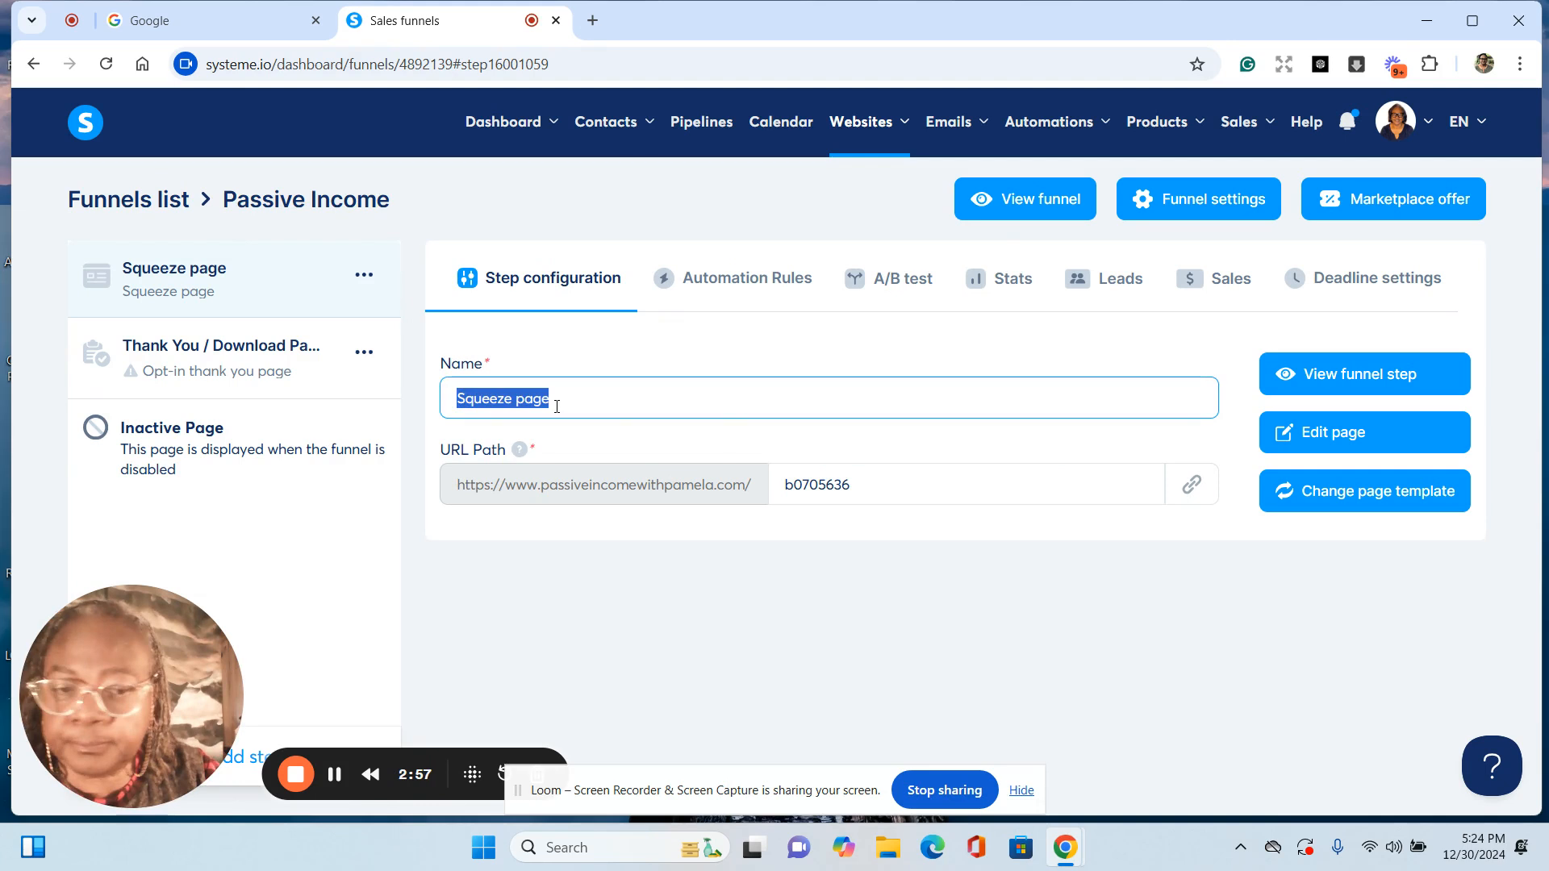
text(pass)
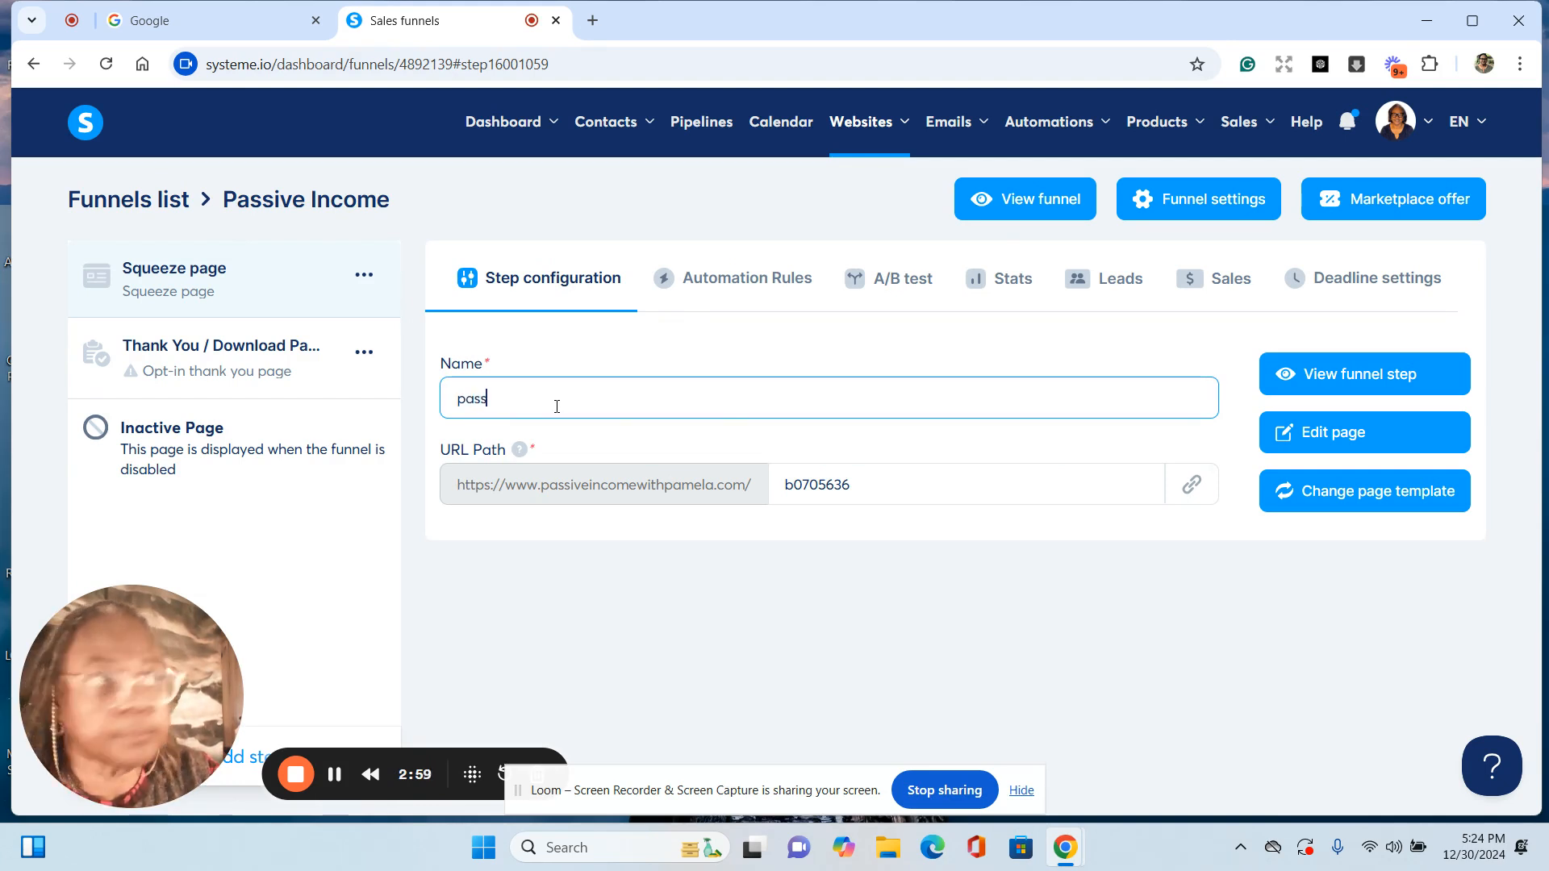
text(ive)
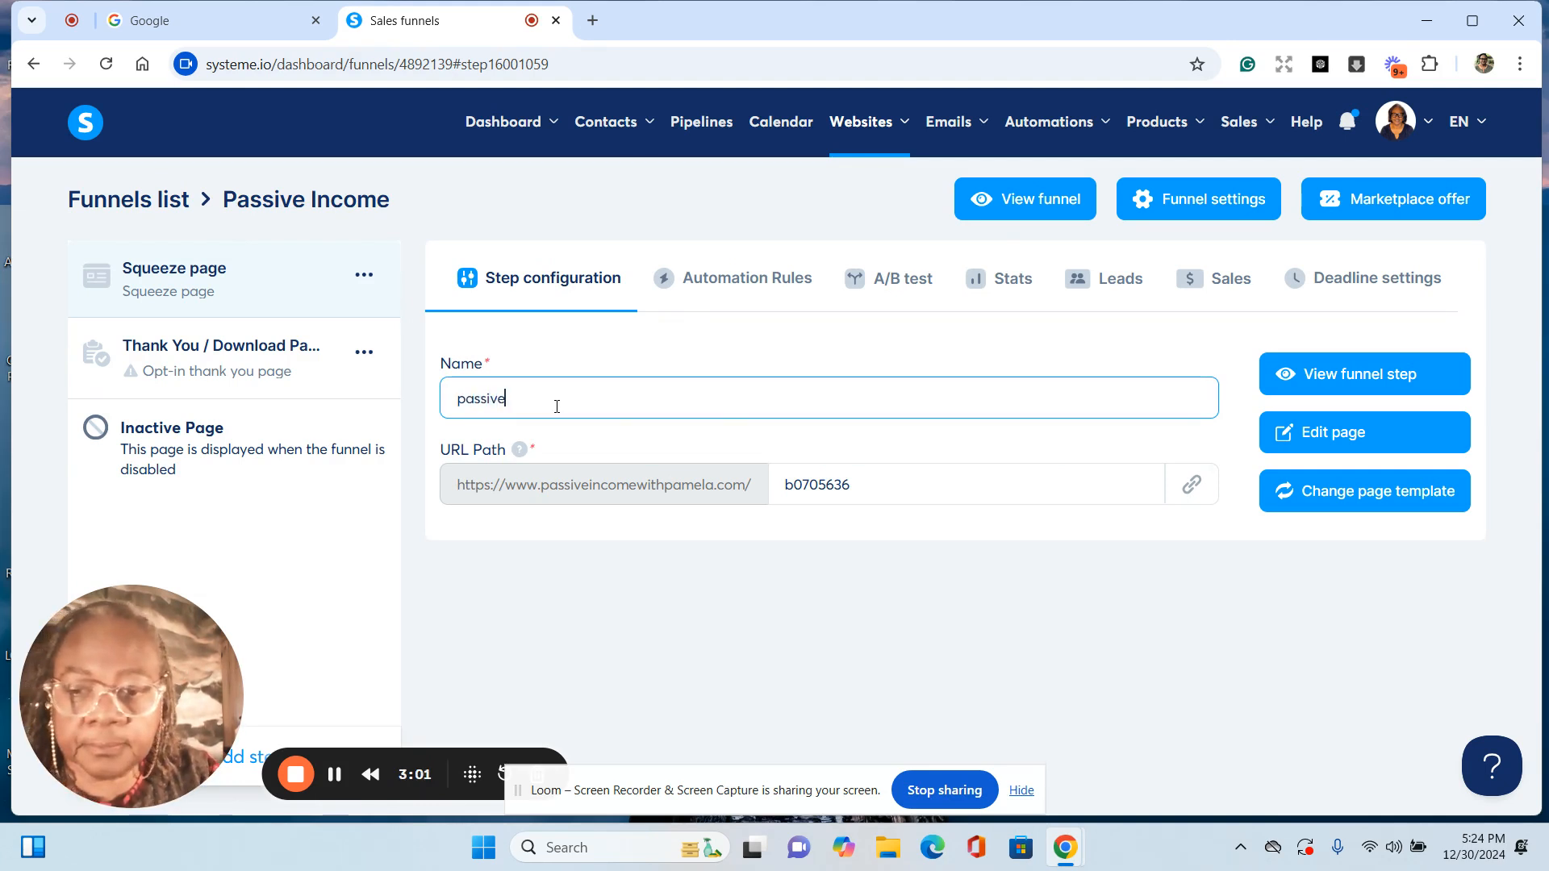
text( In)
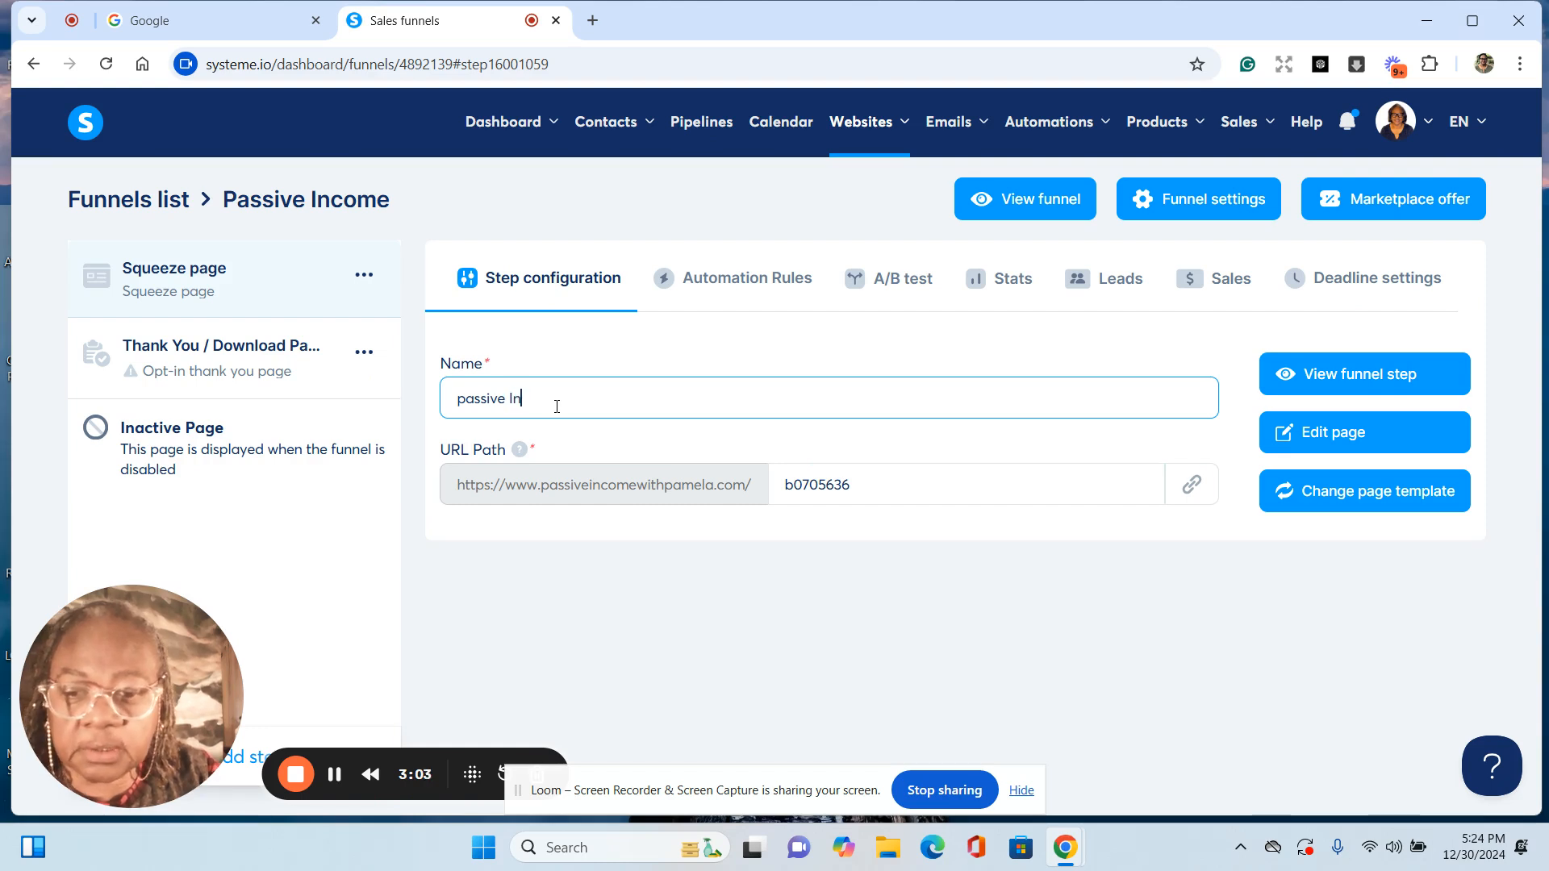
text(cime)
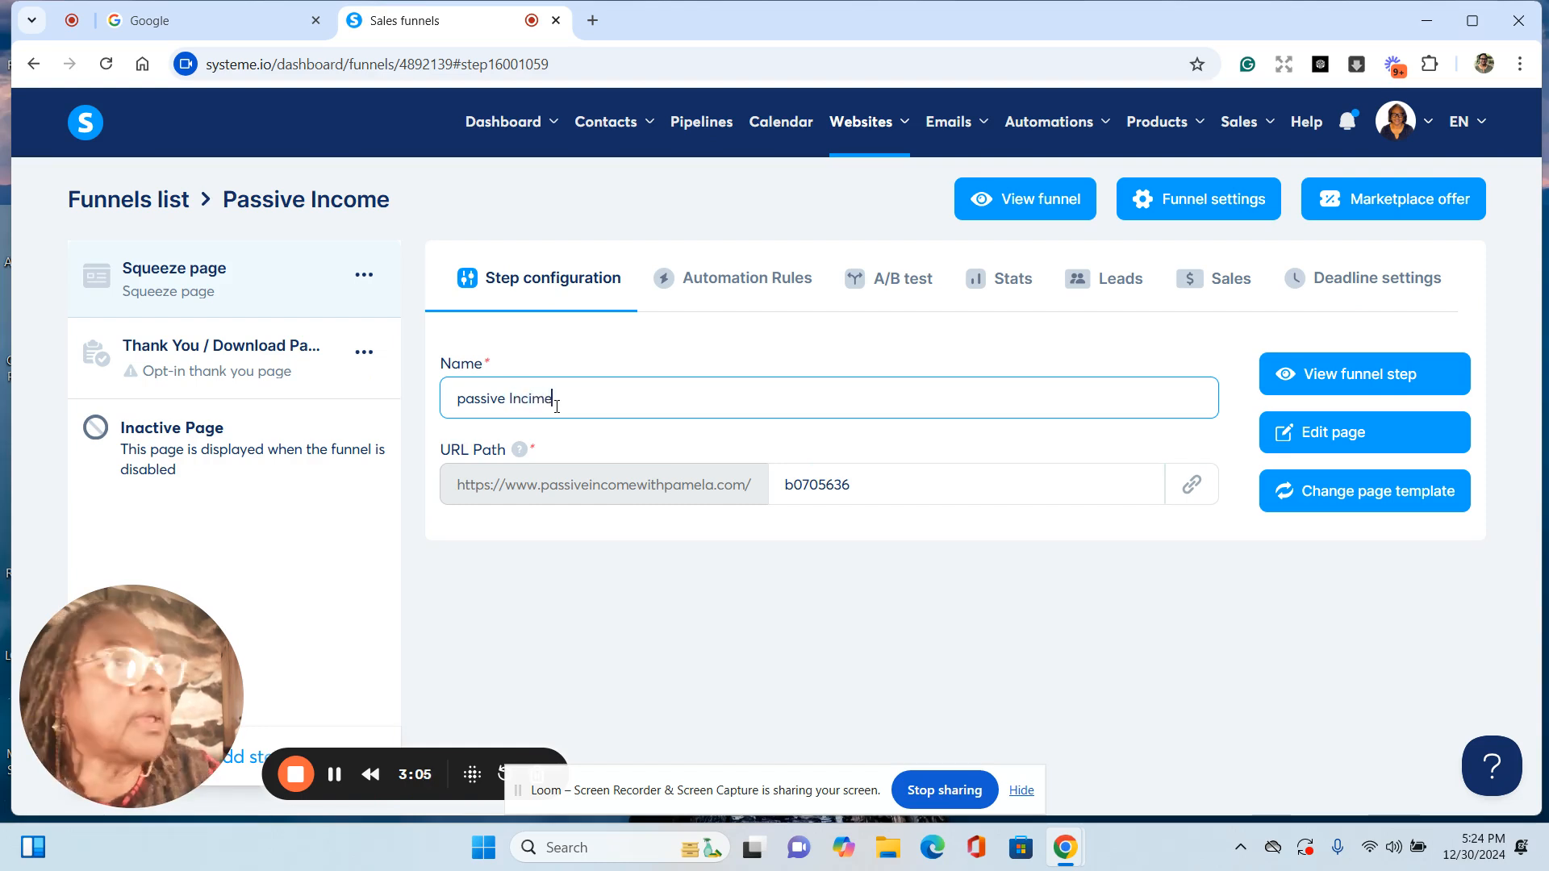
key(BackSpace)
key(BackSpace)
key(BackSpace)
key(BackSpace)
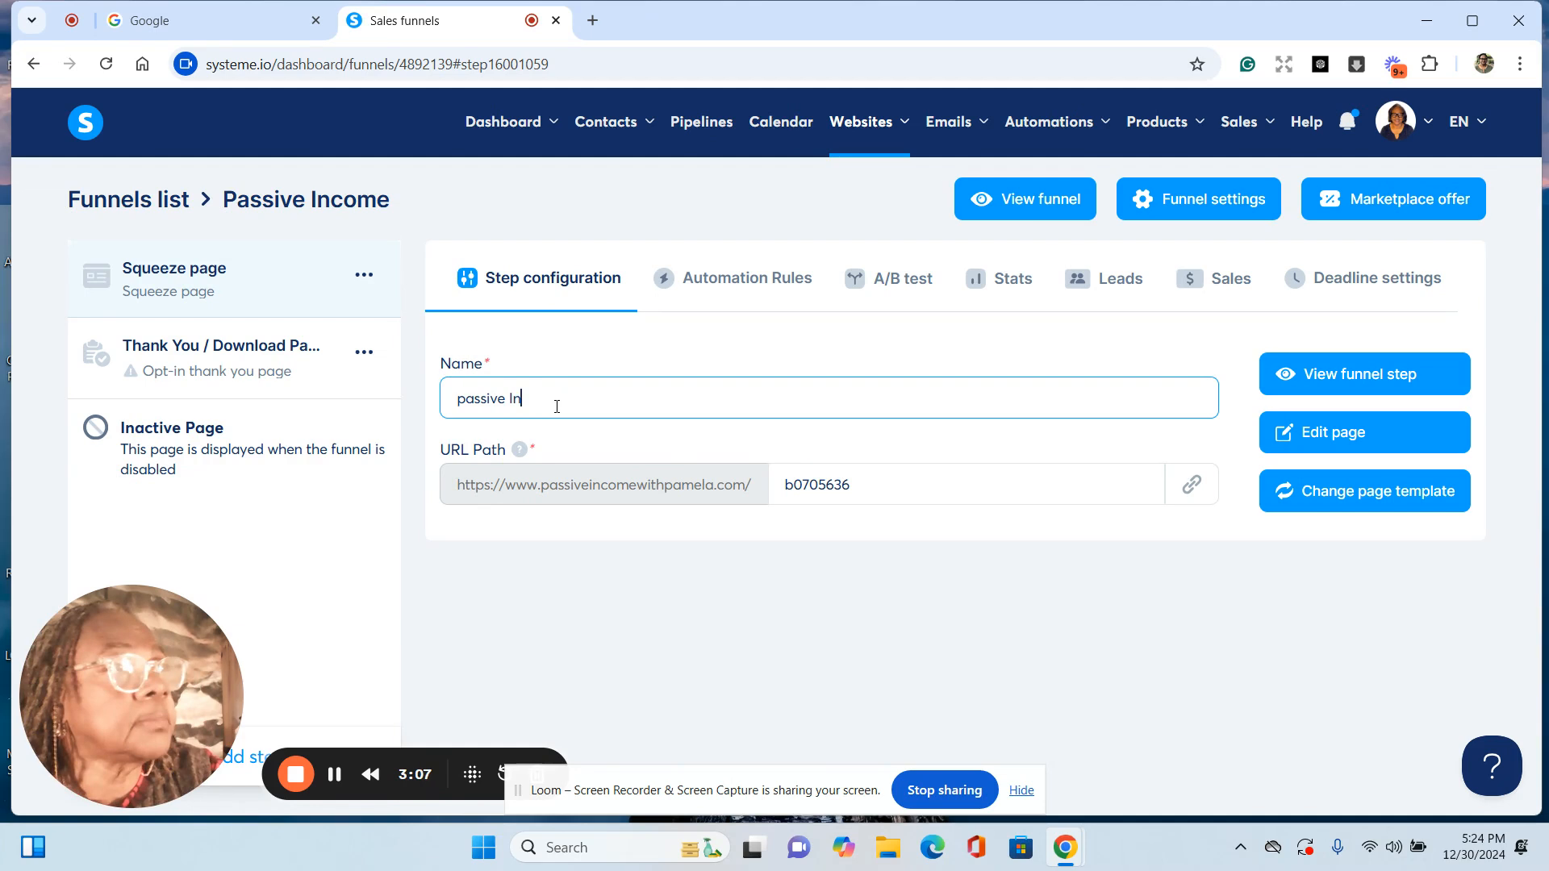
text(come)
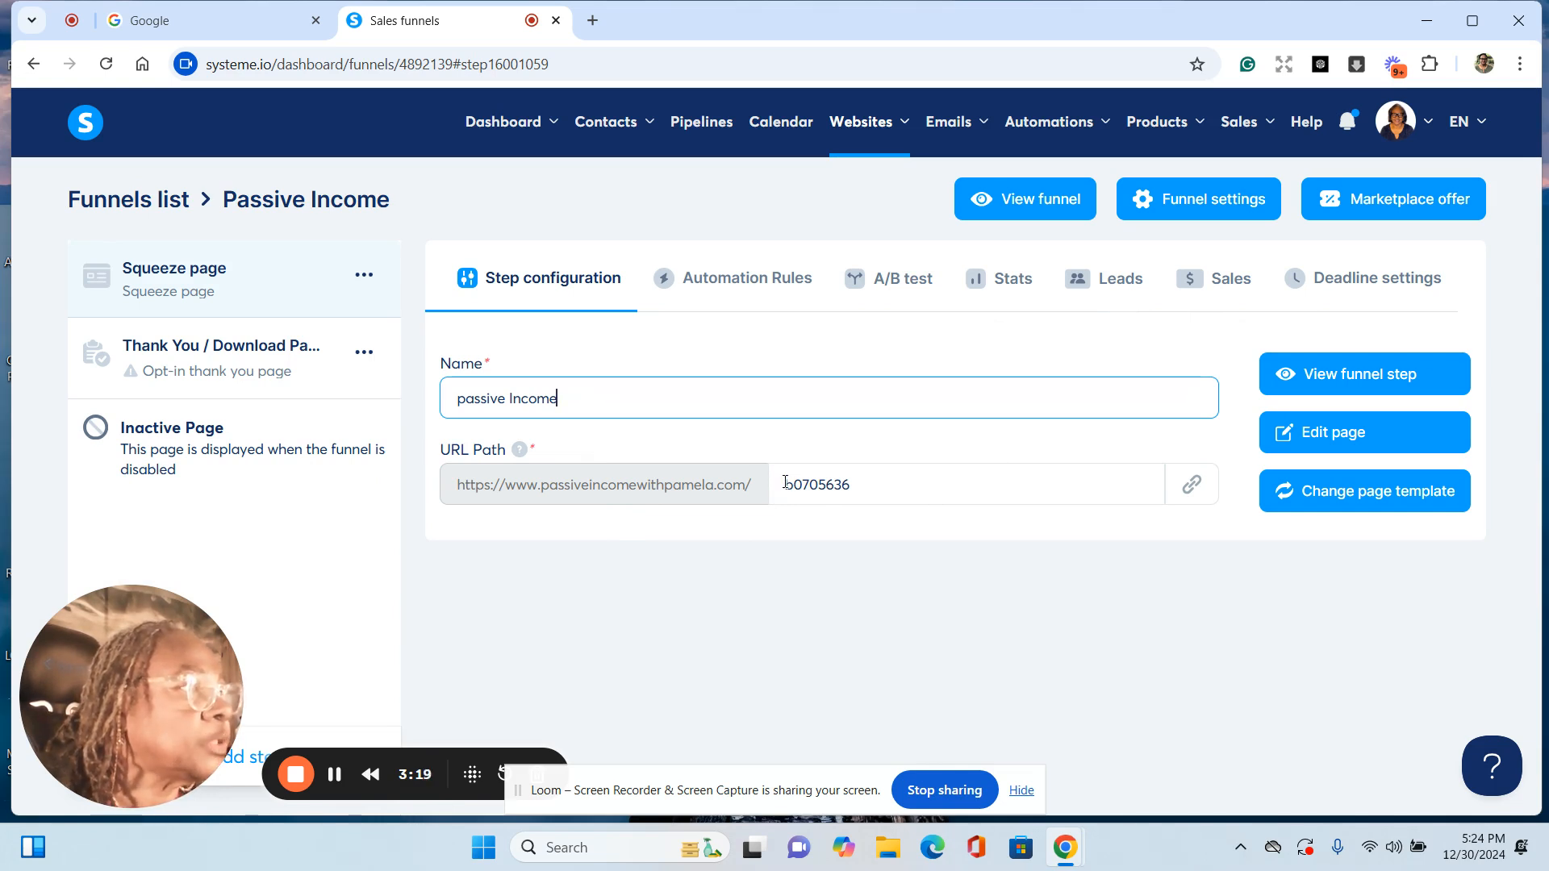
Step: Set the squeeze page's URL path to "passive" and copy the page link
drag(786, 482, 856, 492)
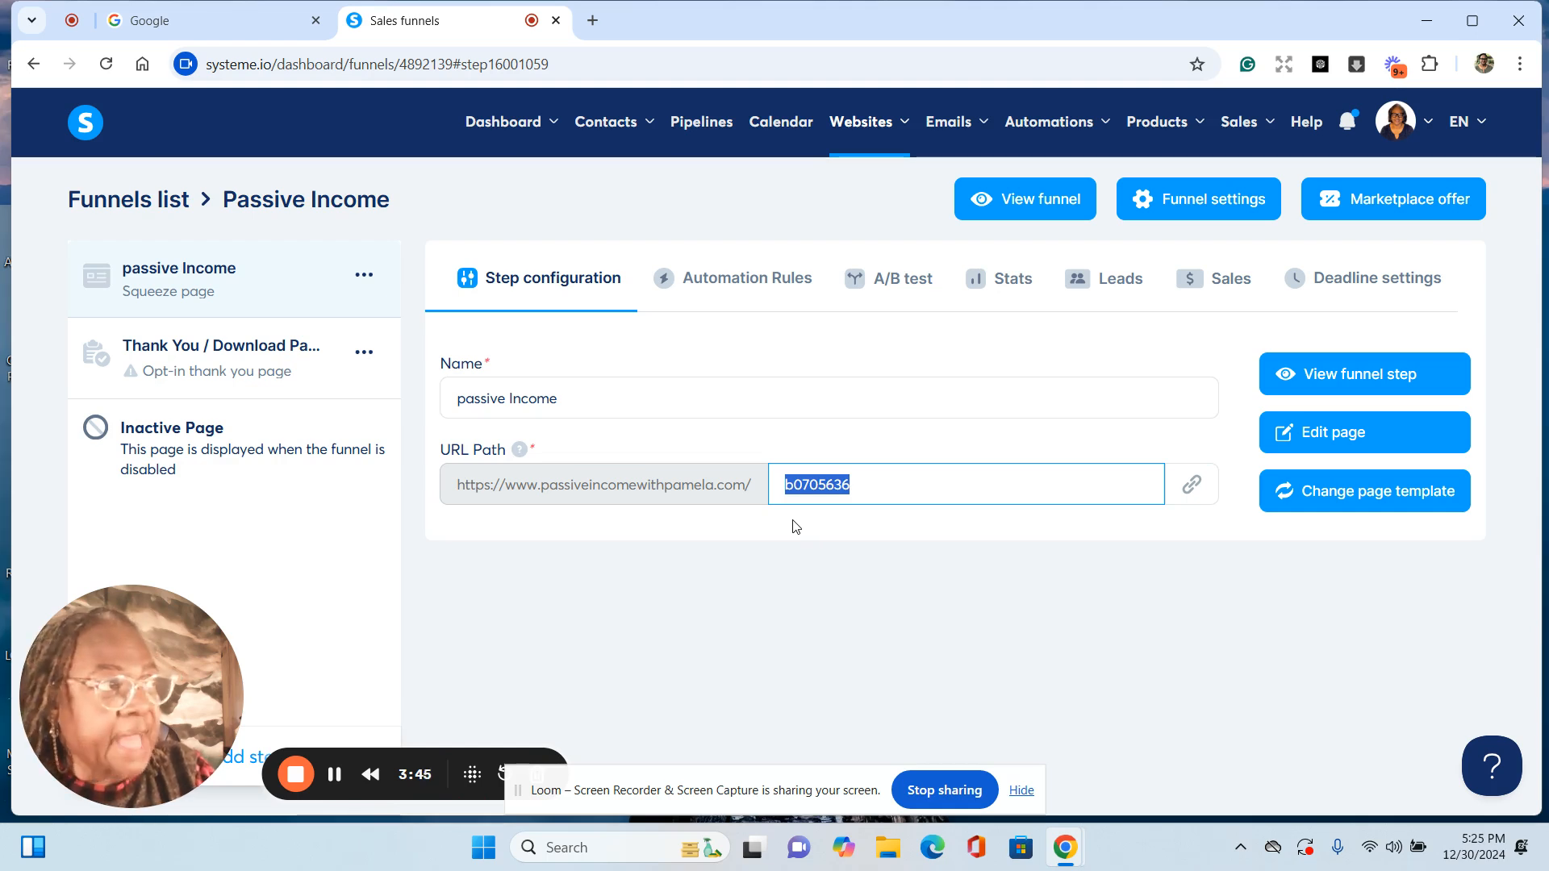
text(passiv)
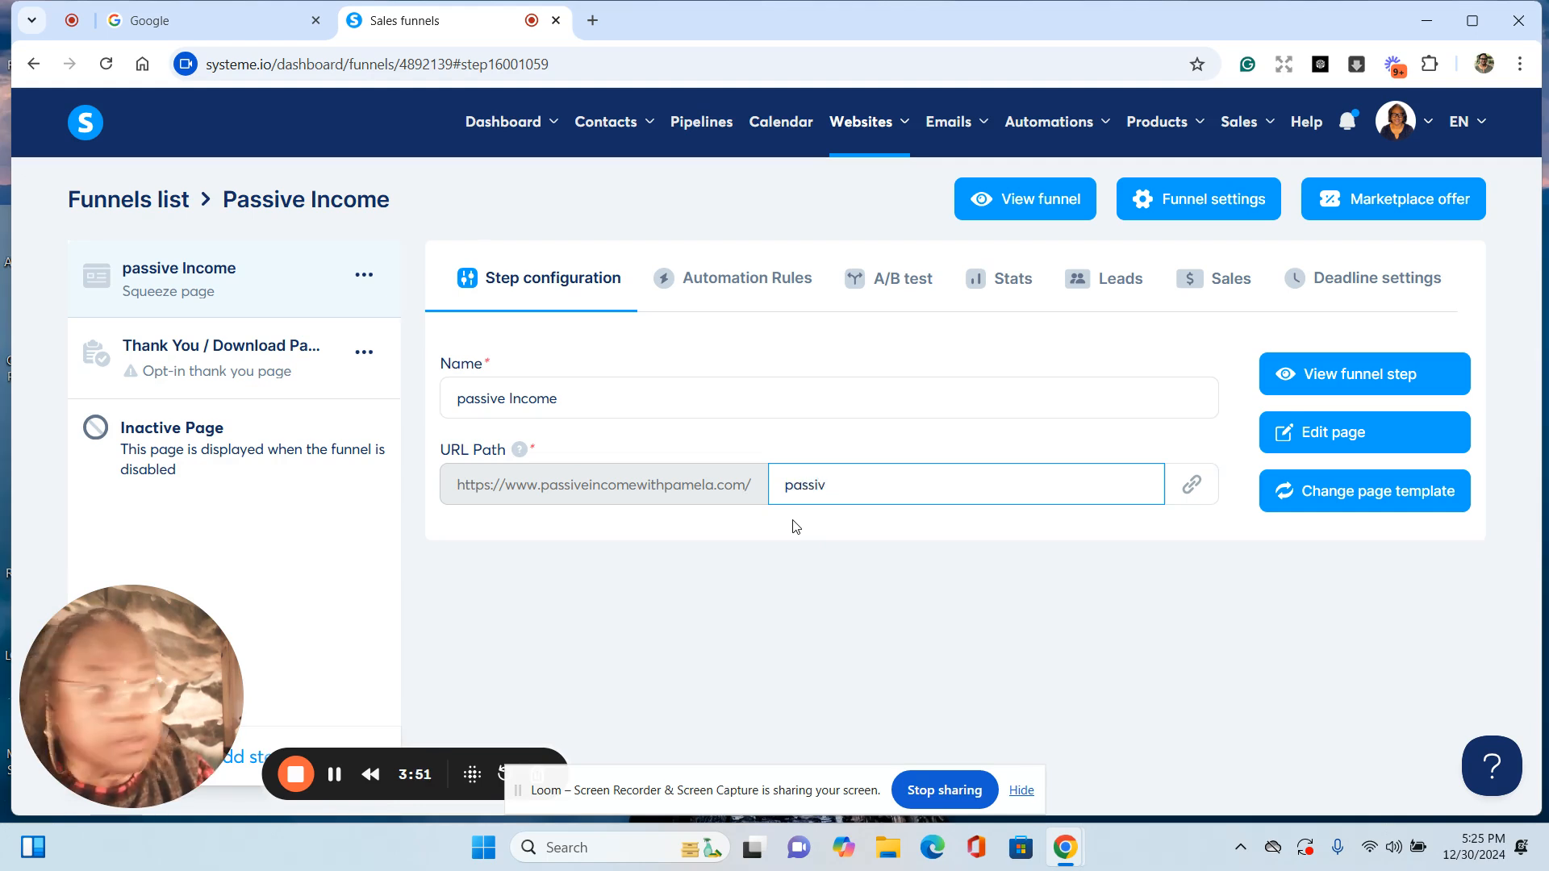
text(e)
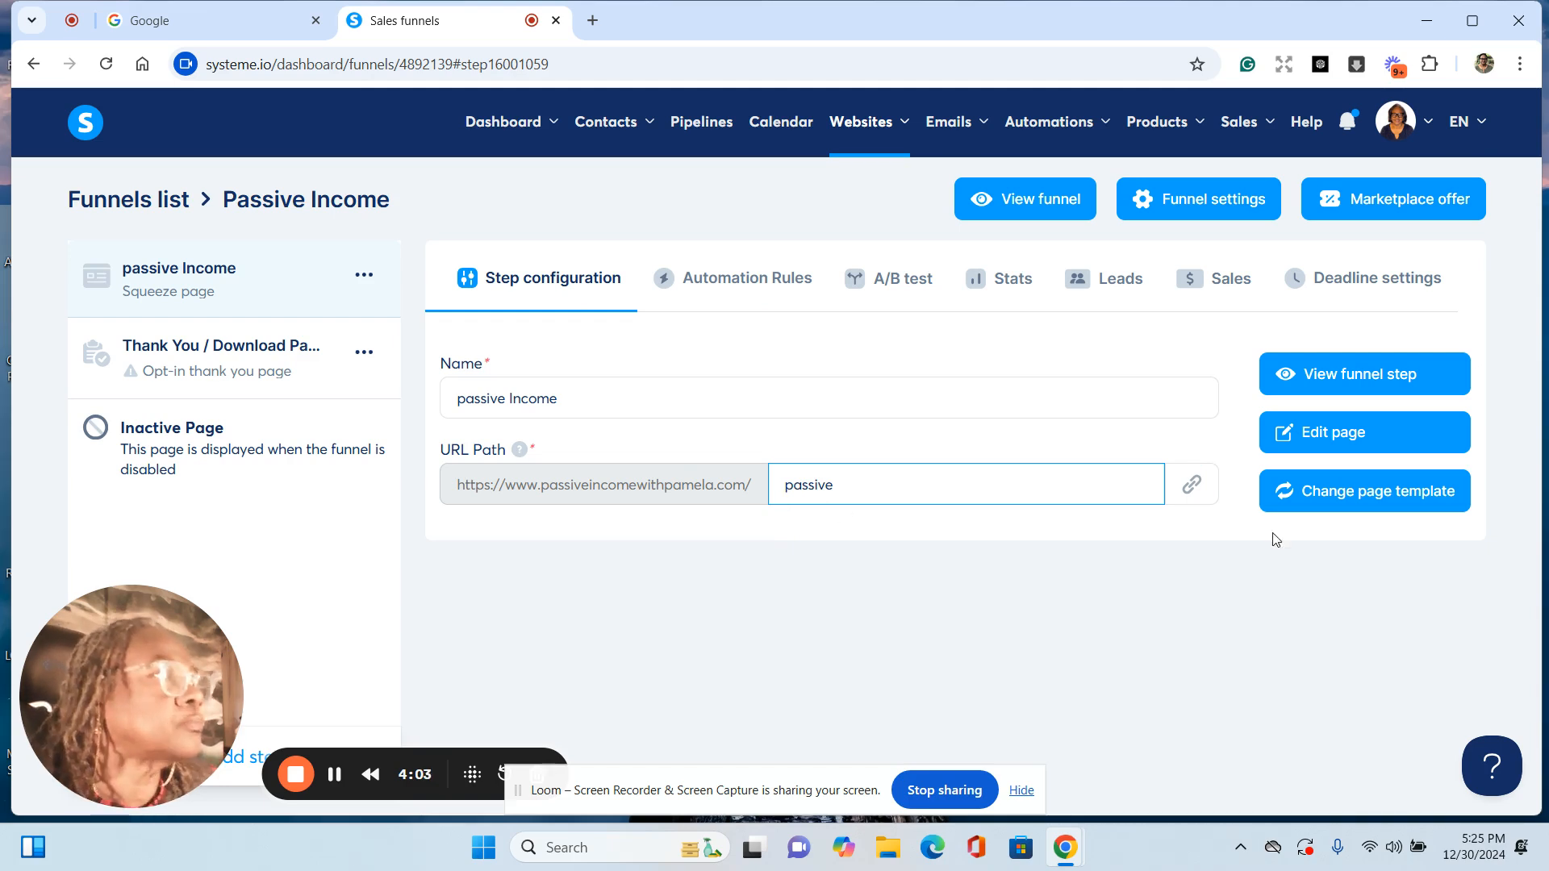
click(1199, 493)
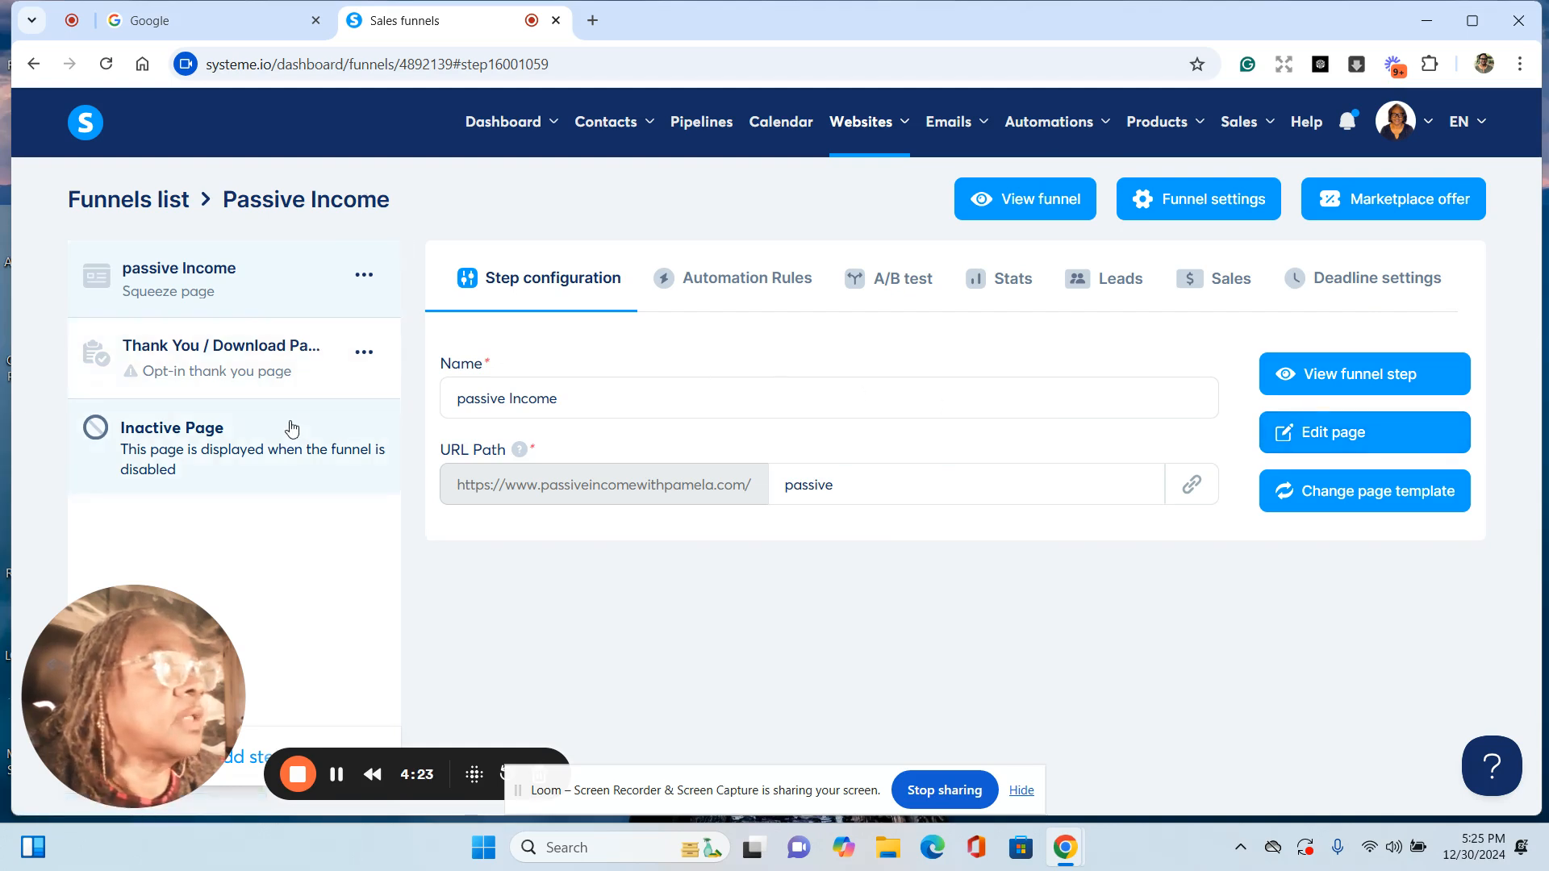
Step: Open the squeeze page in the page editor and look through its template sections
click(1334, 435)
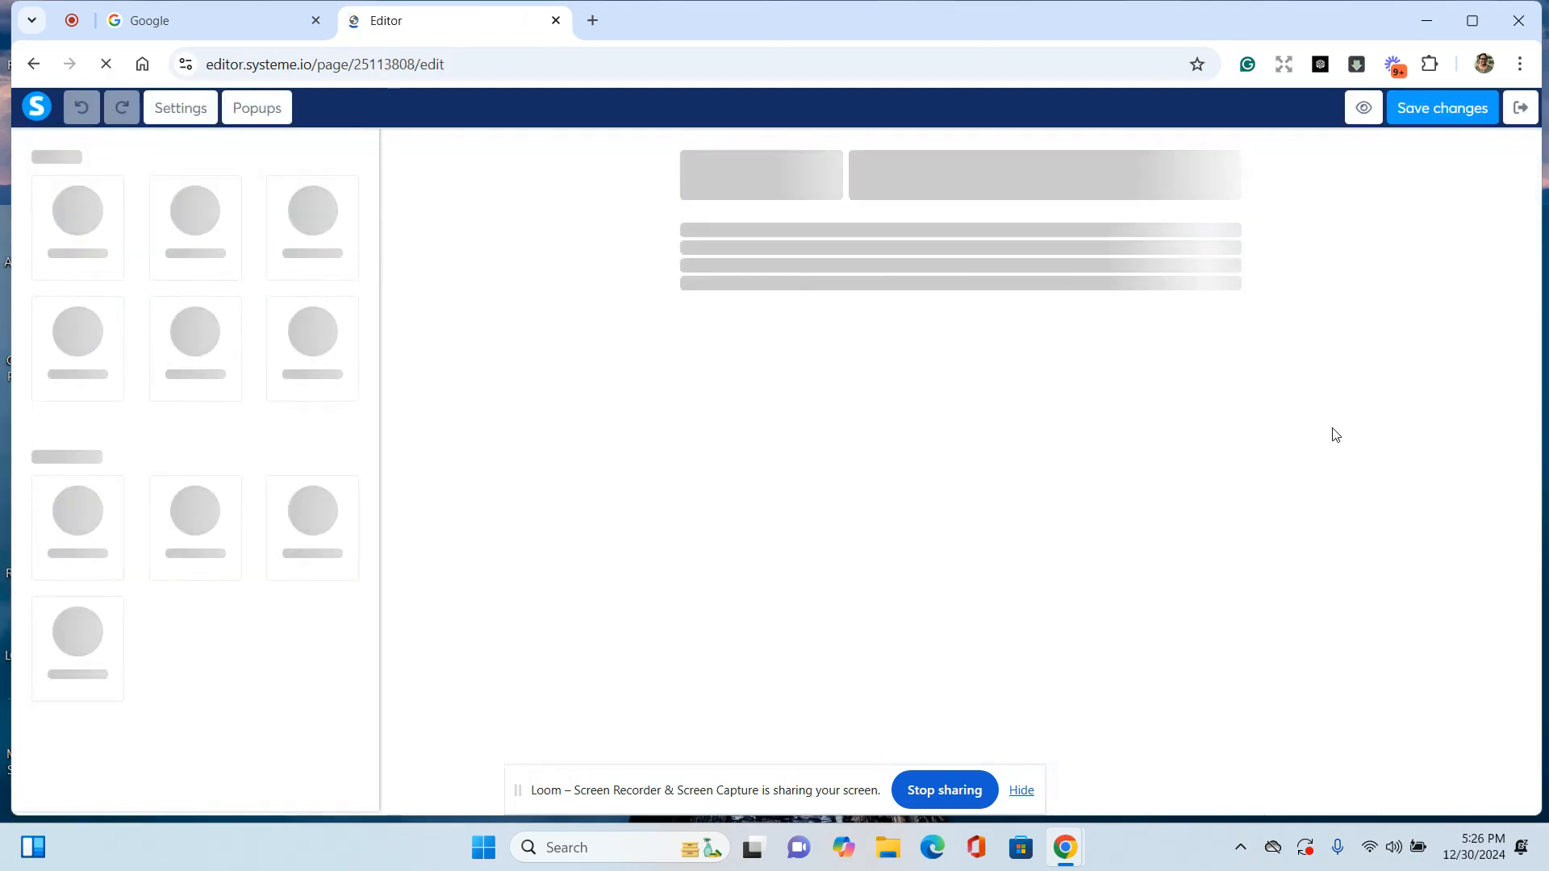
scroll(1332, 432, down, 5)
scroll(1017, 408, down, 5)
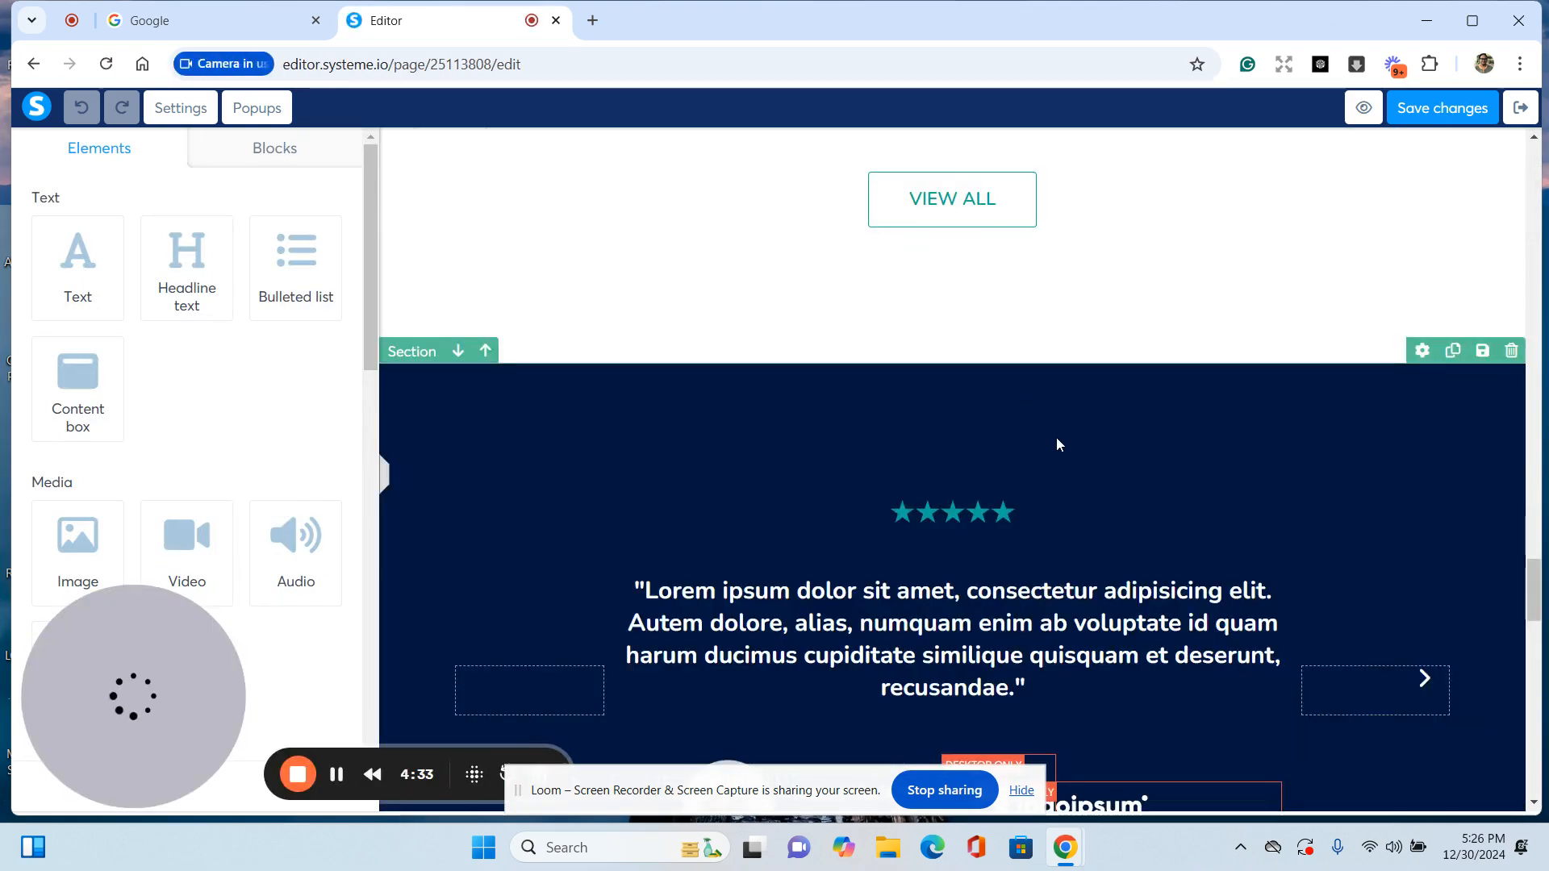
Step: Delete the navigation header section and the "Protecting You with Expert Legal Support" hero row from the start of the page
scroll(1057, 445, up, 20)
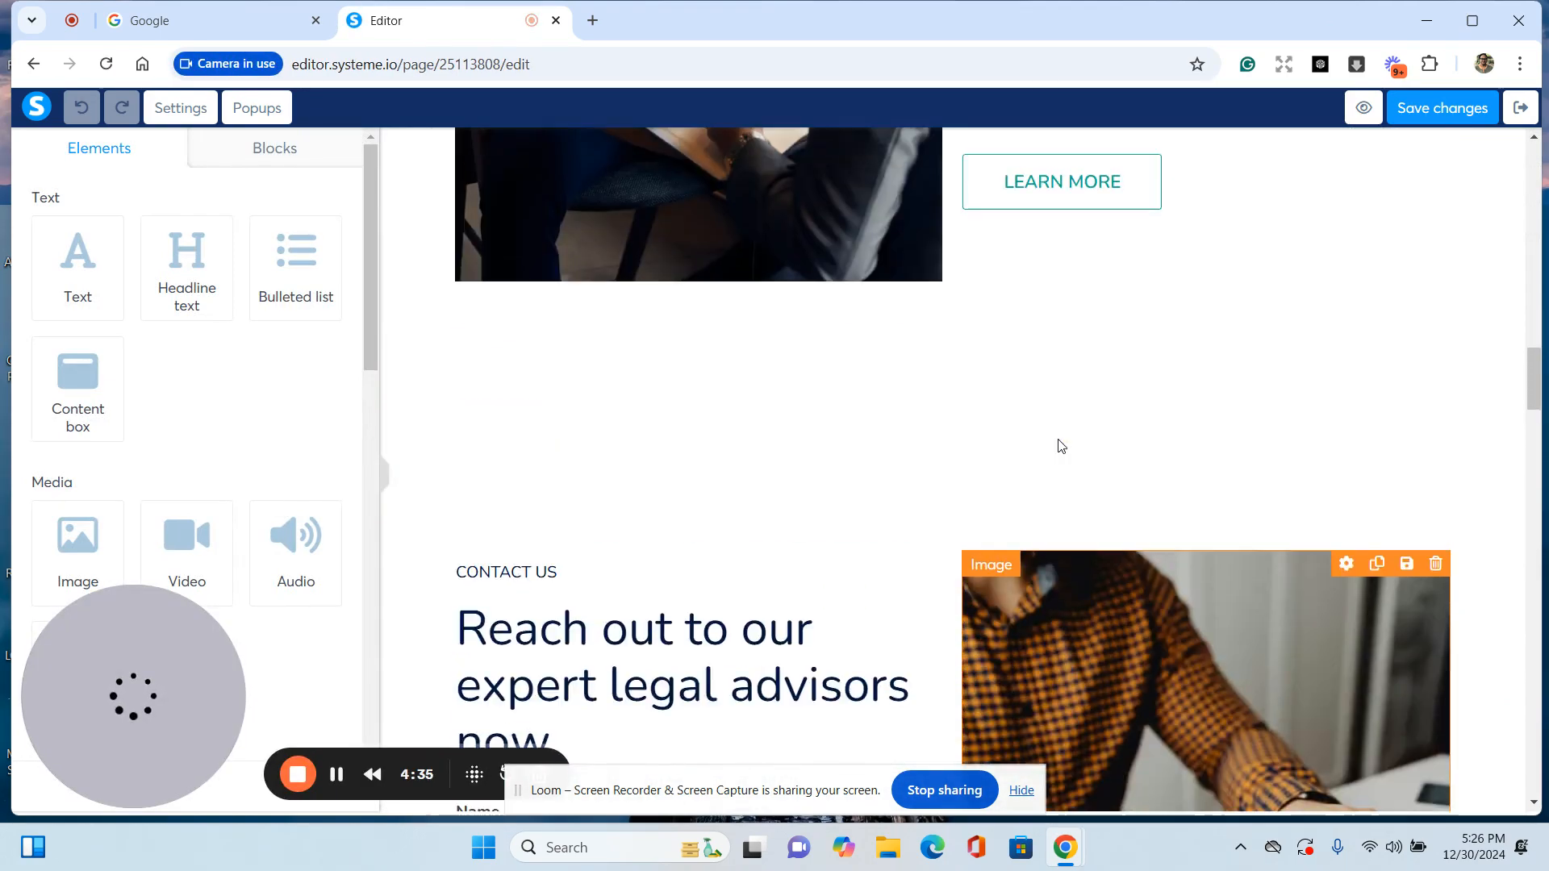
scroll(1061, 447, up, 15)
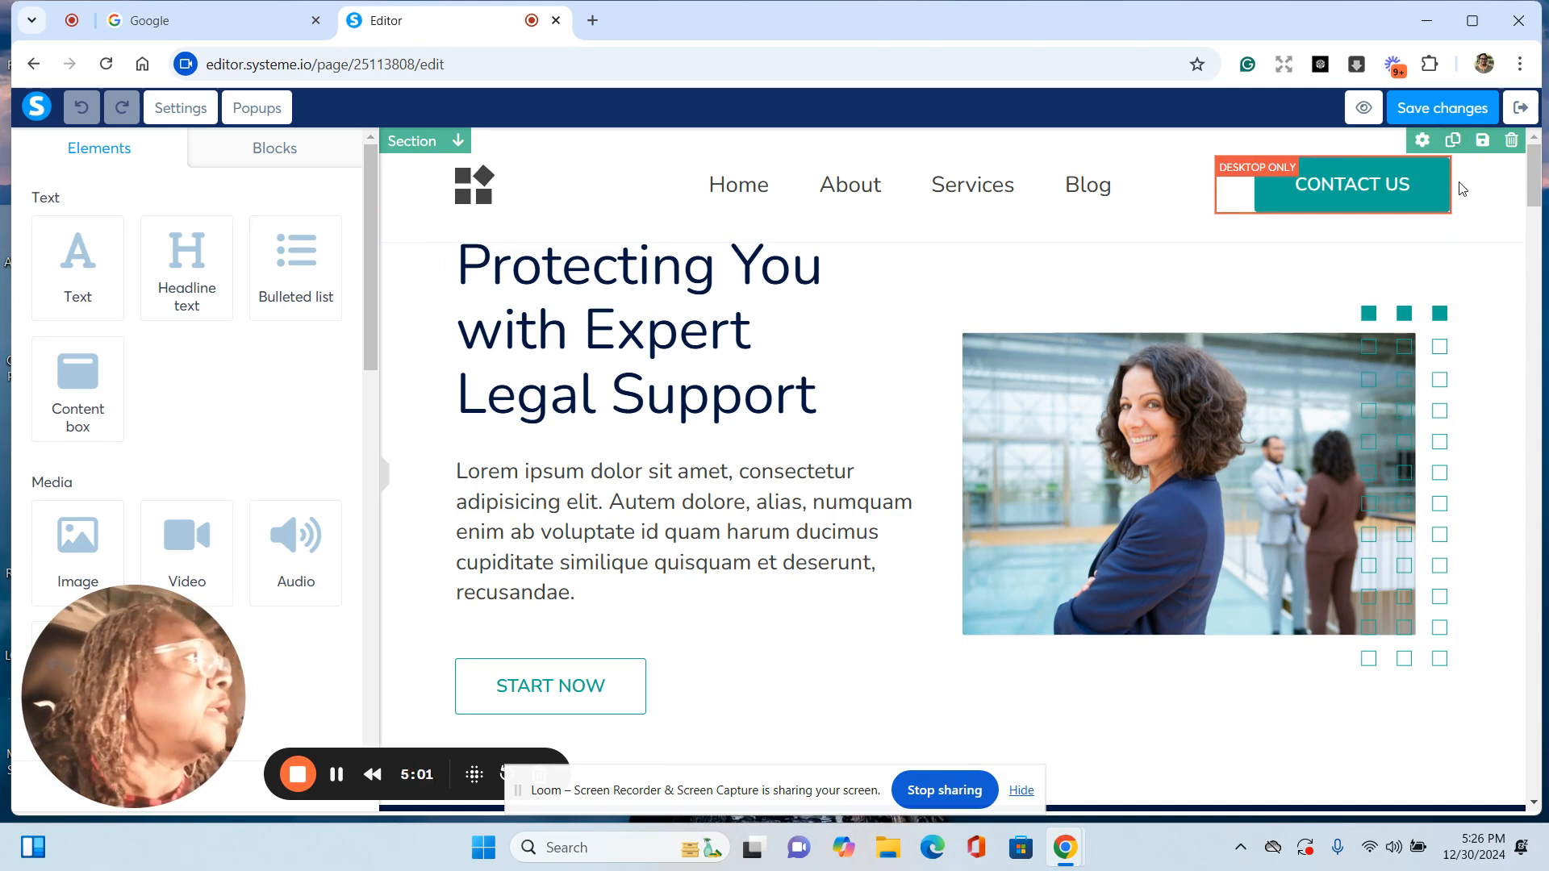
click(1512, 142)
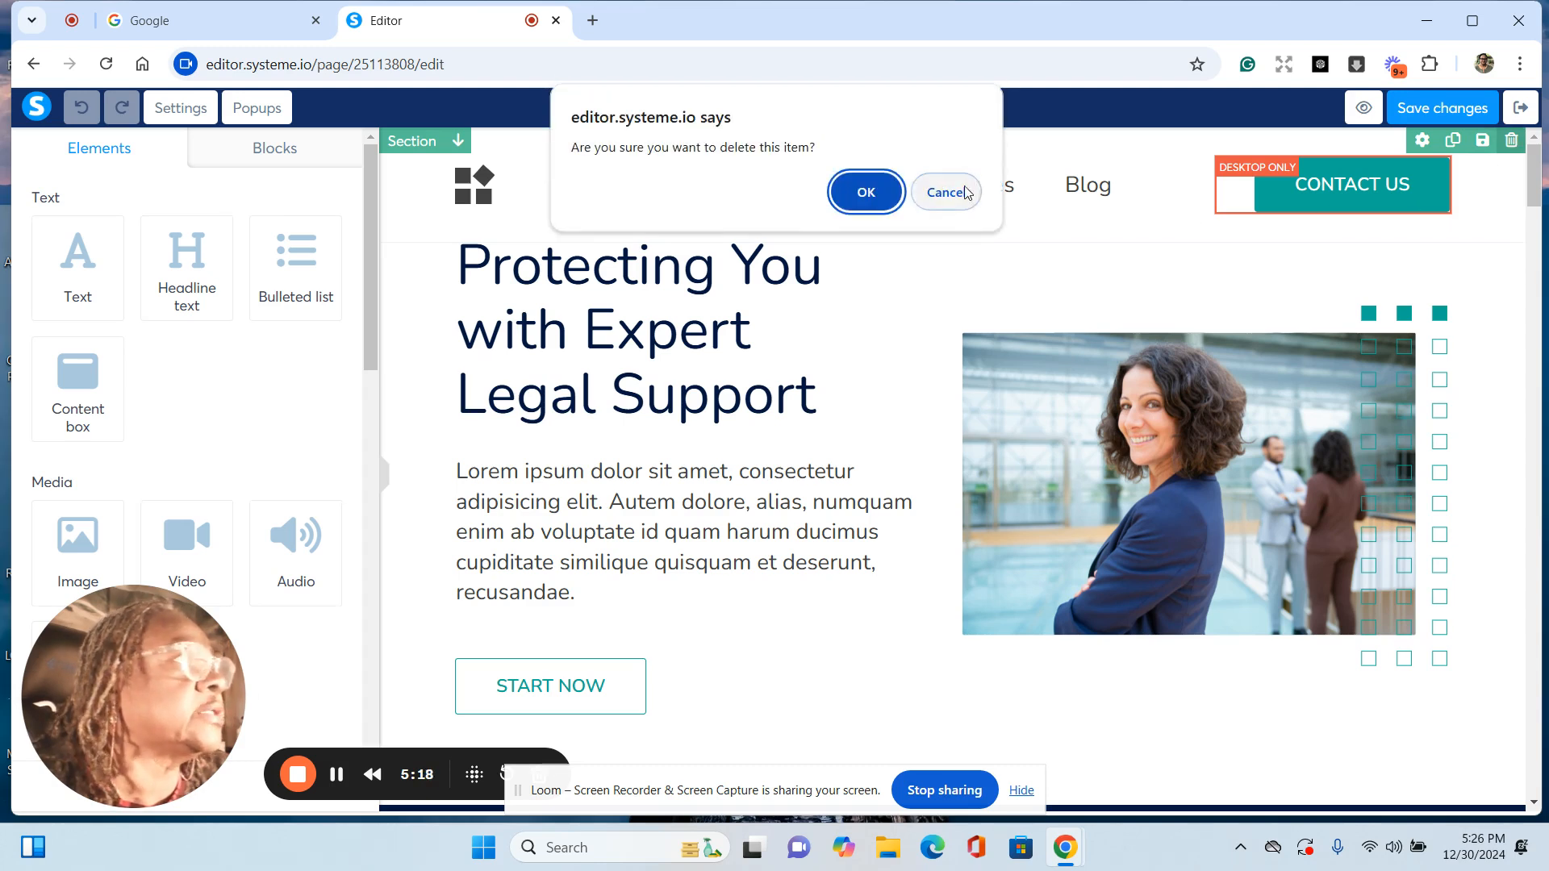
click(864, 194)
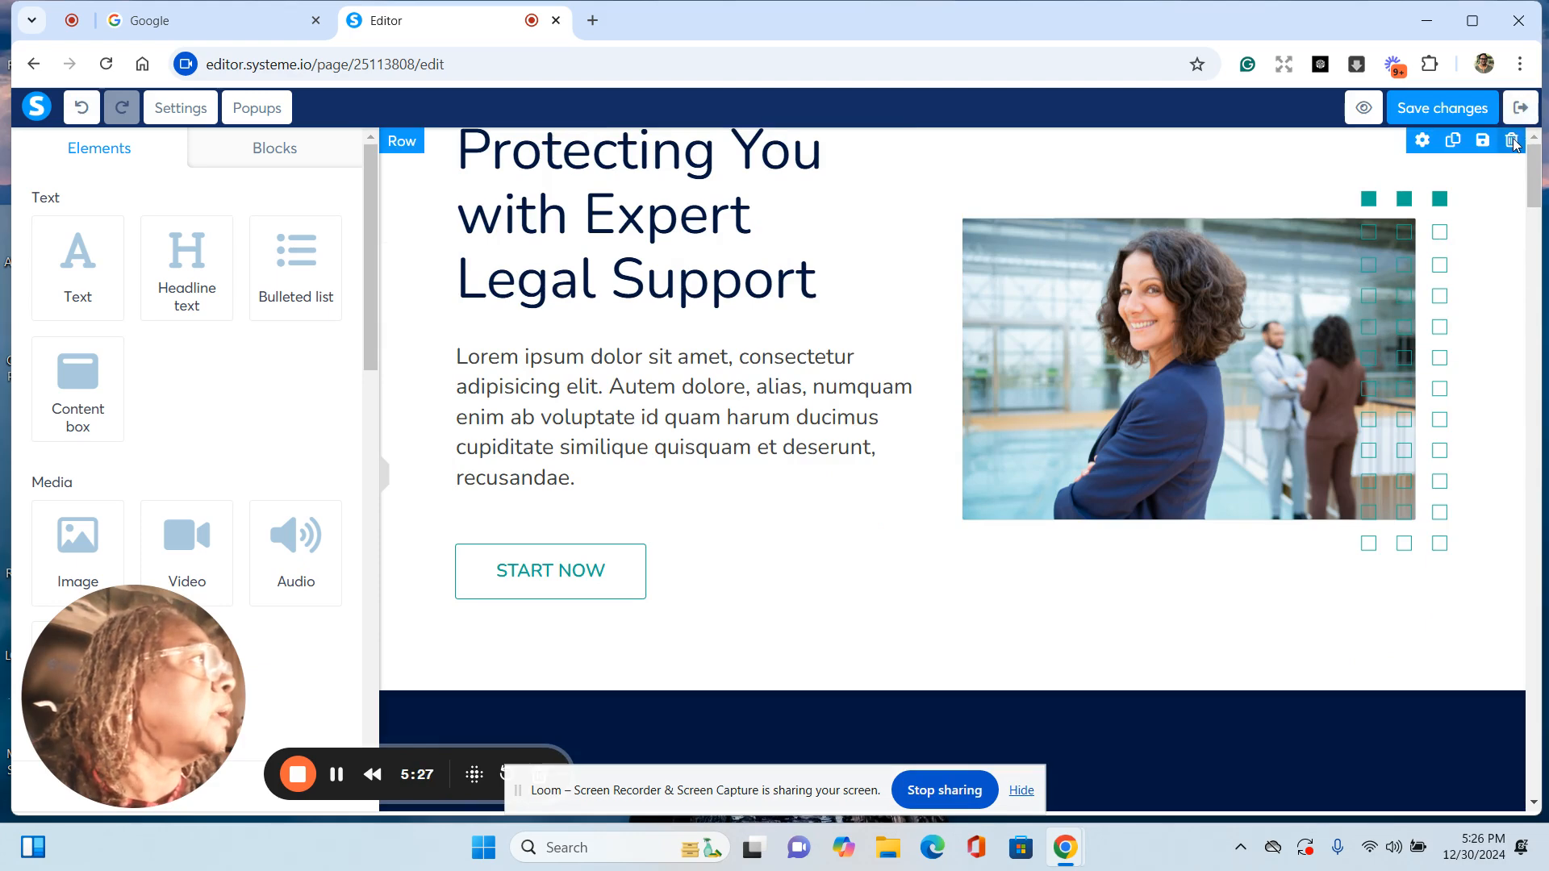
click(1513, 142)
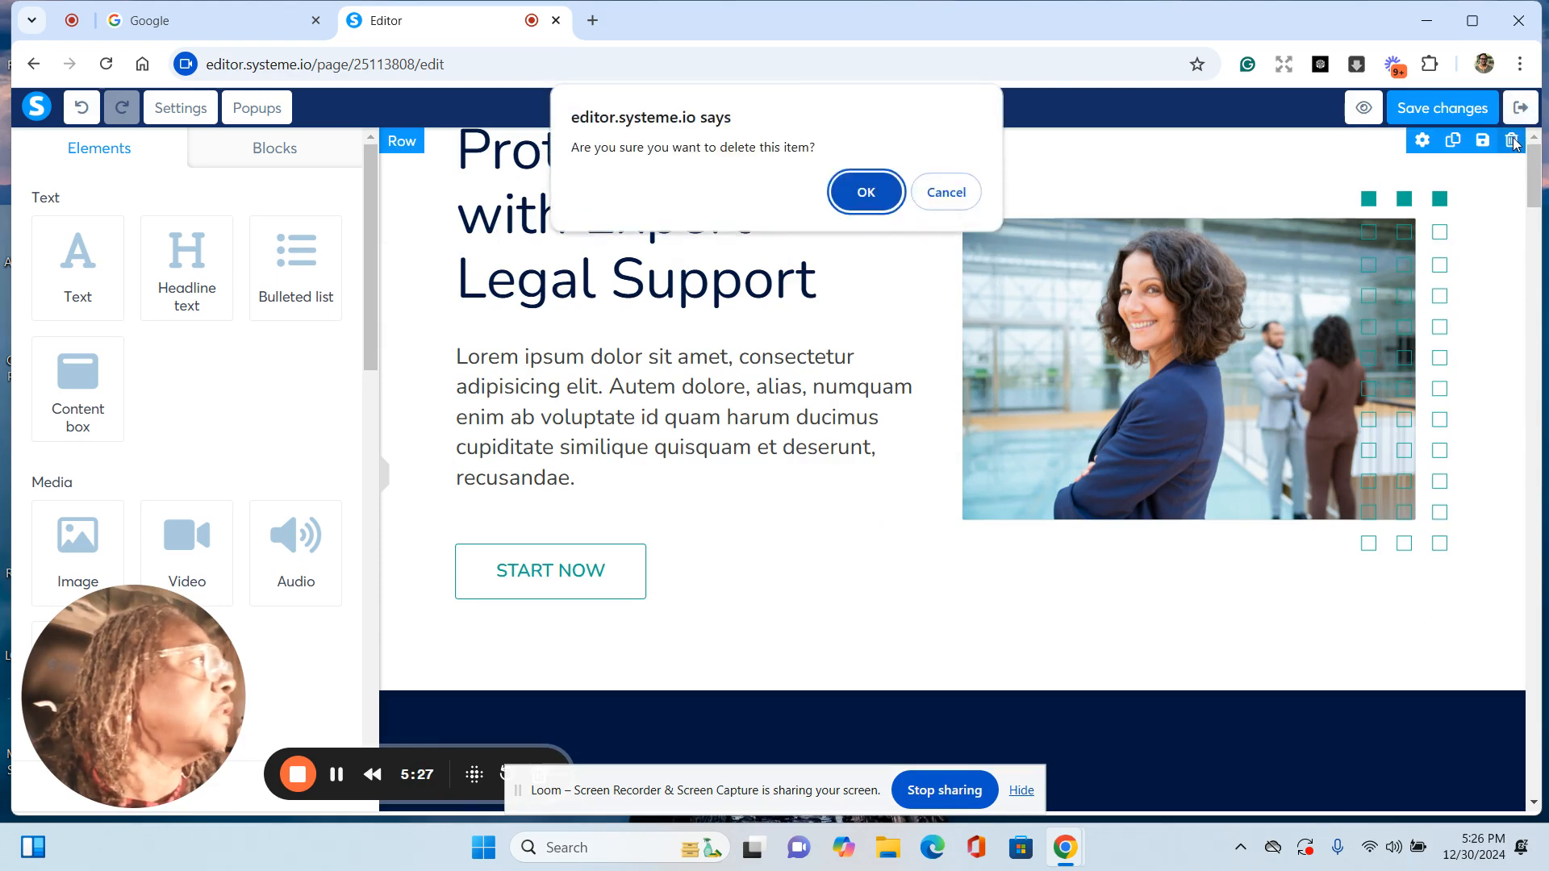
click(865, 192)
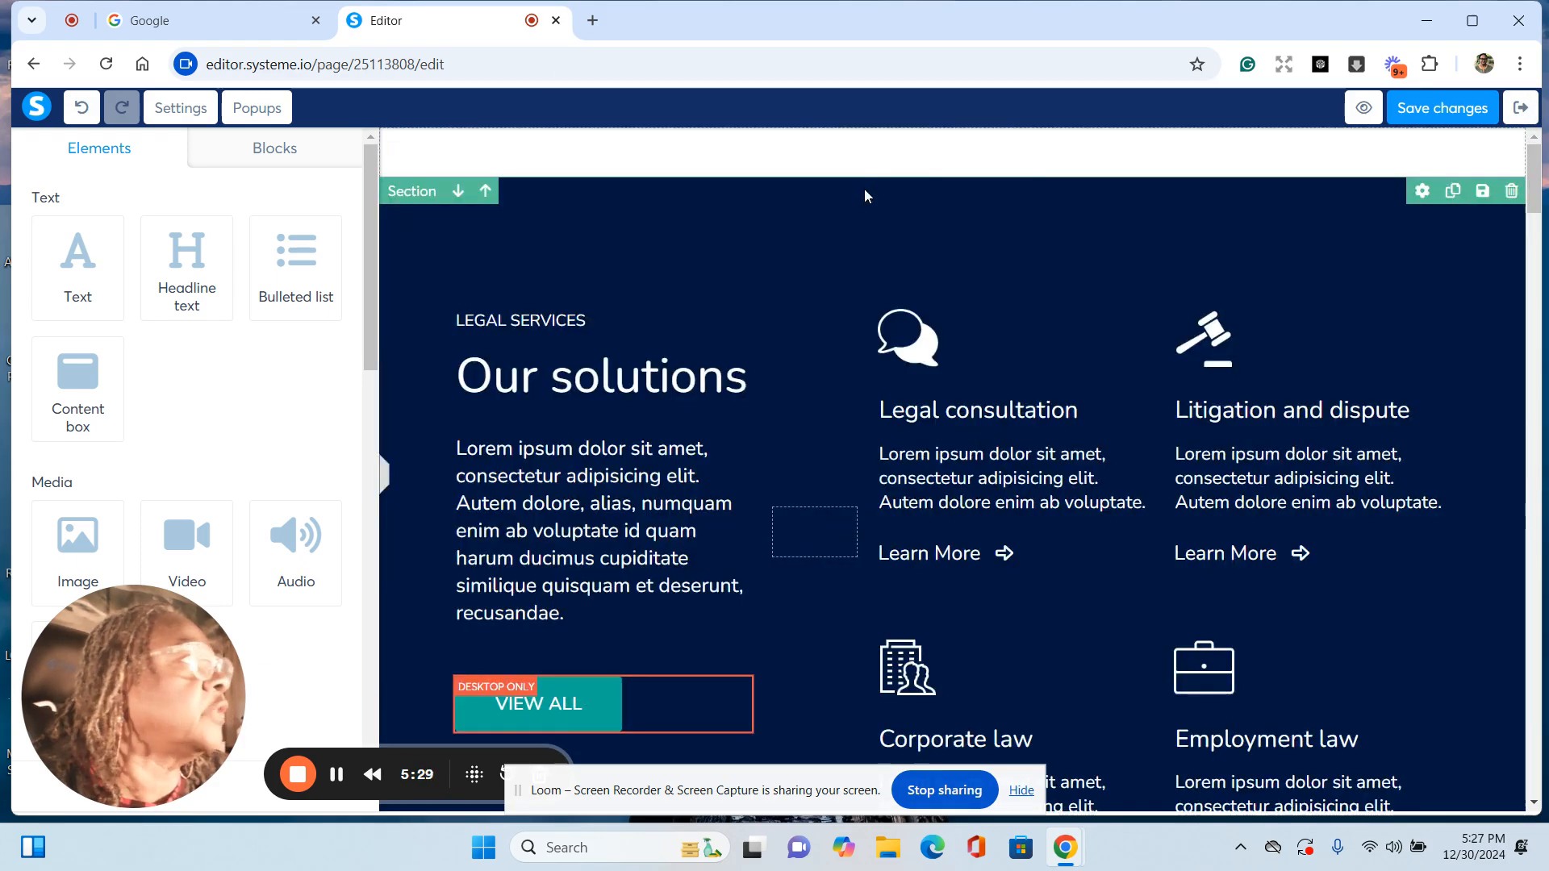
Step: Delete the "Our solutions" section and the empty section left above it
click(1511, 194)
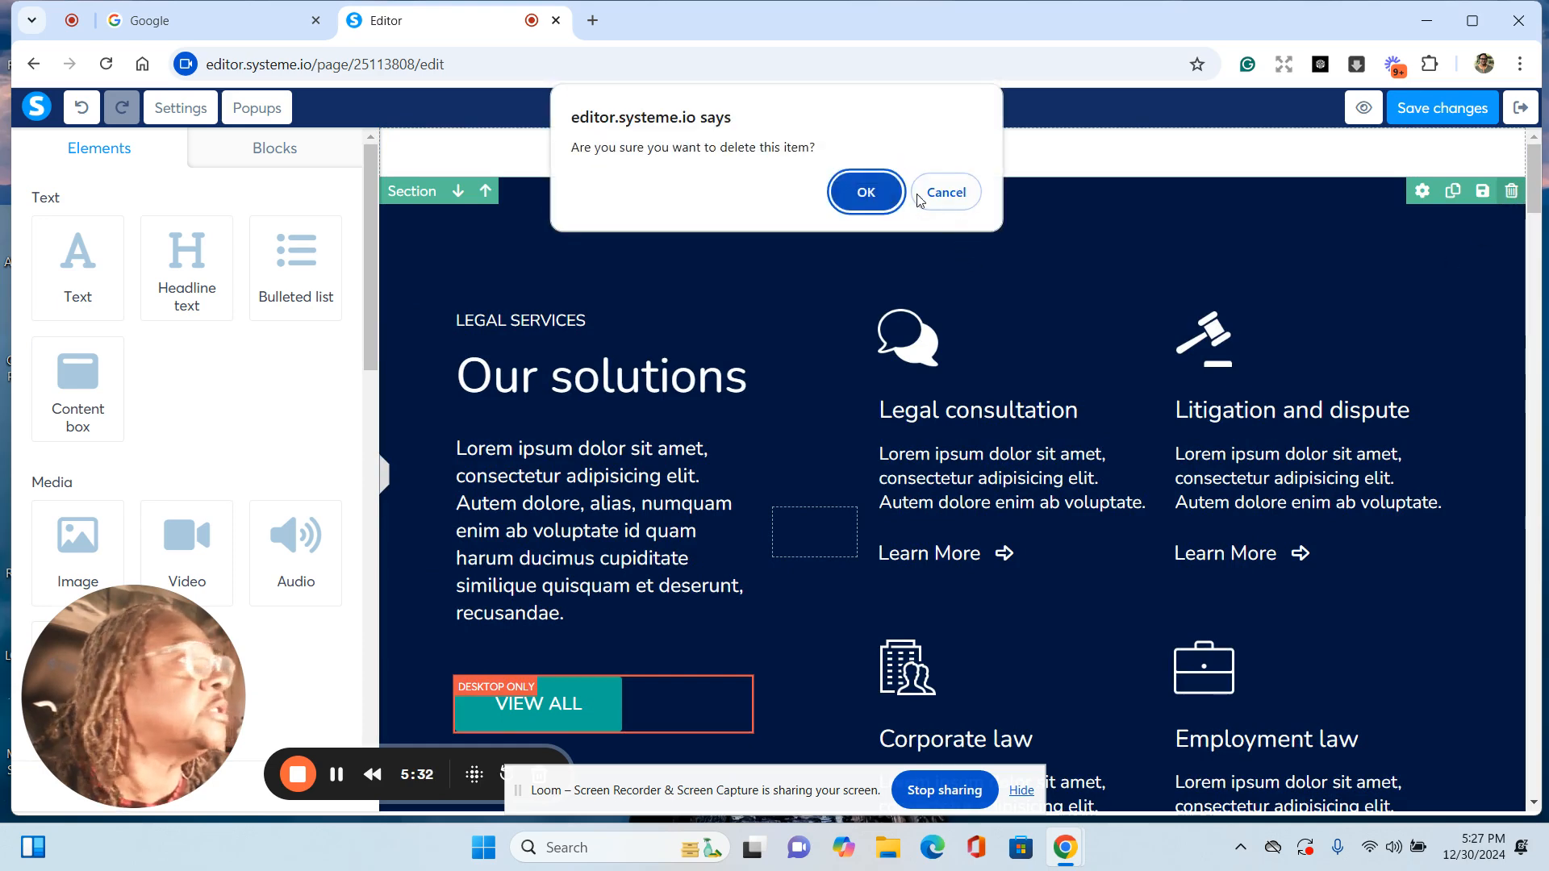
click(864, 191)
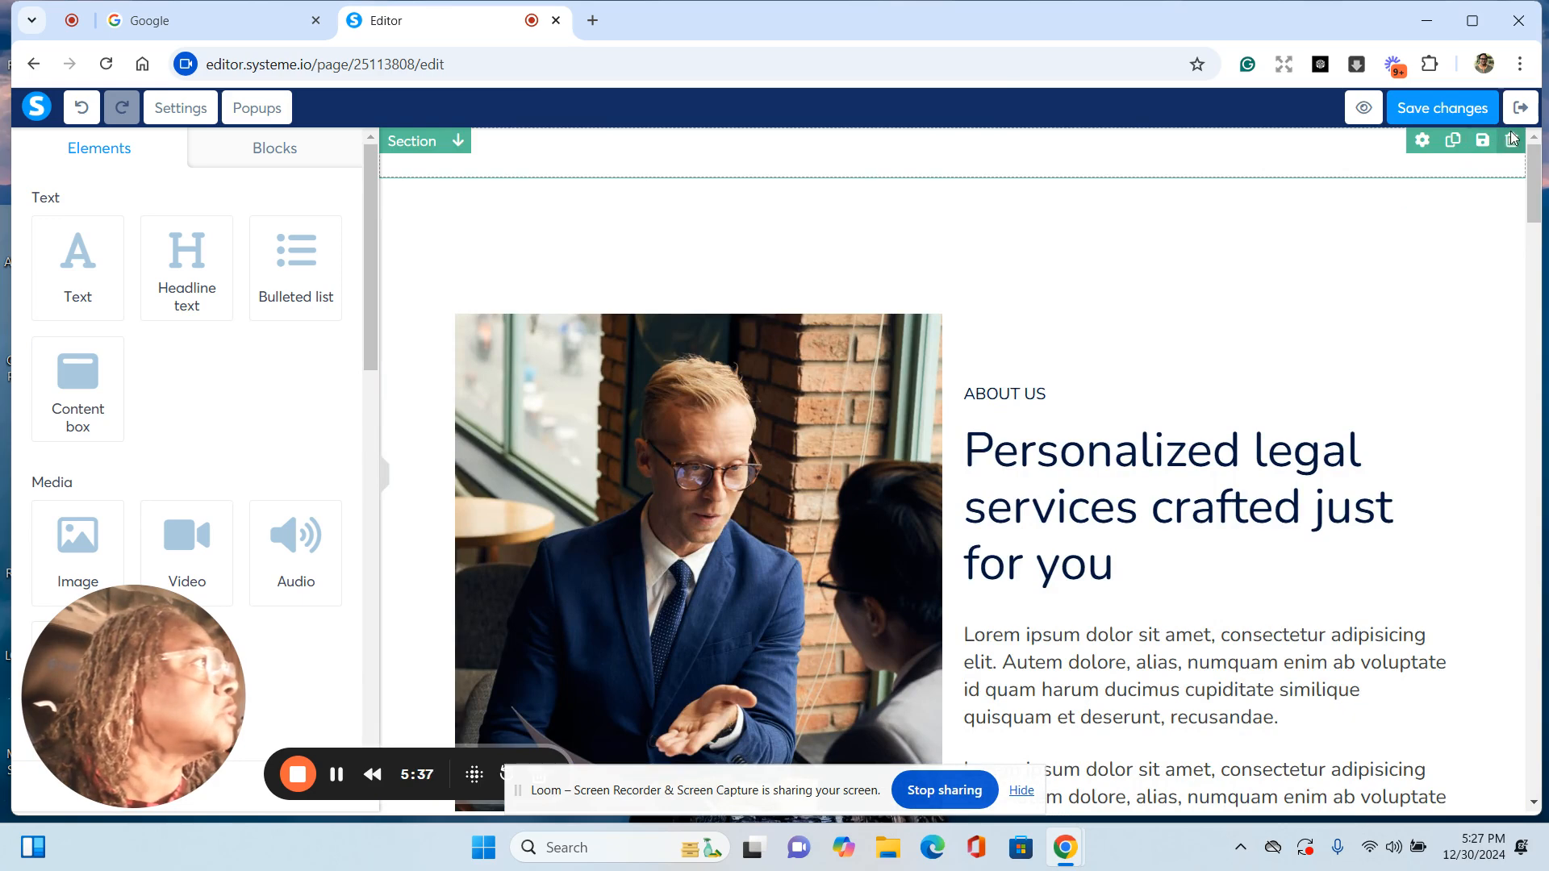
click(1511, 141)
click(864, 191)
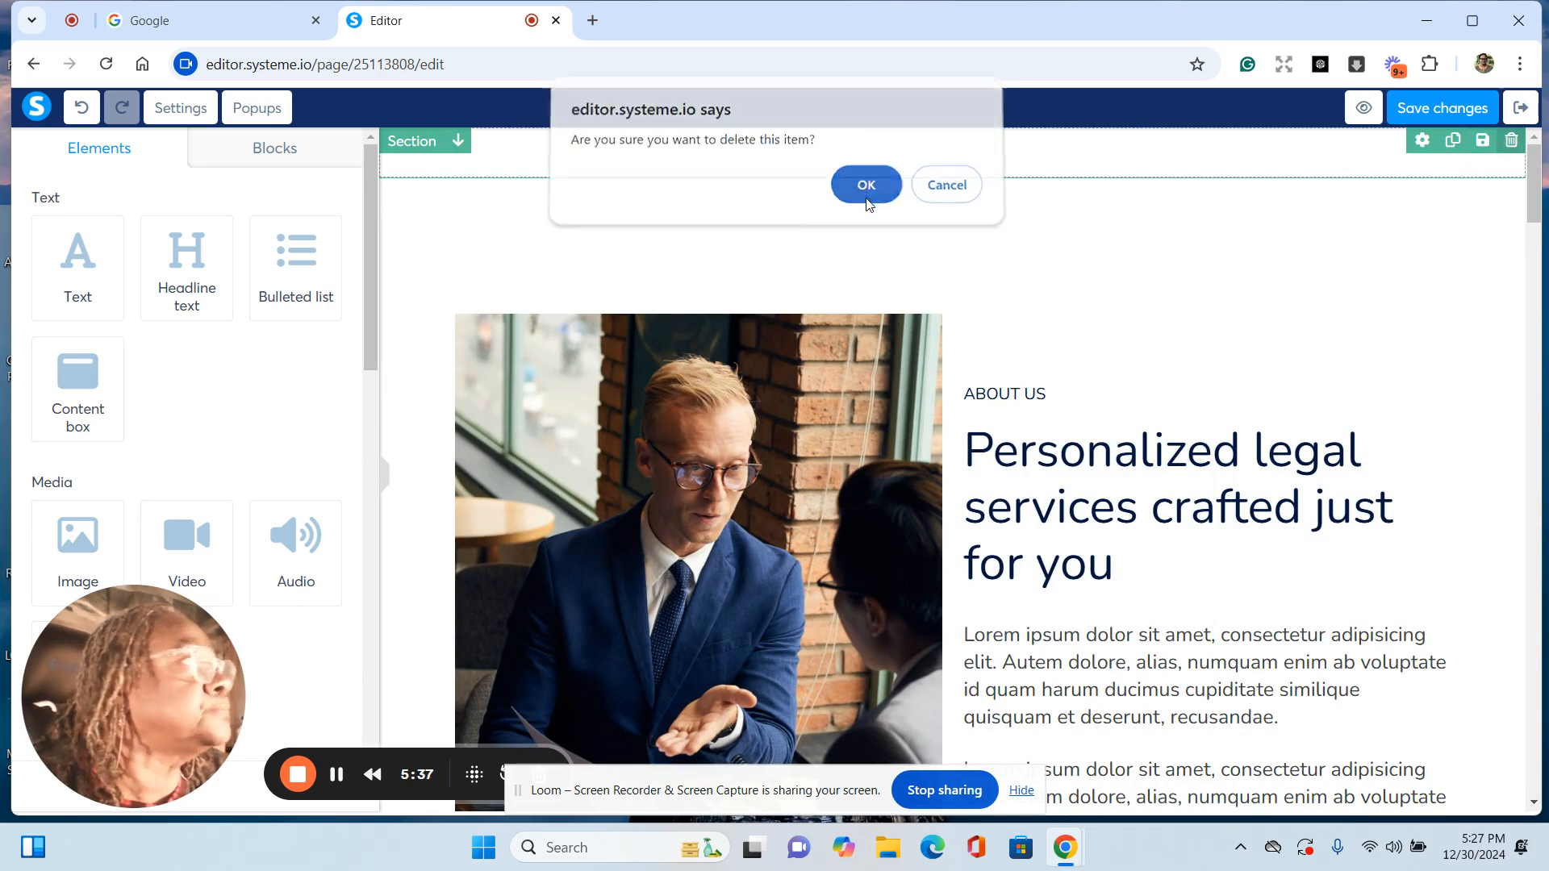
Step: Delete the "About us" section and the "Contact us" form section from the page
click(1512, 141)
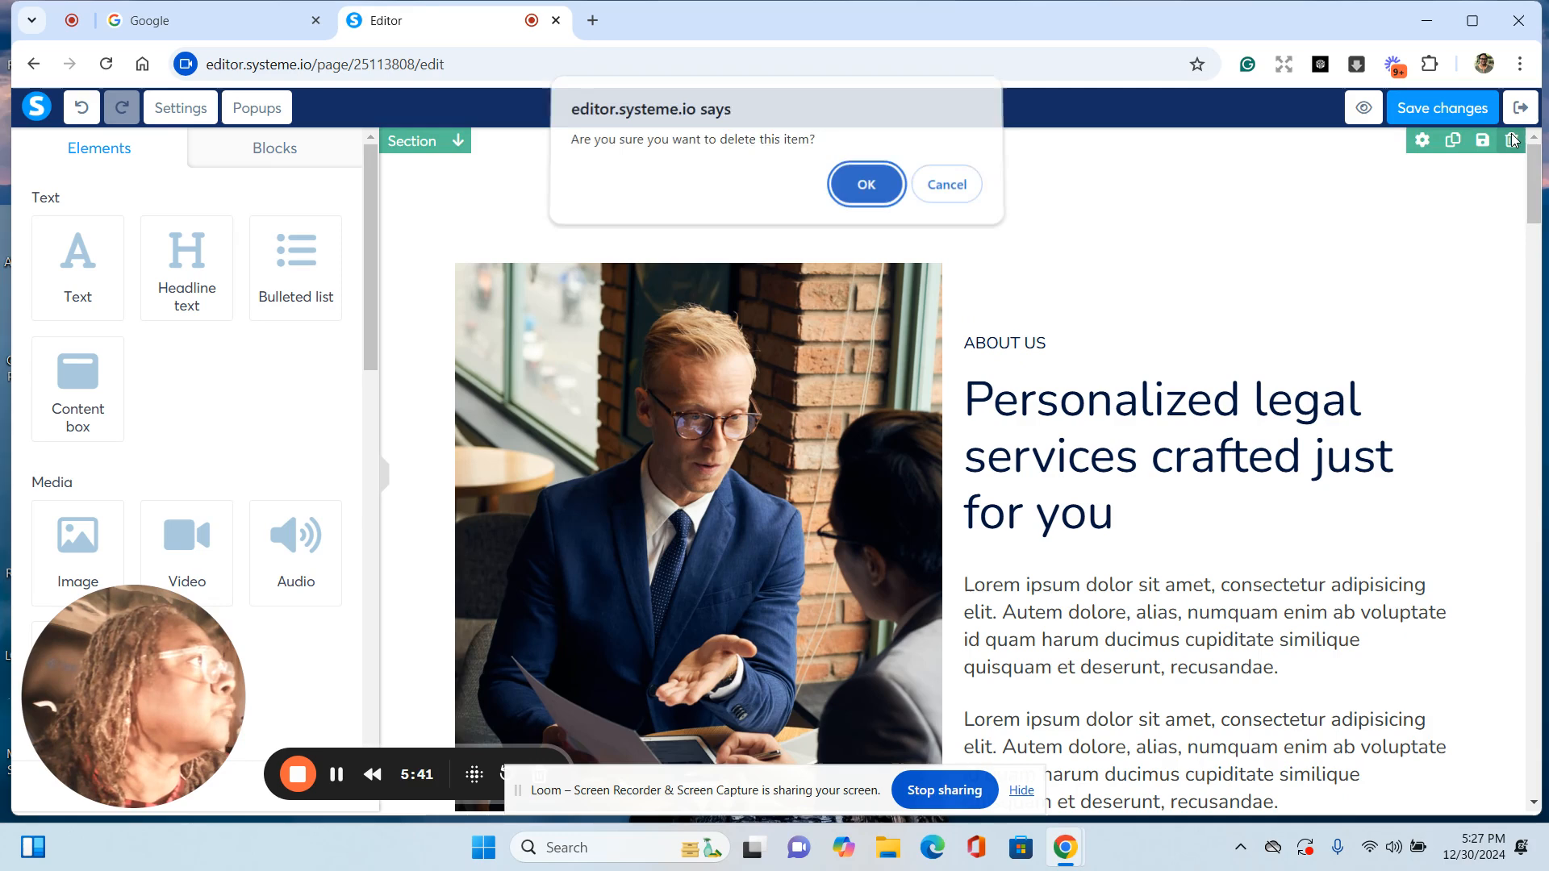
click(866, 191)
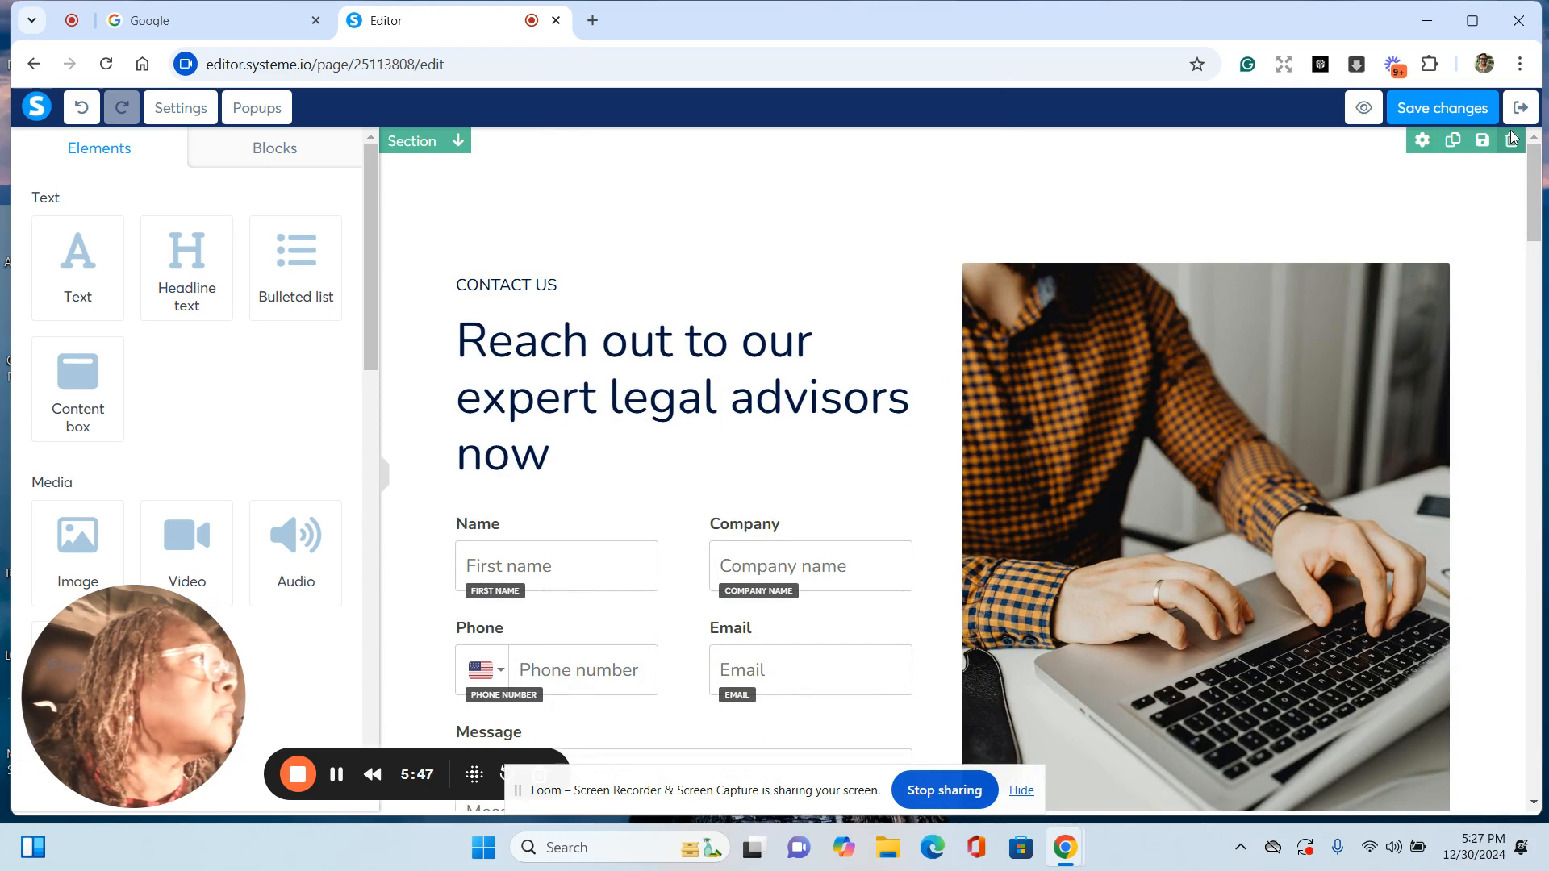
click(1511, 141)
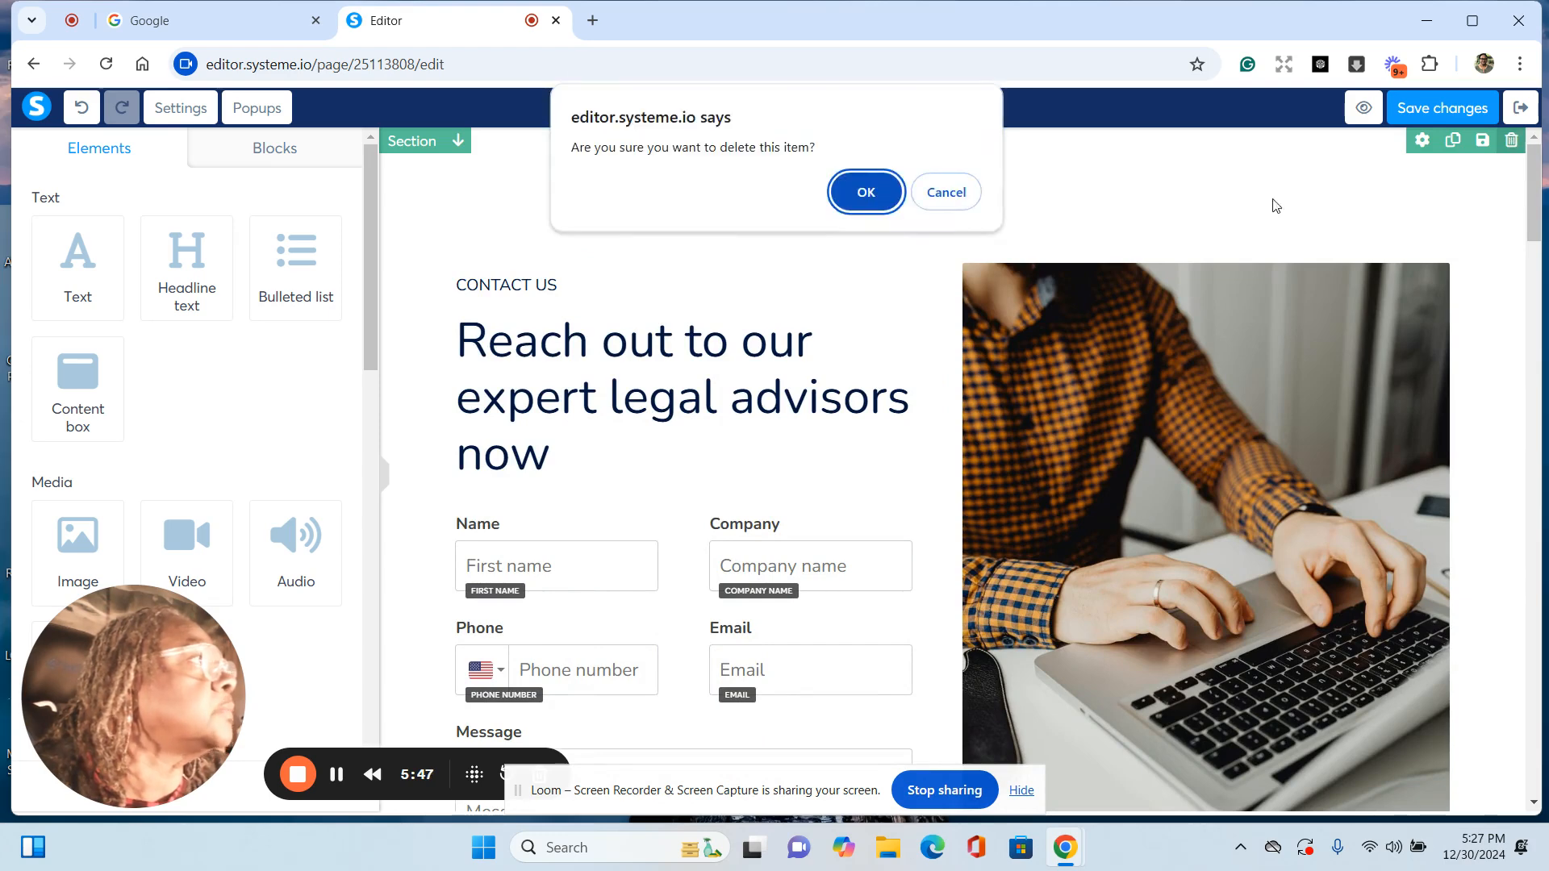
click(877, 202)
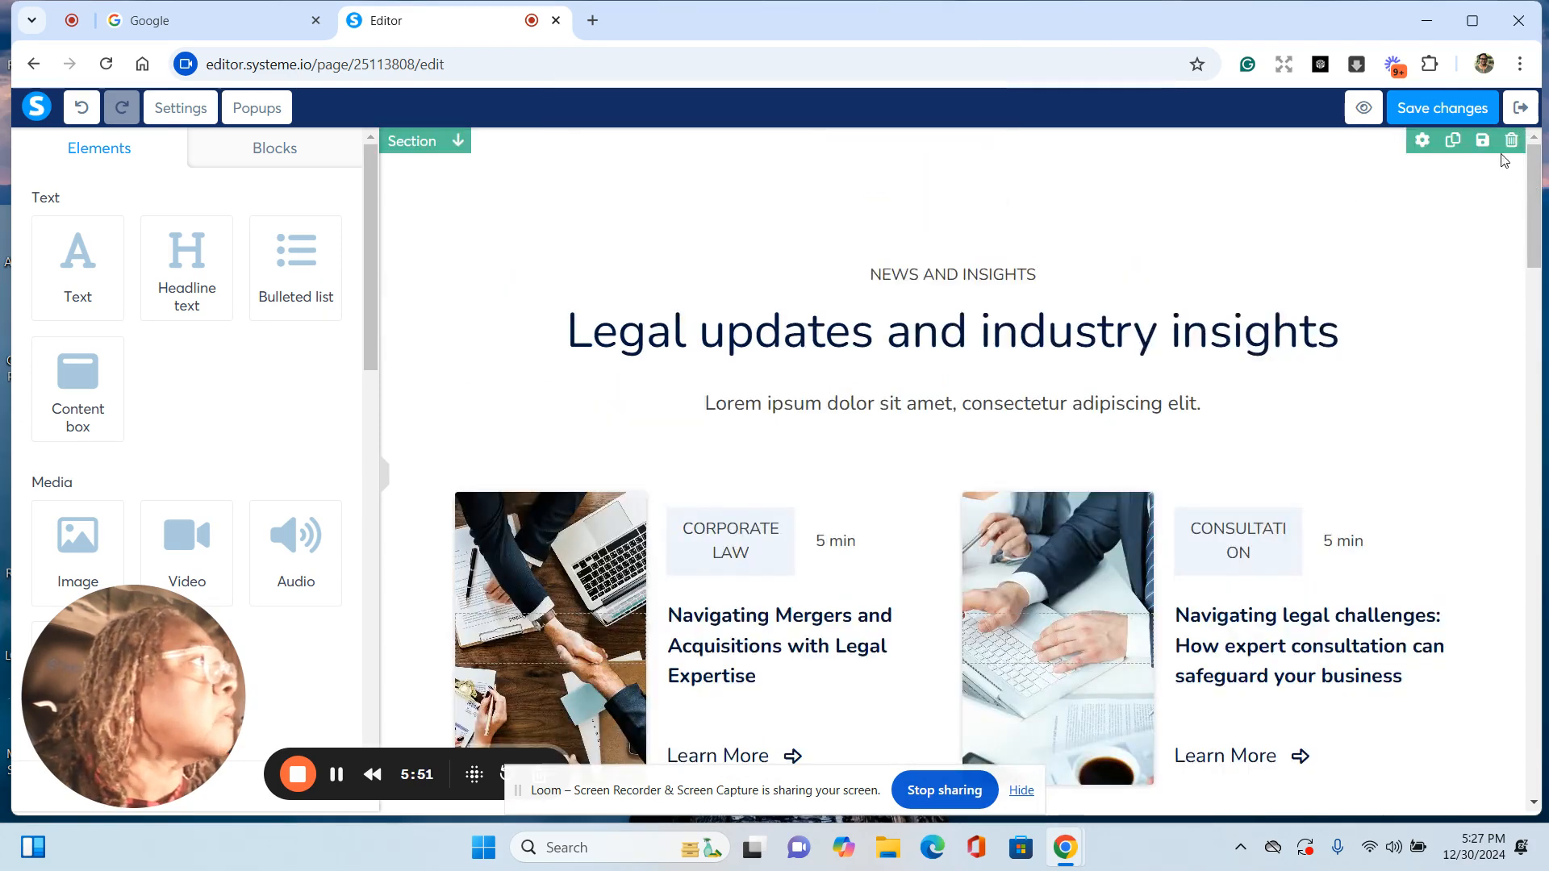
Step: Delete the "News and insights" section and the five-star testimonial section
click(1511, 141)
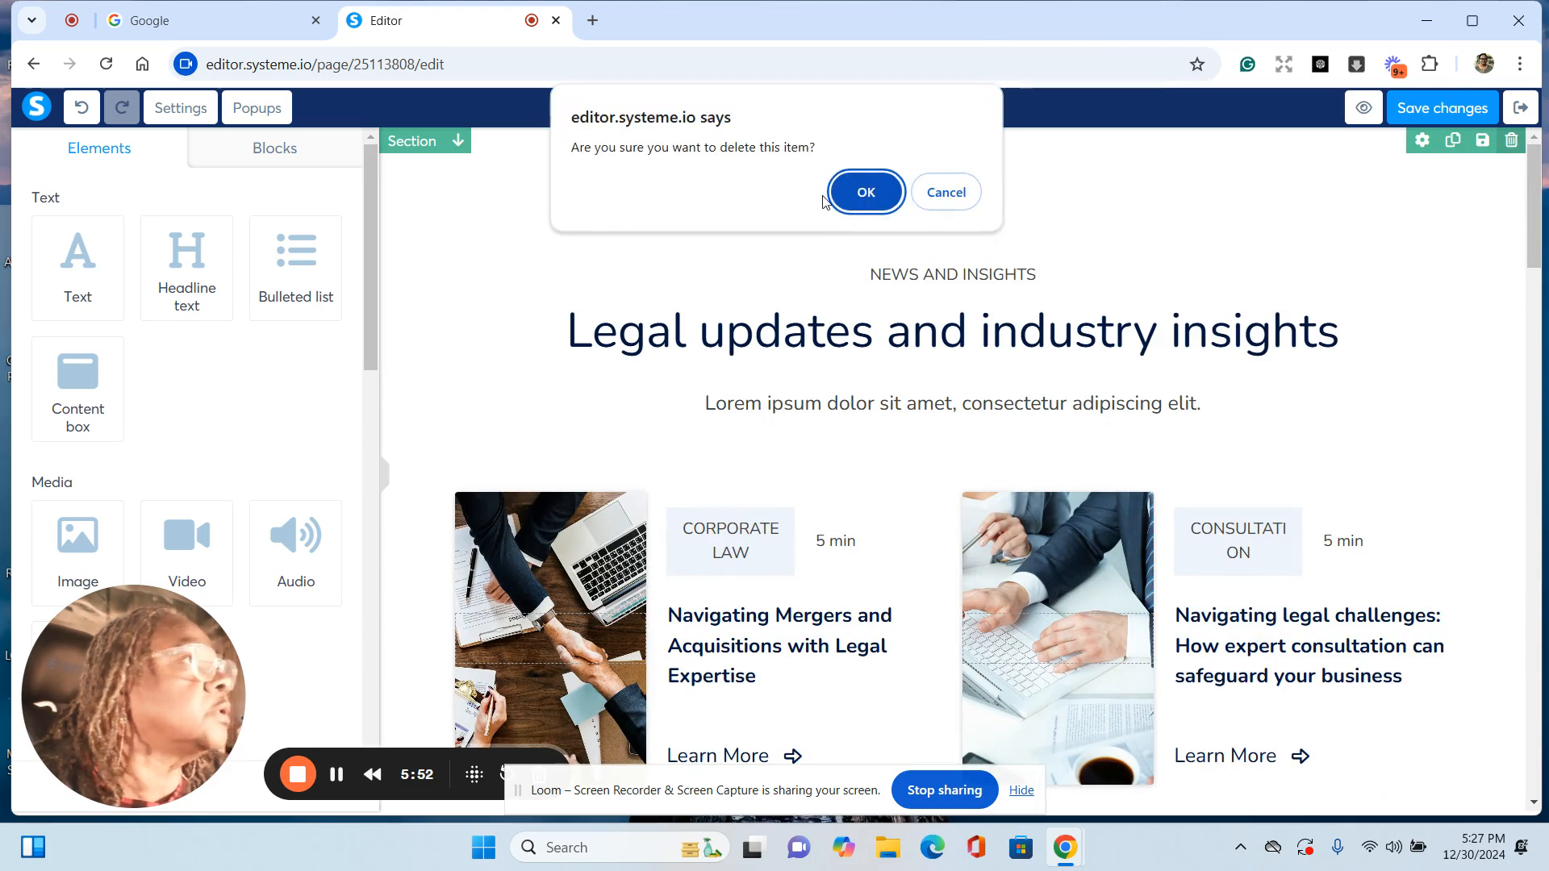
click(848, 193)
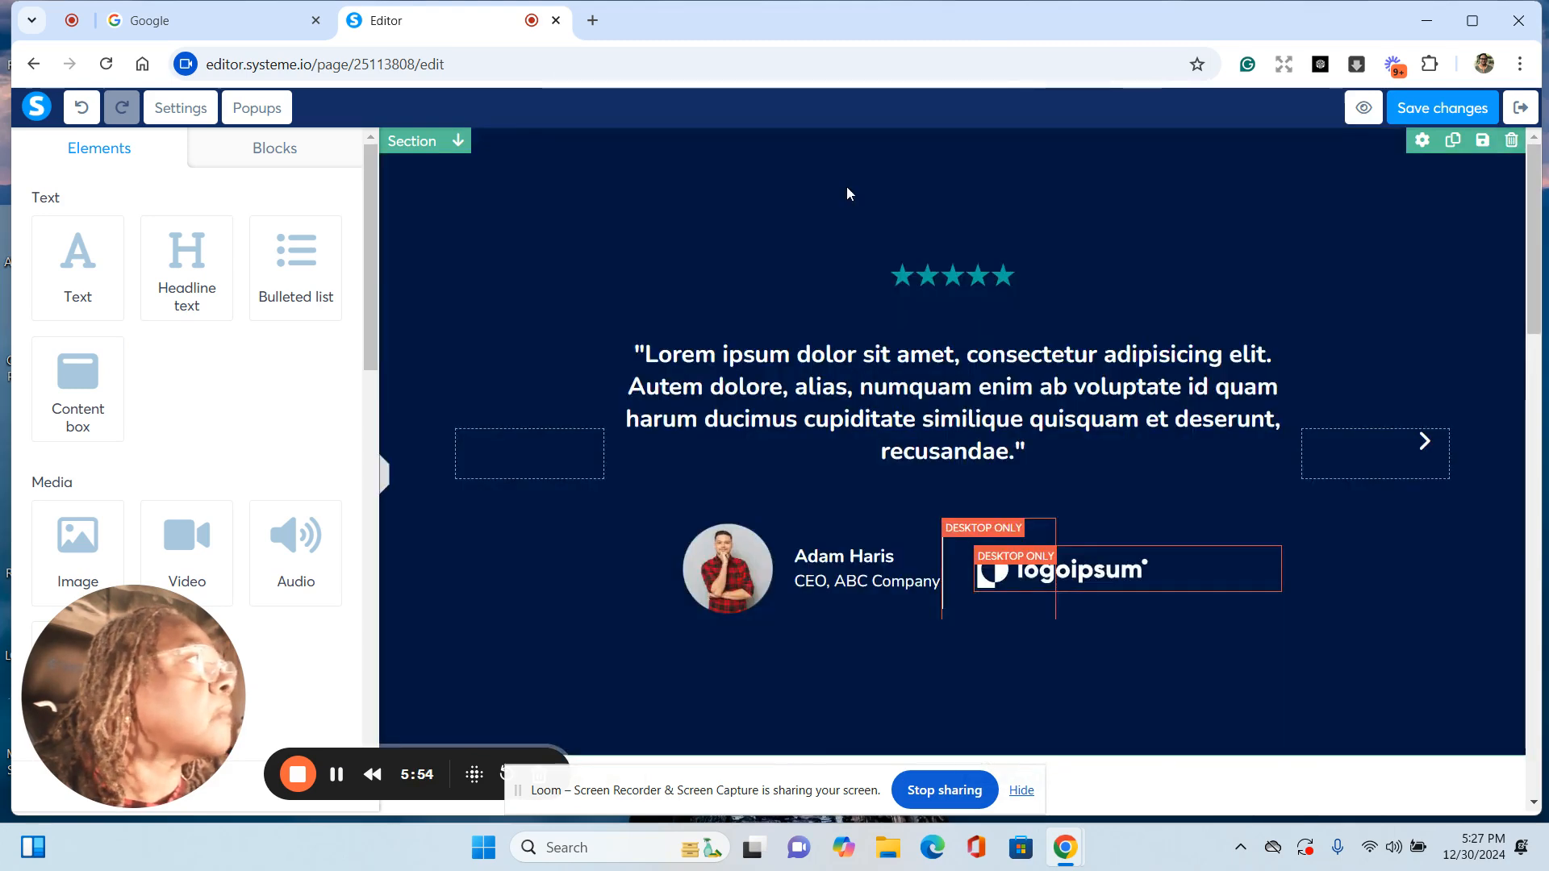
click(1511, 141)
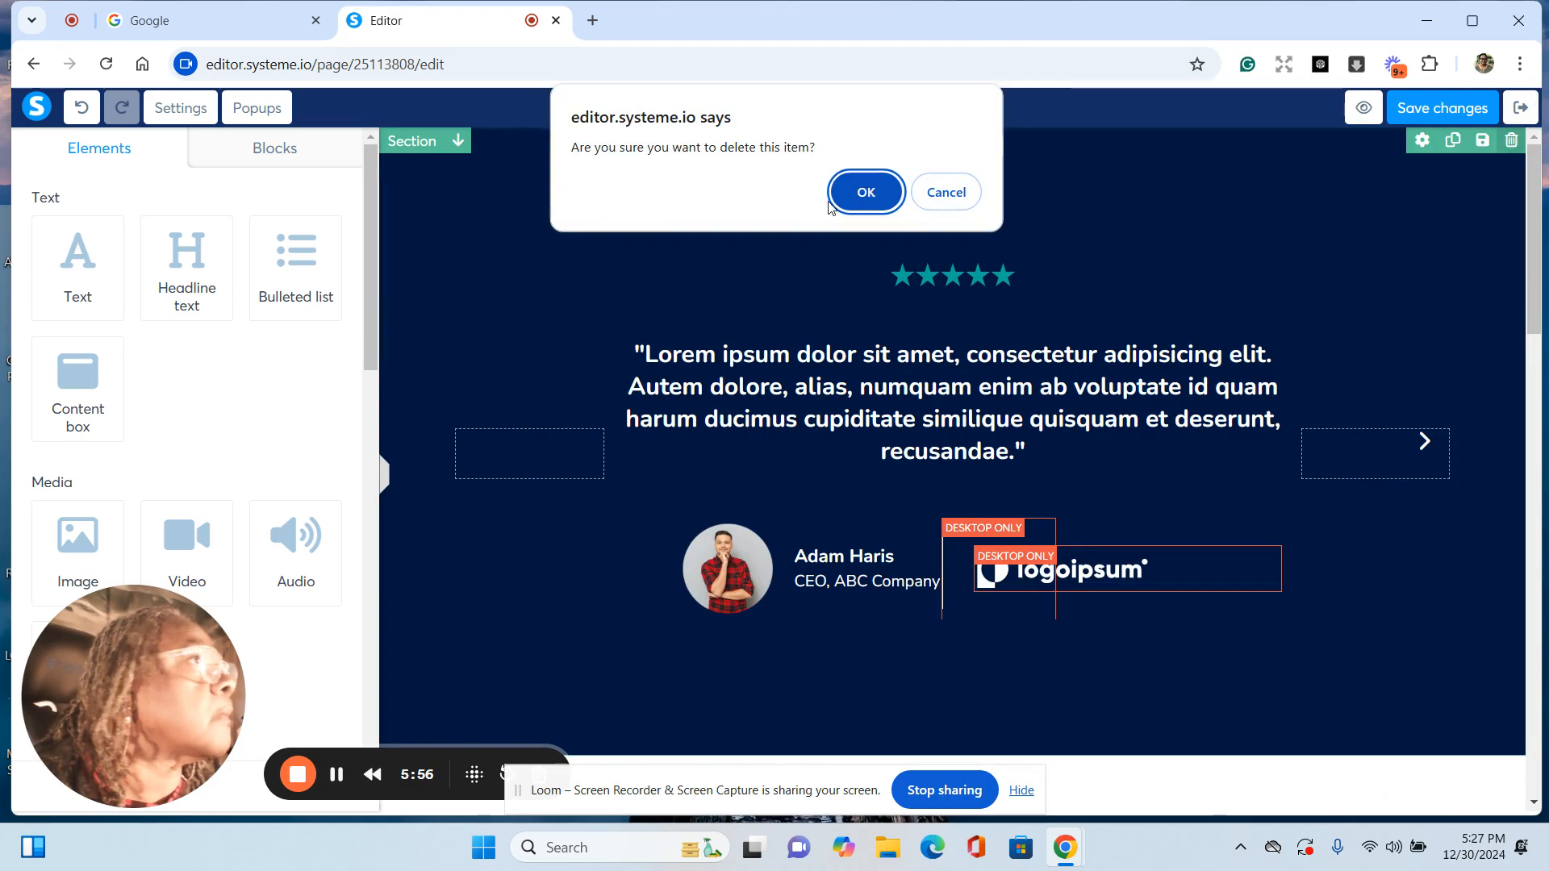
click(863, 193)
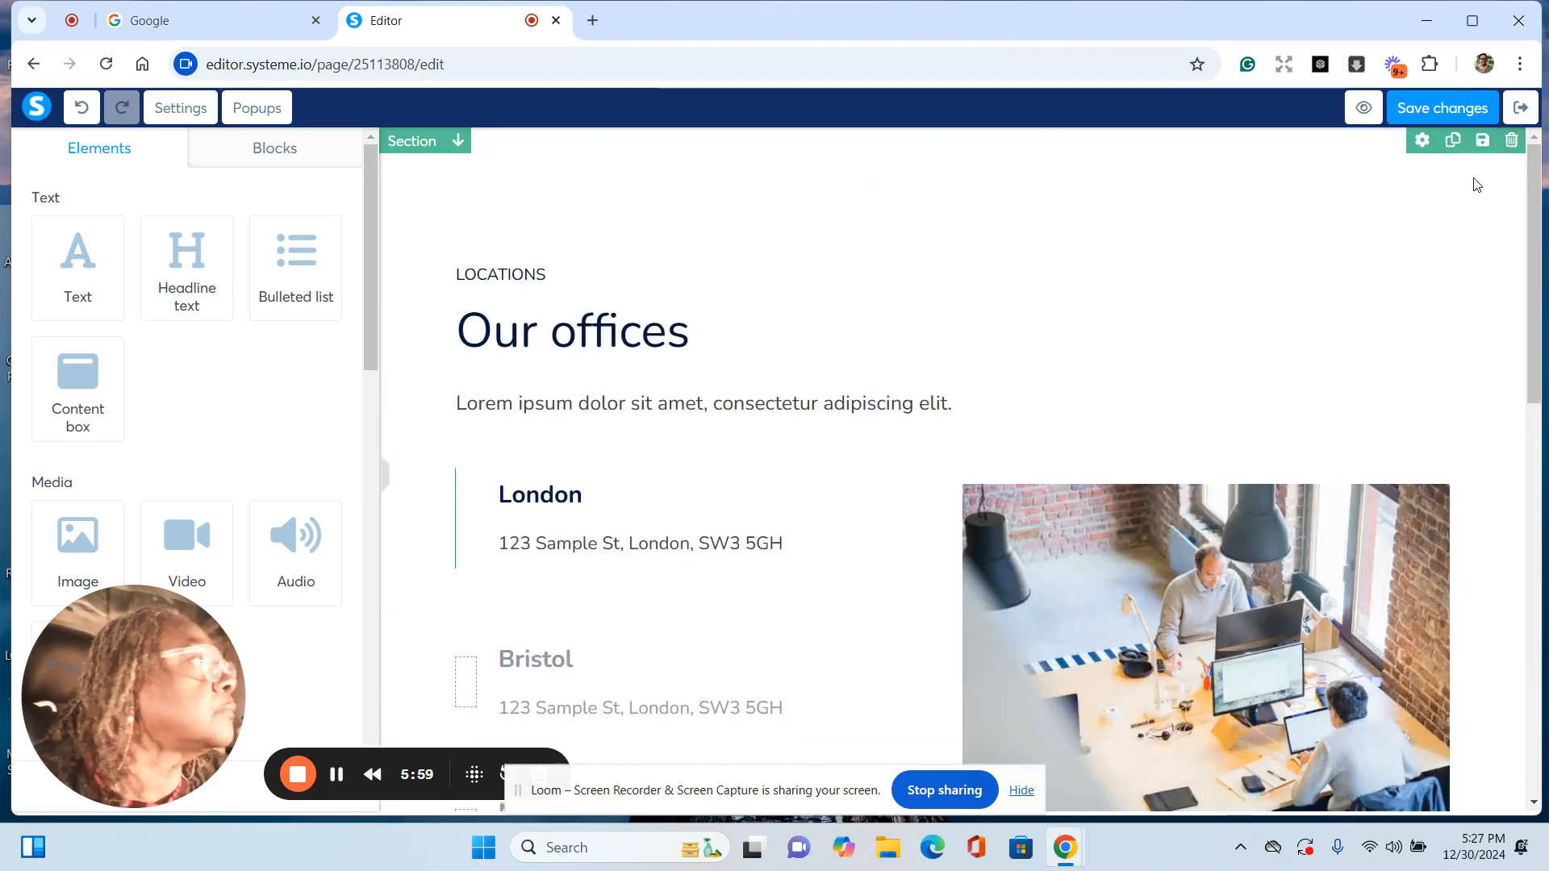
Step: Delete the "Our offices" locations section and the footer section so the page is blank
click(1511, 141)
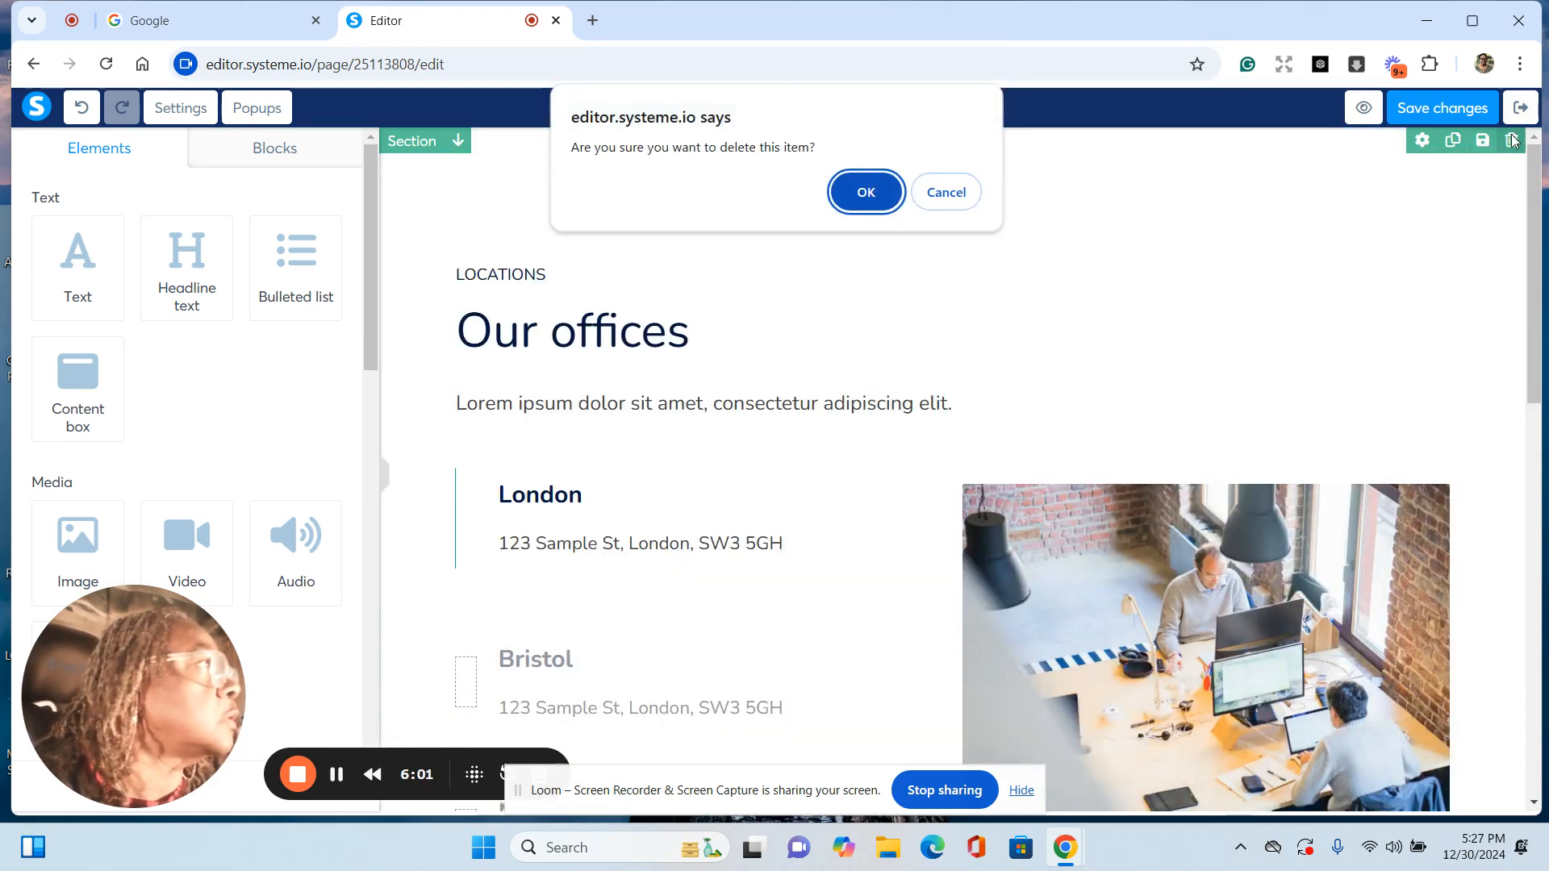
click(875, 195)
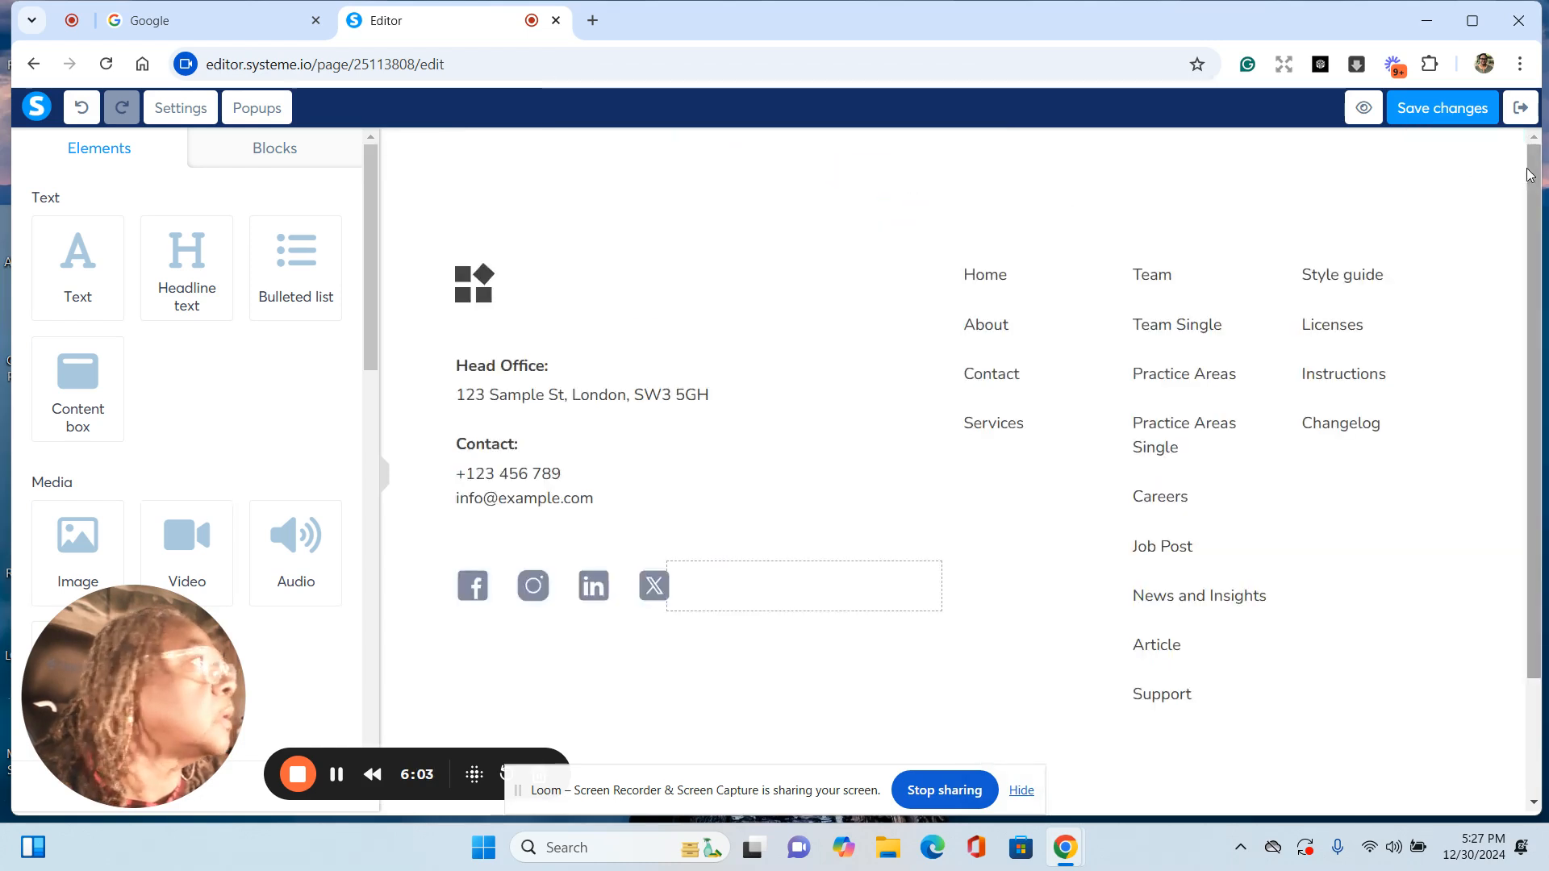
click(1513, 141)
click(830, 194)
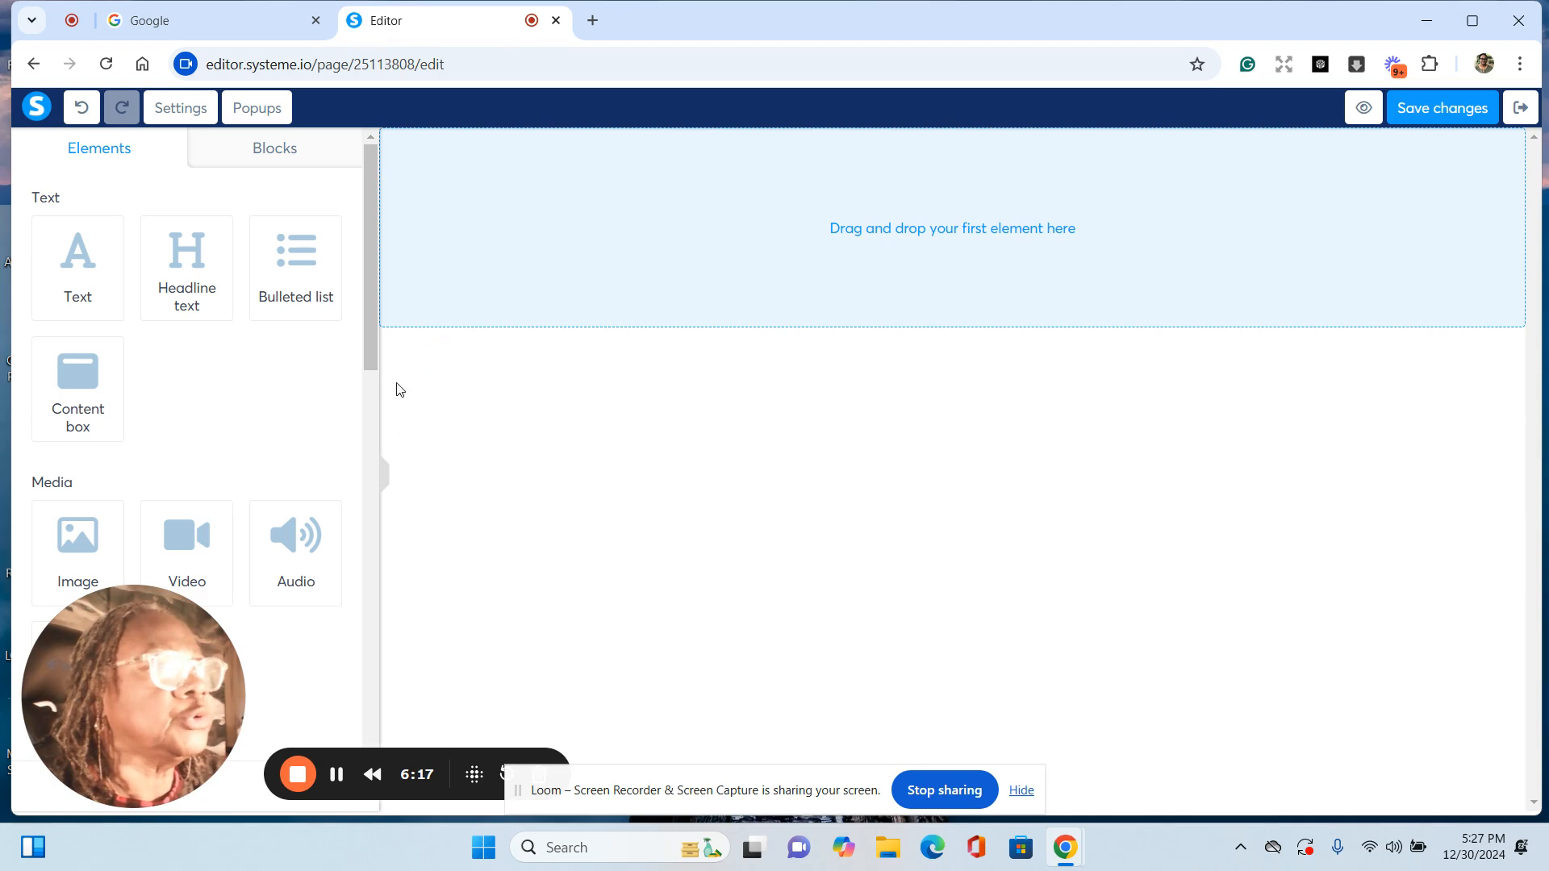
Step: Add a 2 columns layout to the blank page
scroll(373, 311, down, 9)
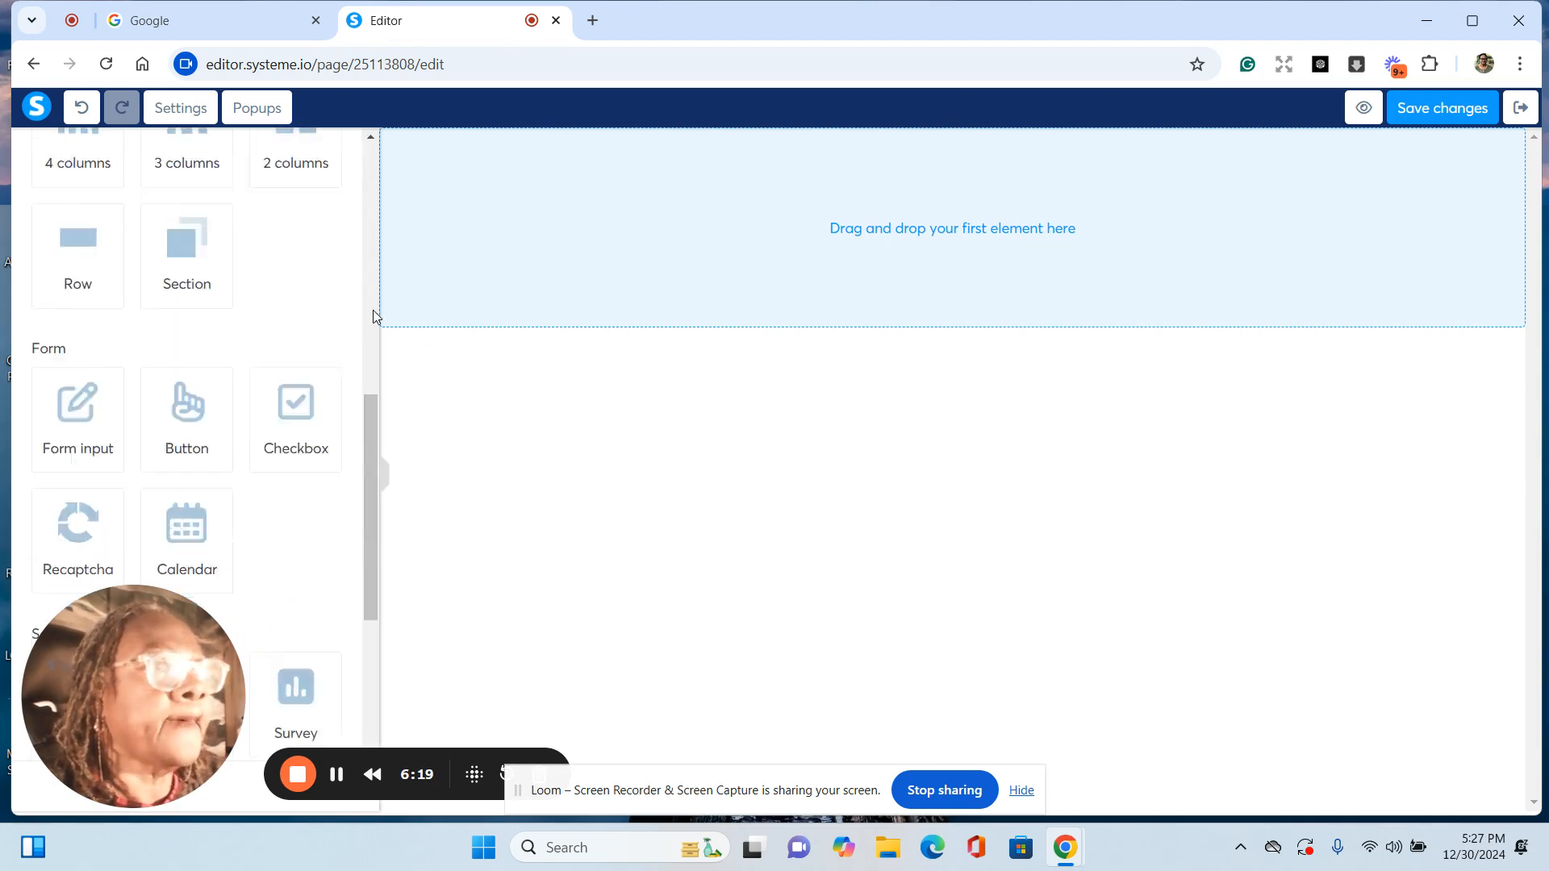
scroll(373, 311, up, 4)
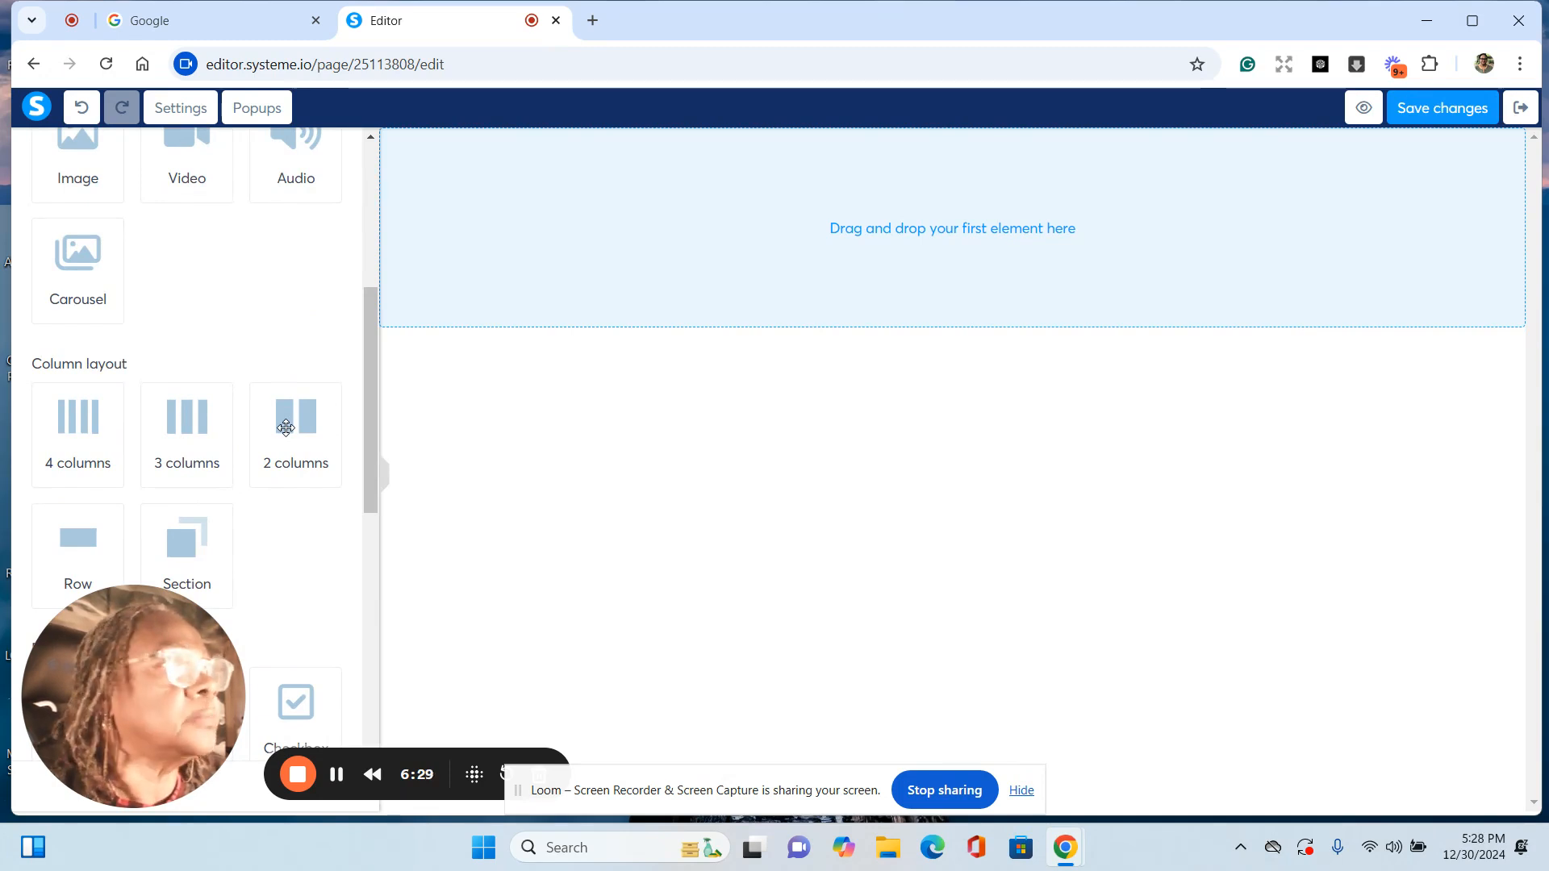
drag(286, 428, 917, 282)
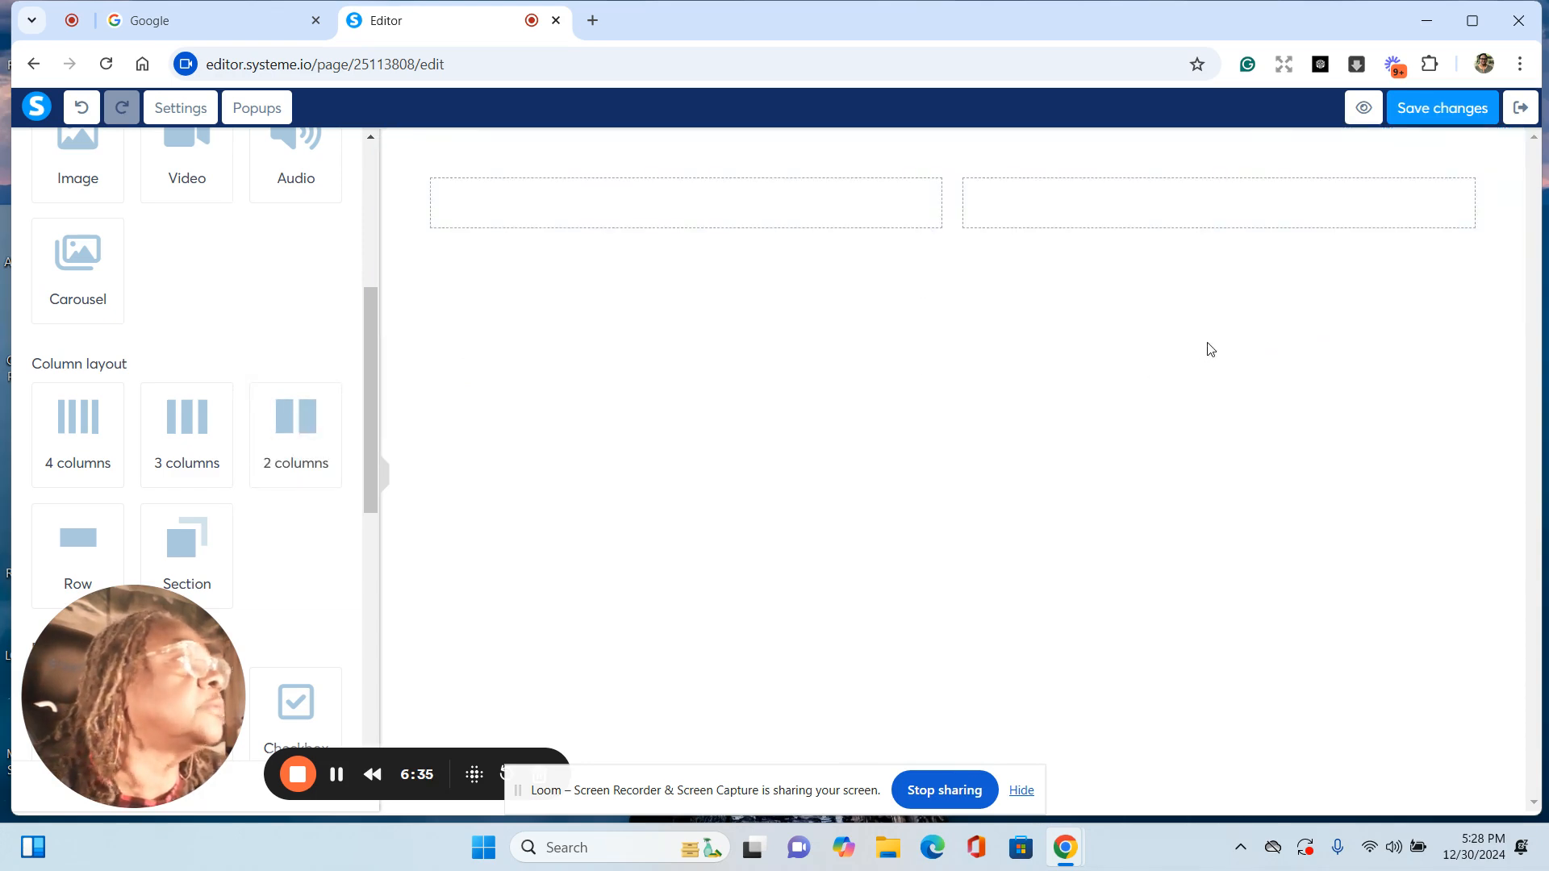
mouse_move(1479, 148)
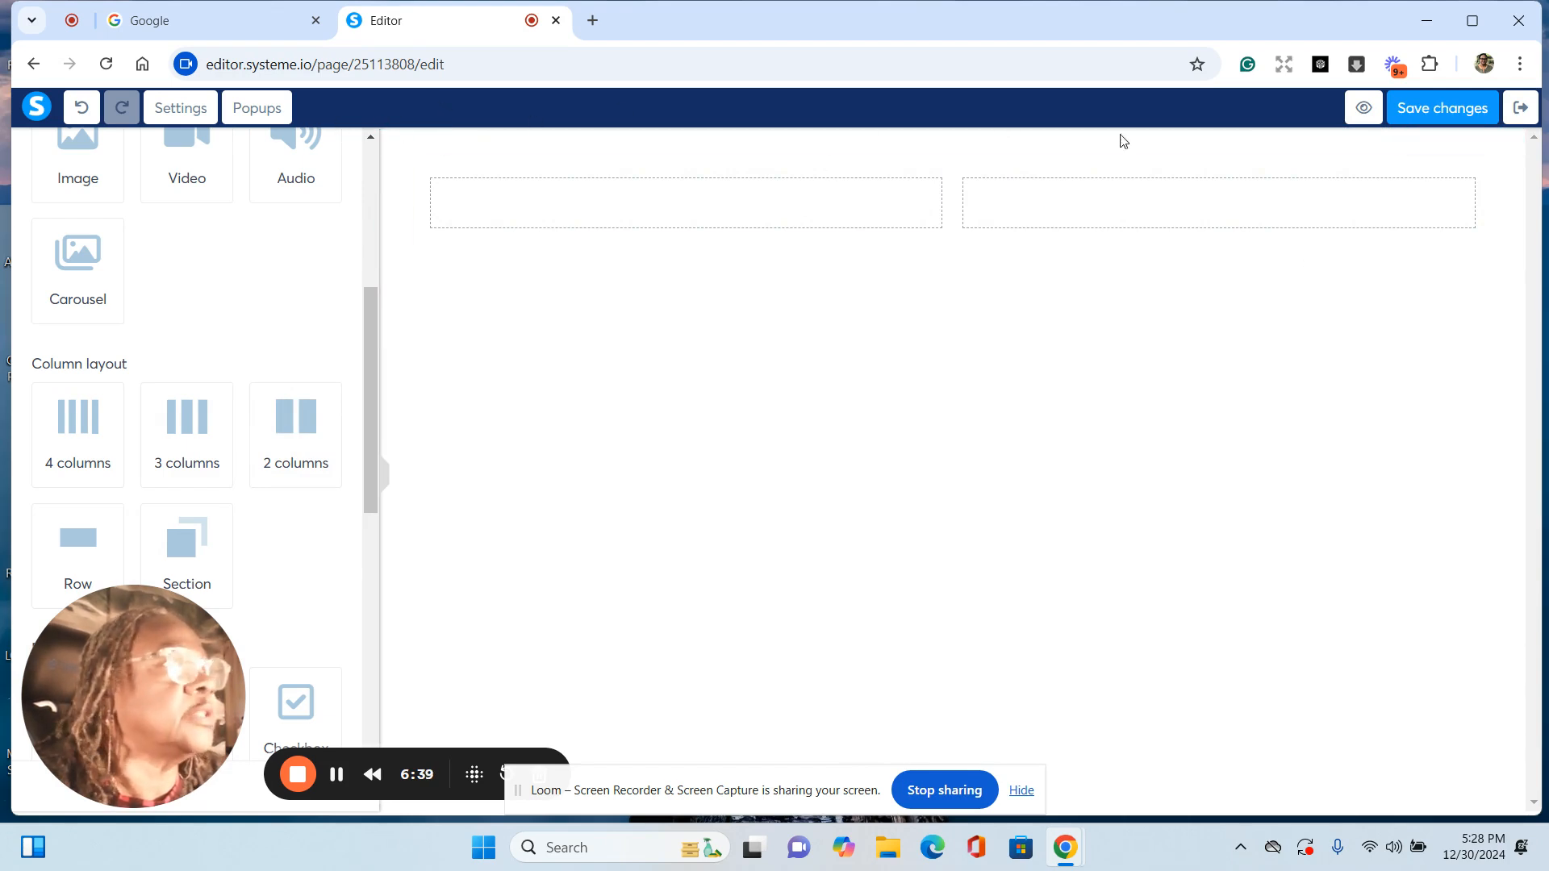
mouse_move(1315, 197)
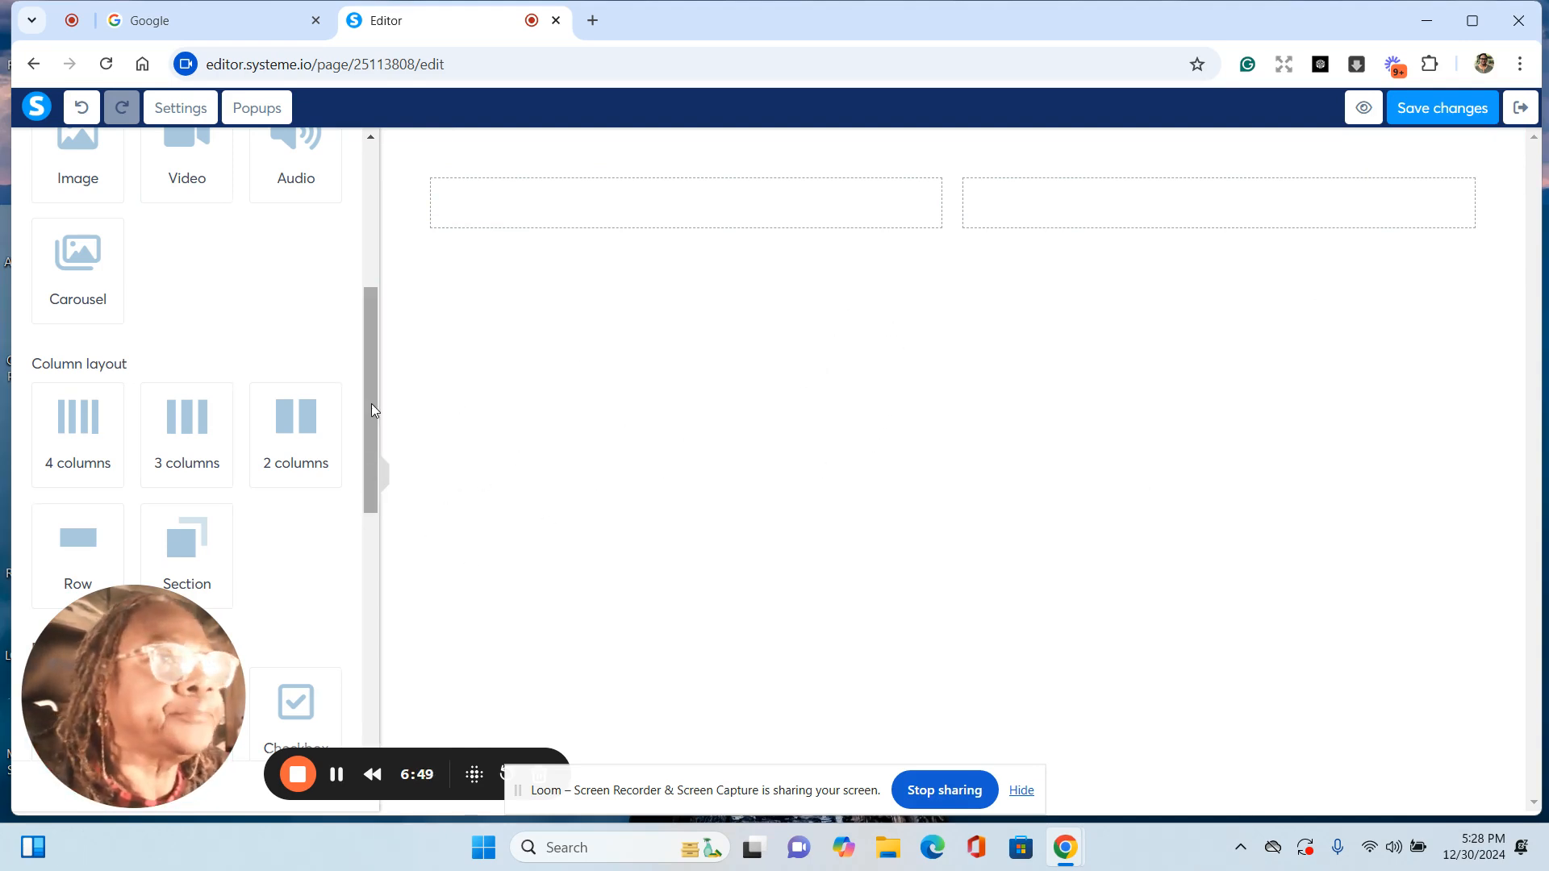
Step: Place an Image element in the first column of the two-column layout
scroll(371, 393, up, 5)
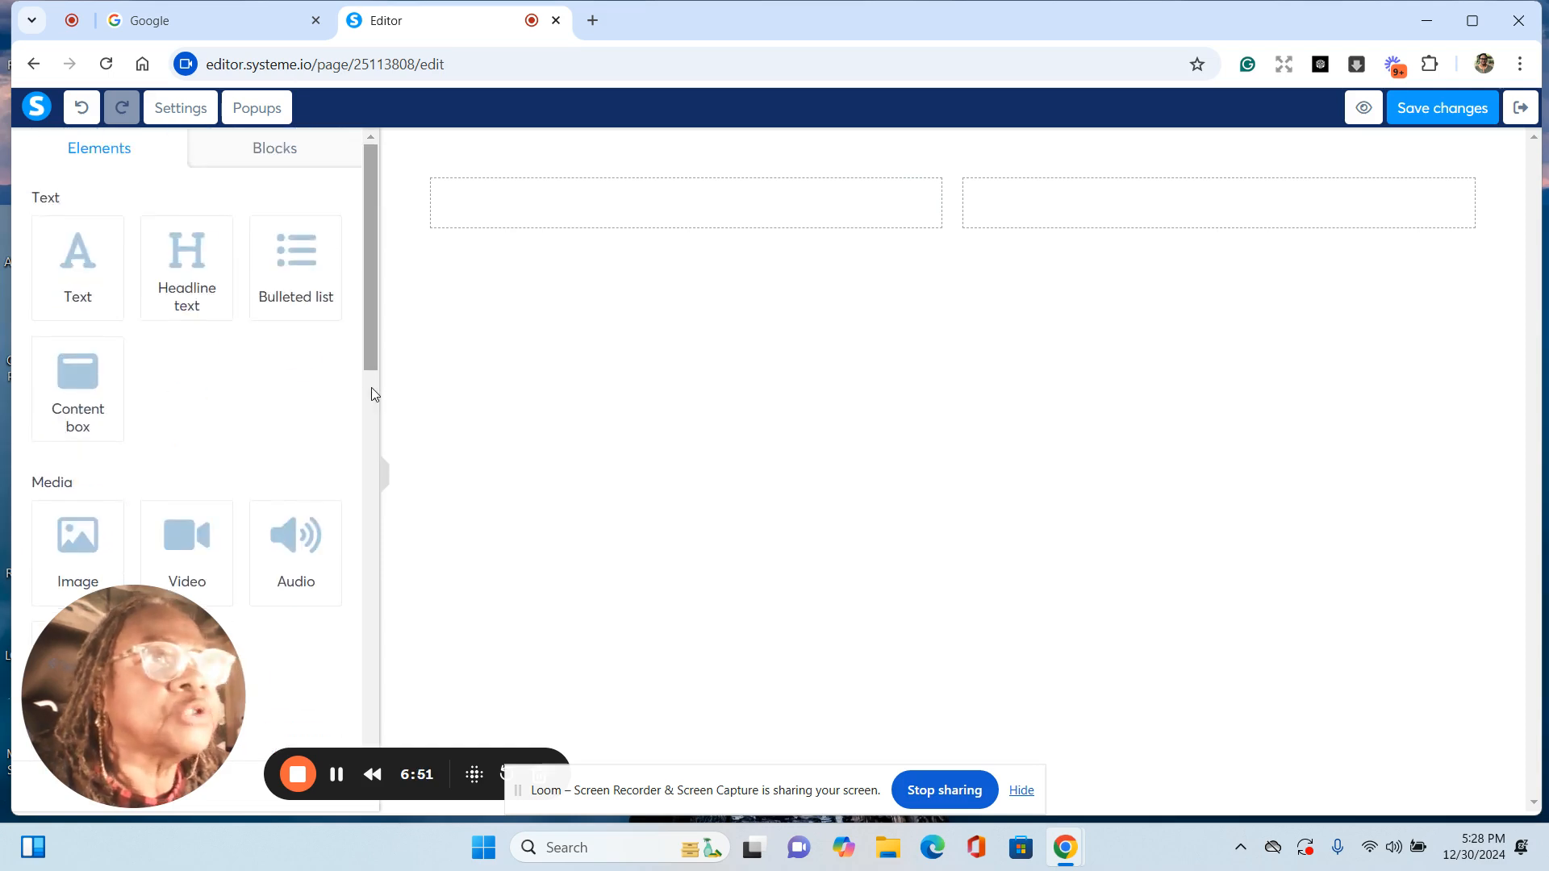
scroll(371, 394, down, 4)
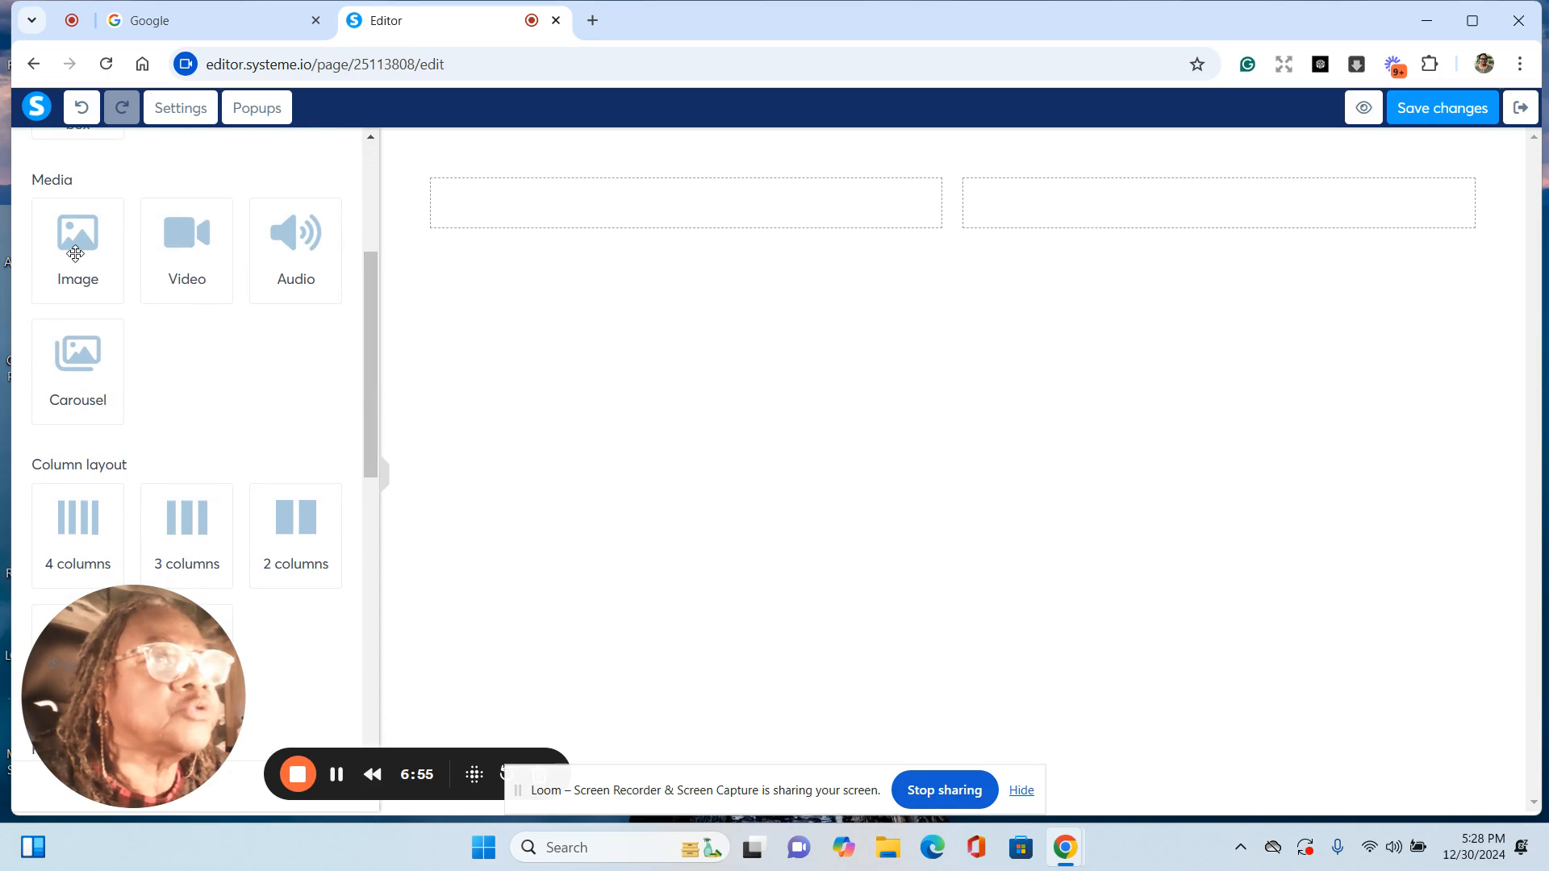
drag(75, 254, 574, 232)
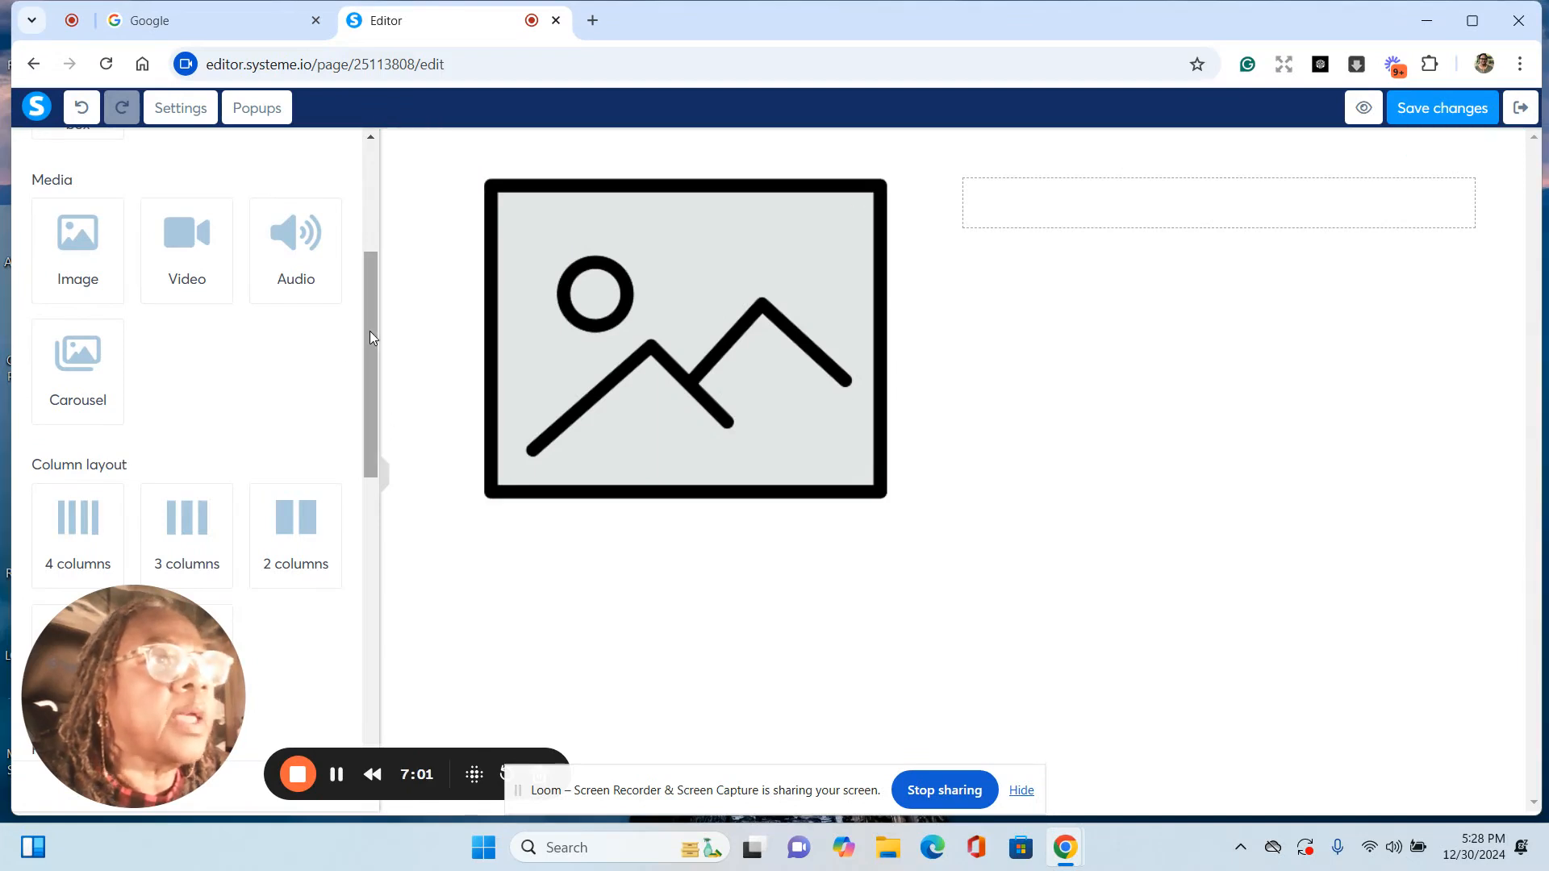
Step: Place a Text element in the second column and duplicate it twice to make three text blocks
scroll(370, 337, up, 4)
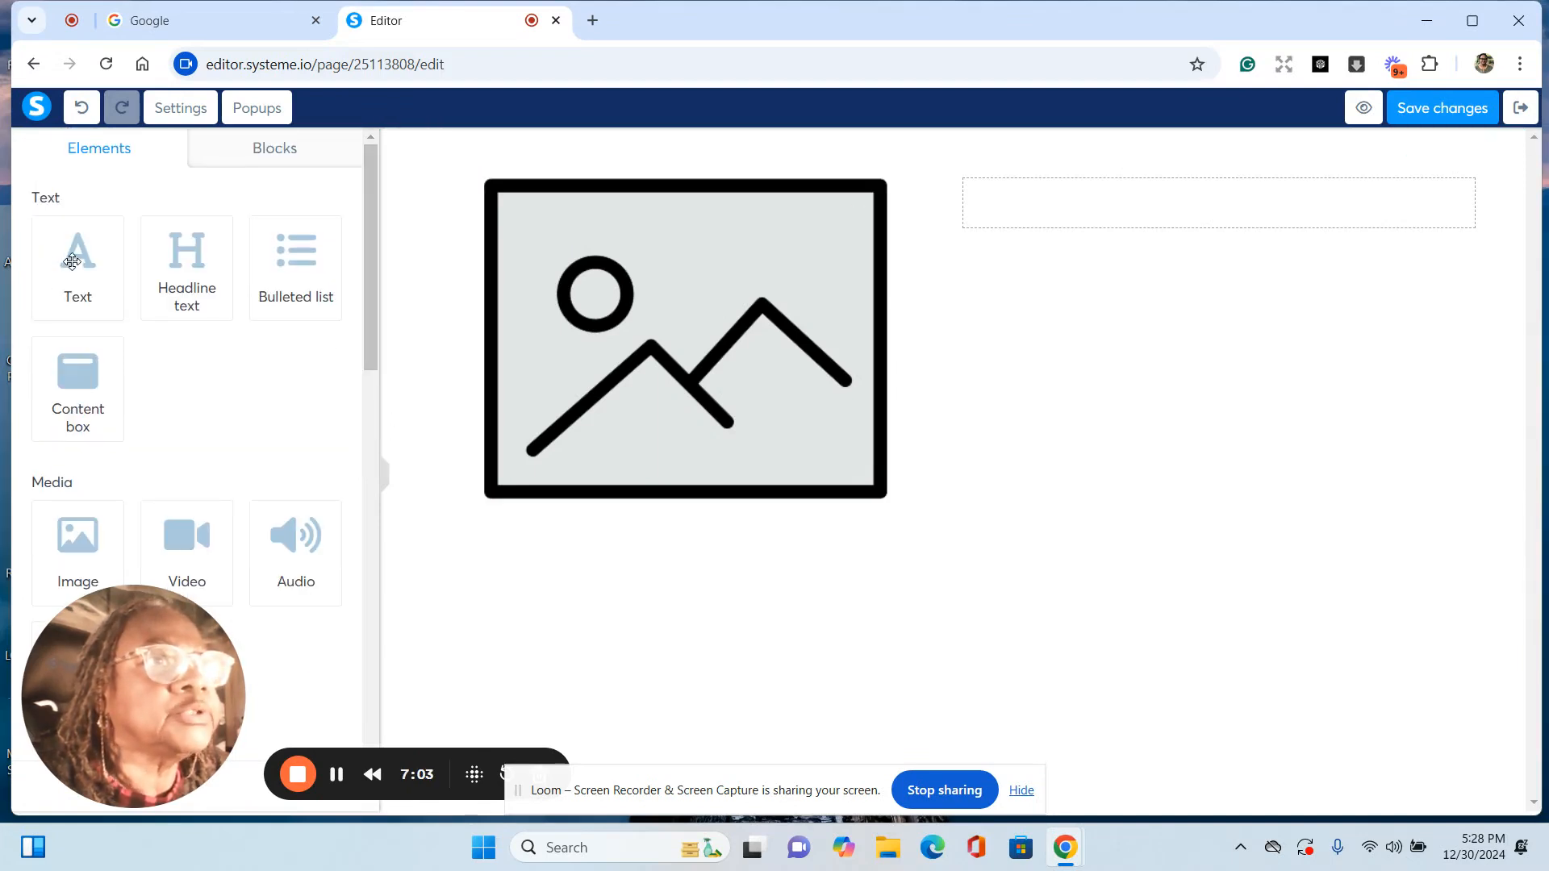
drag(72, 261, 1215, 219)
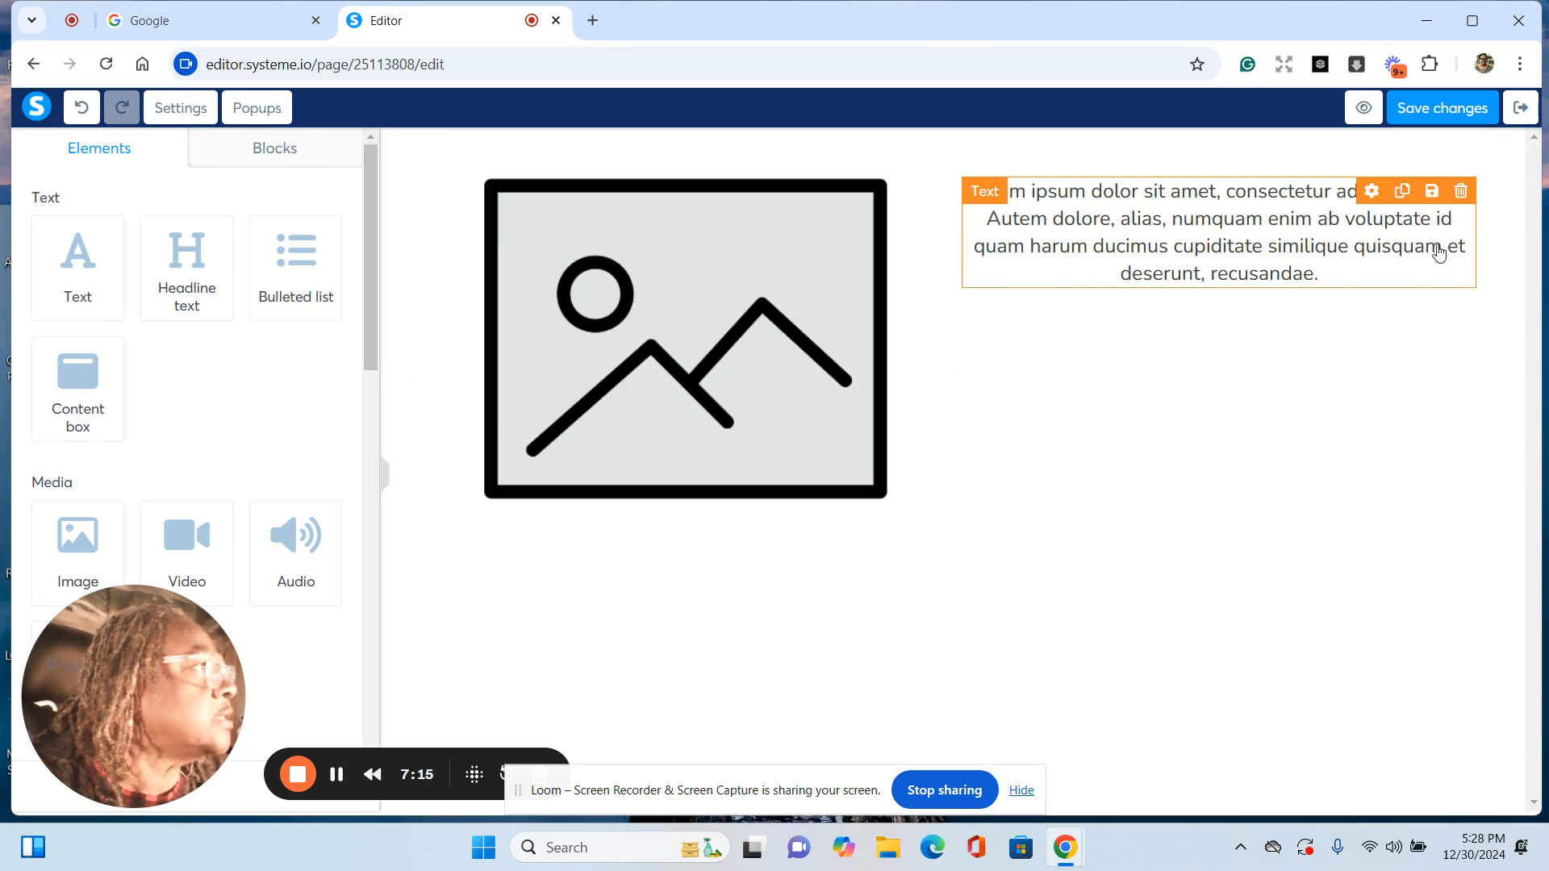
click(1403, 194)
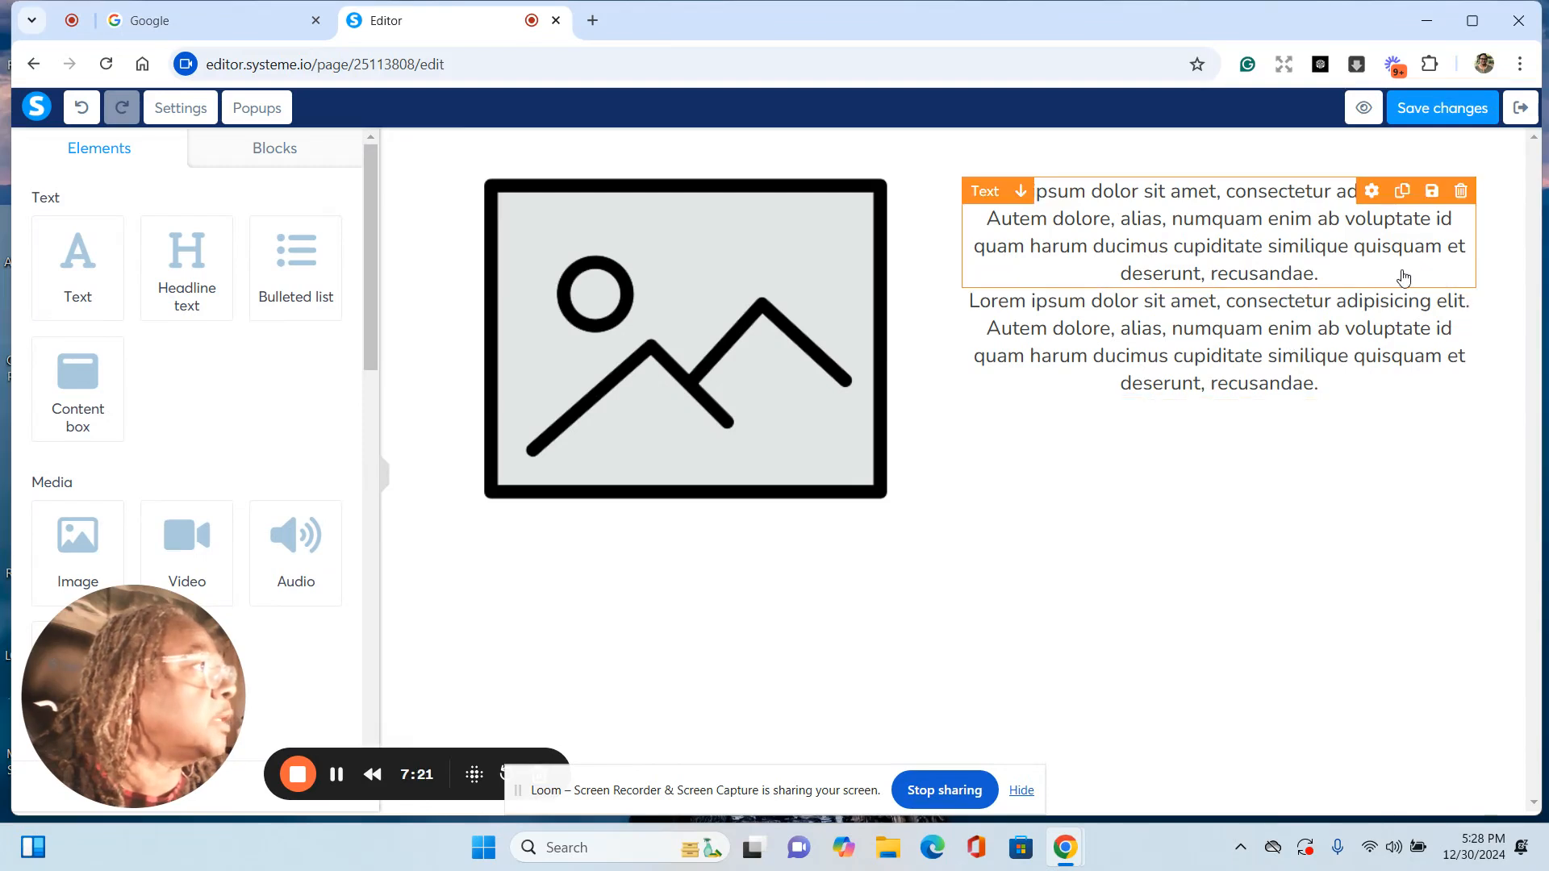
click(1403, 191)
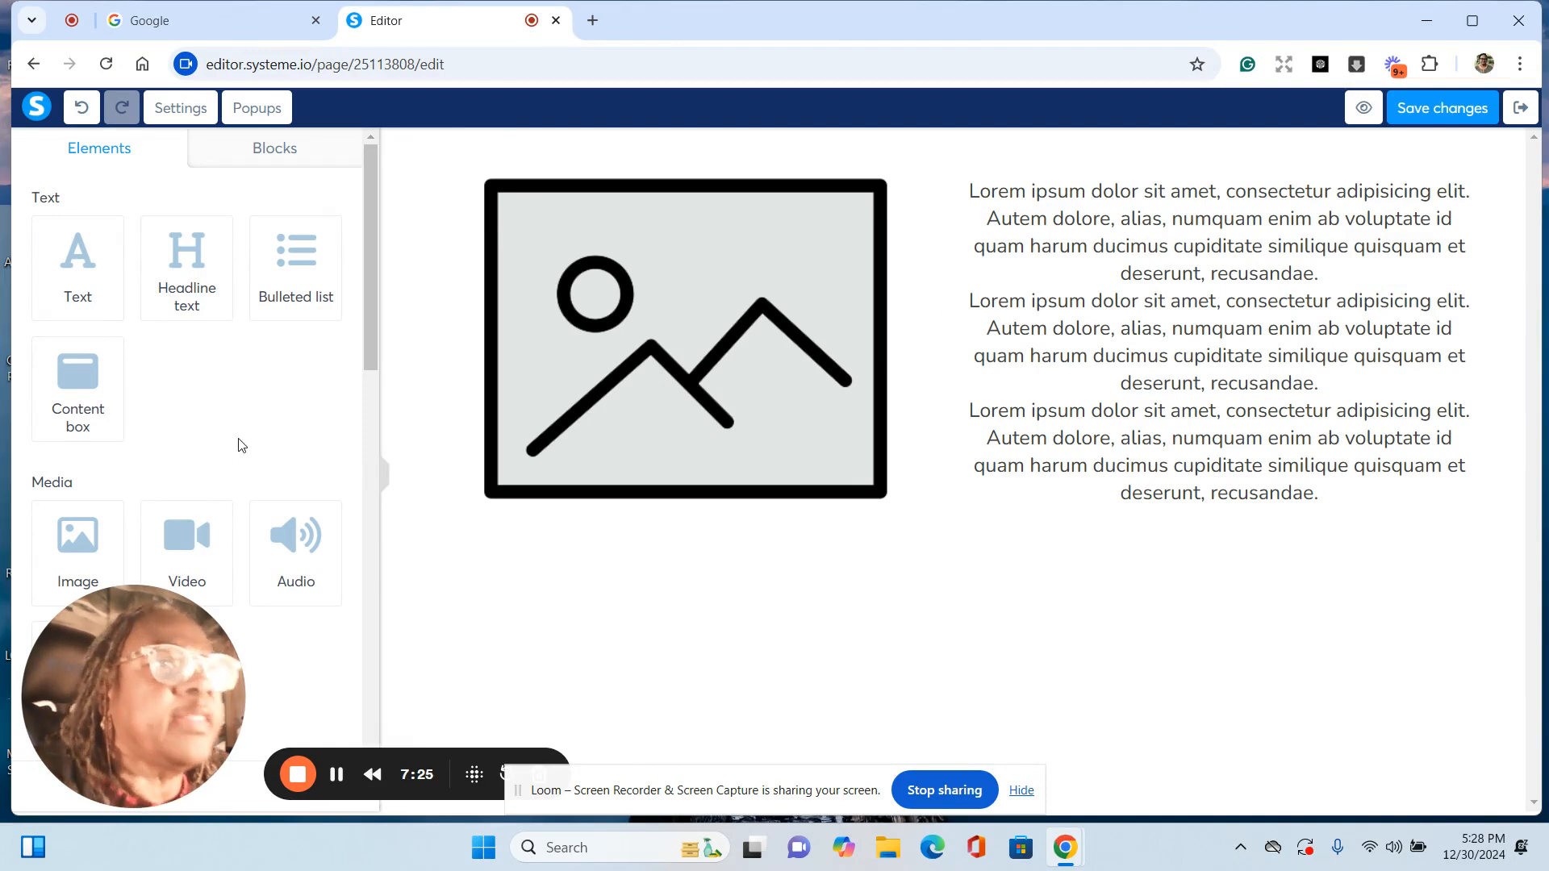
Step: Place a Form input beneath the three text blocks and duplicate it once
scroll(240, 445, down, 4)
scroll(239, 445, down, 5)
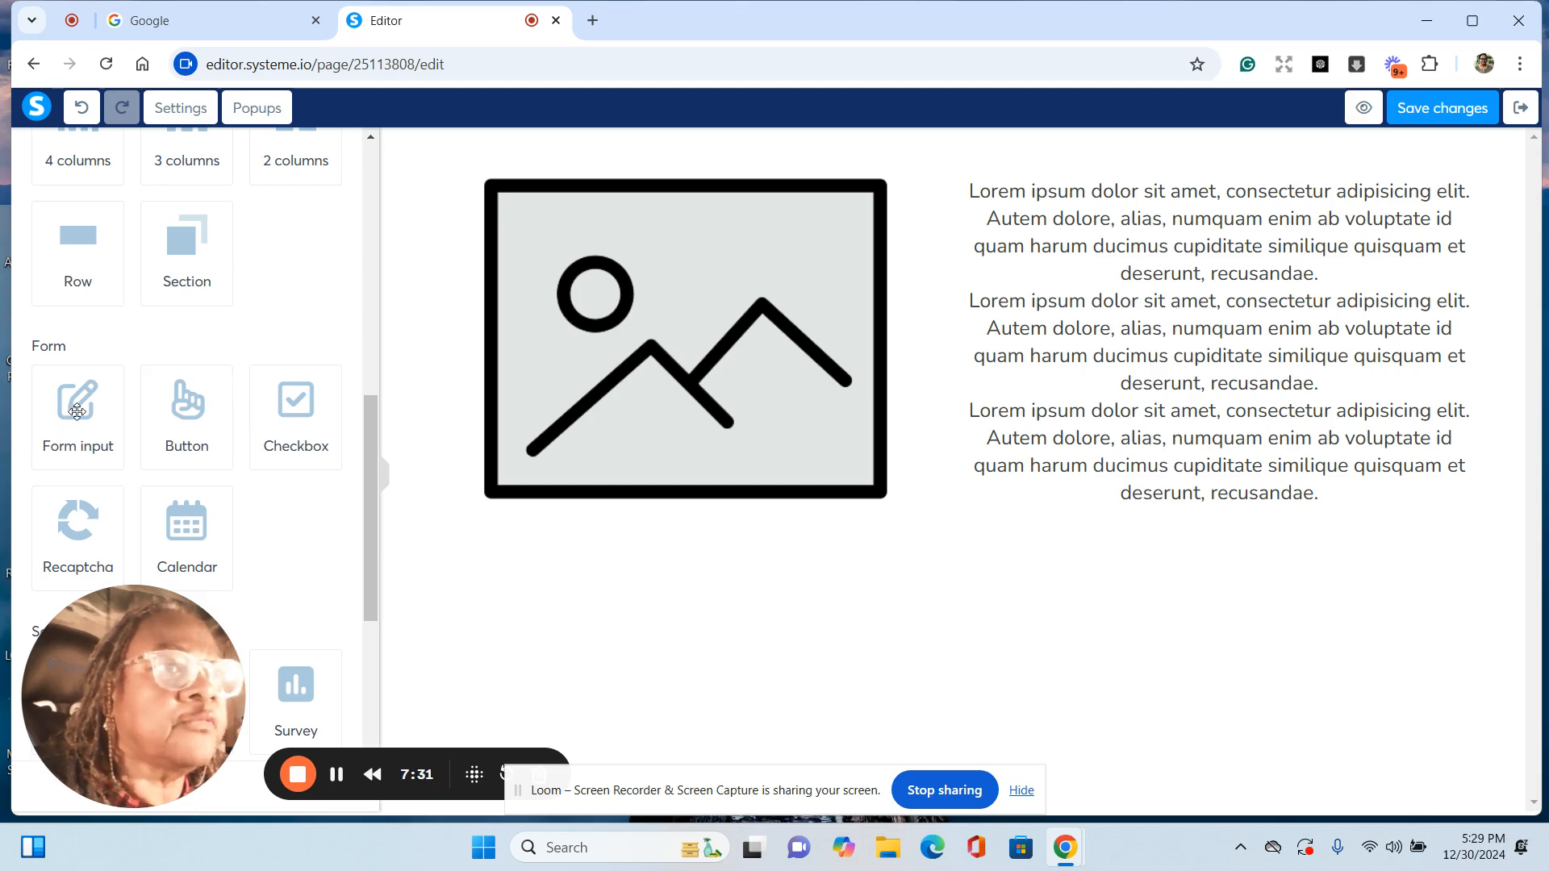
drag(77, 412, 1271, 509)
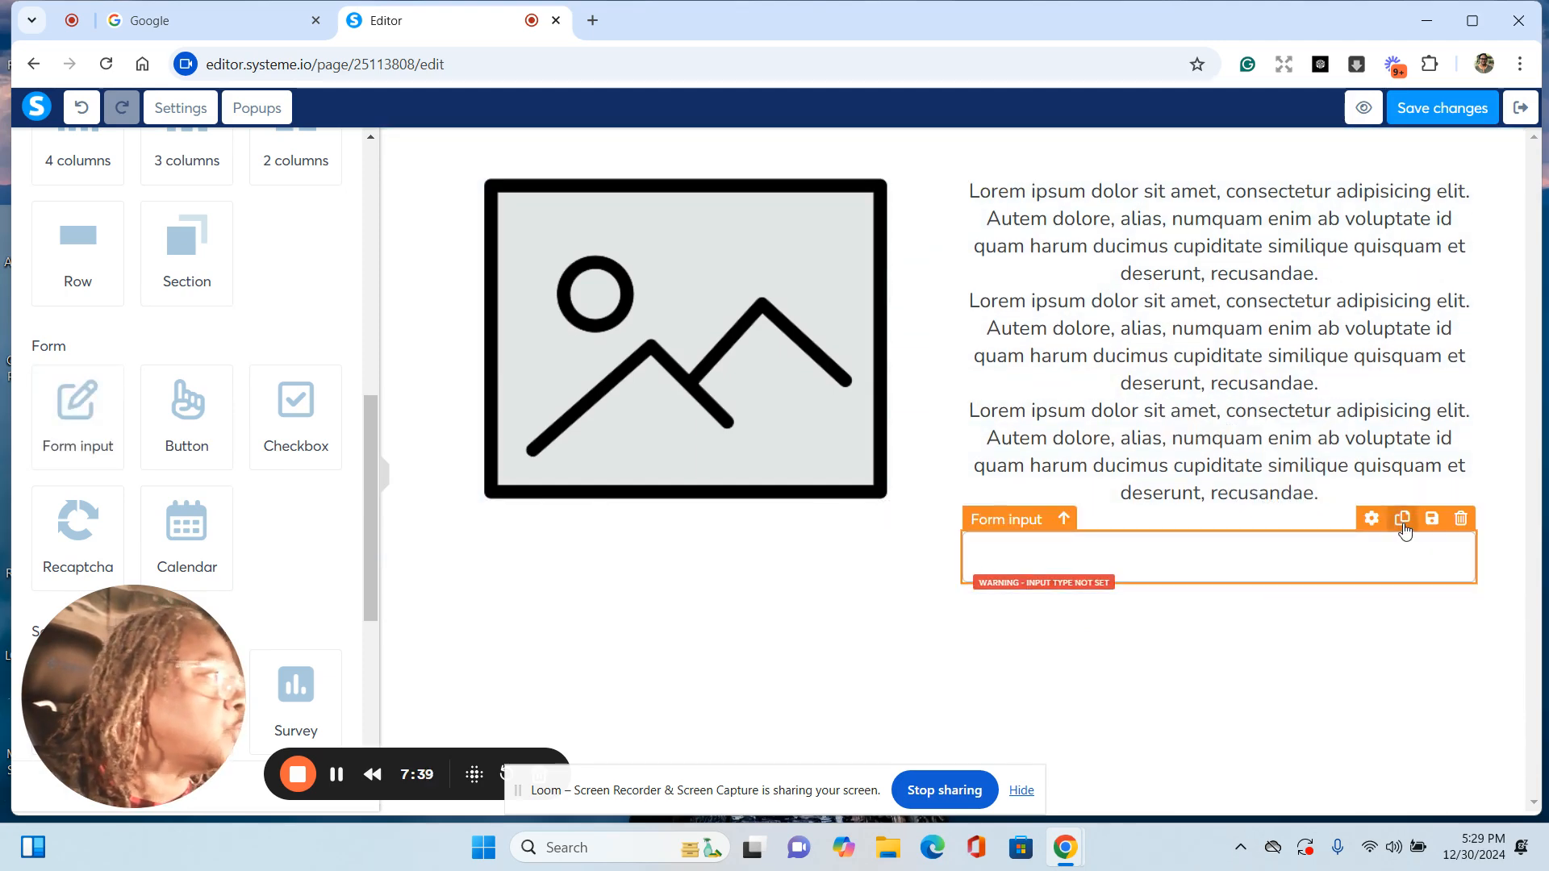
click(1403, 523)
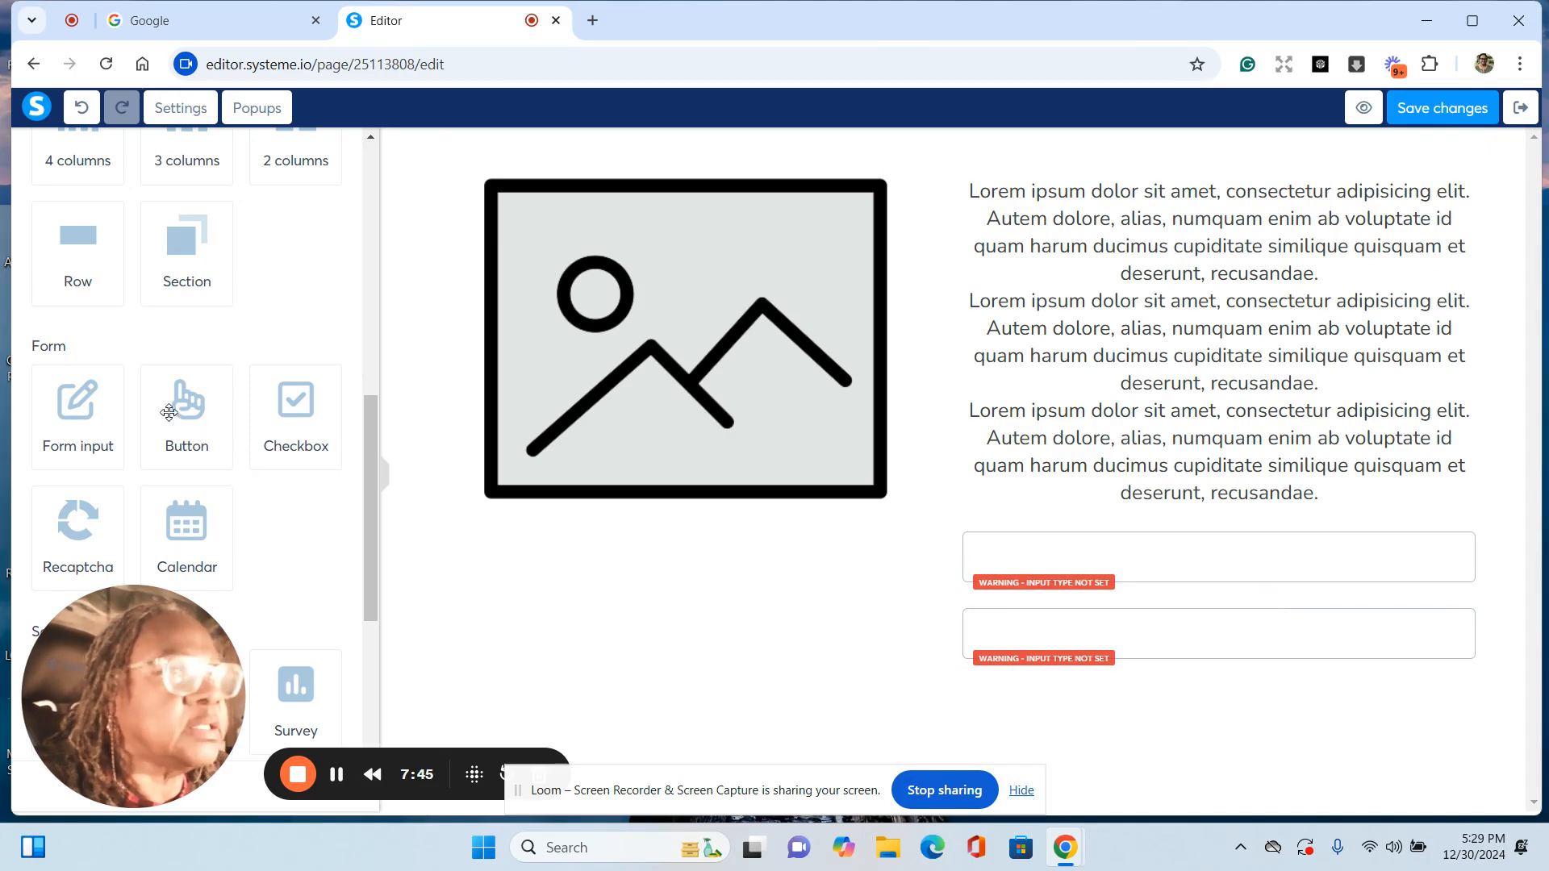
drag(181, 413, 1281, 663)
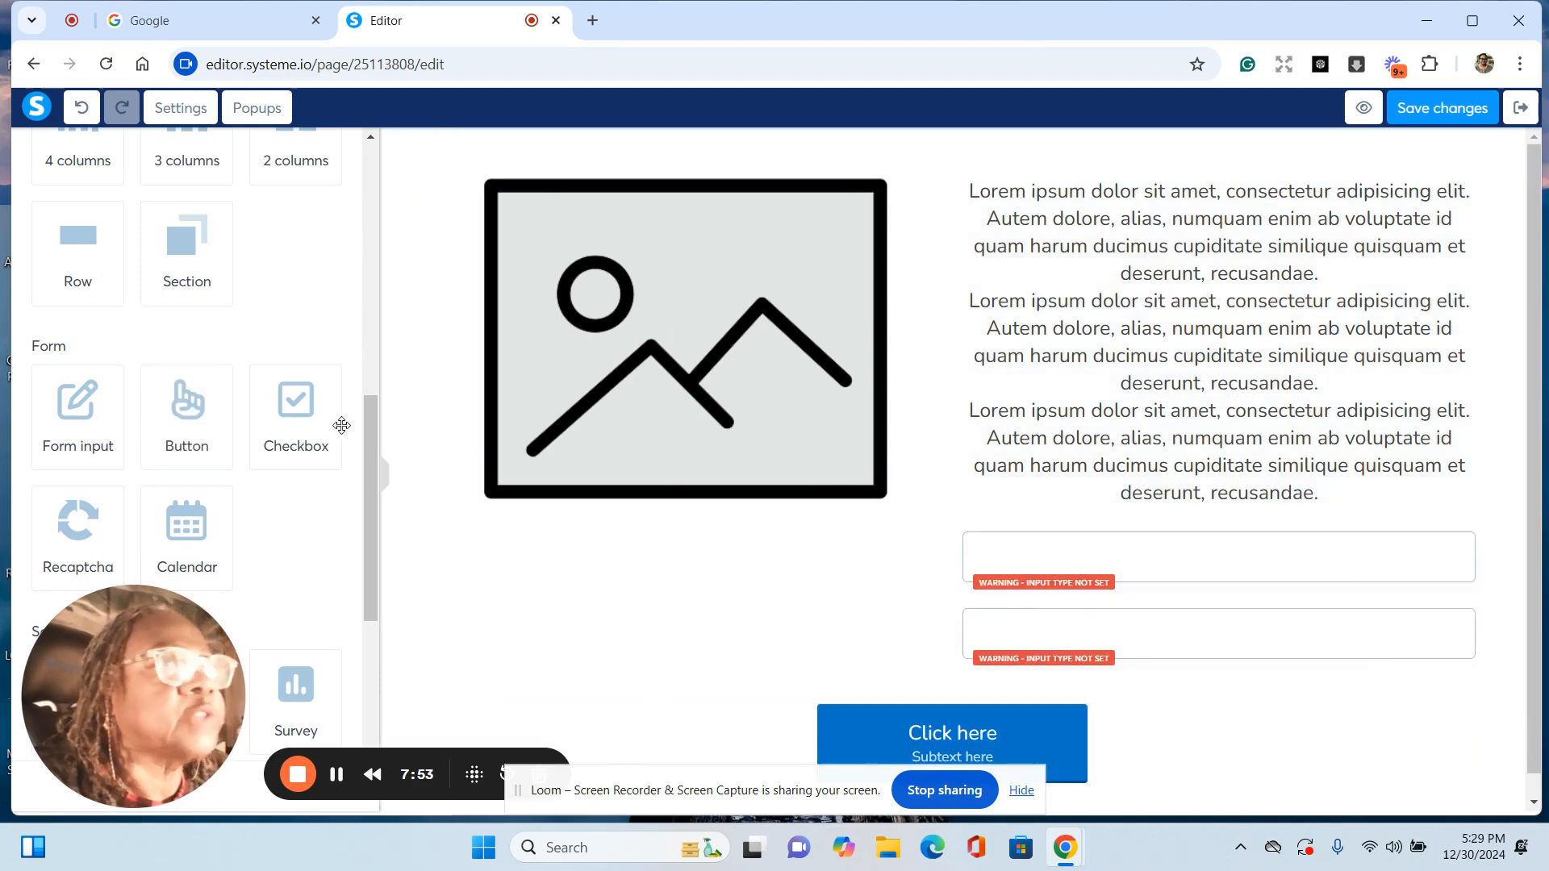
click(391, 542)
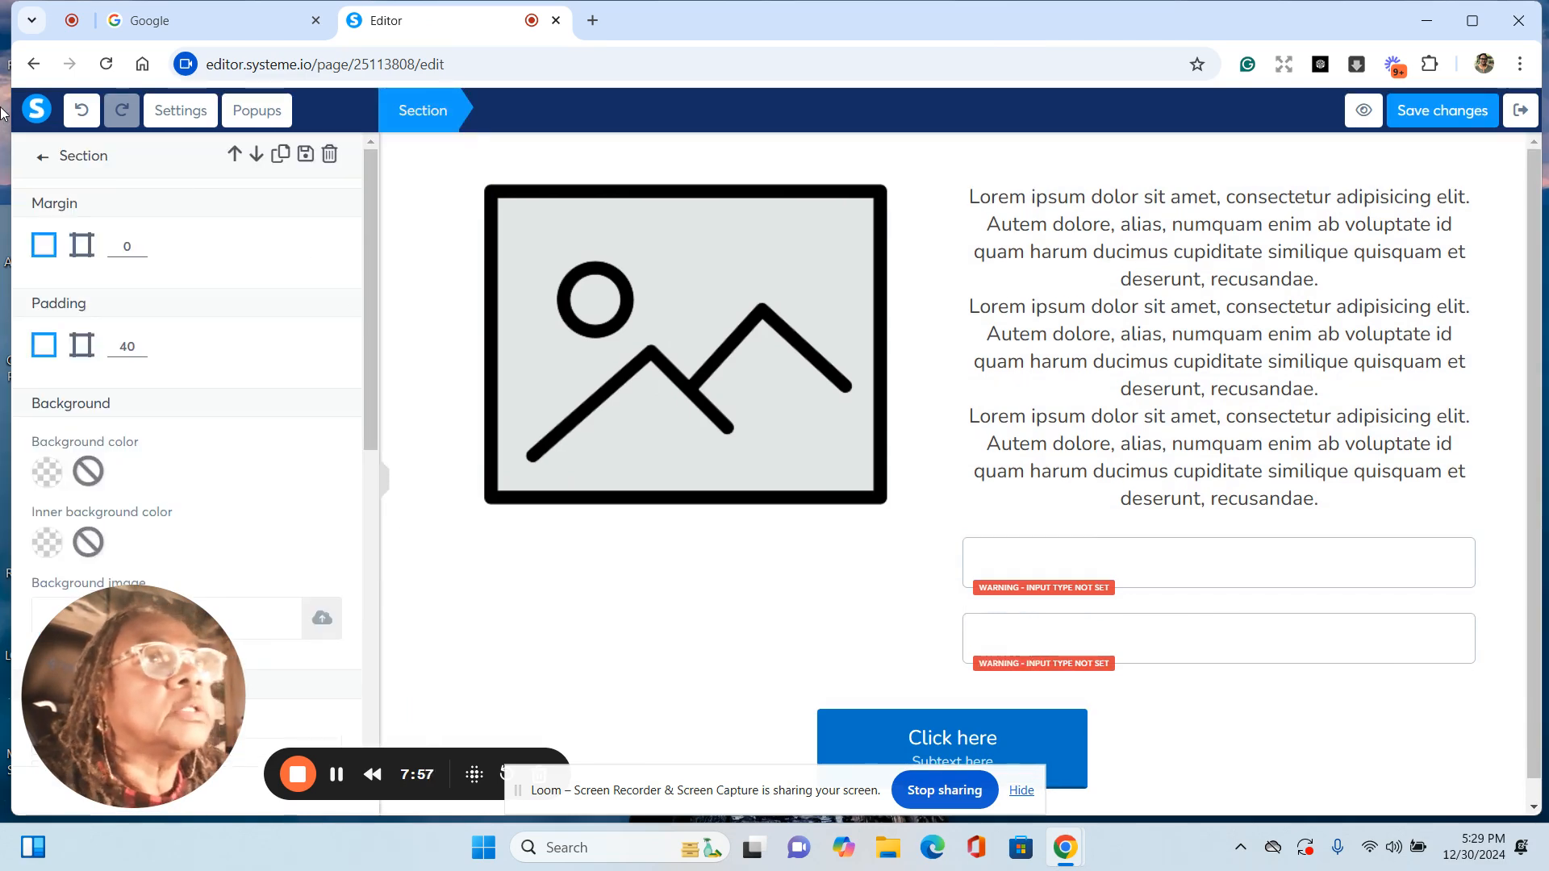
click(88, 118)
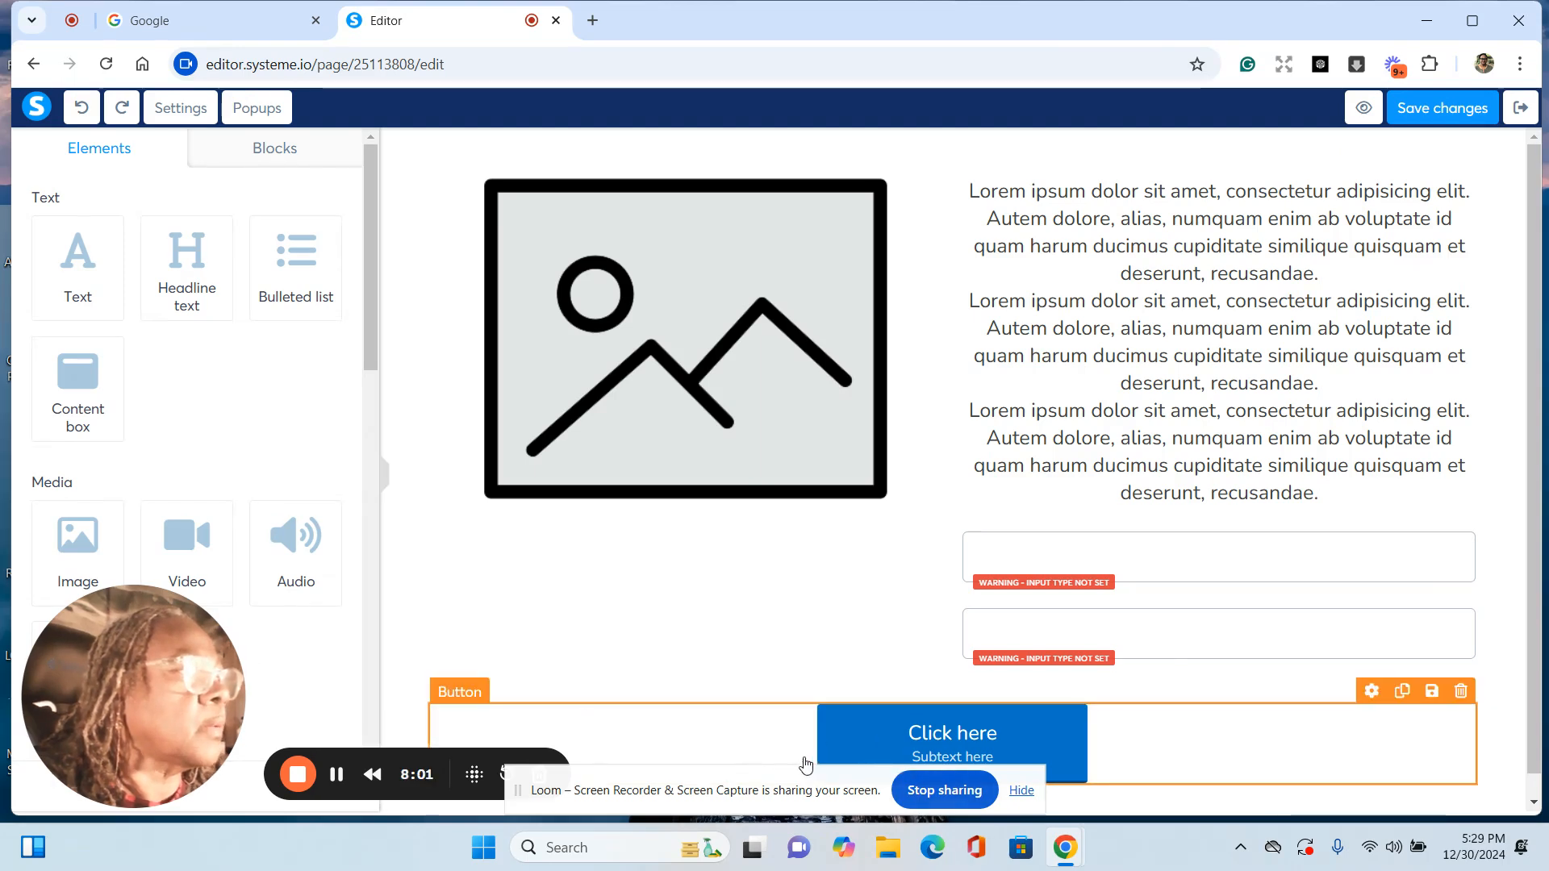
click(791, 736)
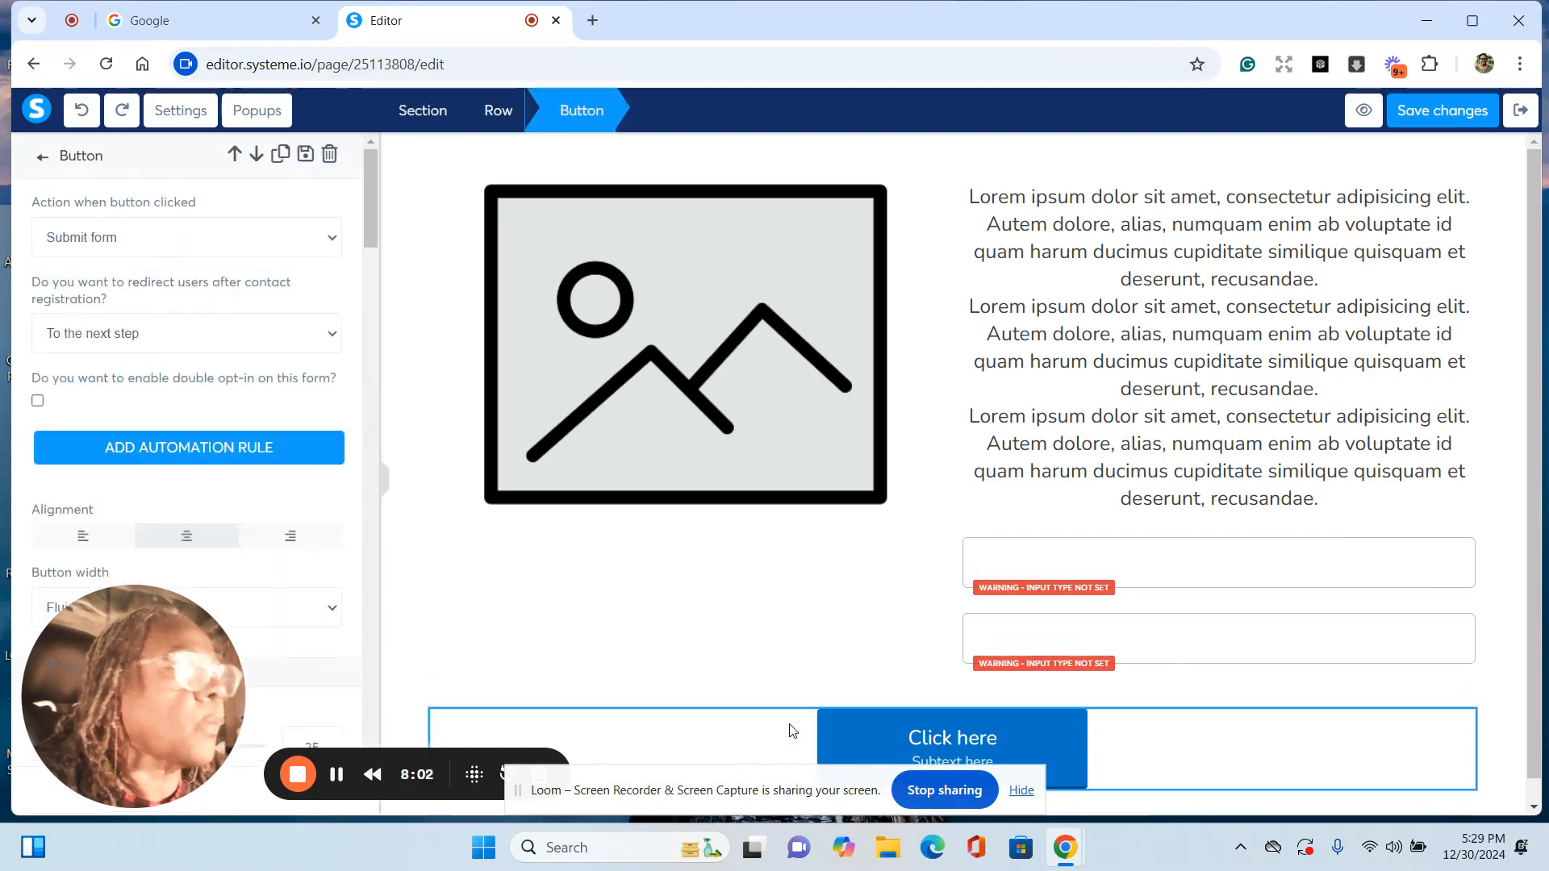
click(81, 110)
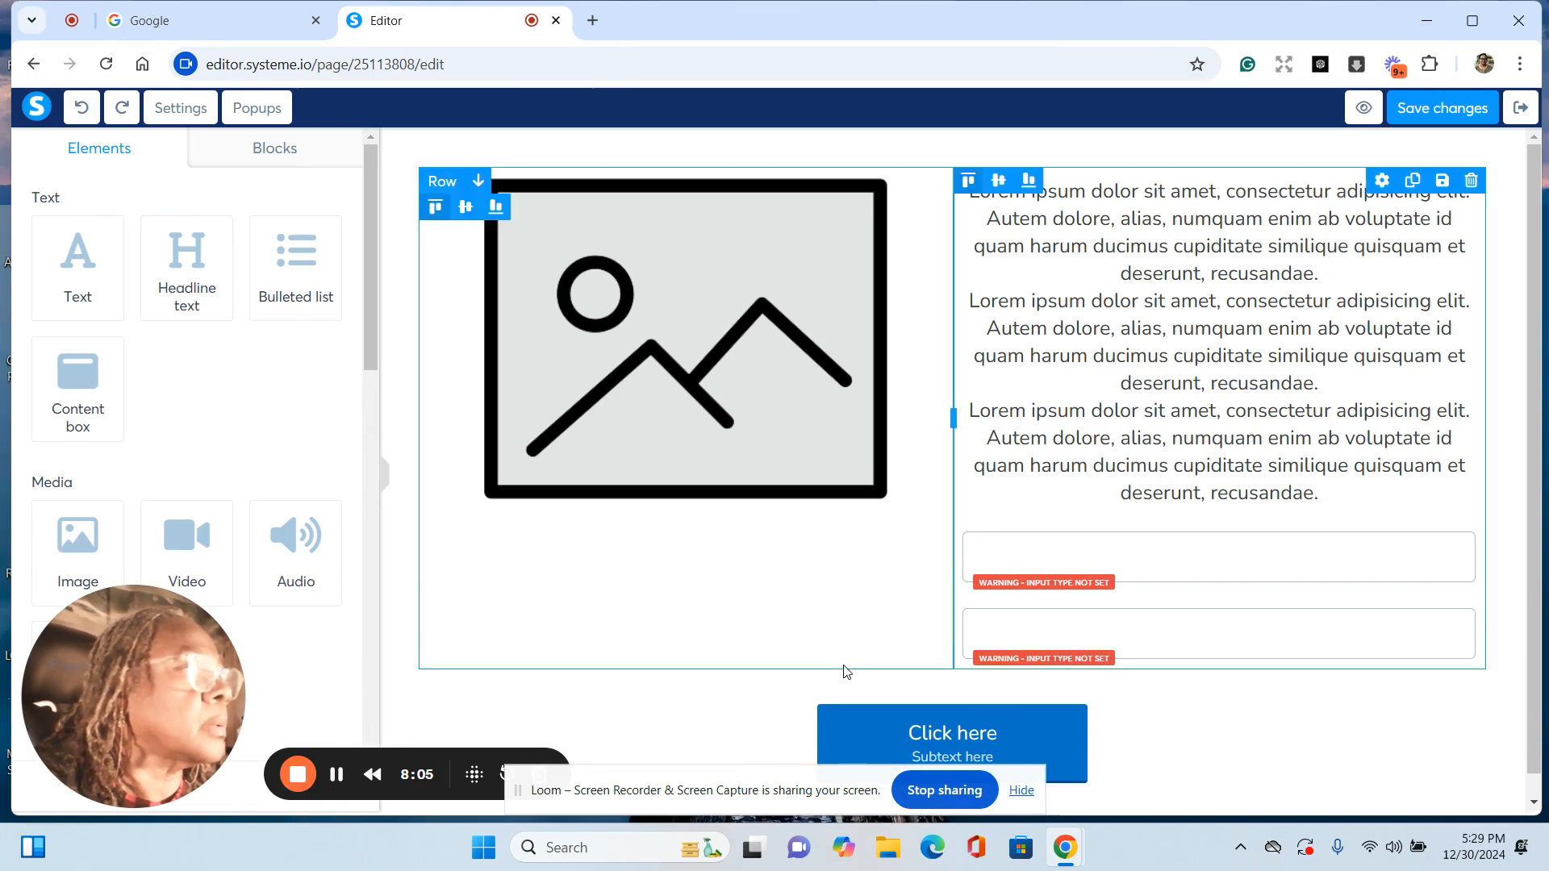
scroll(840, 666, down, 1)
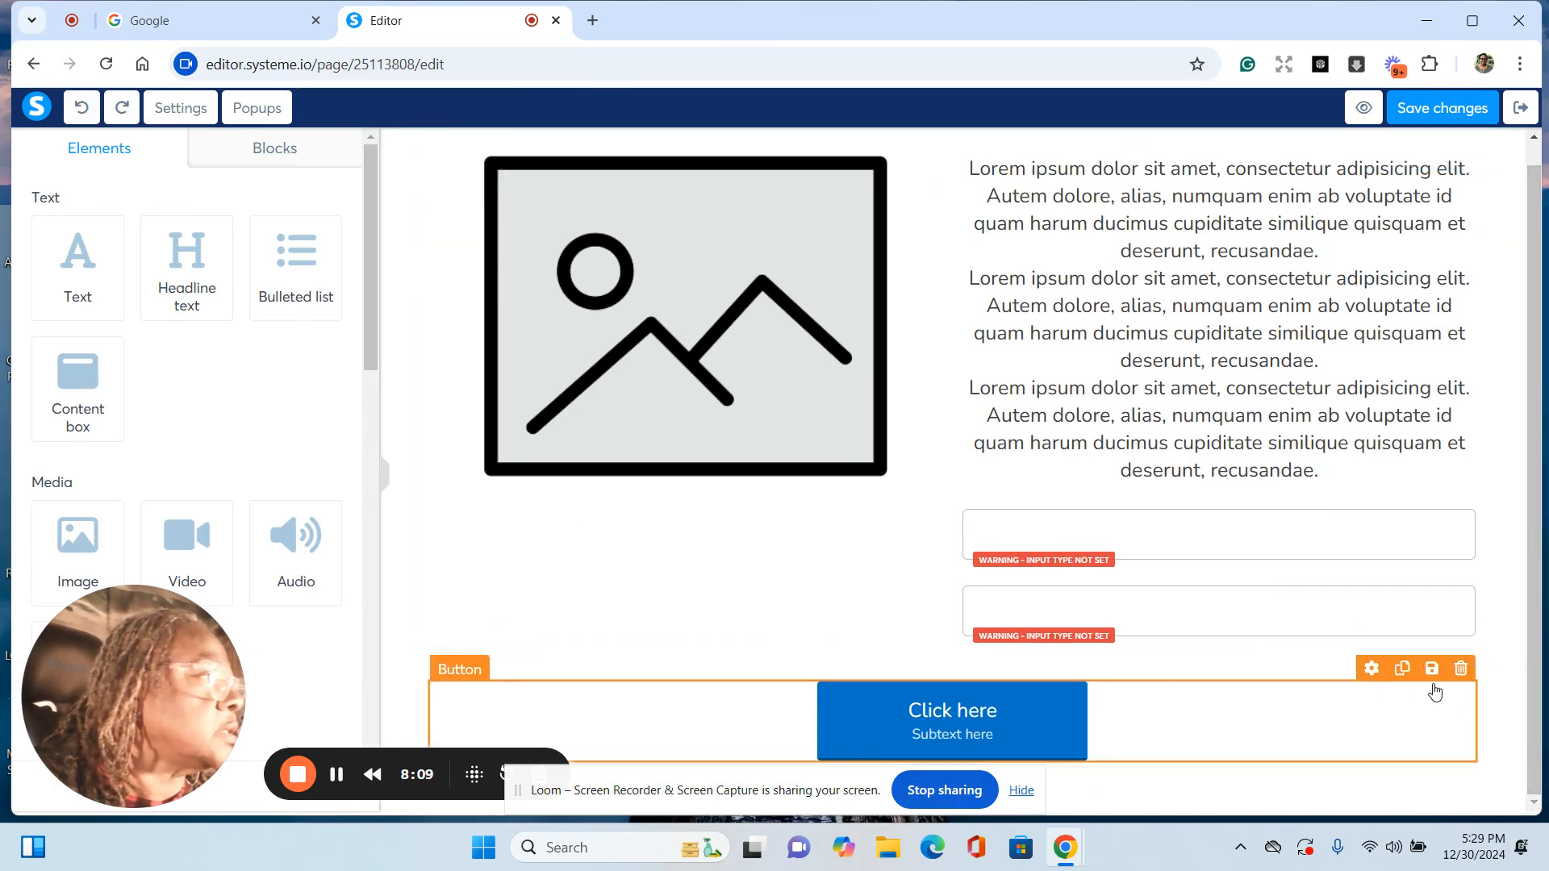
click(1461, 669)
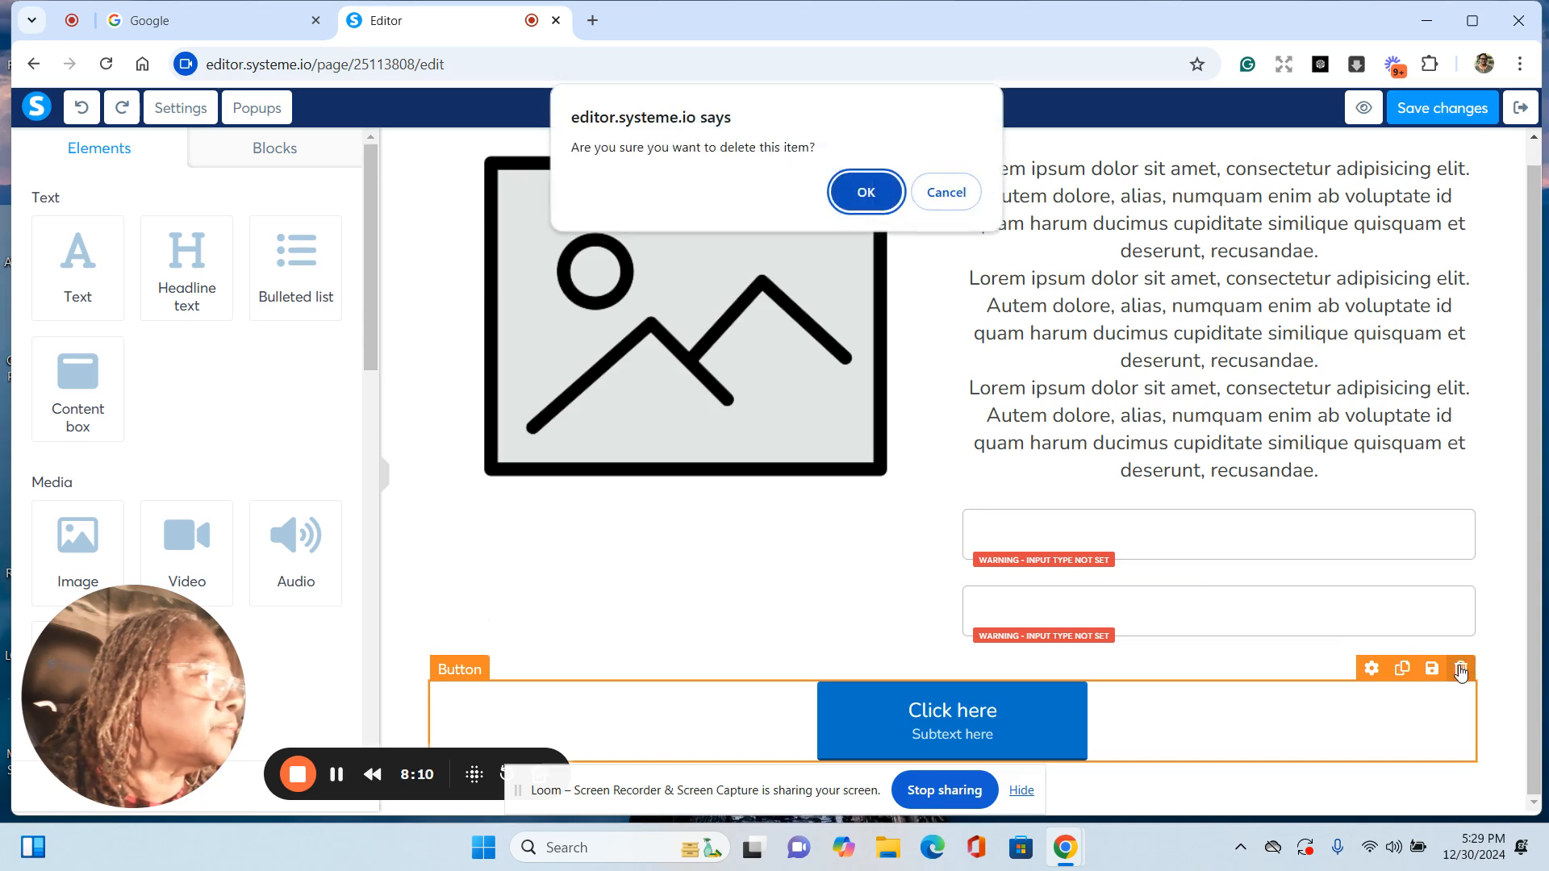
click(860, 200)
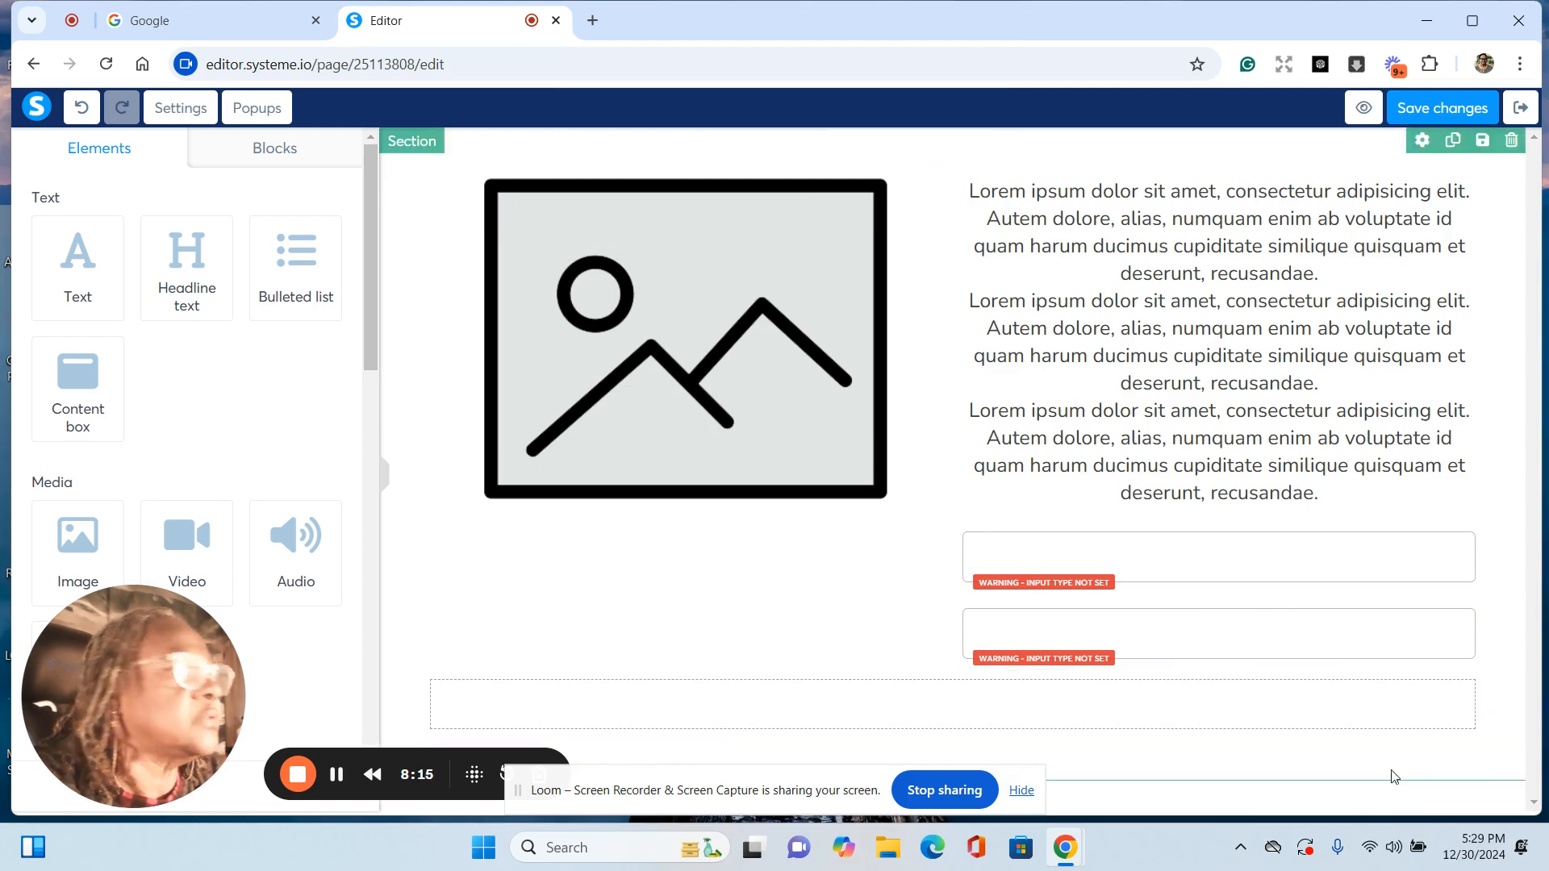
Step: Place a Button element in the second column, directly beneath the two form inputs
click(847, 627)
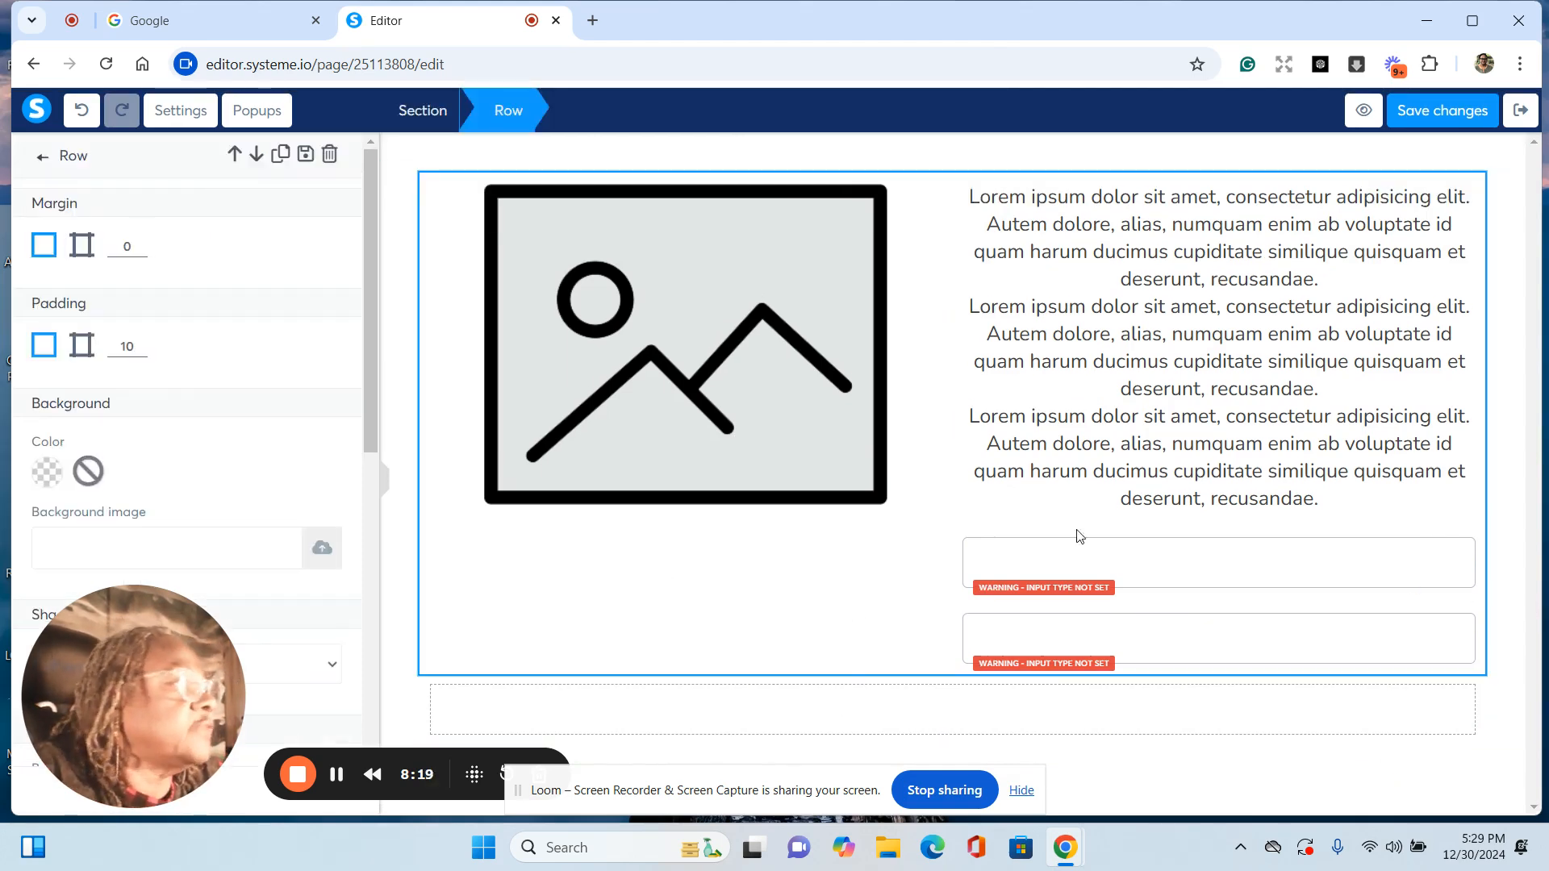
click(408, 590)
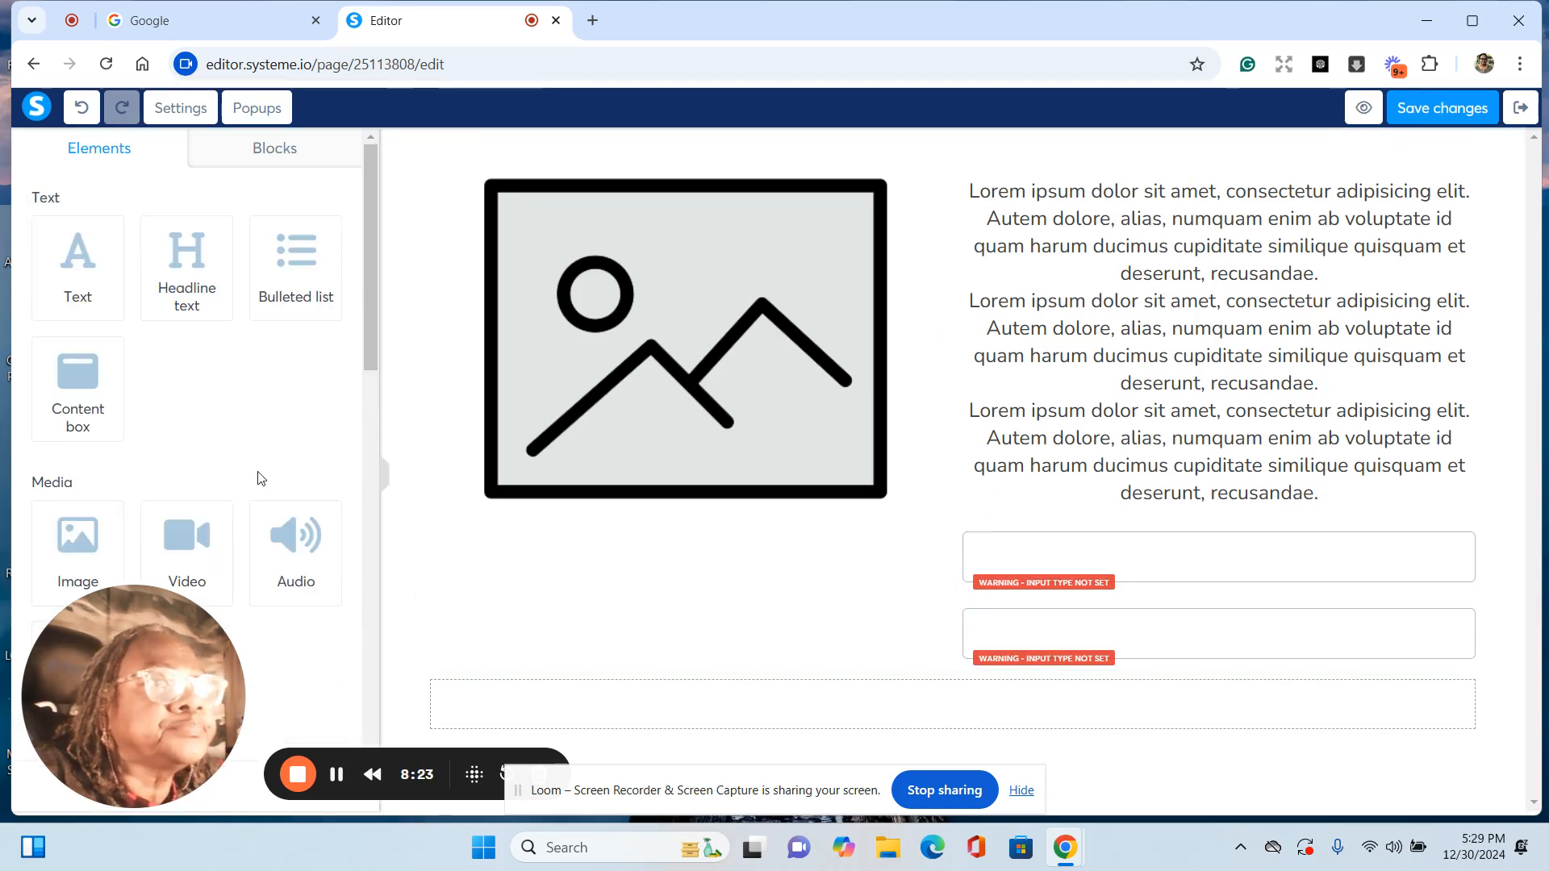
scroll(255, 477, down, 6)
scroll(257, 472, down, 2)
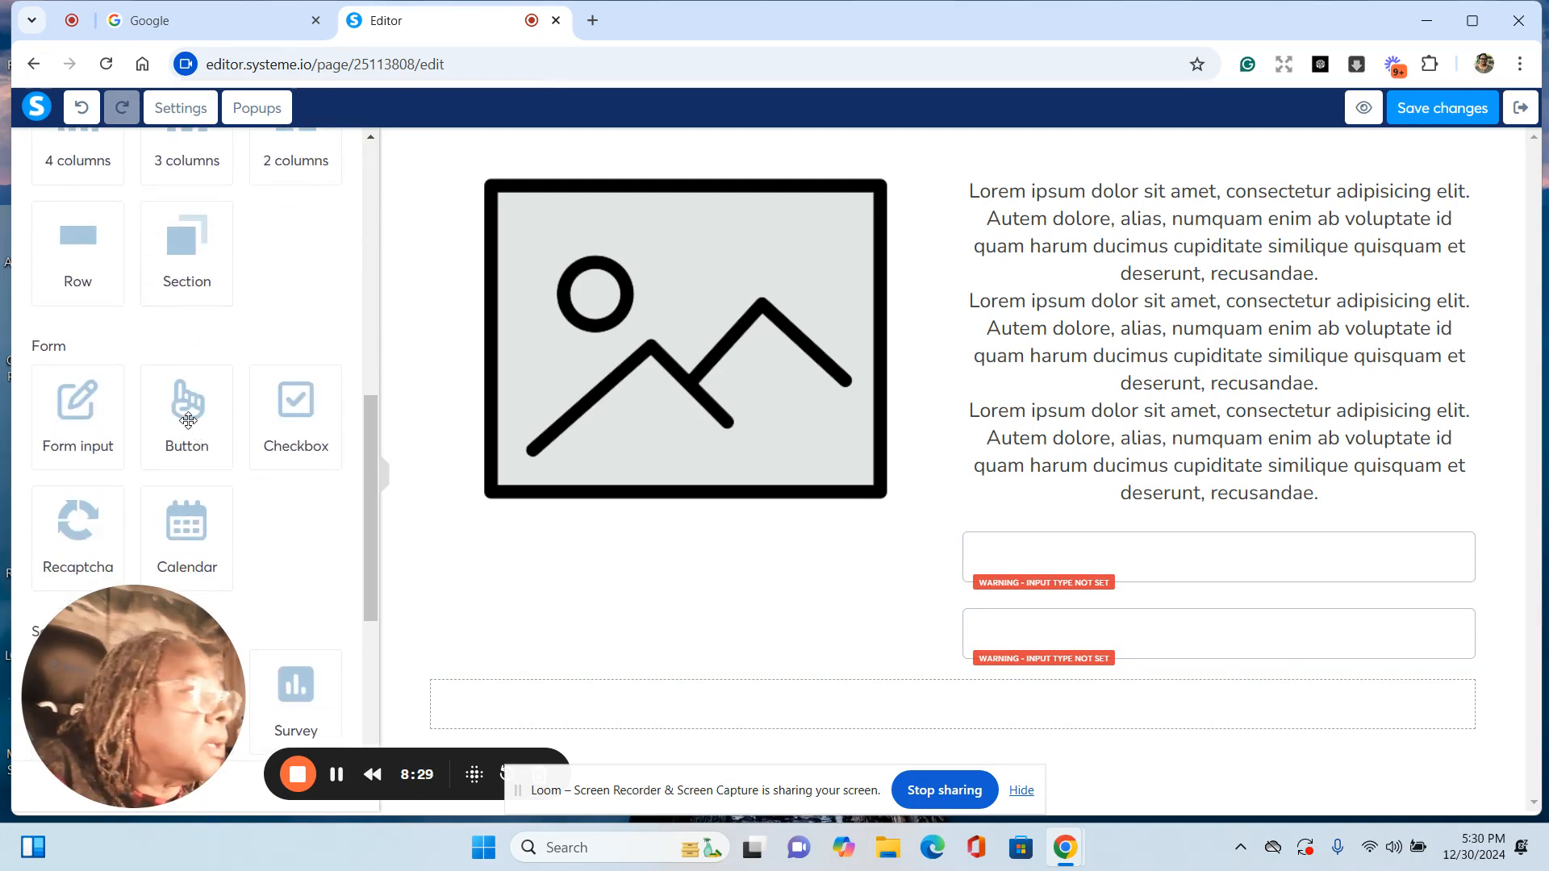
drag(188, 420, 1289, 661)
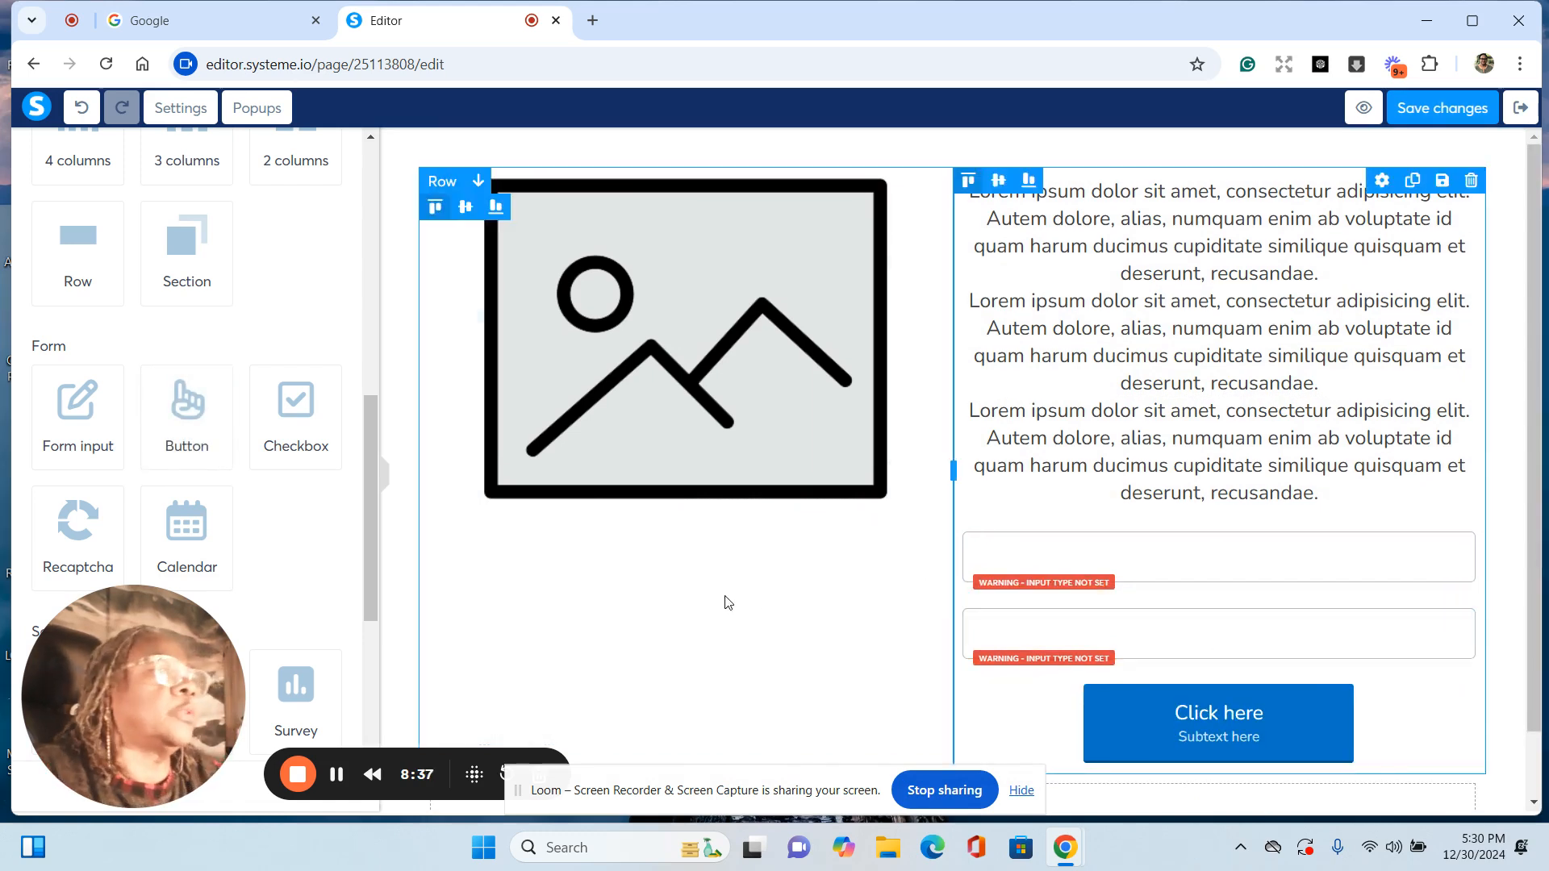
Step: Delete the empty row beneath the two-column layout and confirm the deletion
scroll(730, 601, down, 1)
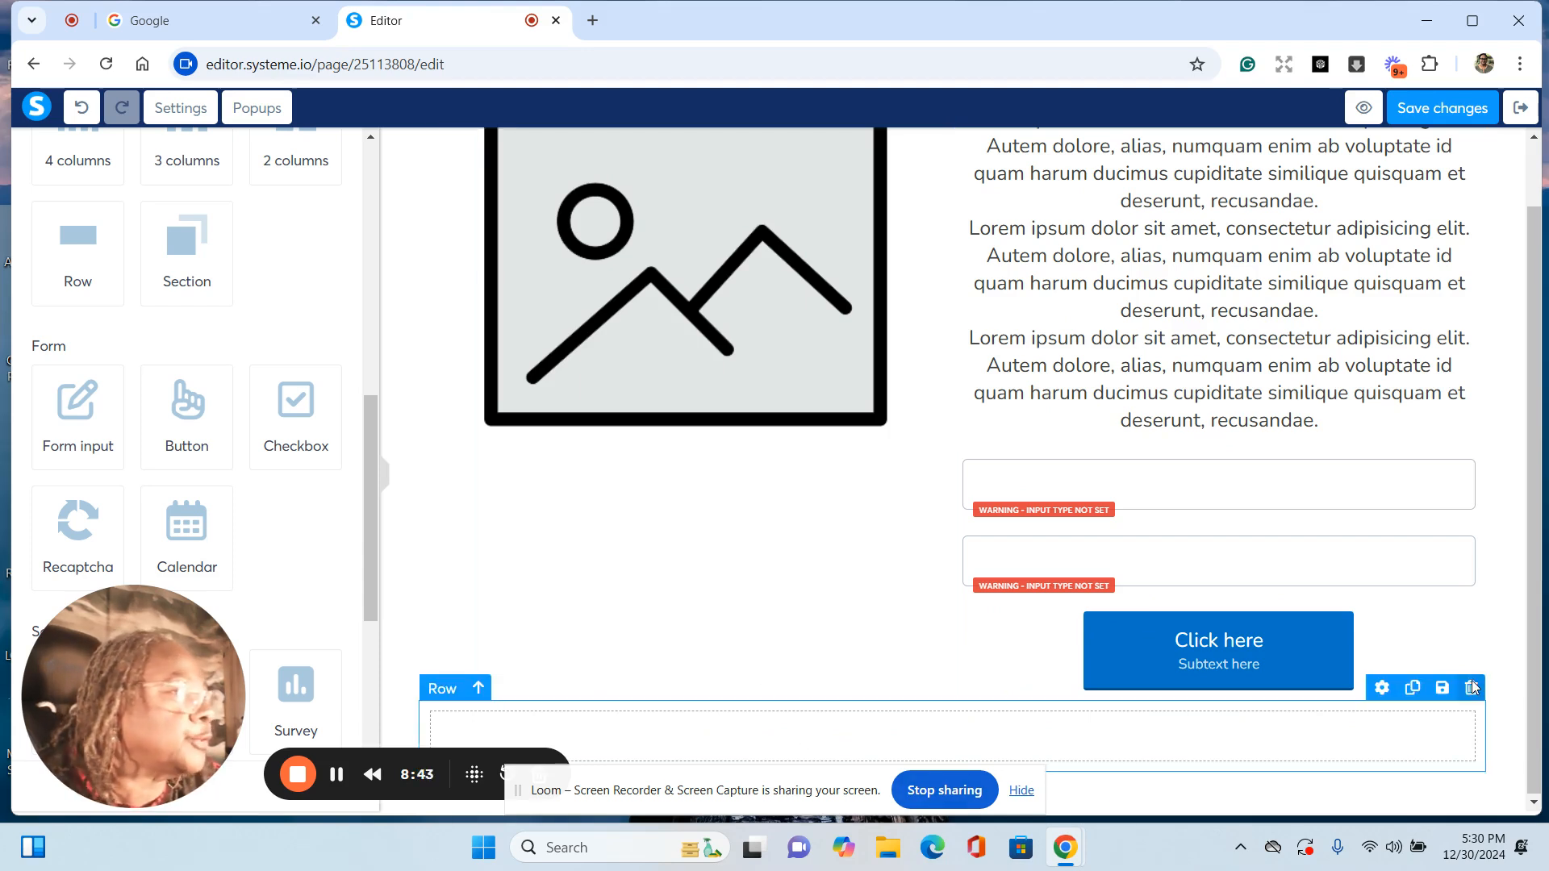
click(1471, 688)
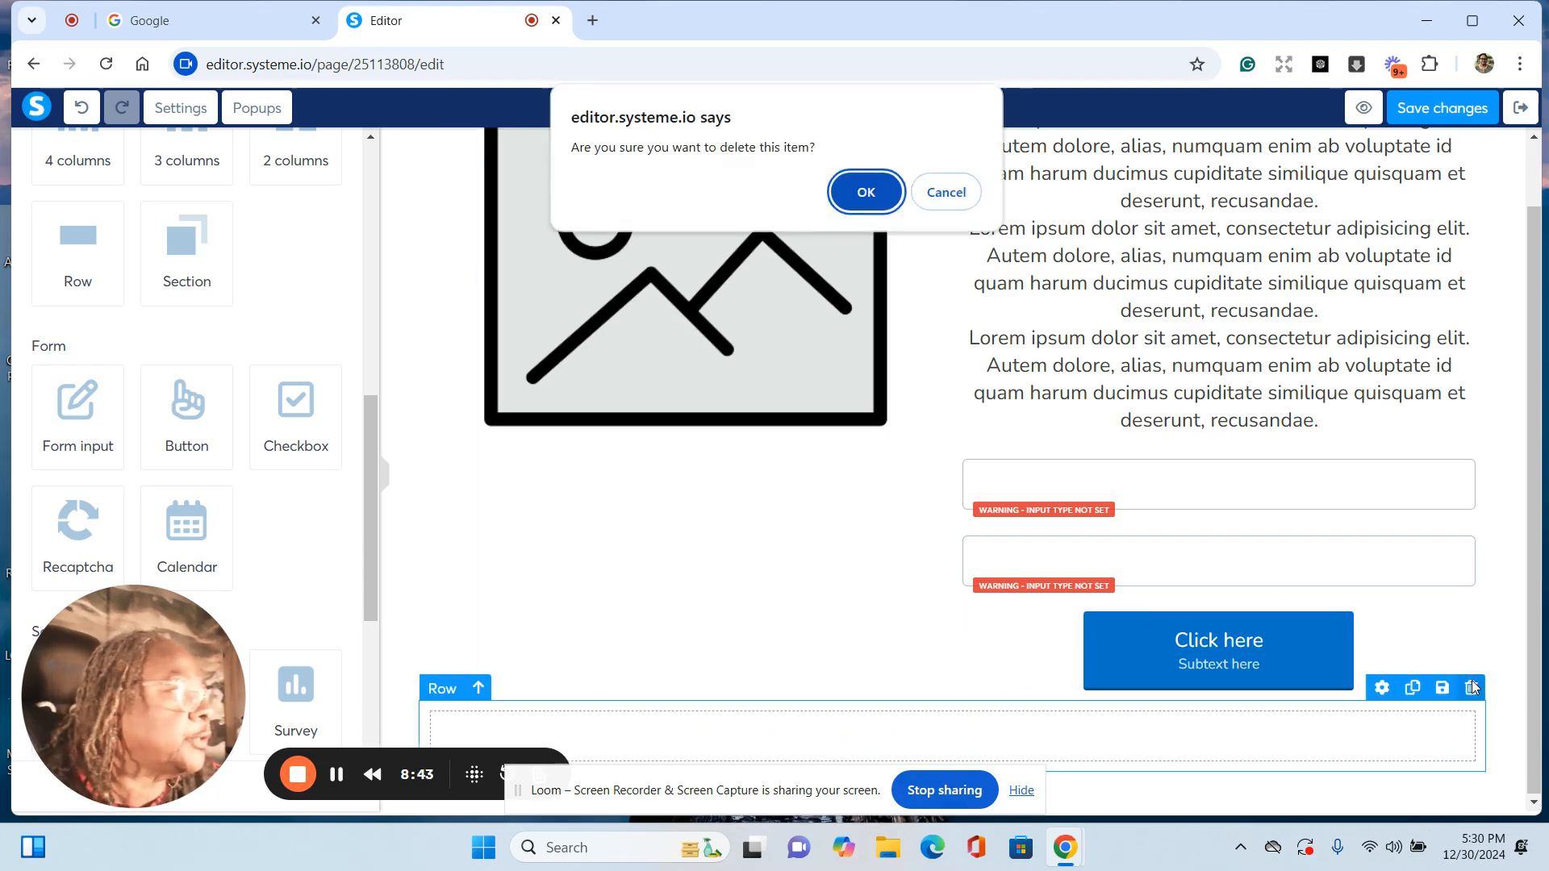
click(866, 198)
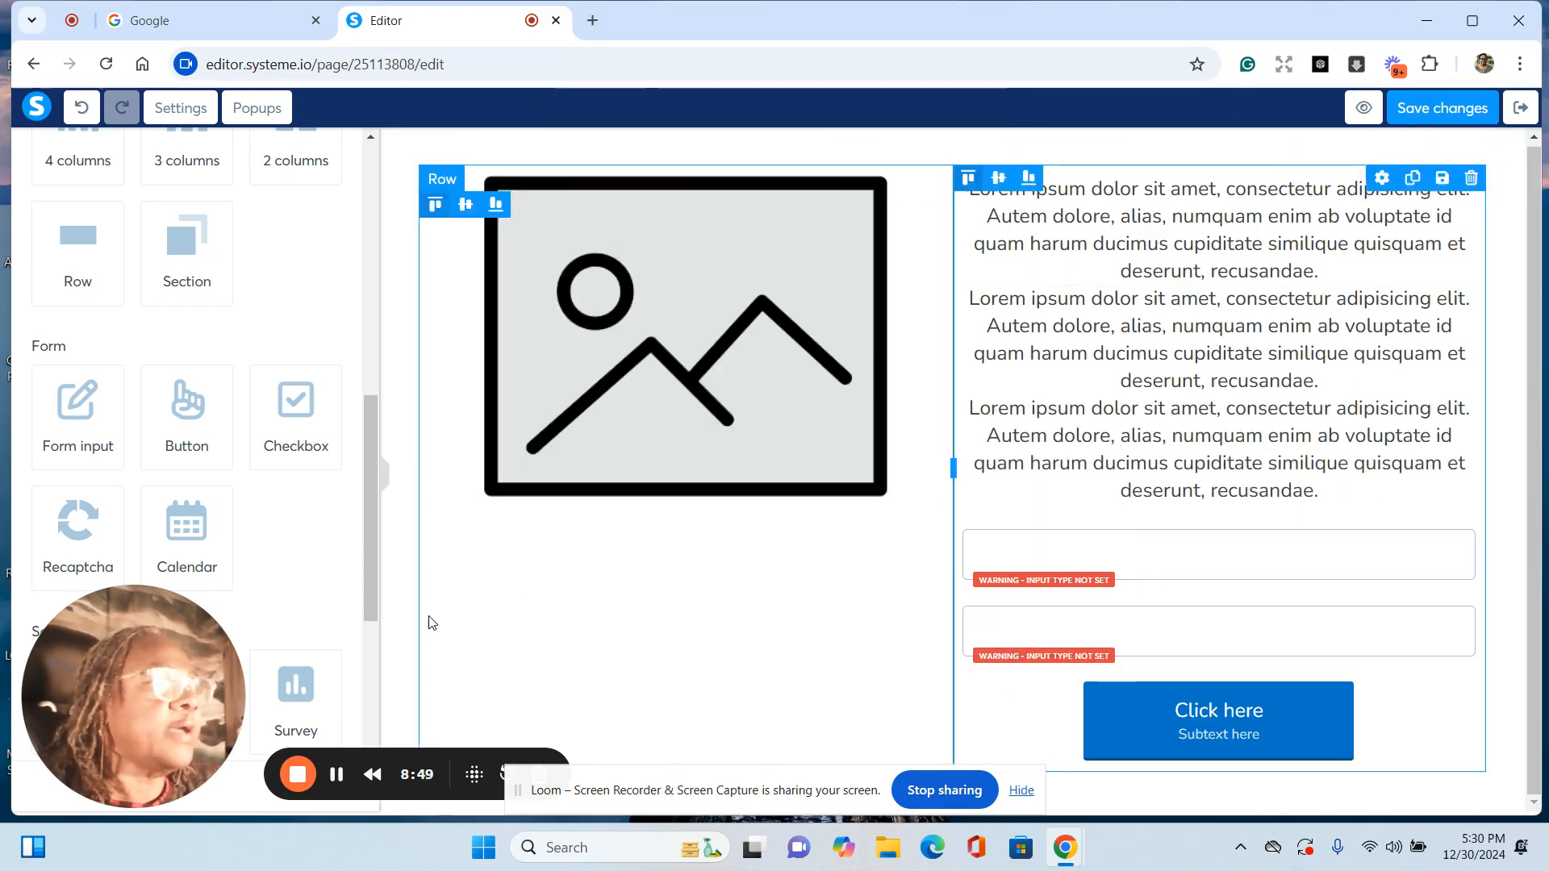
Step: Fill the image placeholder in the first column with the first BeginnersGuidePassiveIncomePDFcover picture from the already uploaded images
click(526, 627)
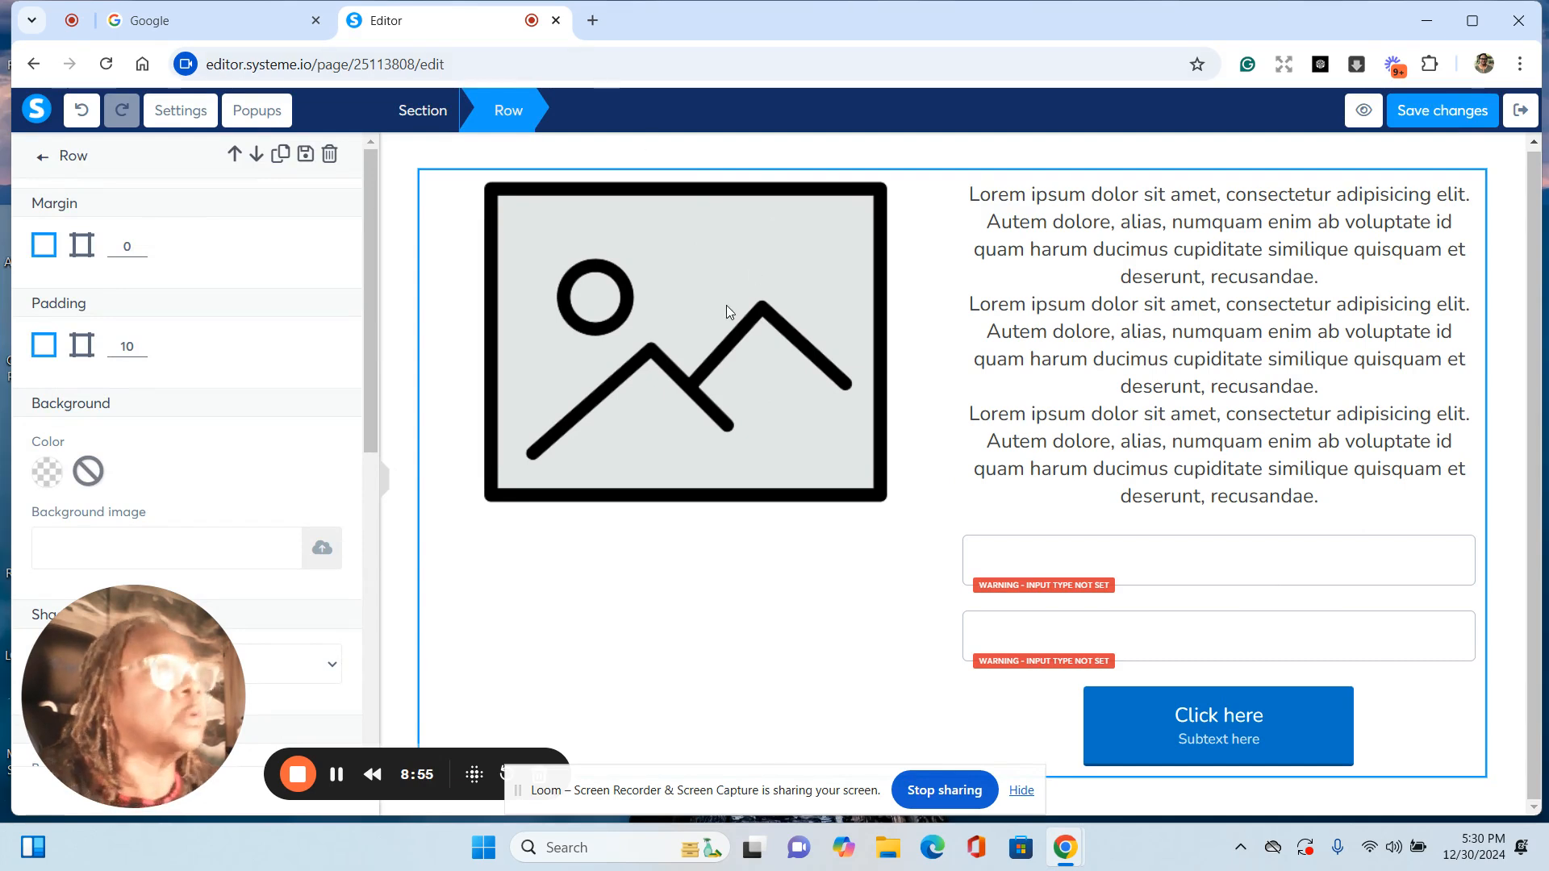
click(621, 323)
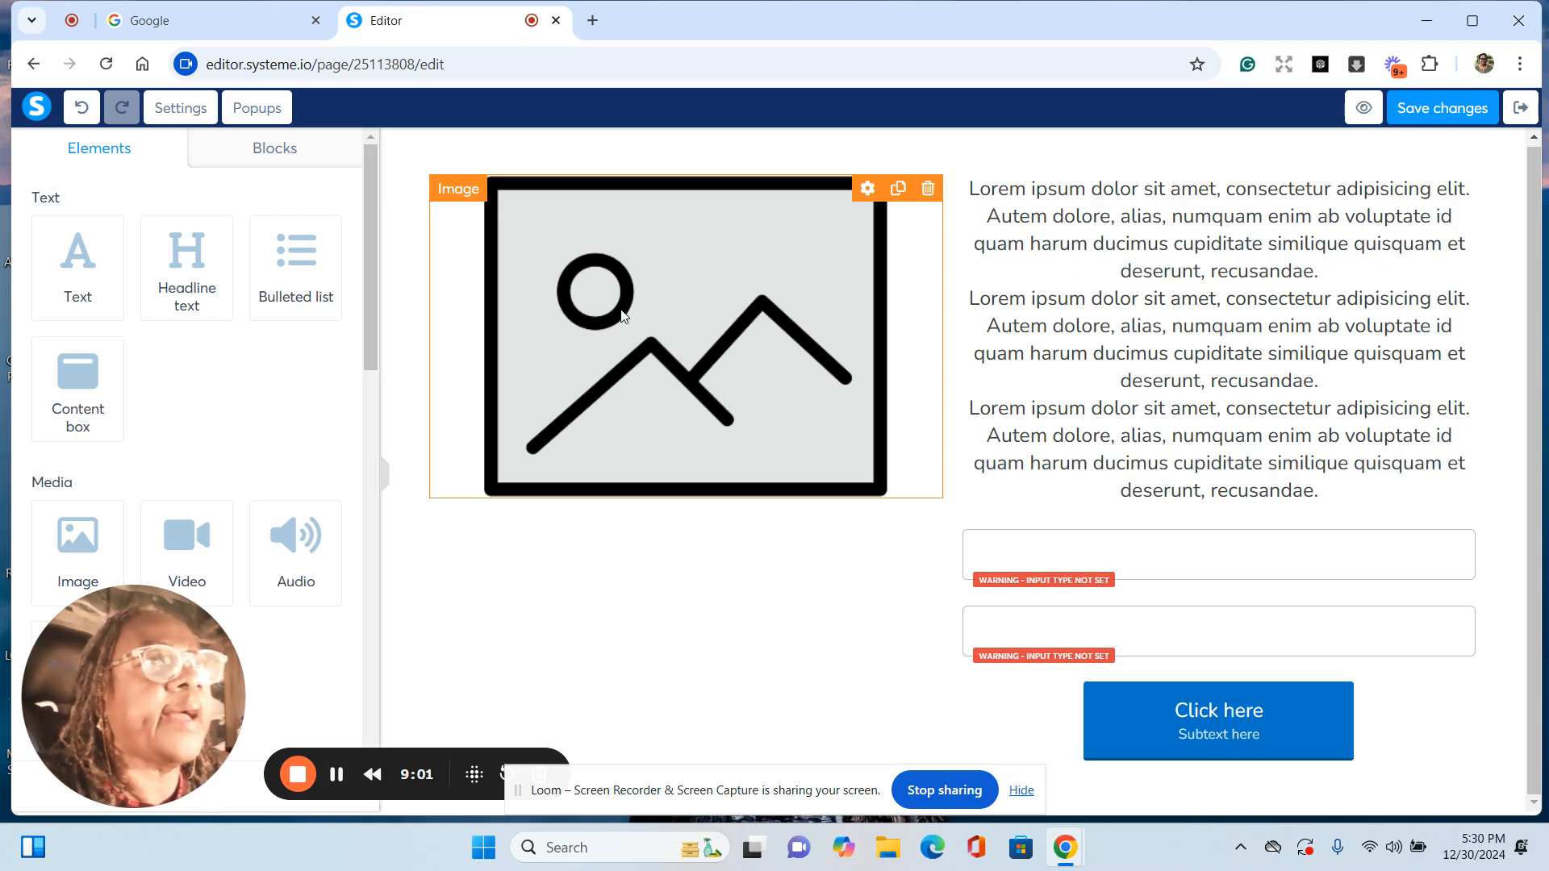
click(563, 310)
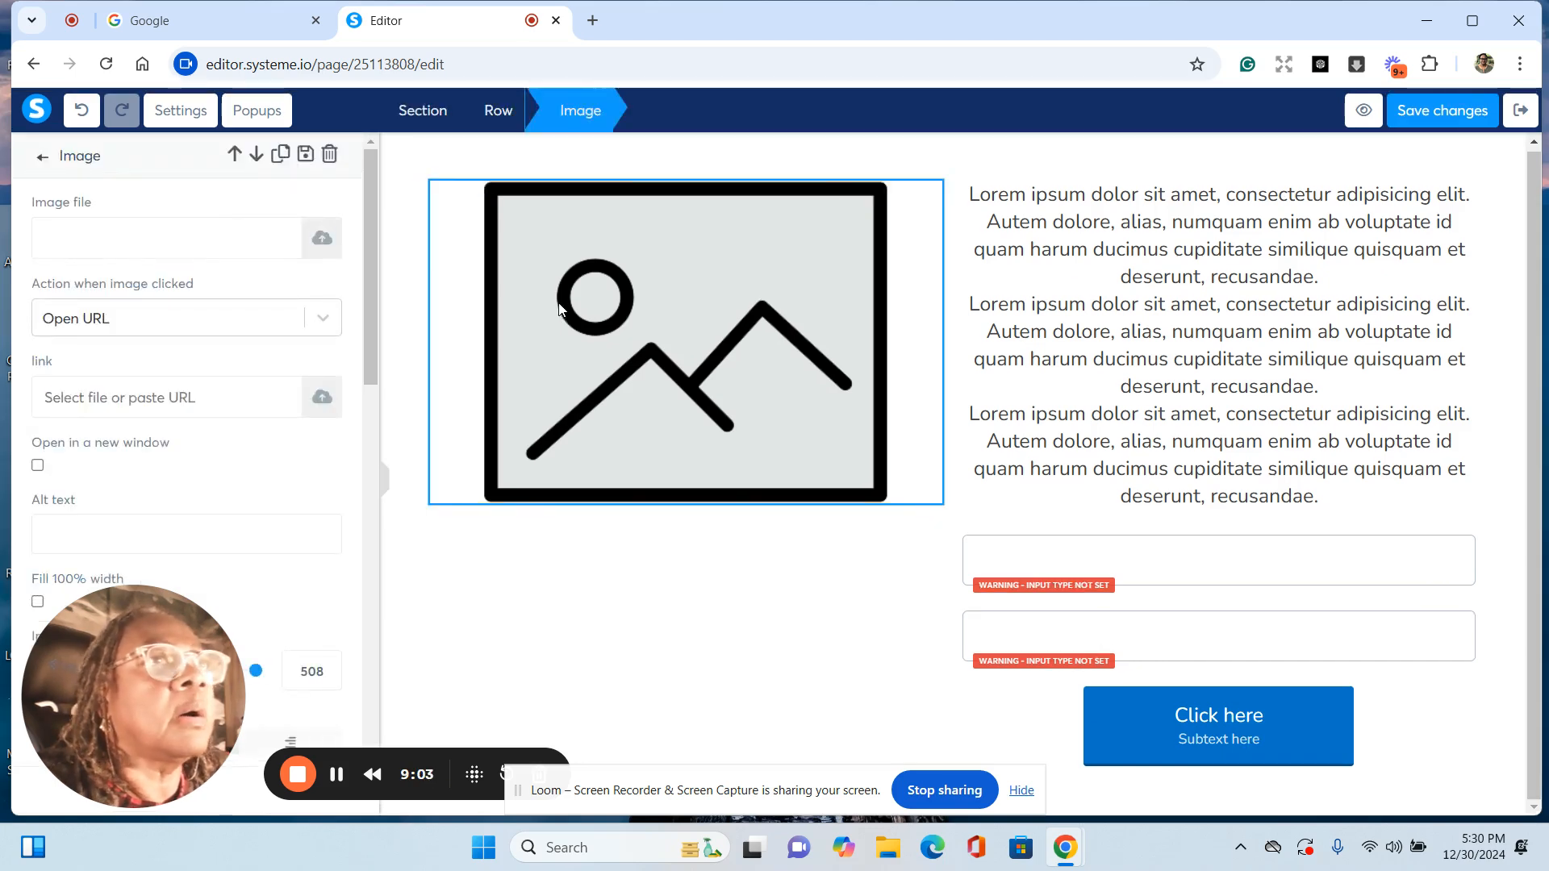
click(322, 240)
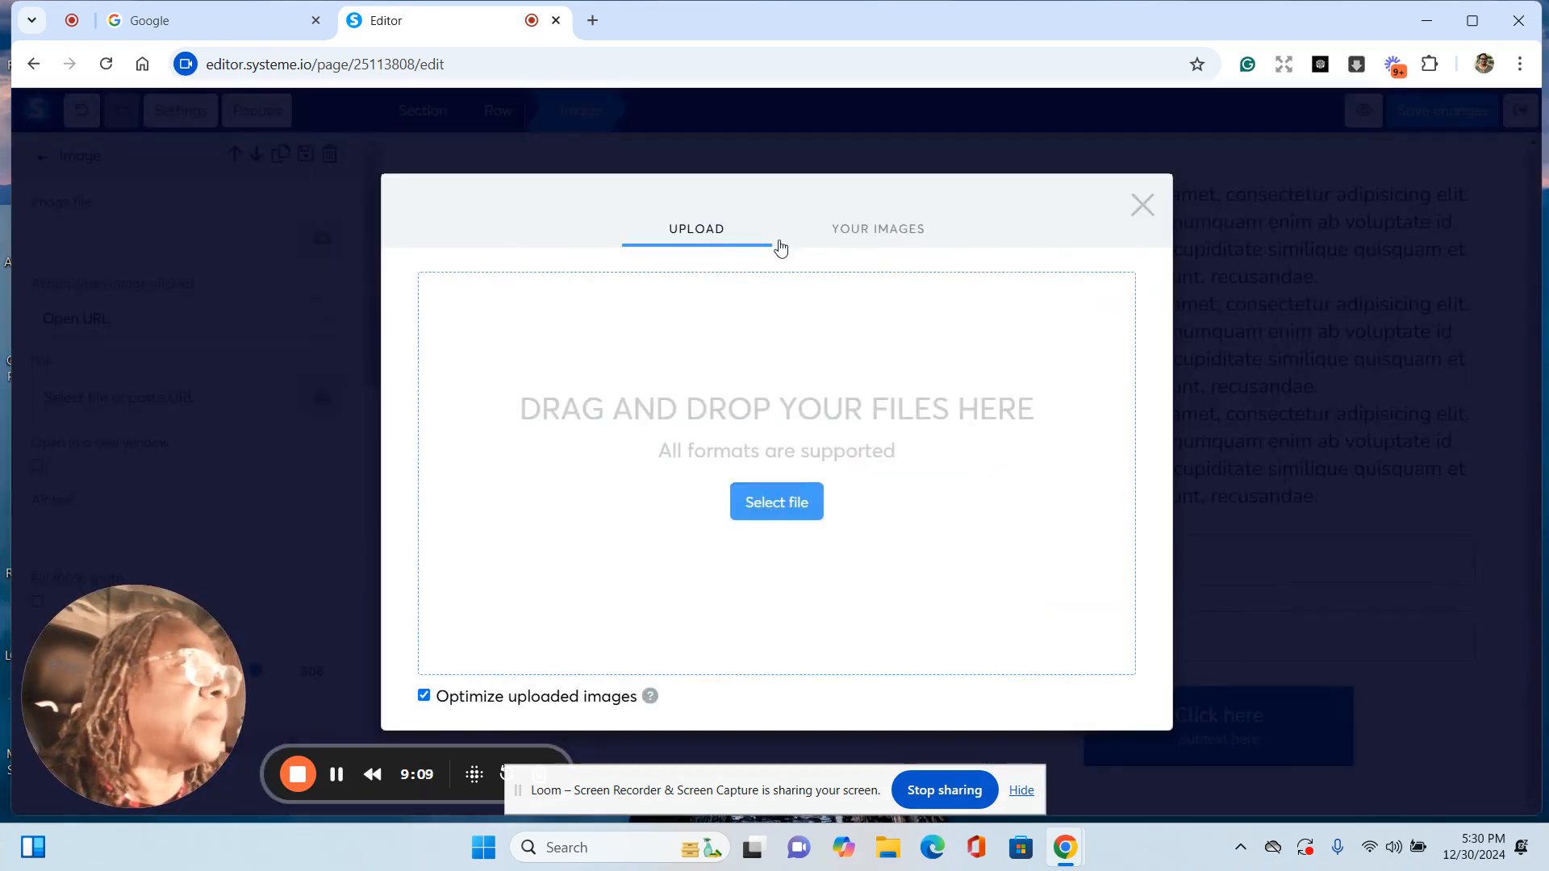
click(865, 234)
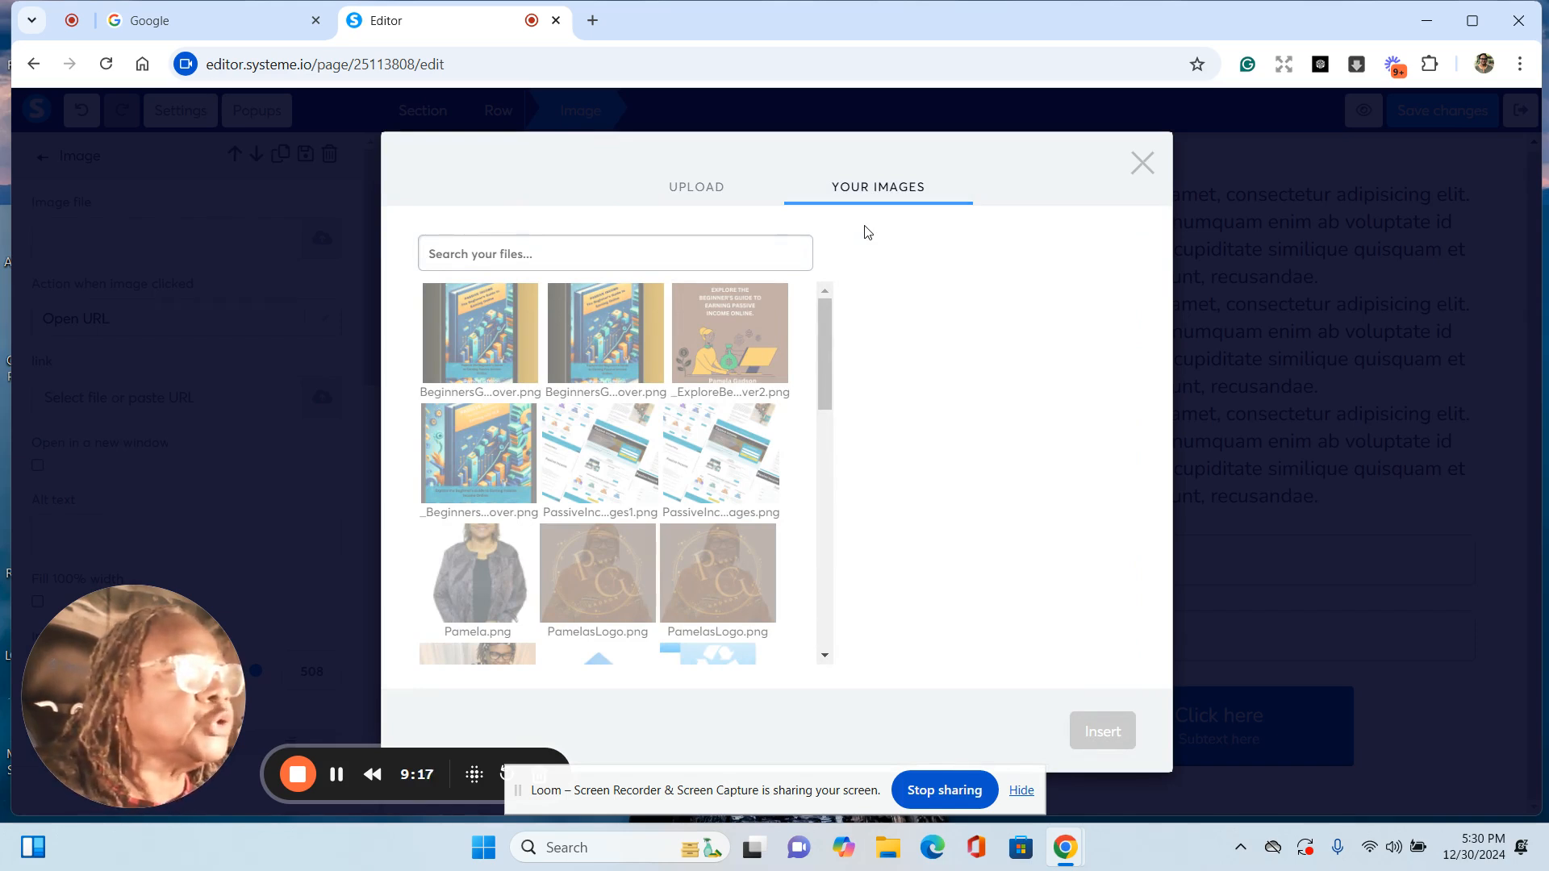
click(487, 336)
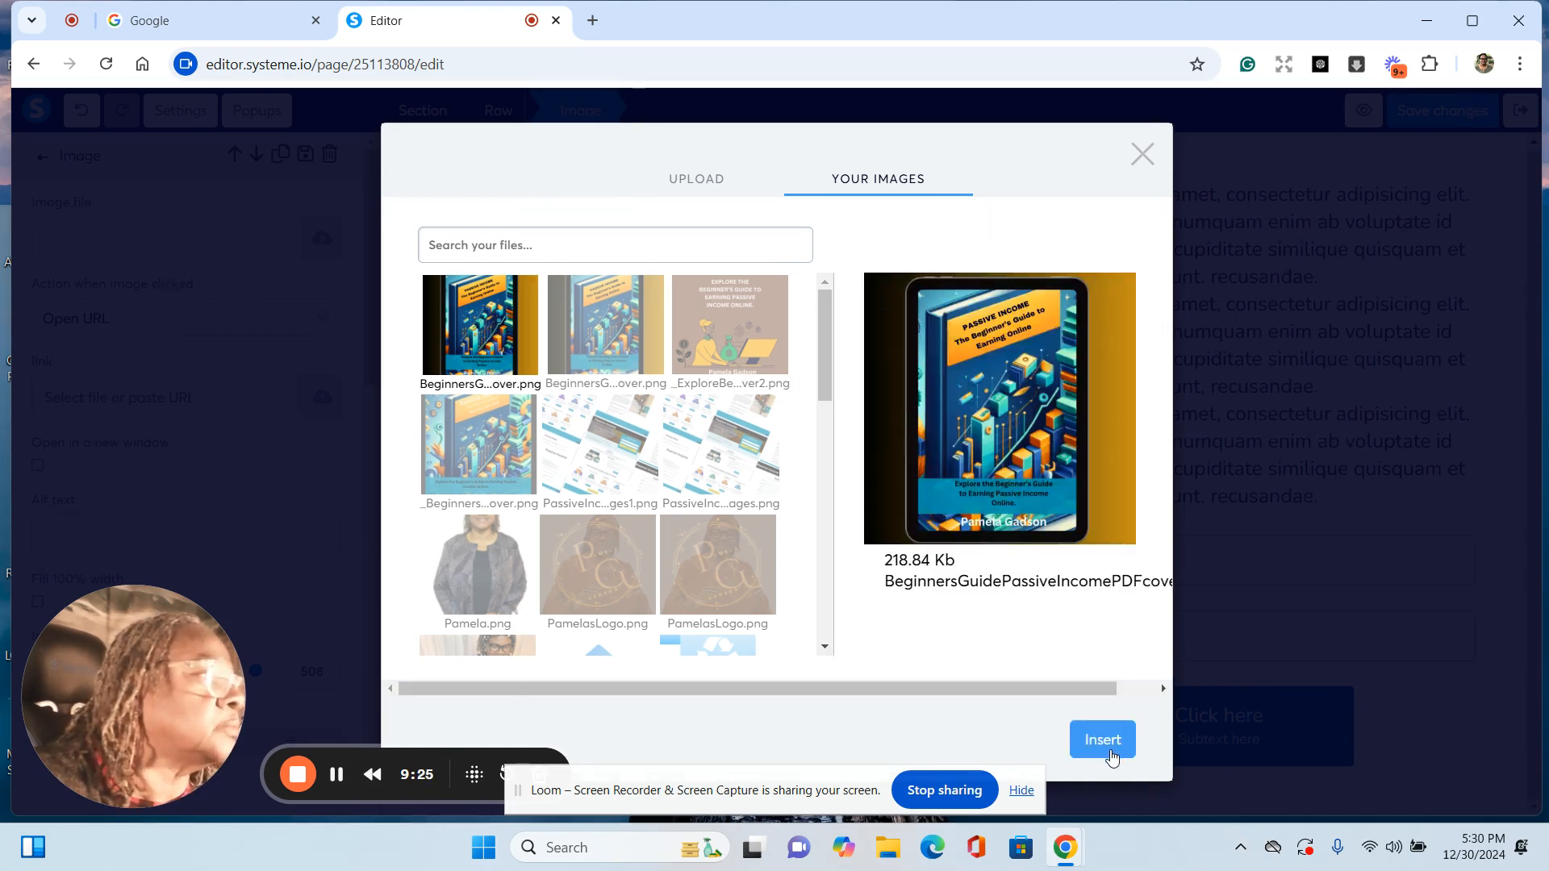
click(1110, 748)
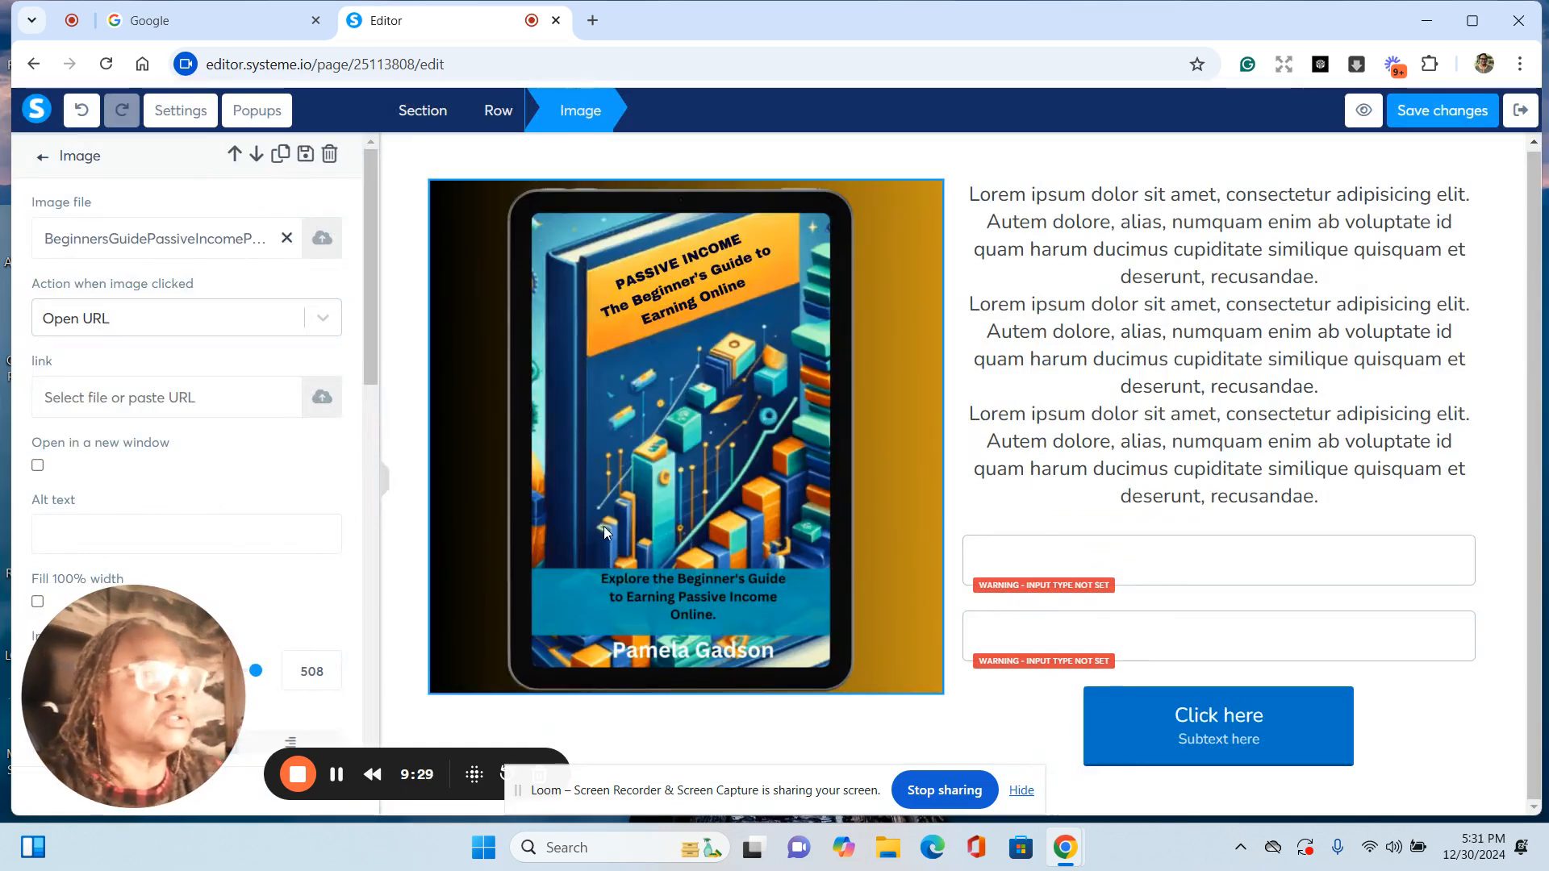
Step: Set the image size of the book cover in the first column to 350
click(512, 420)
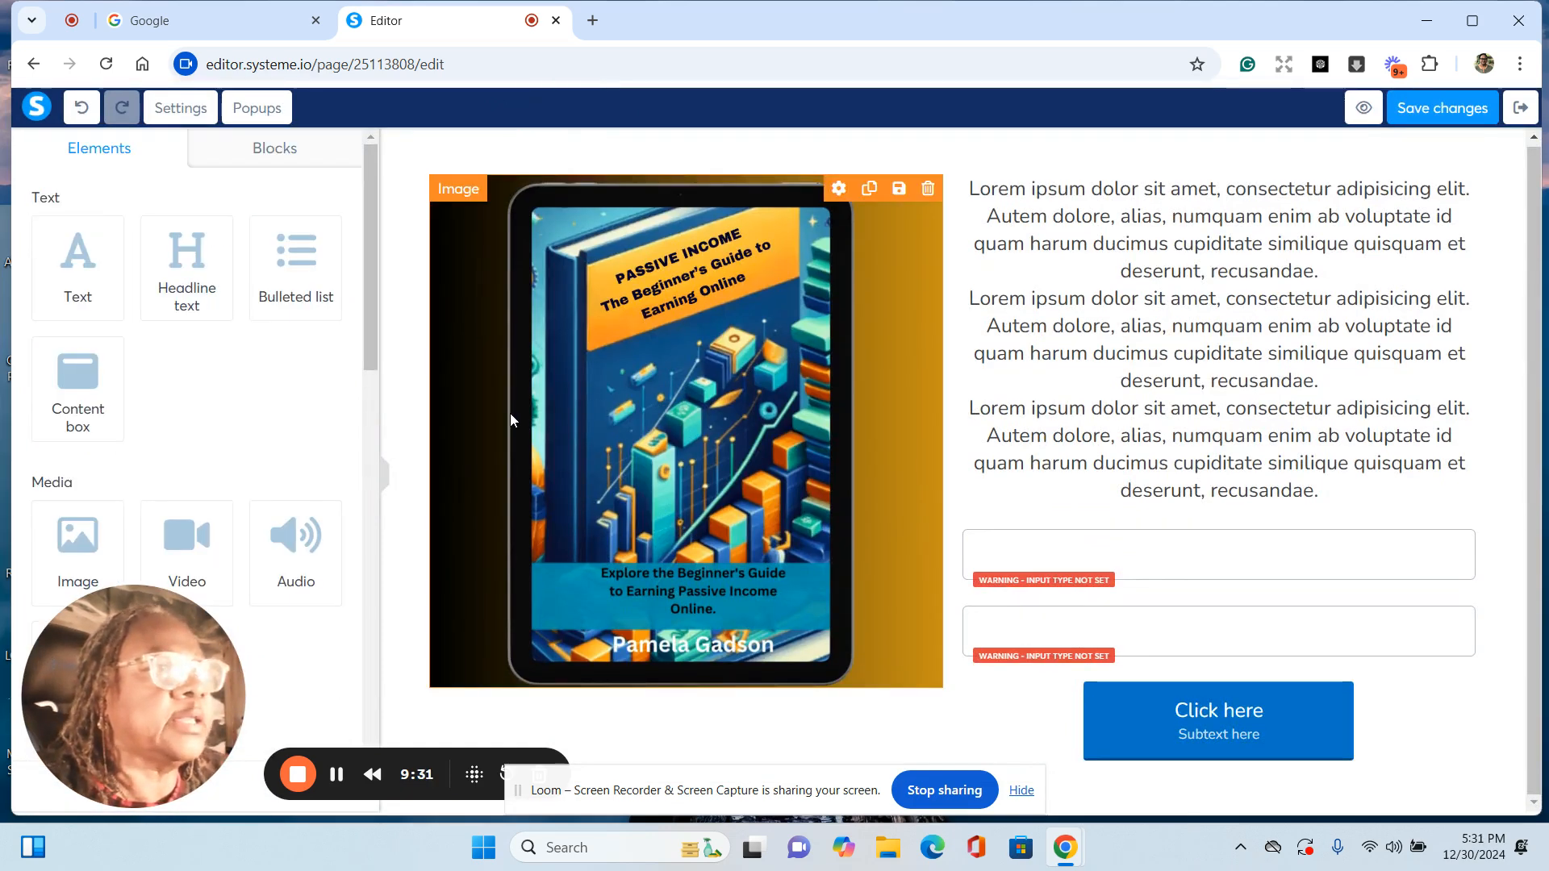
click(511, 419)
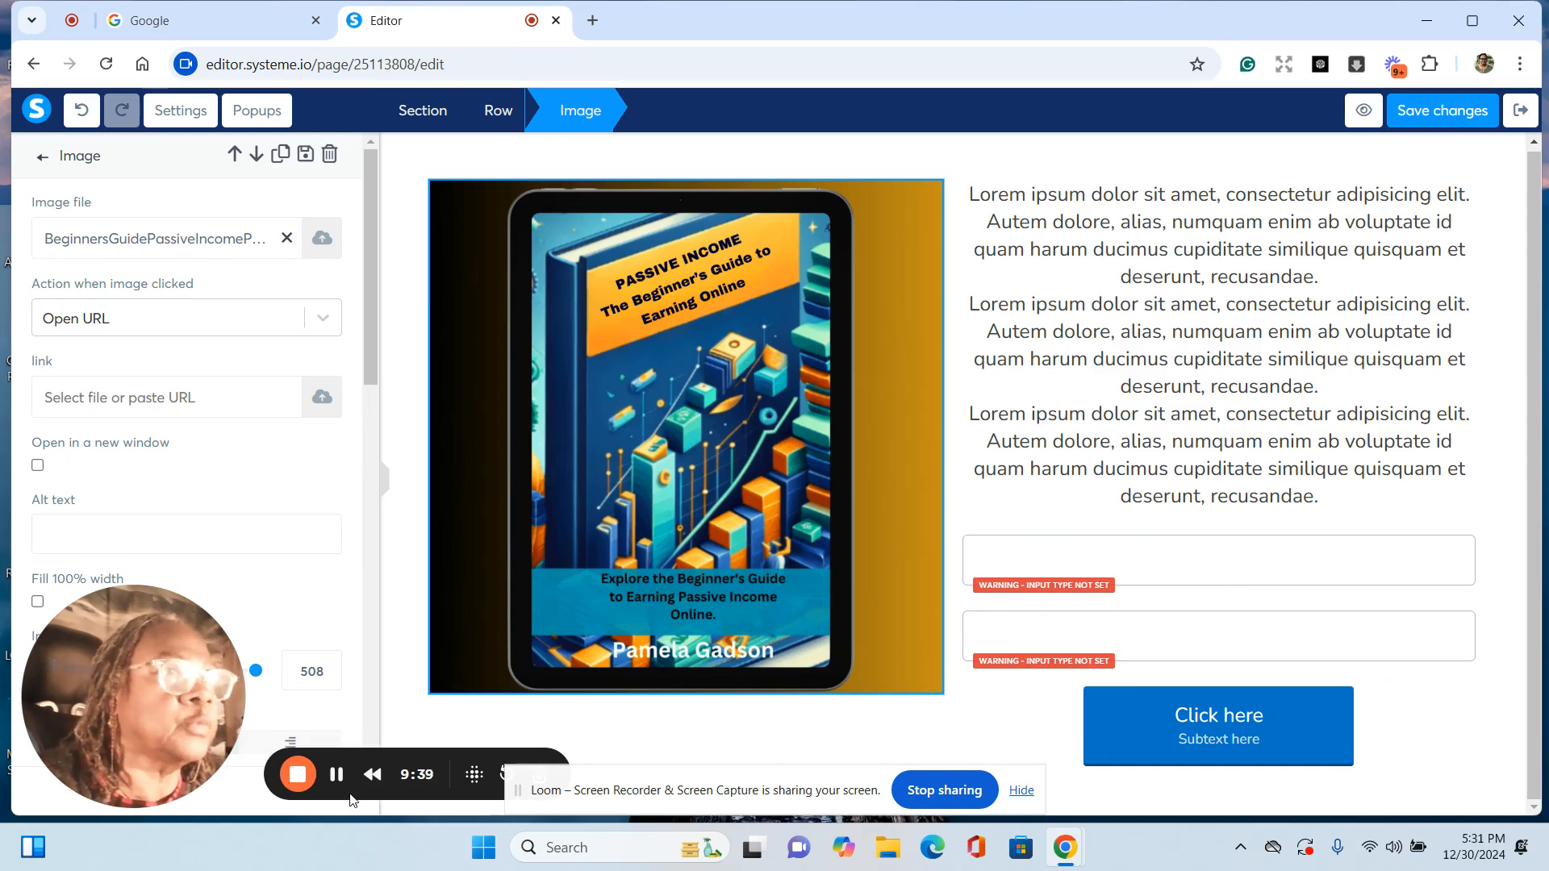
drag(206, 759, 1545, 788)
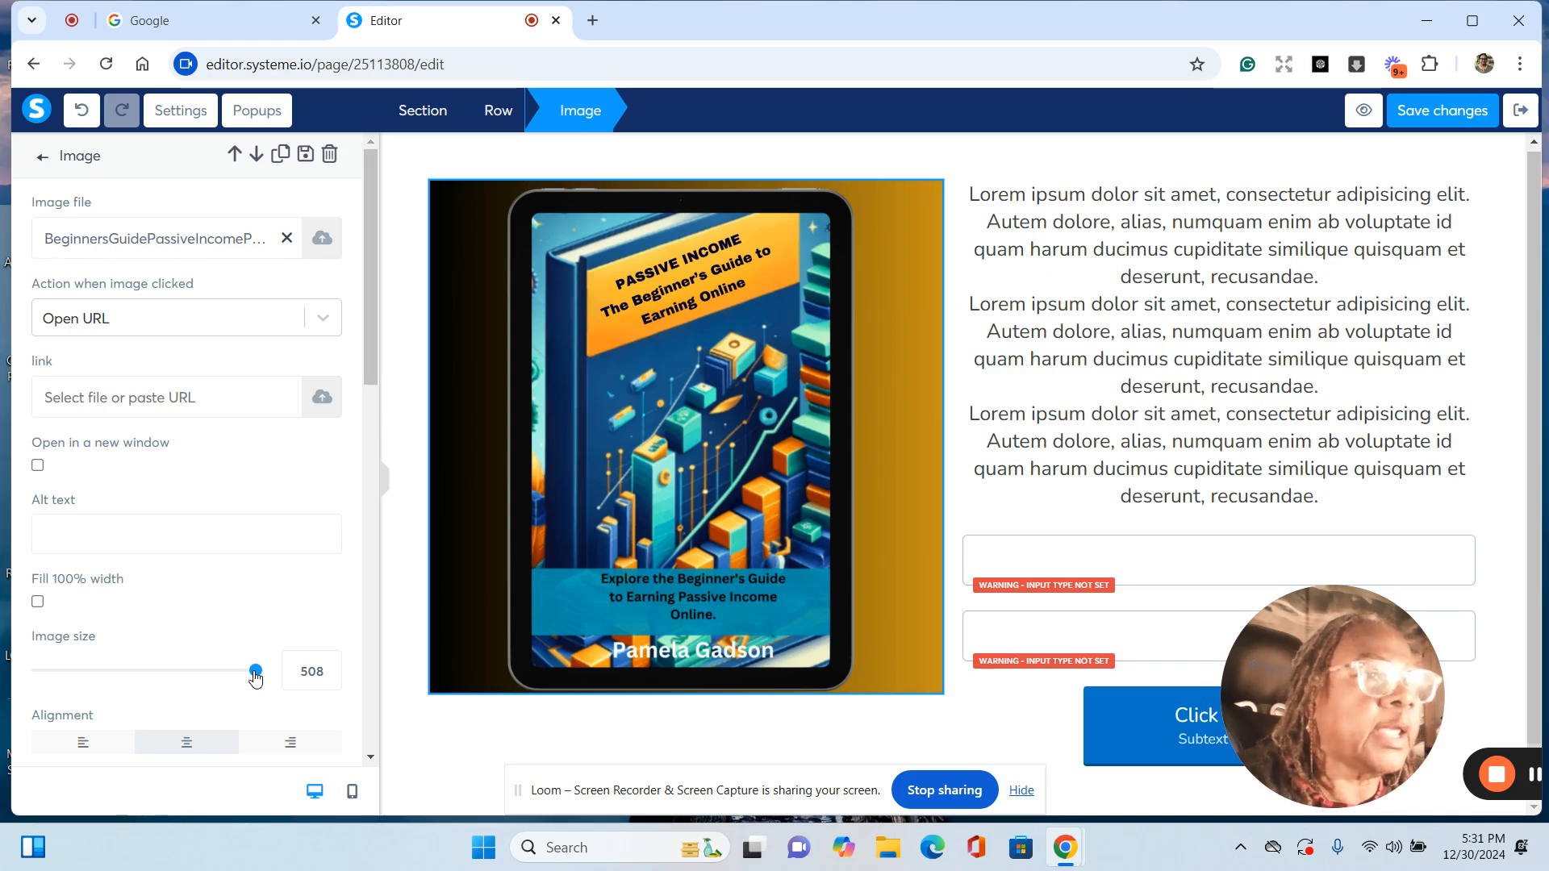
drag(256, 676, 184, 672)
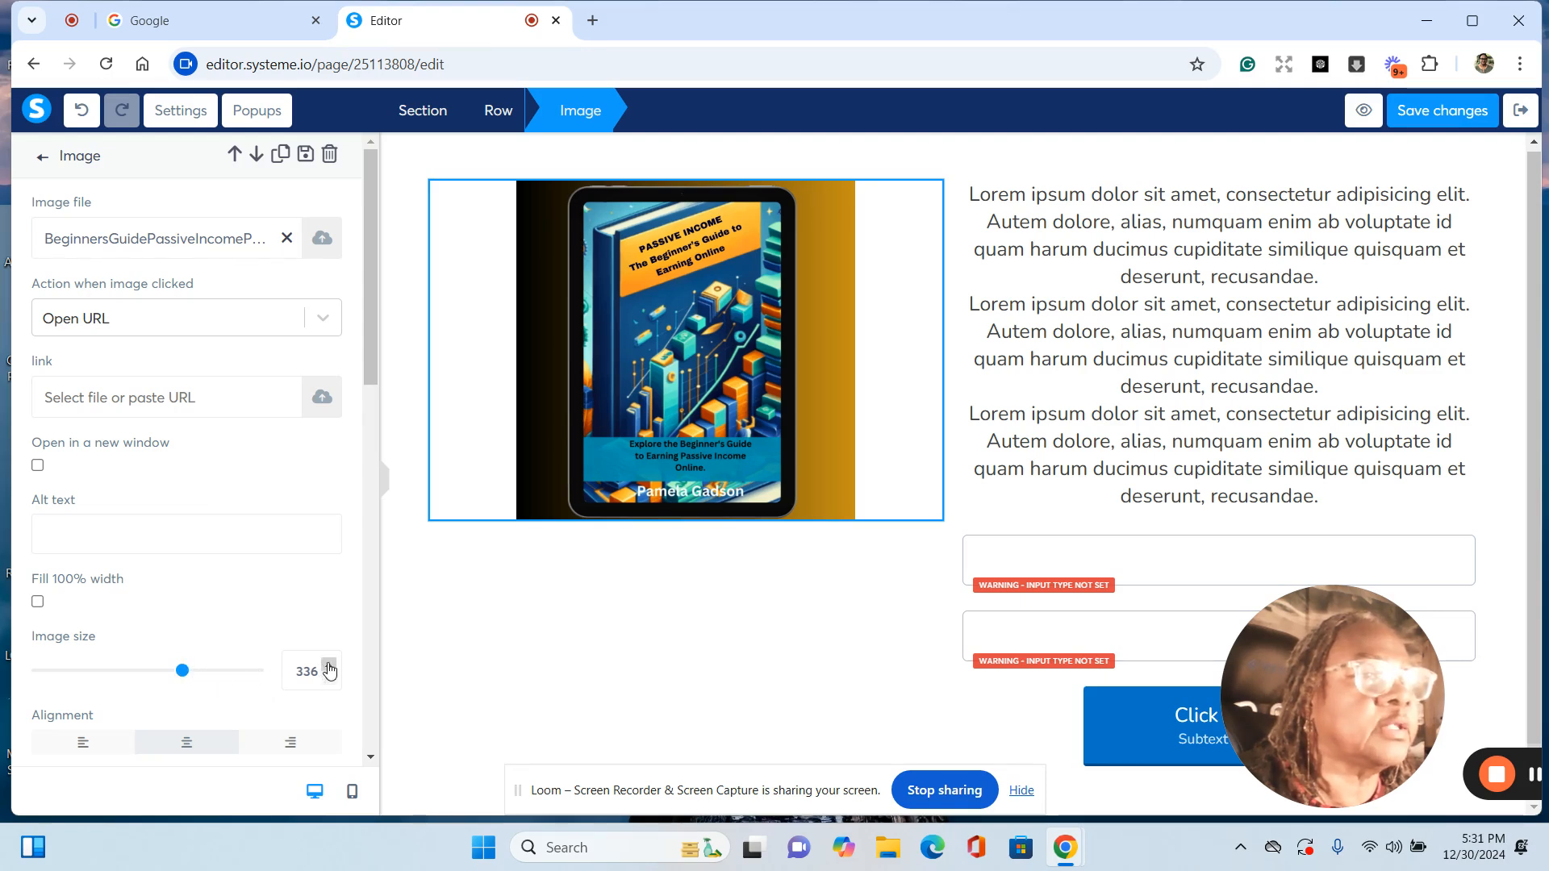
click(330, 666)
click(329, 665)
click(329, 666)
click(329, 666)
click(330, 666)
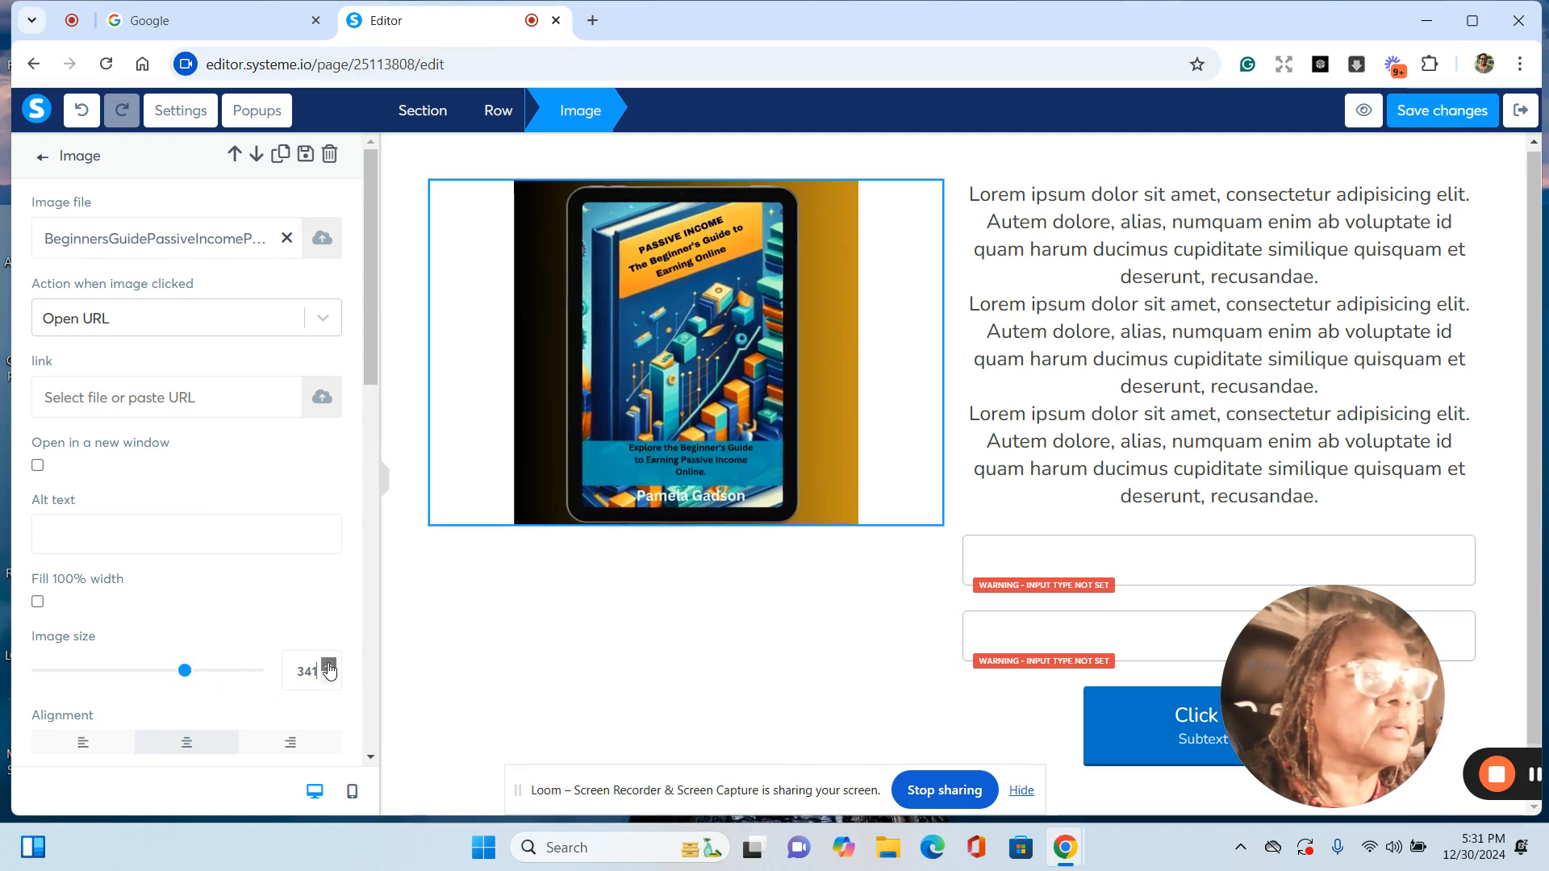
click(329, 666)
click(329, 665)
click(329, 665)
click(329, 666)
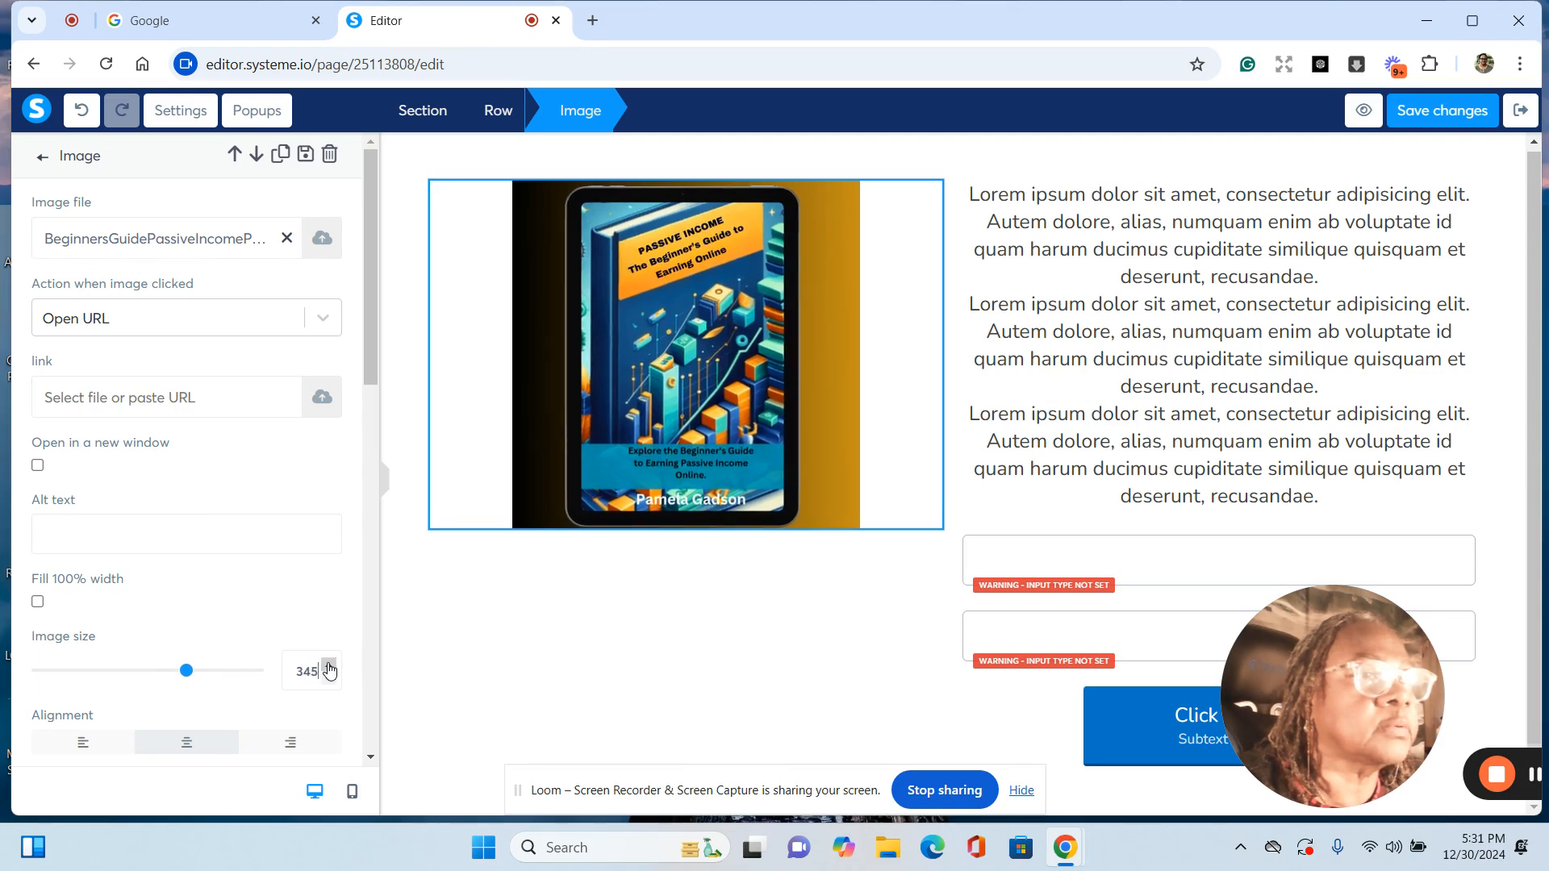
click(329, 666)
click(329, 666)
click(329, 666)
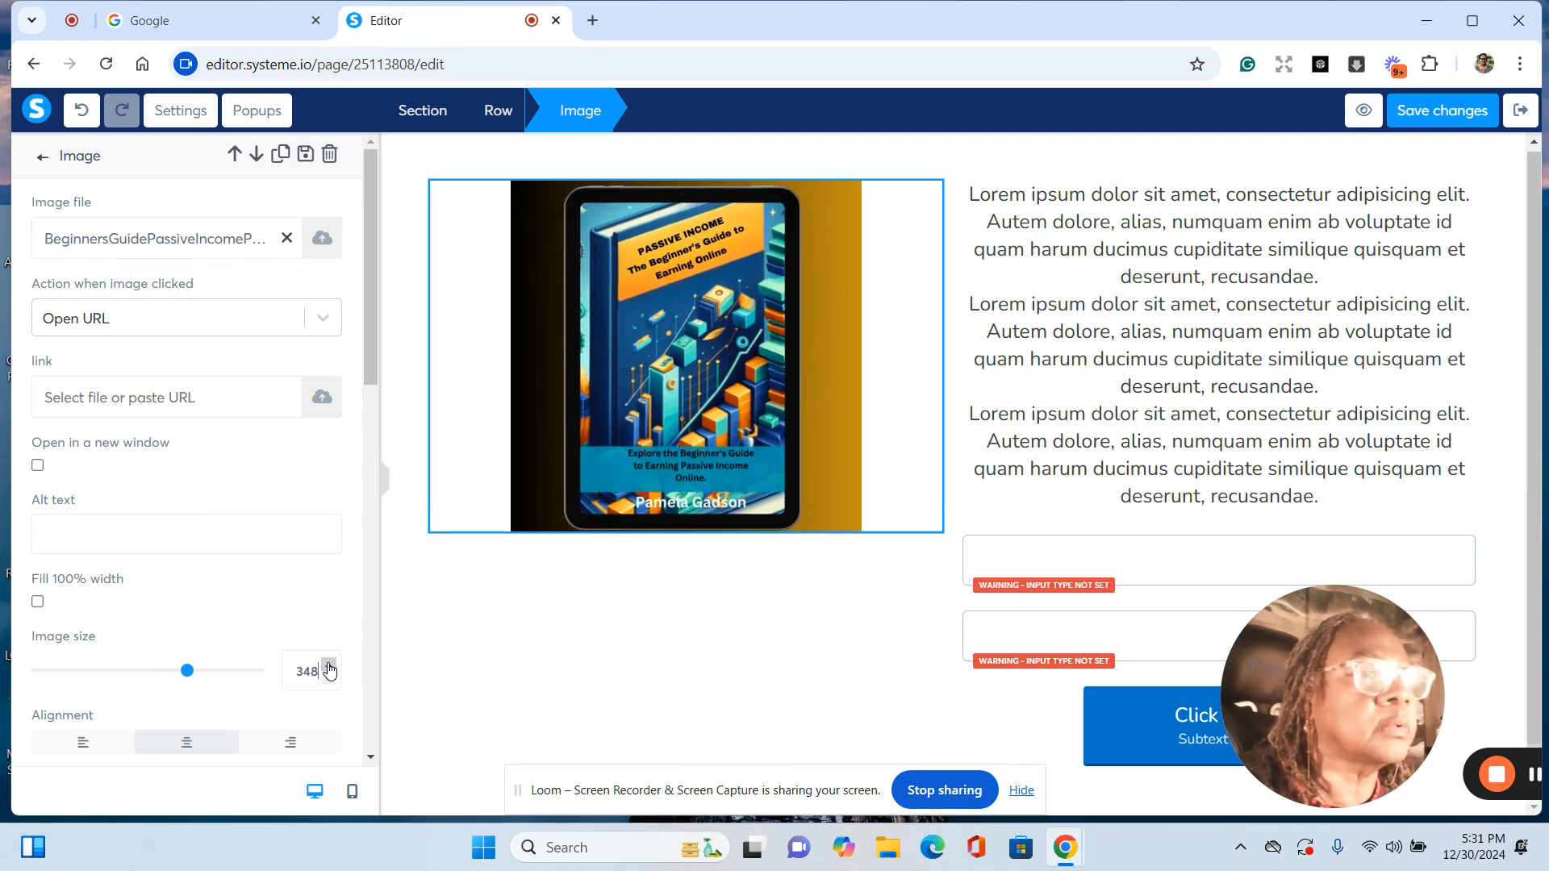
click(329, 666)
click(329, 666)
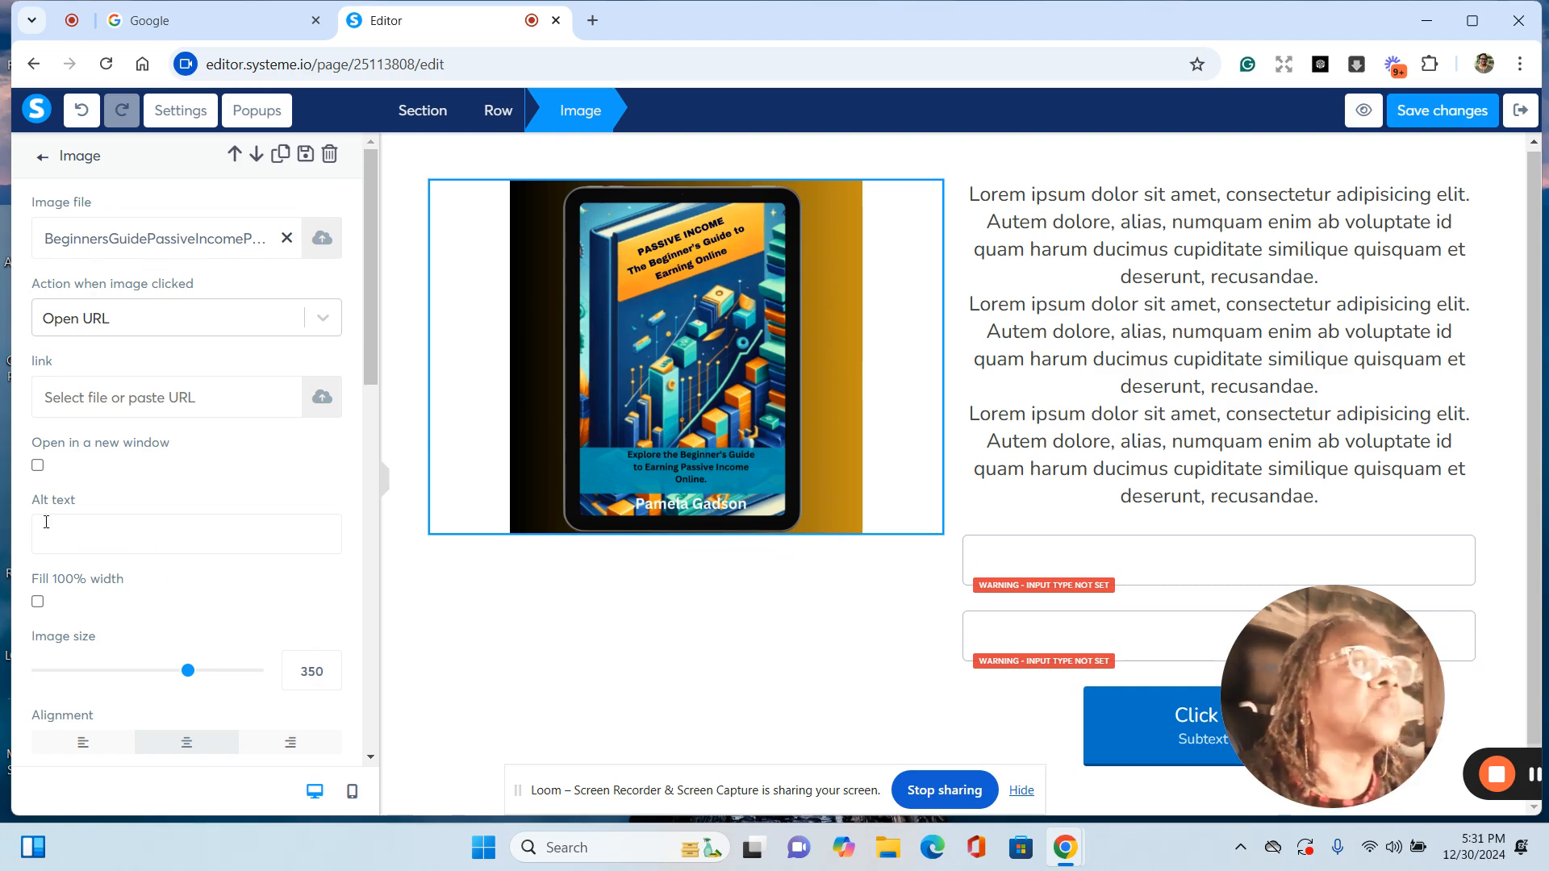
Step: Replace the first placeholder text in the second column with the copied line "Are you looking to make money online but don't know where to start?"
click(1037, 222)
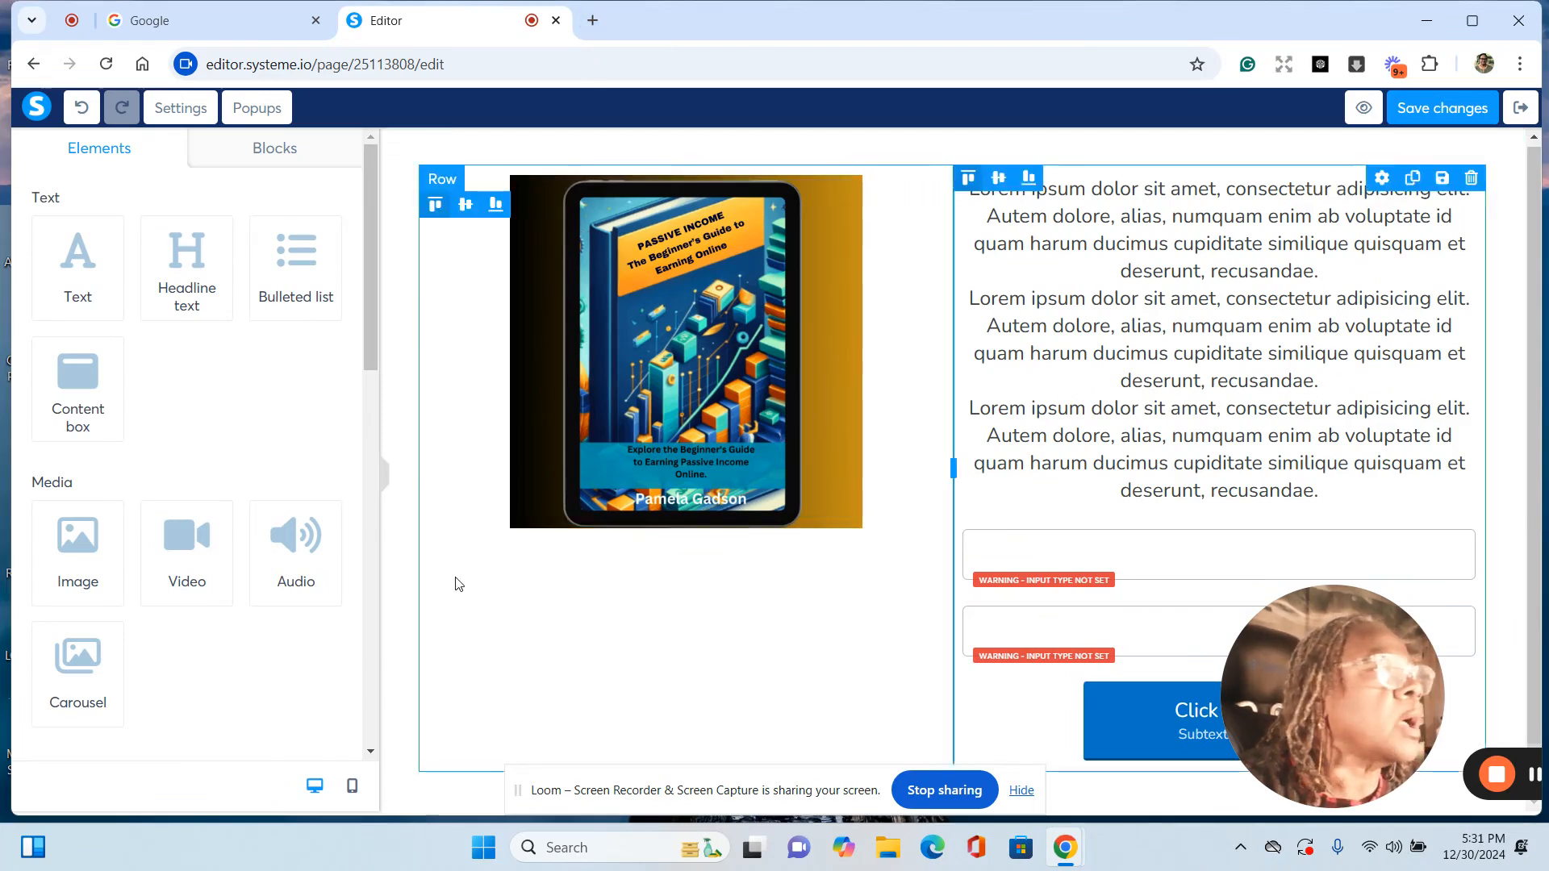
click(1538, 781)
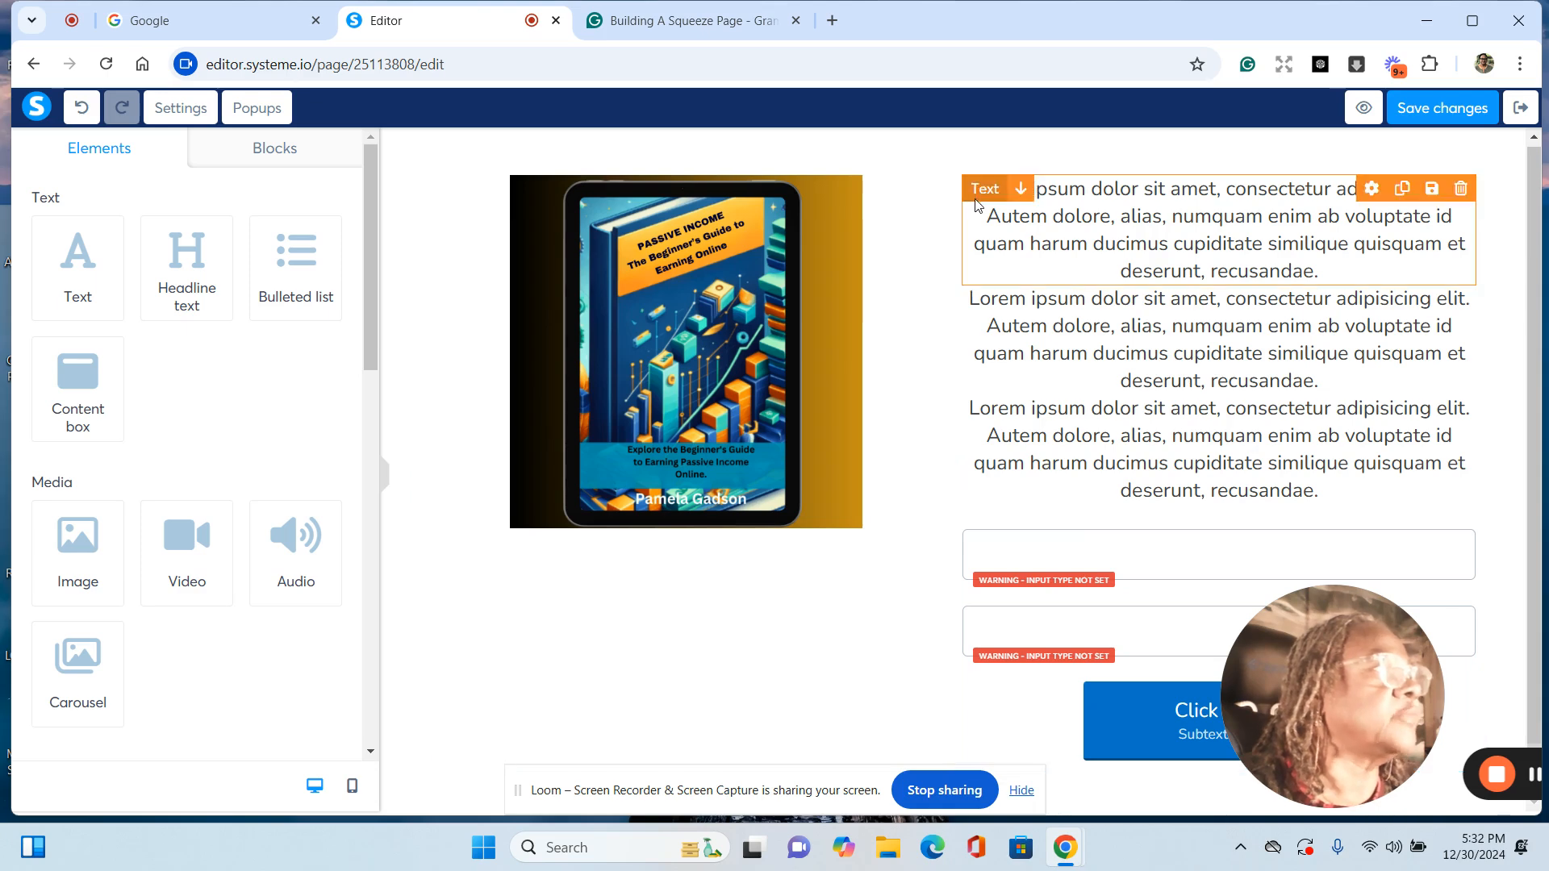
click(984, 221)
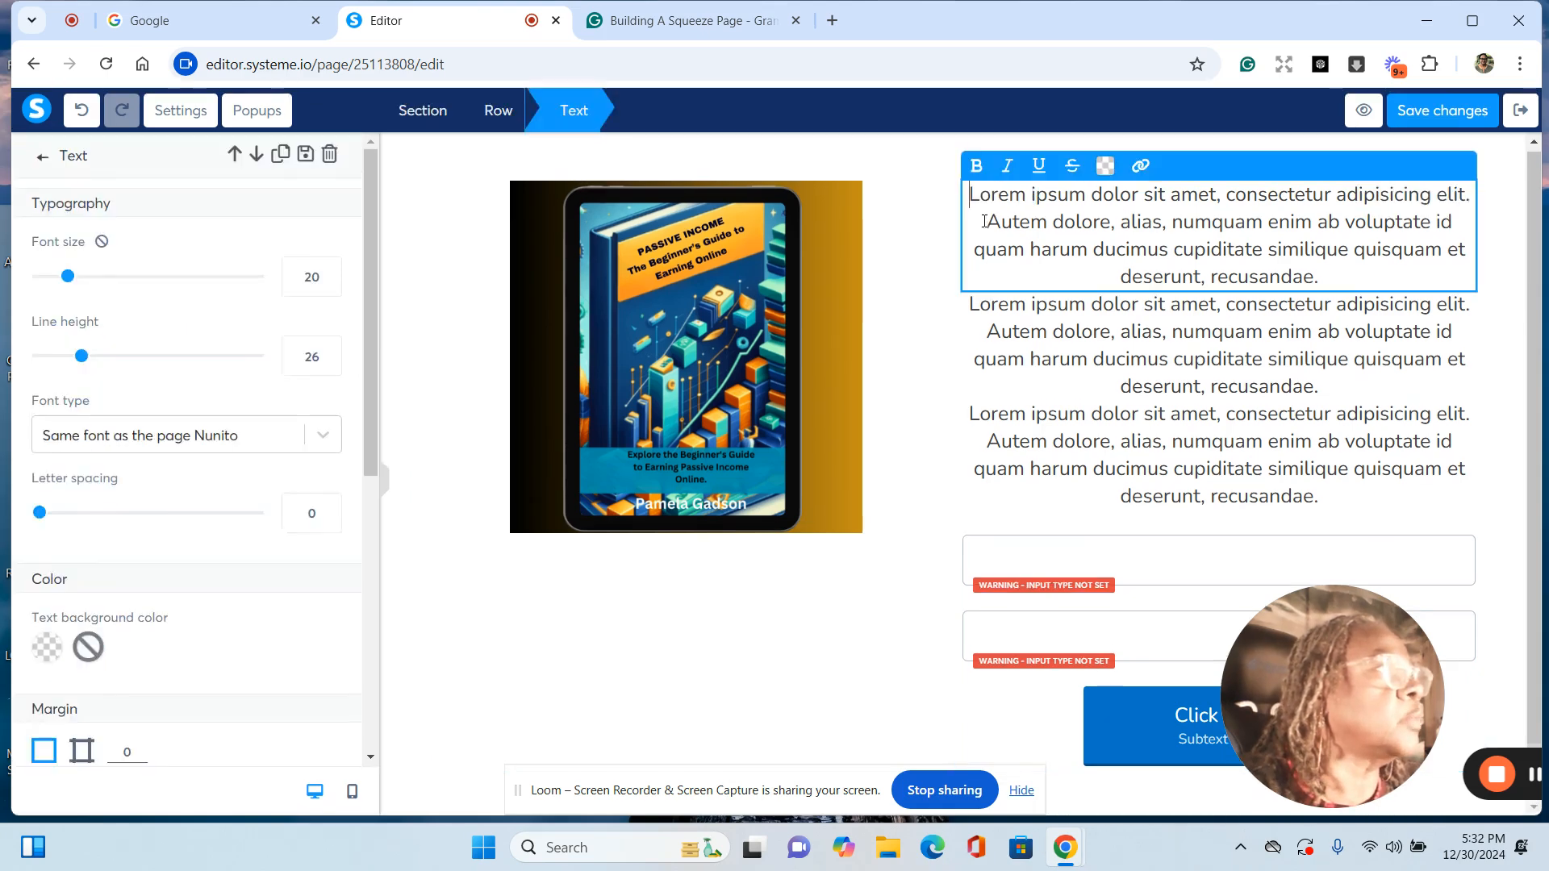
drag(970, 202, 1320, 278)
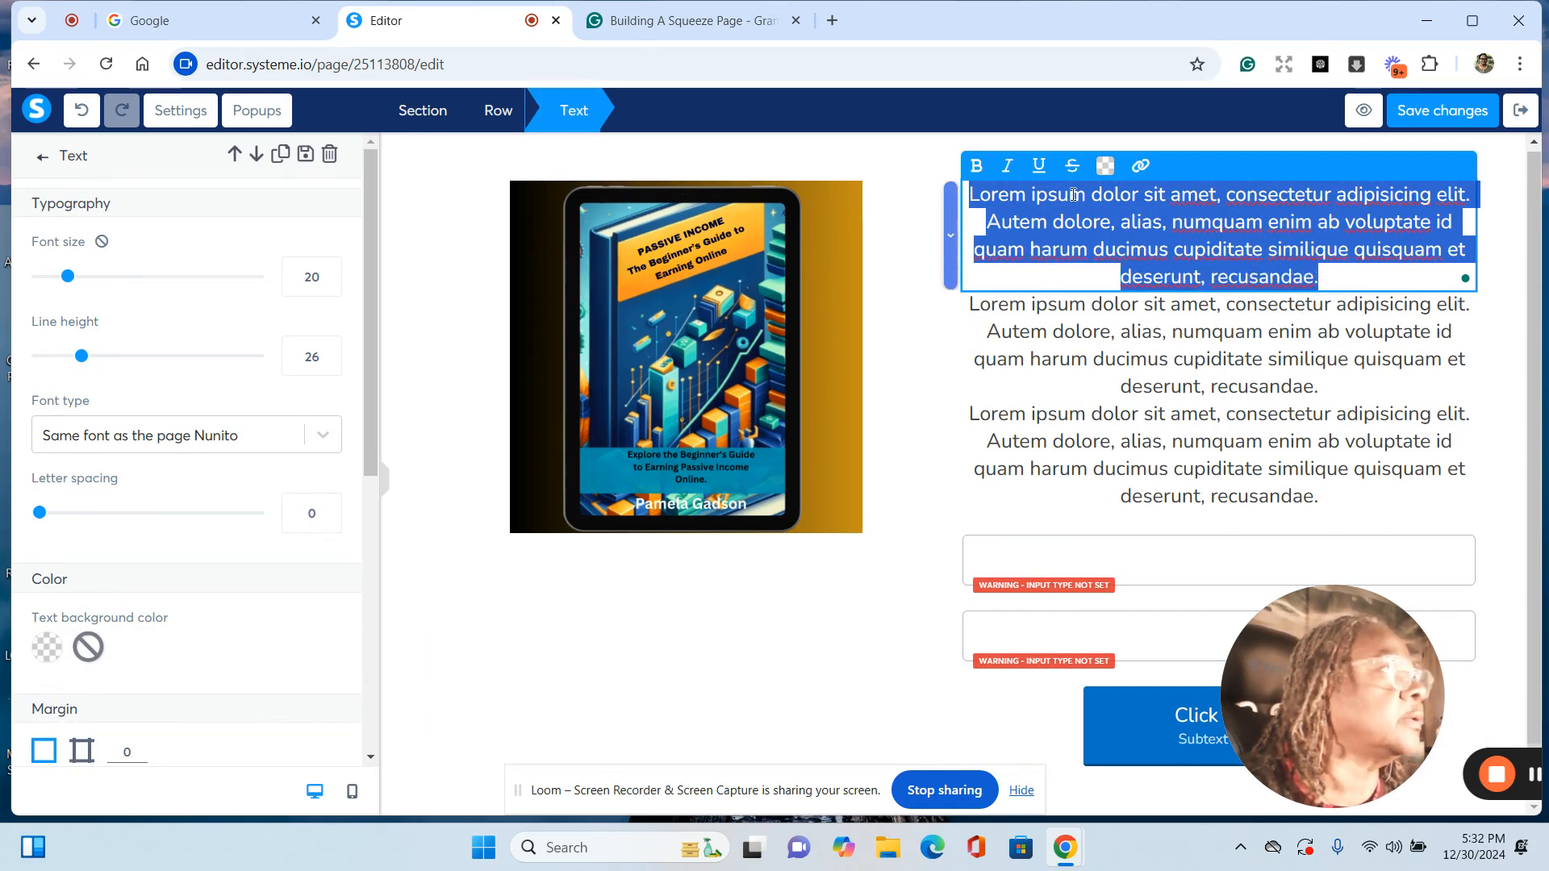
right_click(1058, 230)
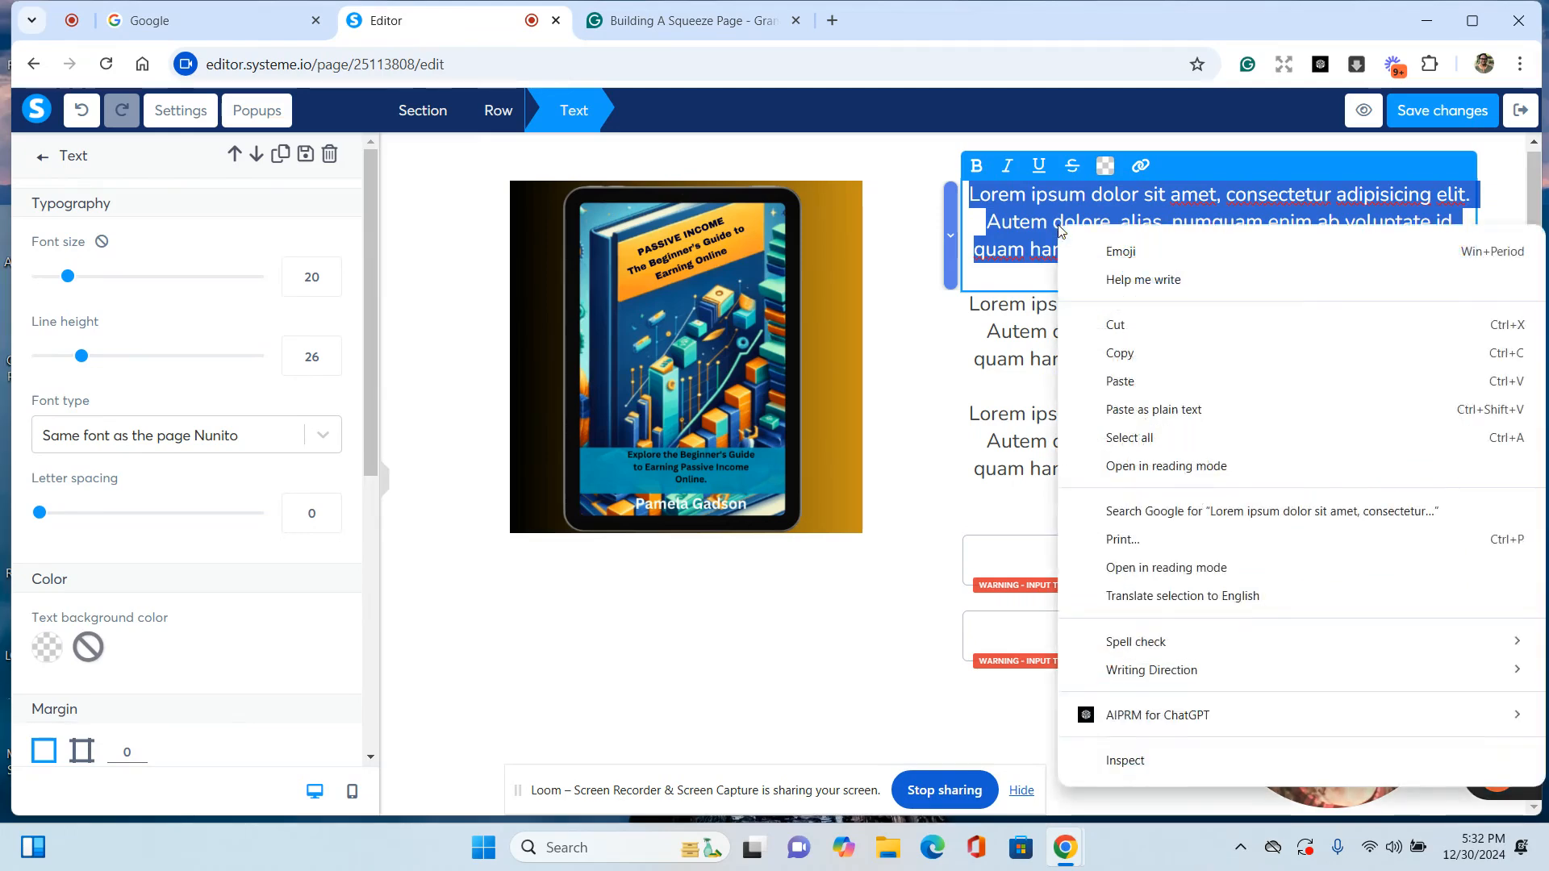
click(1122, 383)
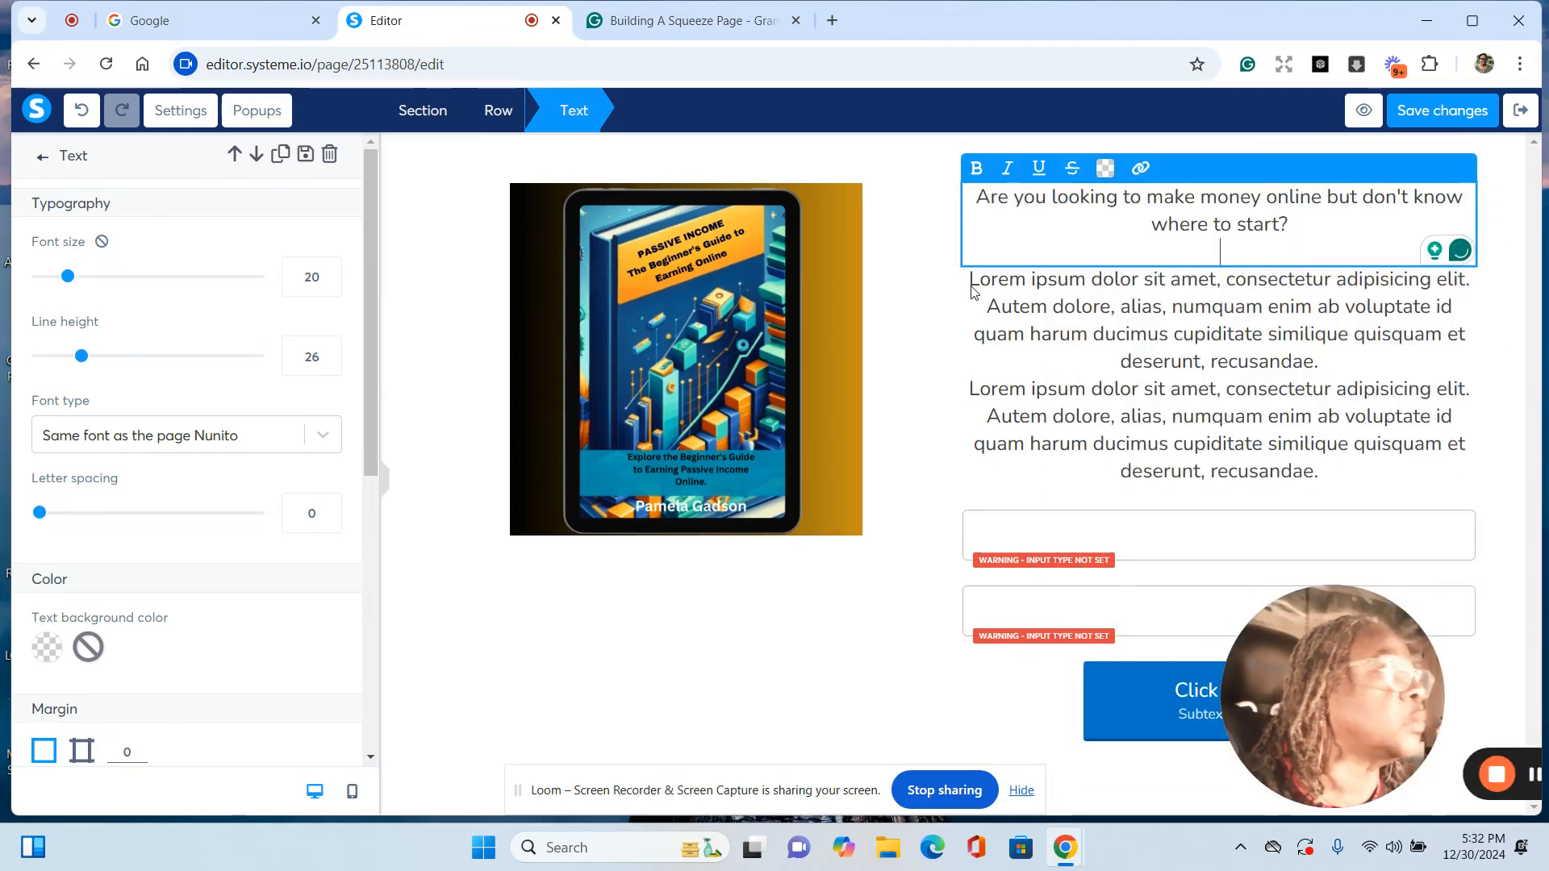
Step: Switch to the Grammarly document "Building A Squeeze Page" and copy paragraphs 2 and 3, starting from "Put your worries aside" without its number
click(694, 22)
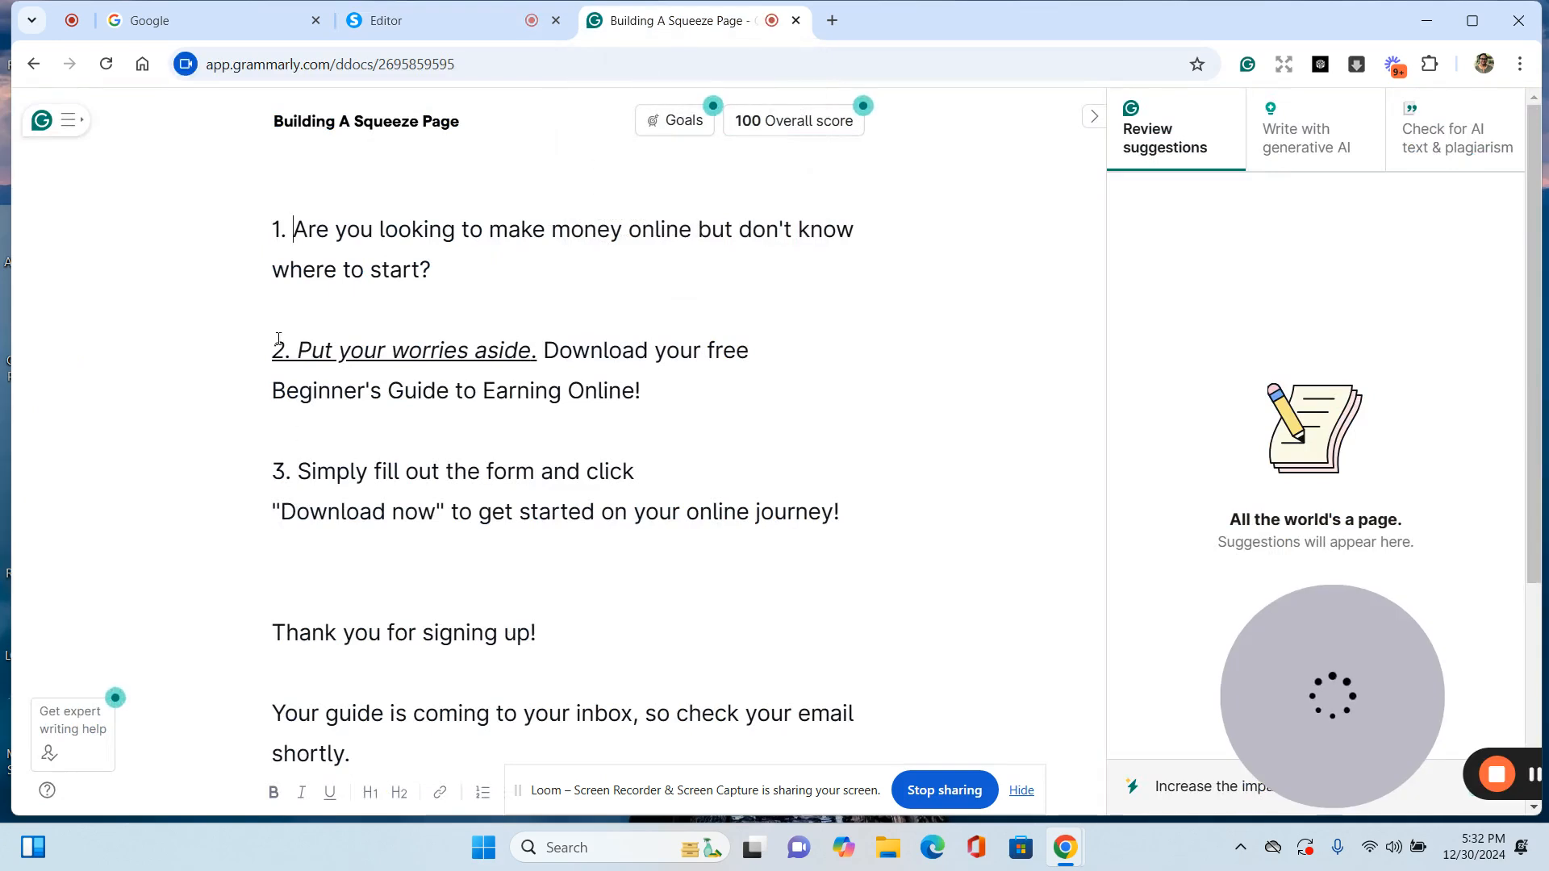
drag(299, 339, 333, 409)
click(737, 426)
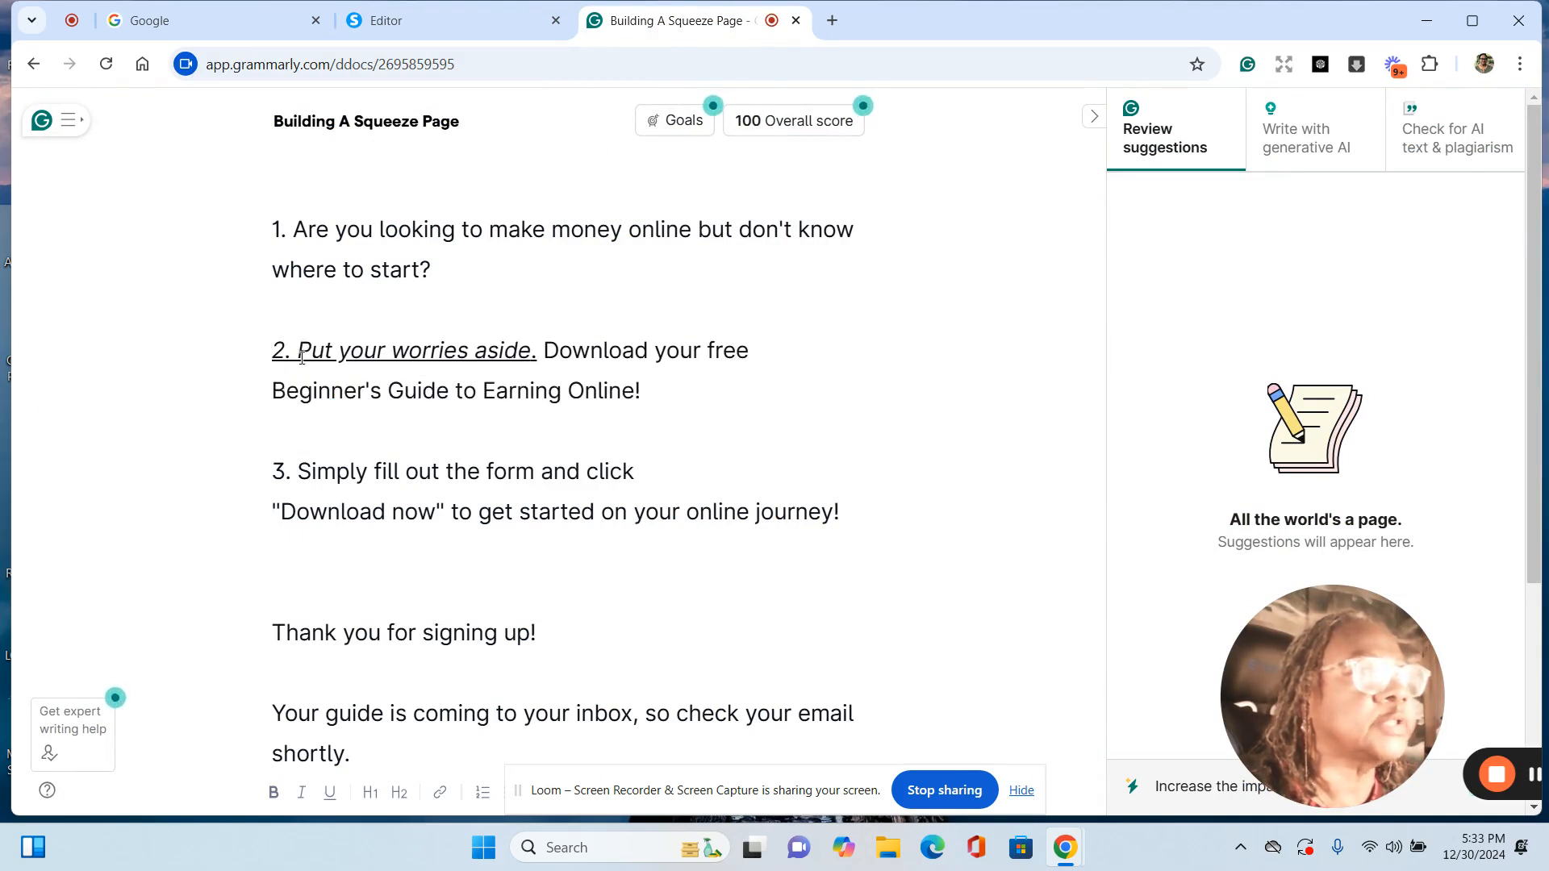
drag(300, 361, 992, 595)
right_click(415, 368)
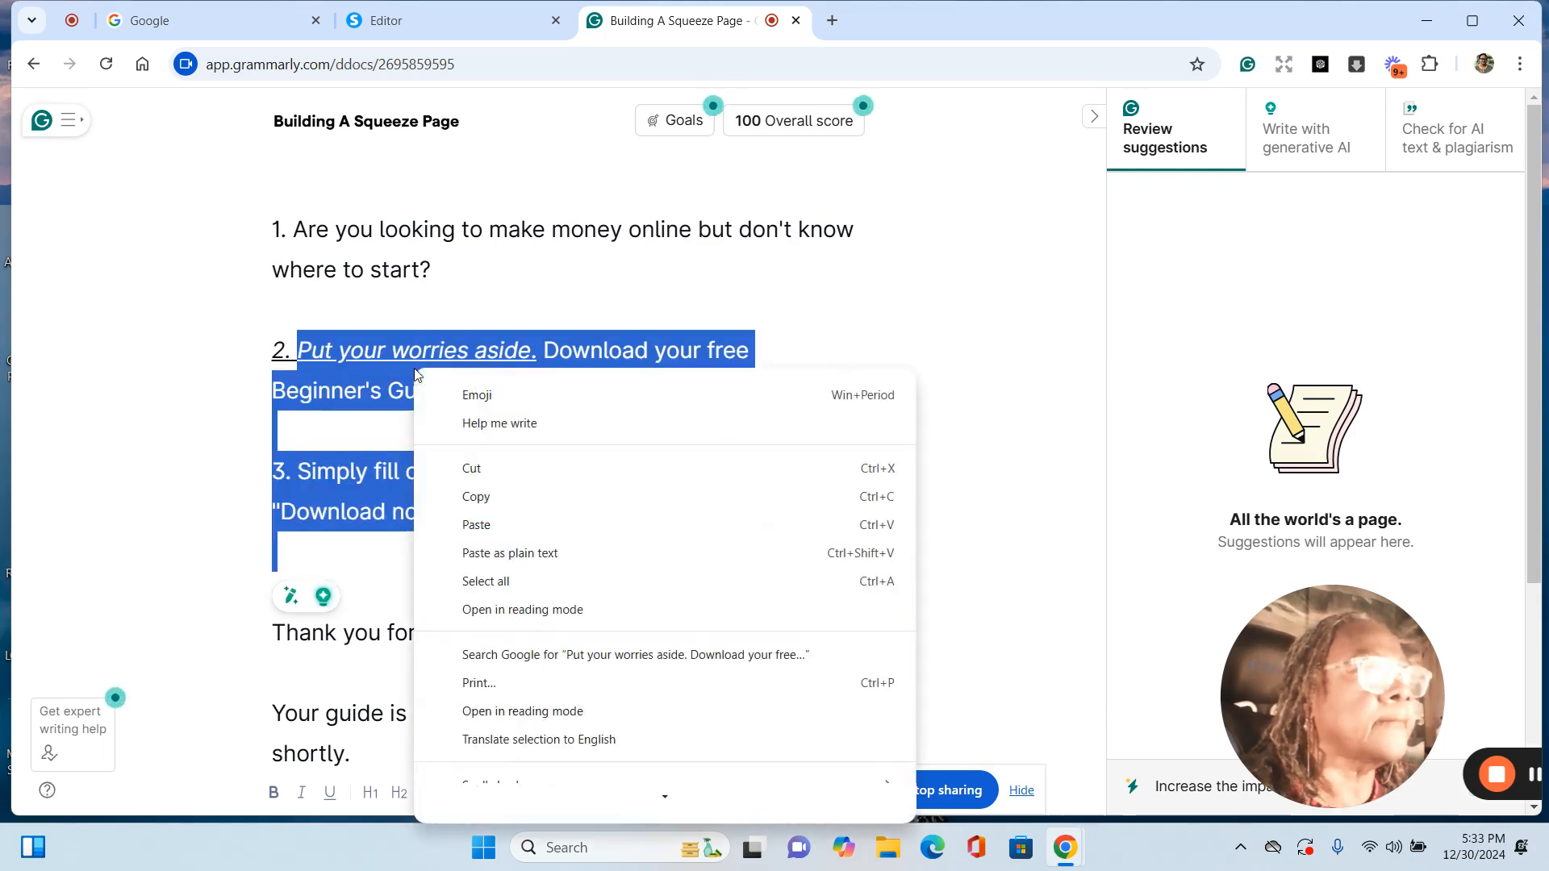
click(489, 498)
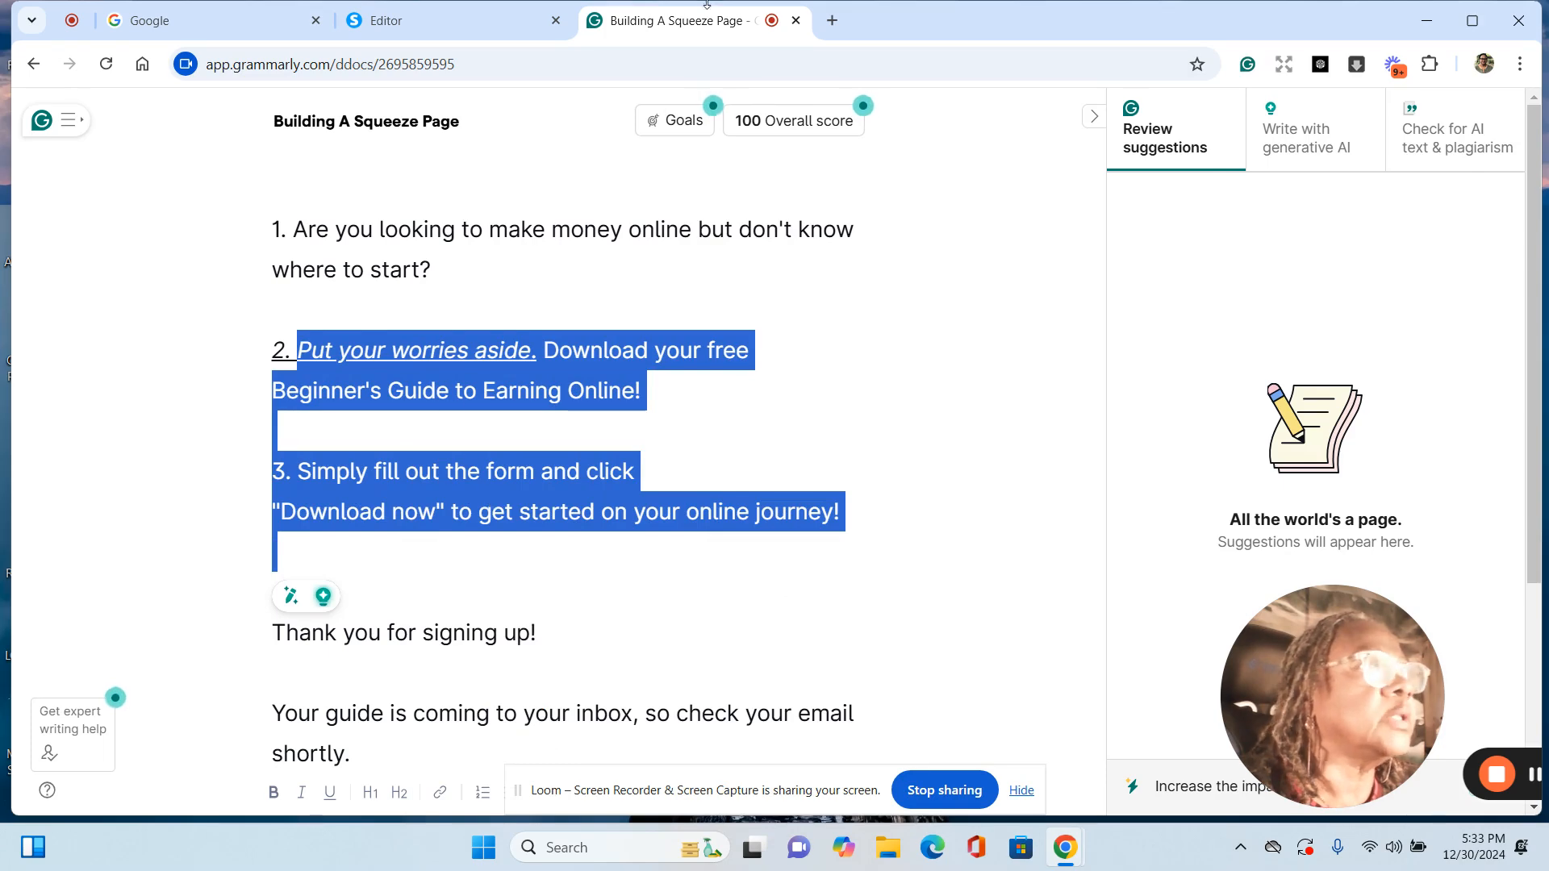
Step: Return to the systeme.io editor and replace the second placeholder text with the copied paragraphs beginning "Put your worries aside."
click(491, 12)
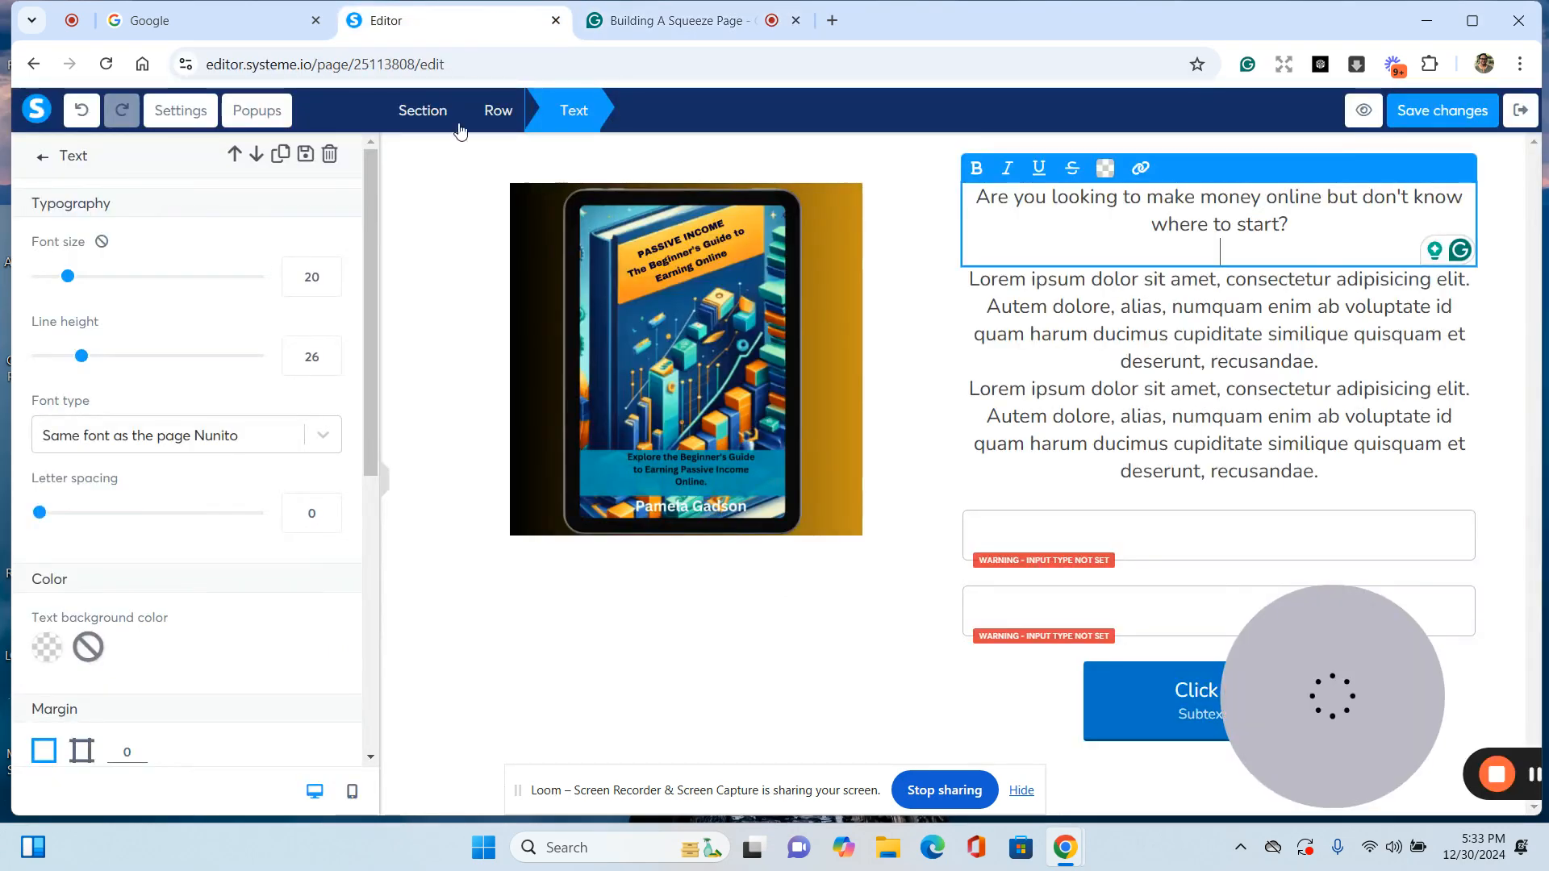
click(996, 326)
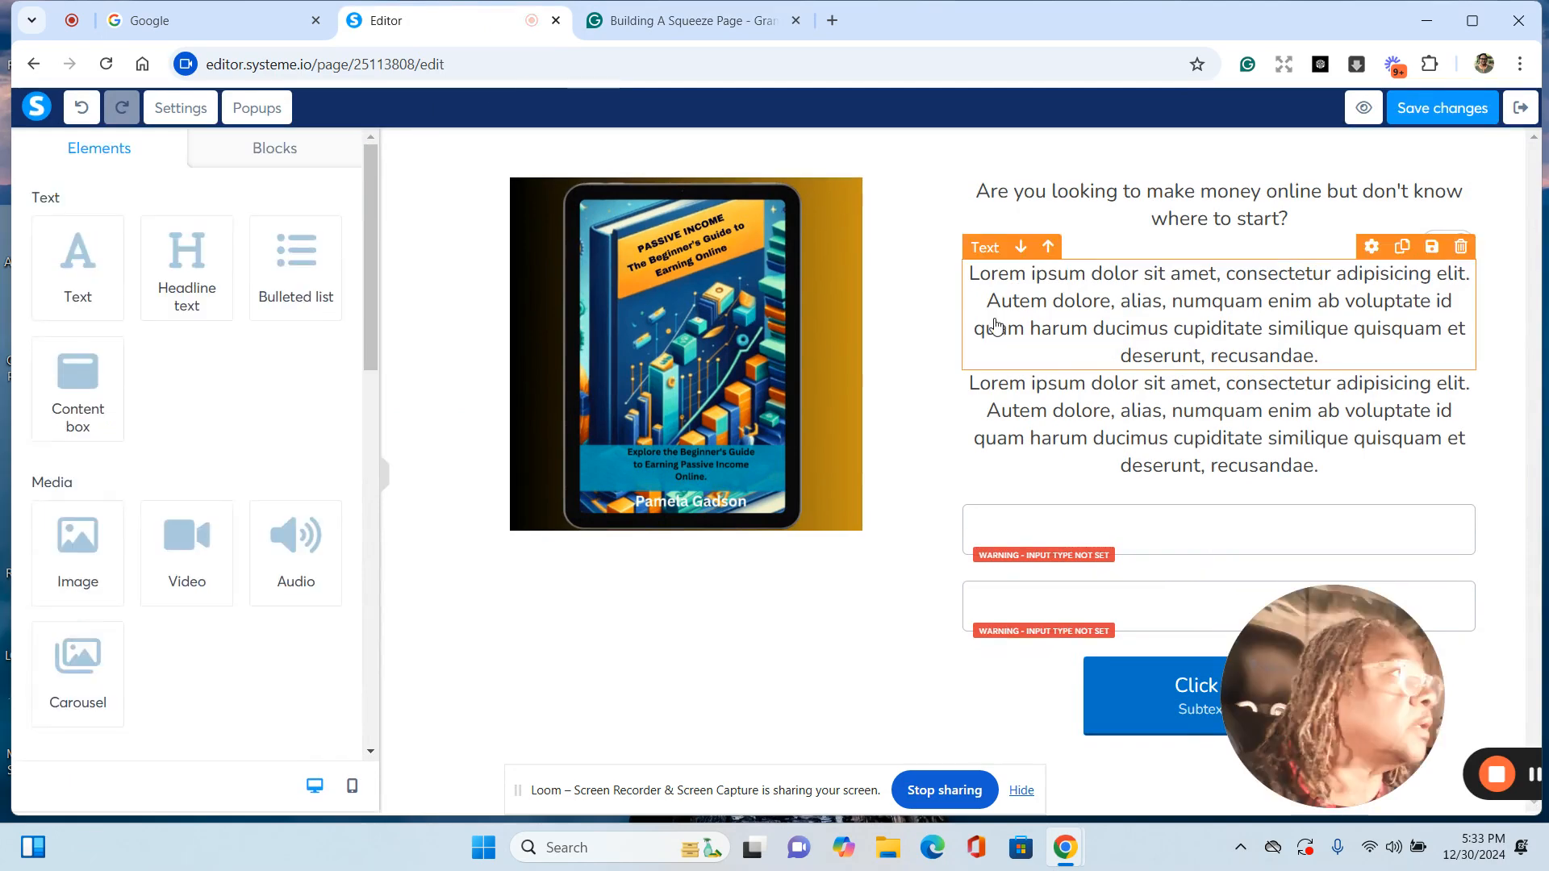
click(975, 280)
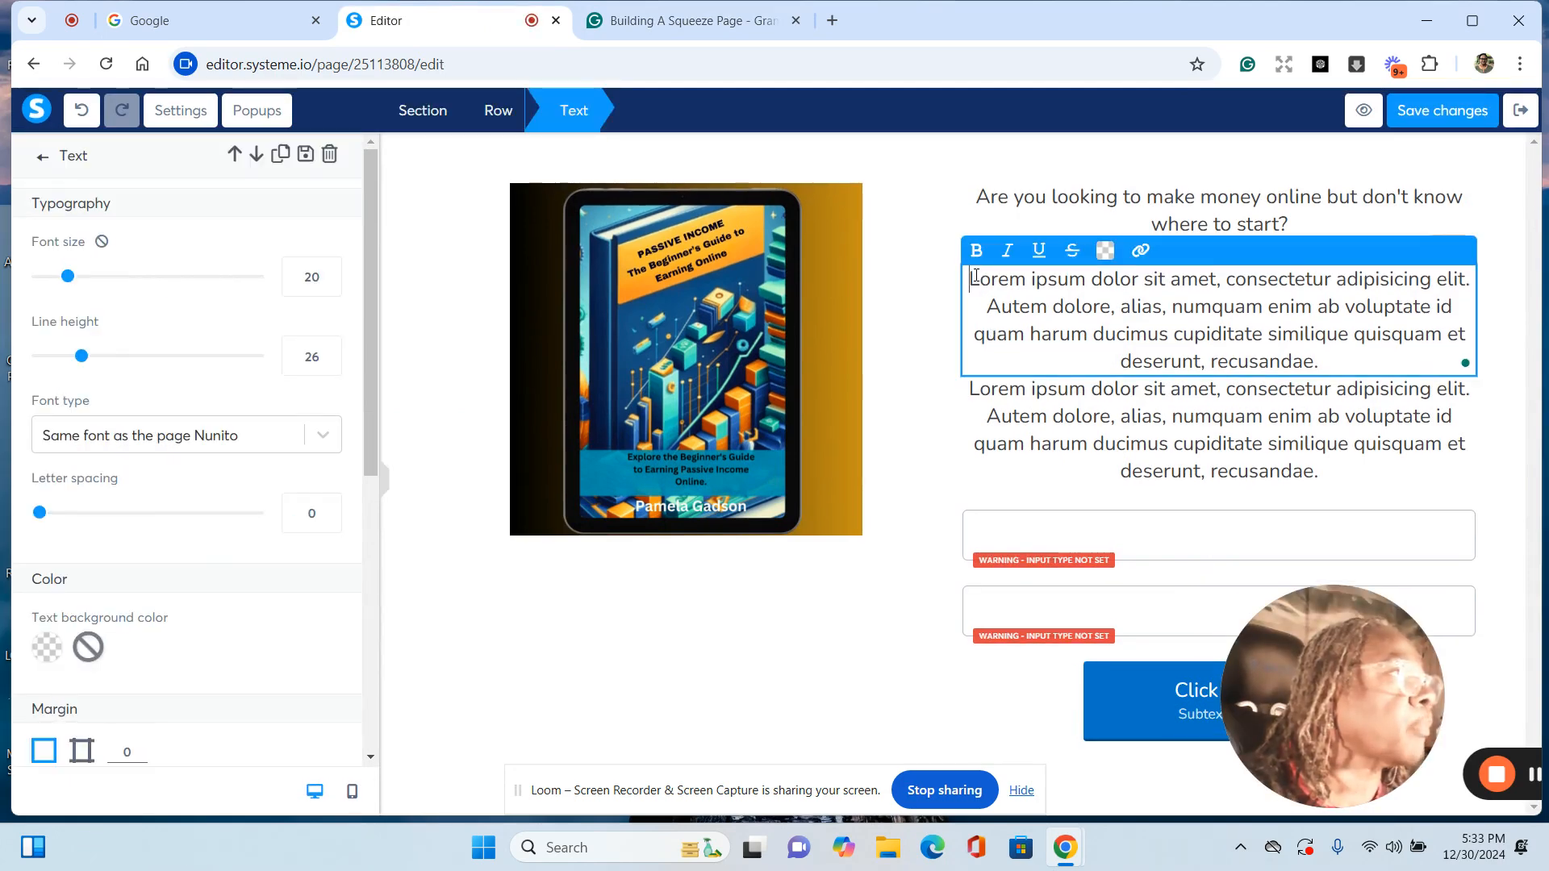
drag(968, 287, 1316, 371)
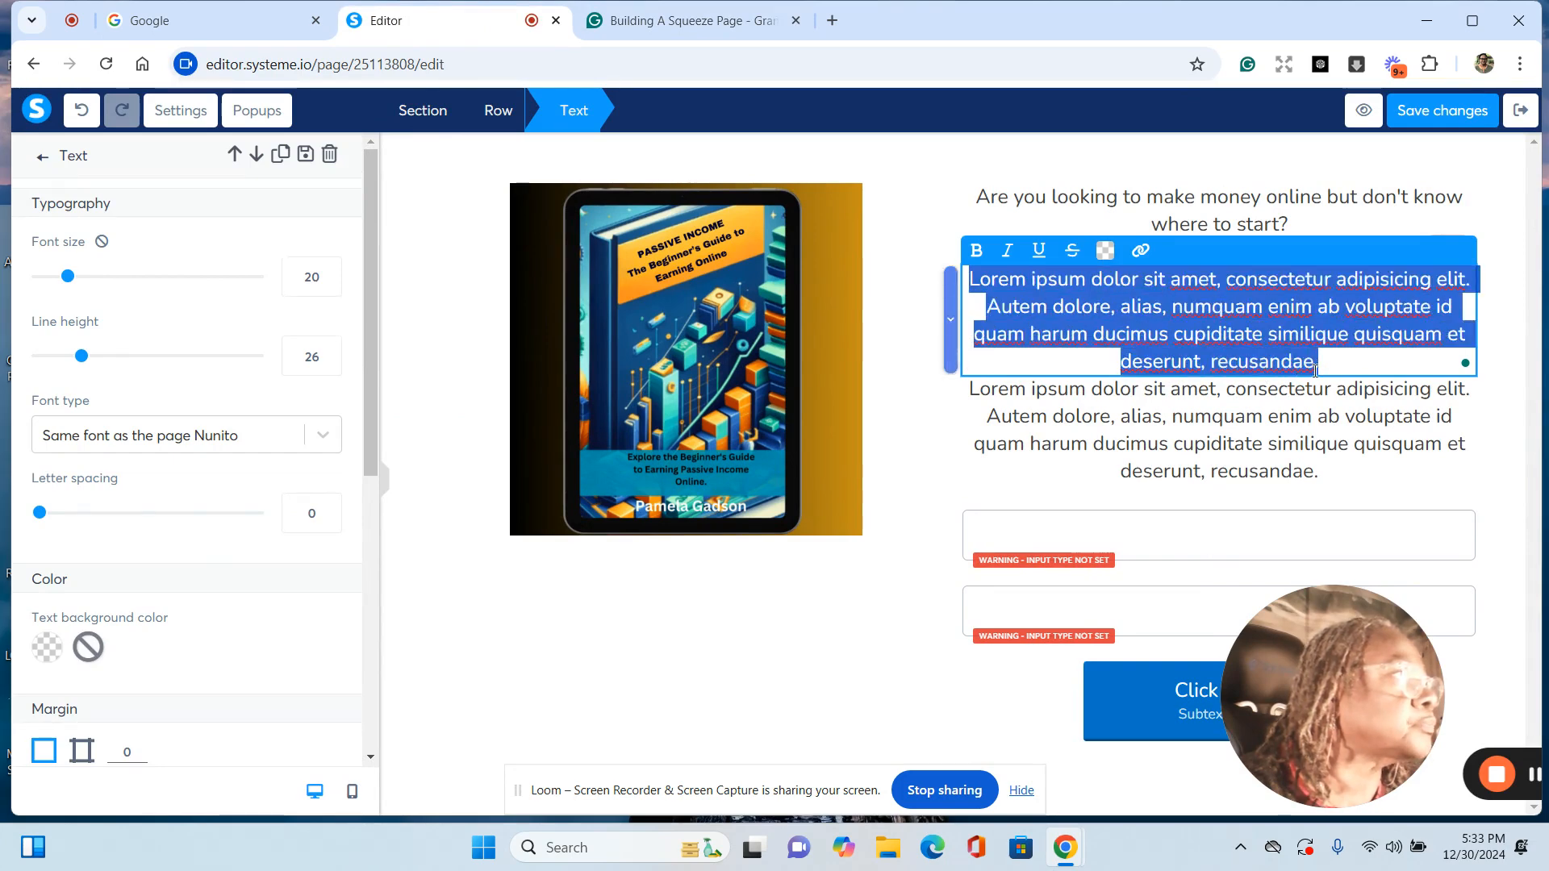
right_click(1120, 313)
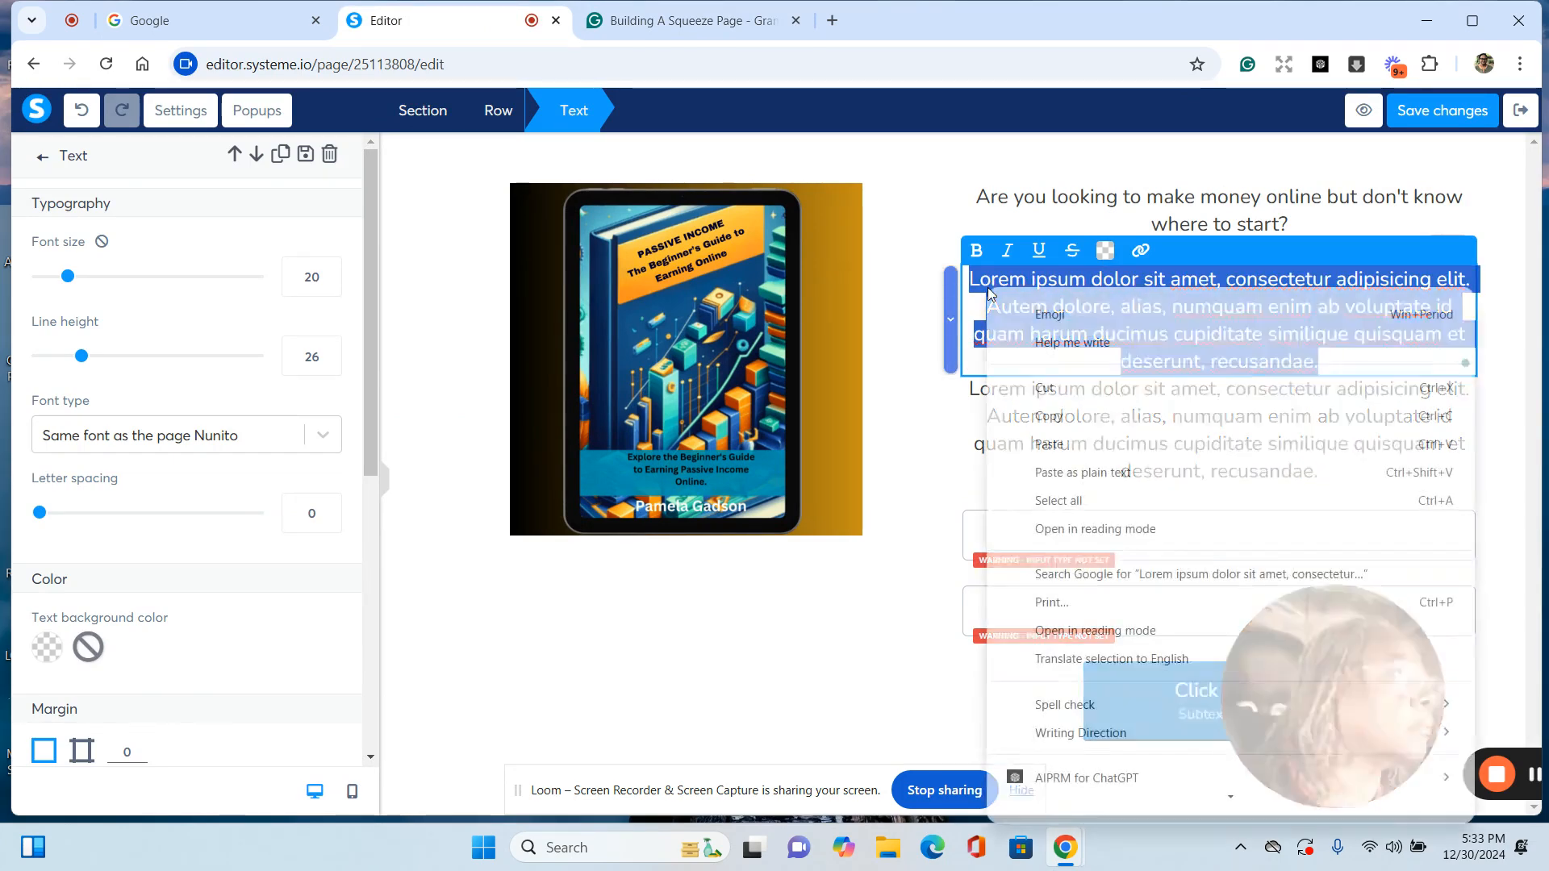
click(1057, 446)
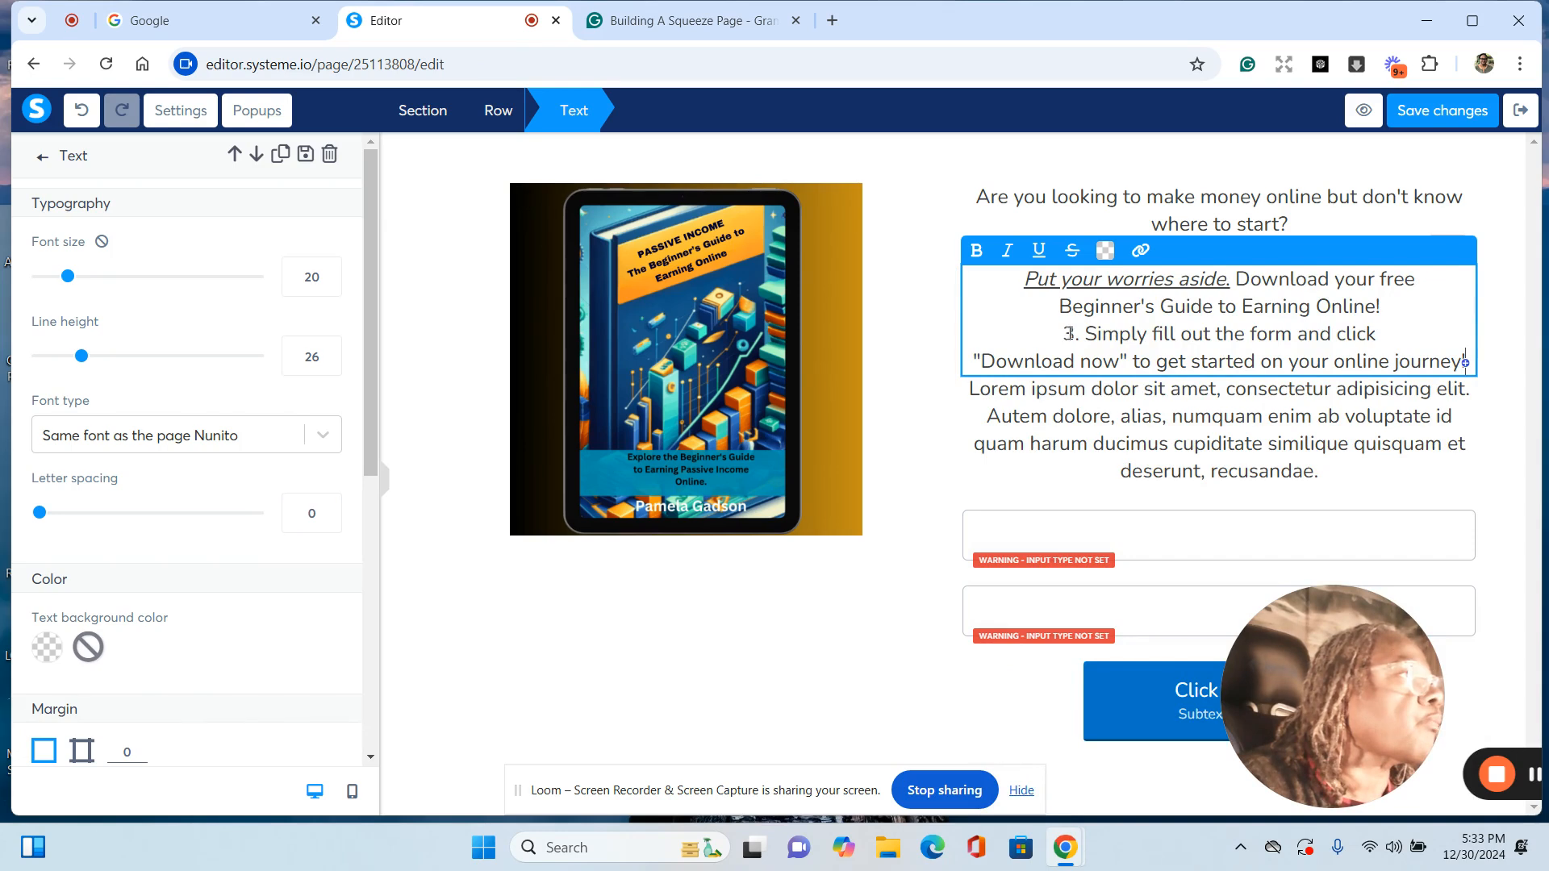
Step: Copy the sentence "3. Simply fill out the form and click "Download now"..." from the second text block and paste it over the third placeholder text
drag(1062, 335, 1520, 370)
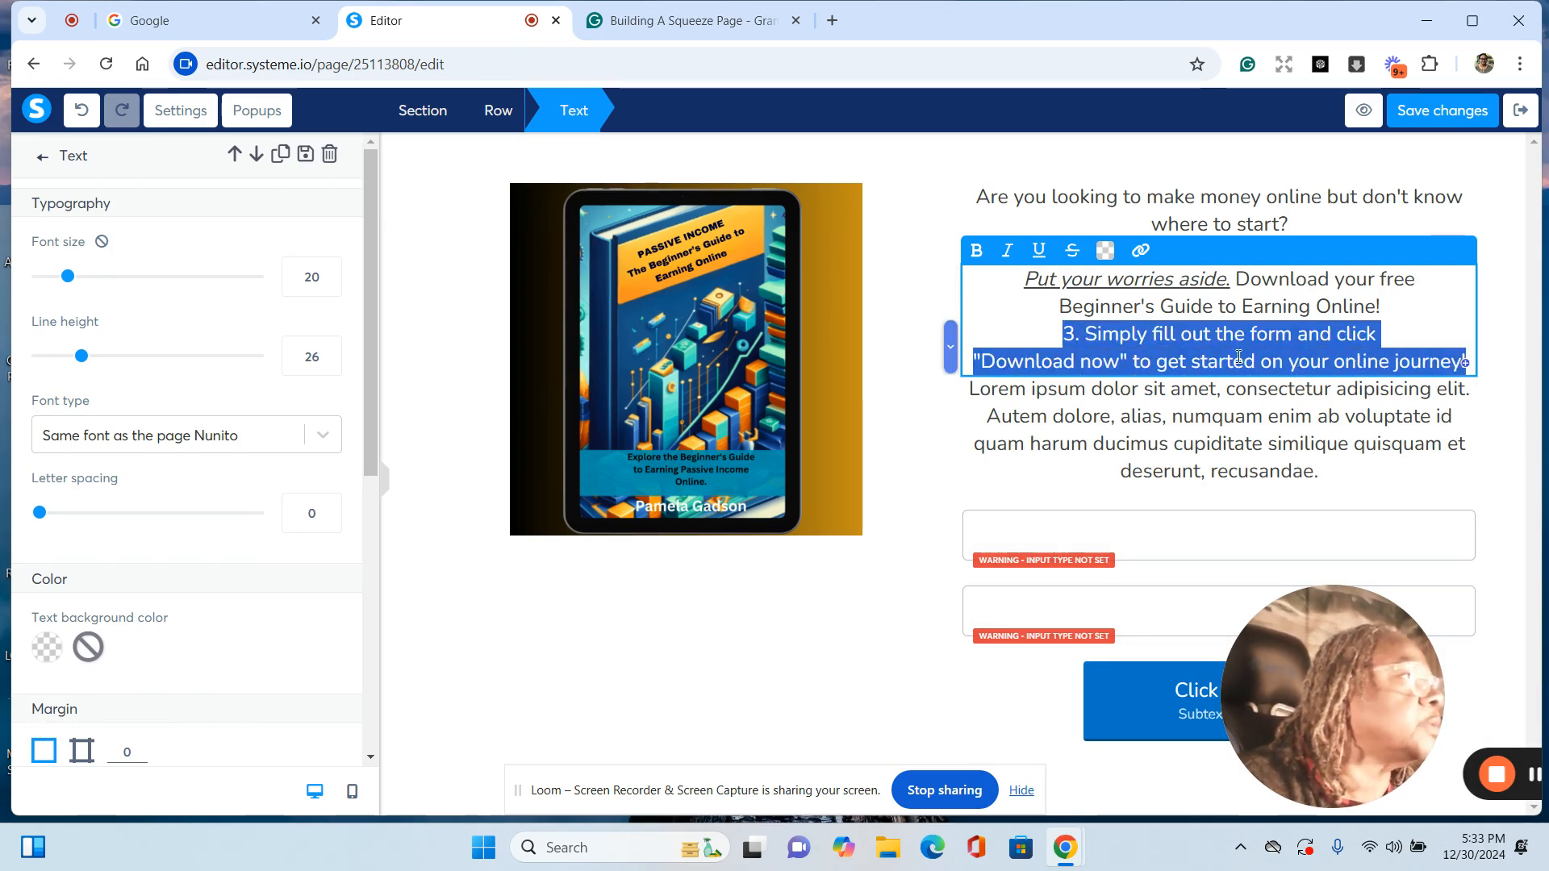
right_click(1208, 348)
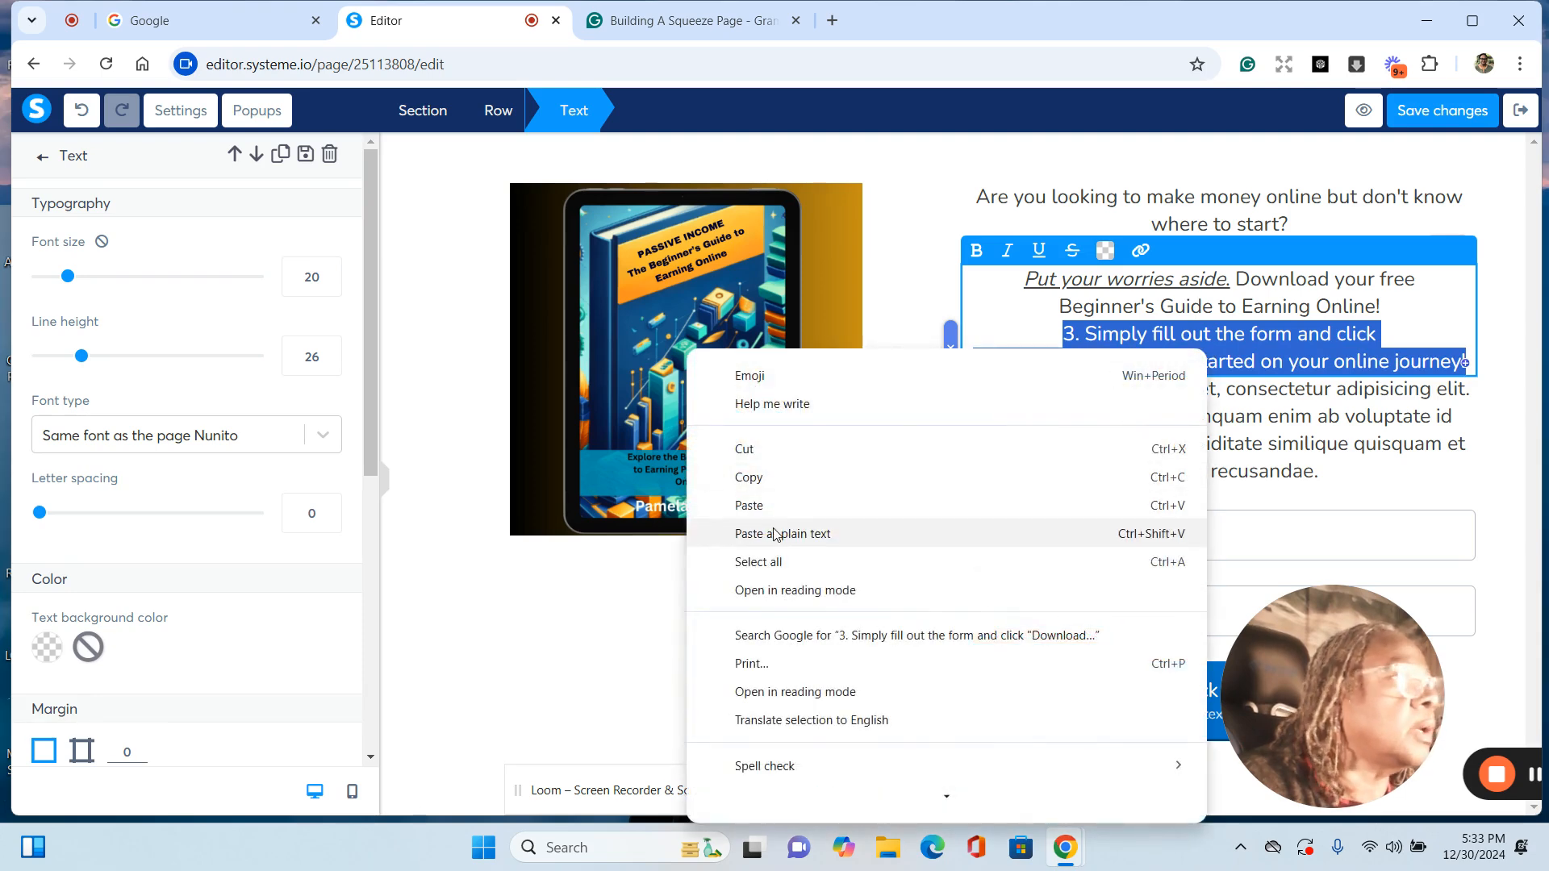
click(750, 477)
click(965, 409)
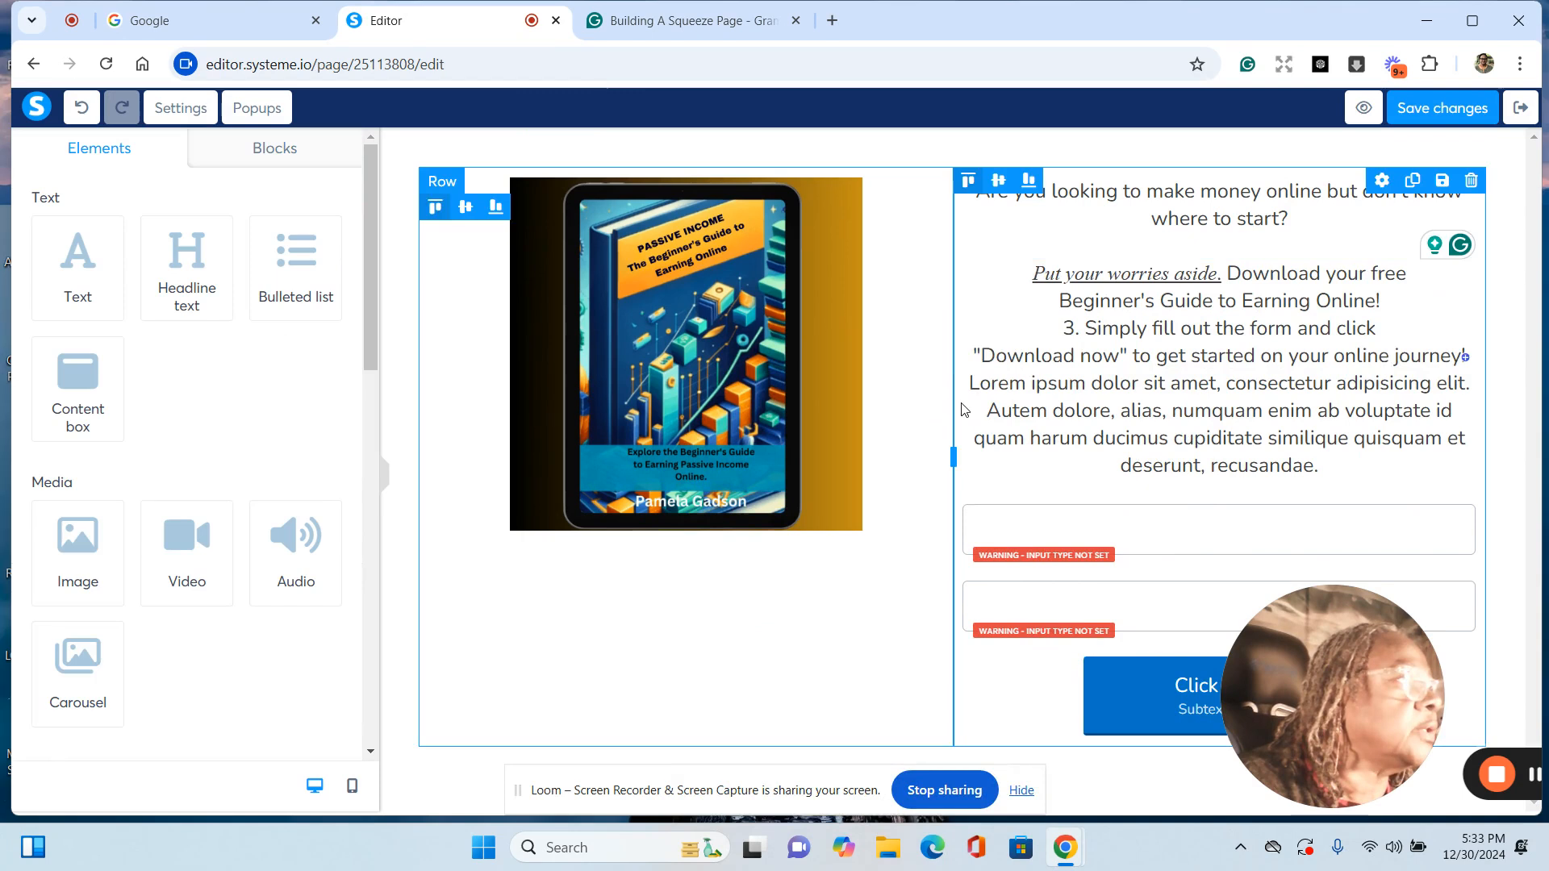
click(971, 395)
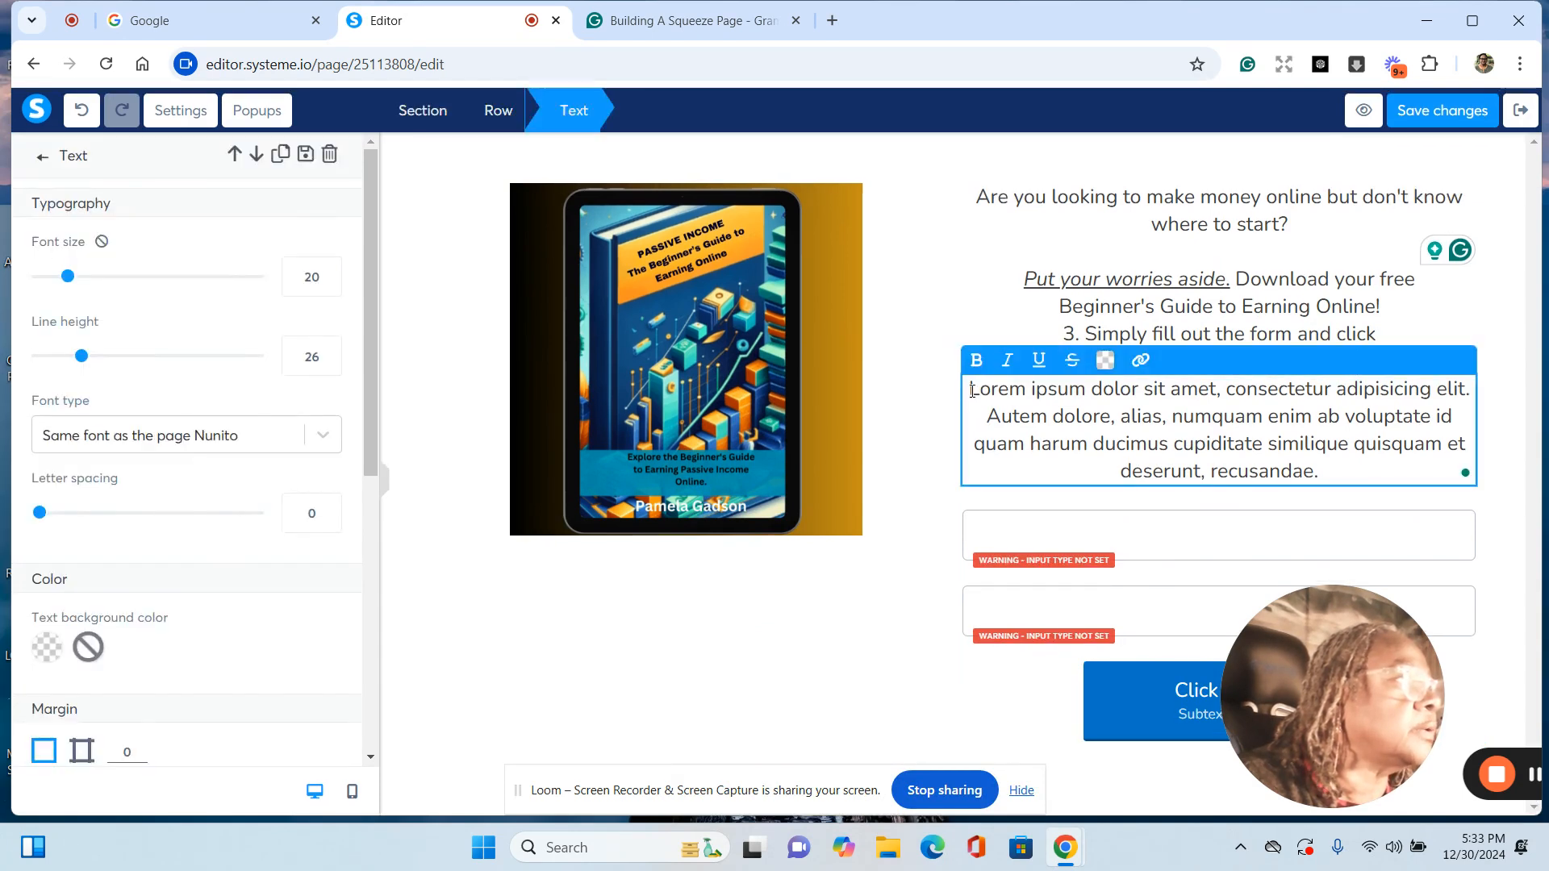
drag(972, 401, 1319, 472)
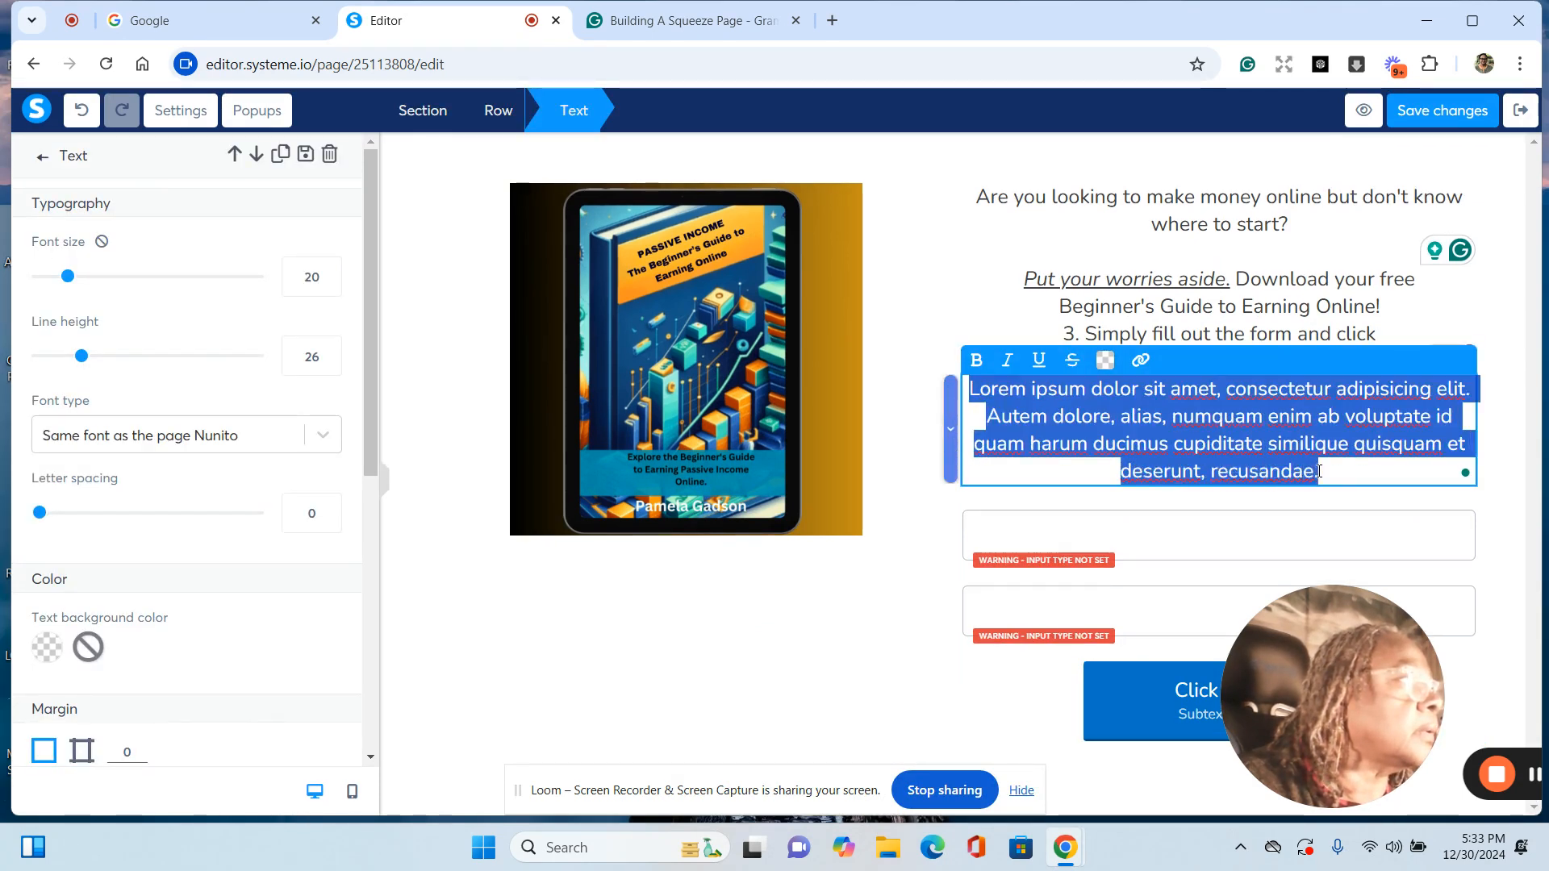
right_click(1158, 401)
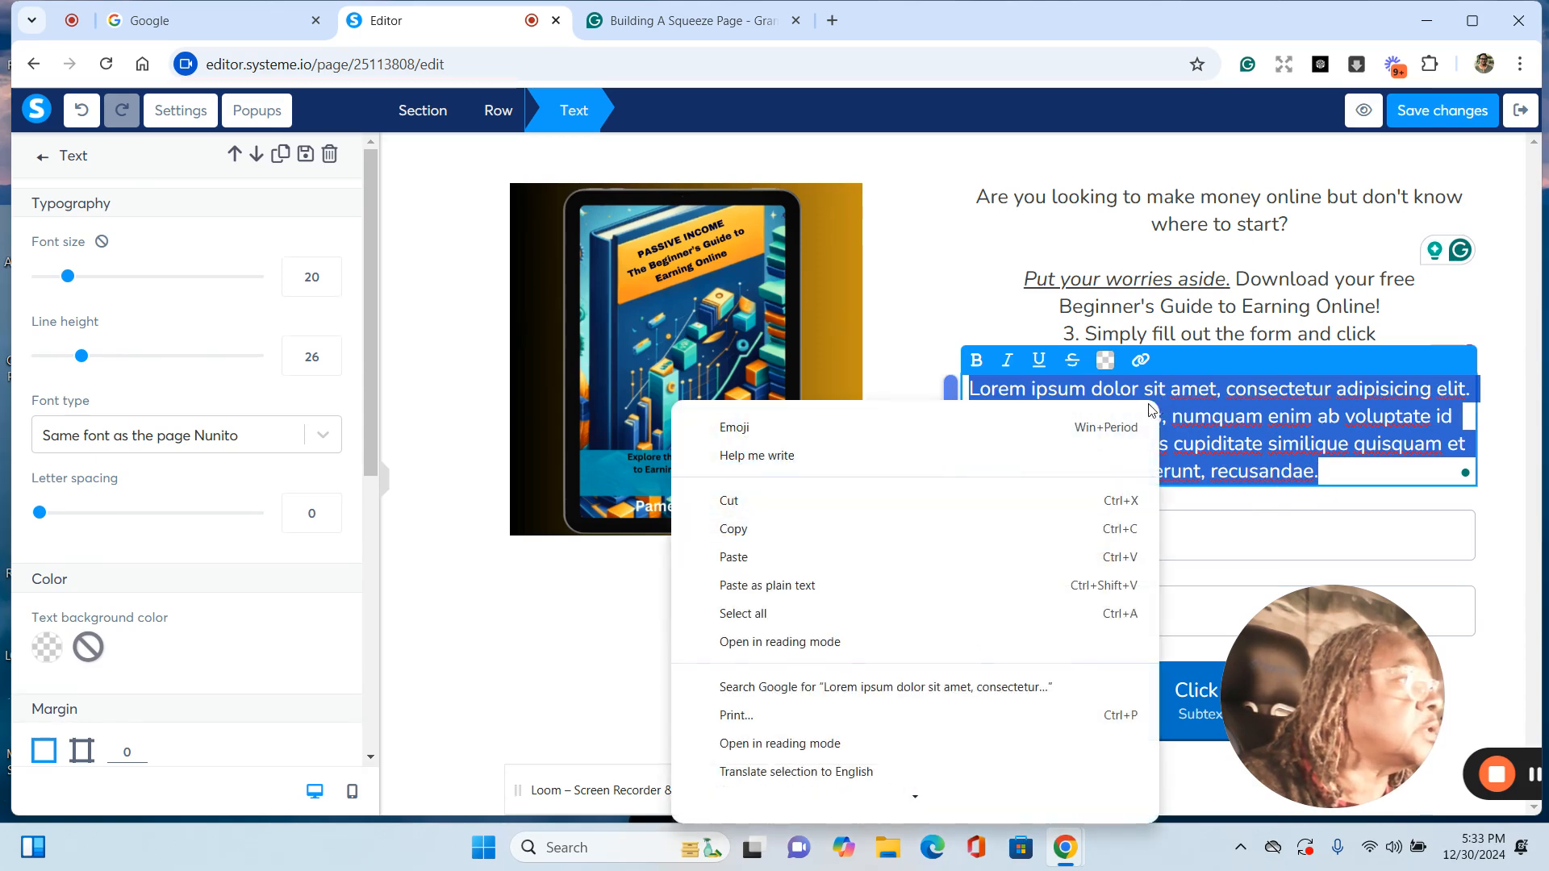
click(744, 557)
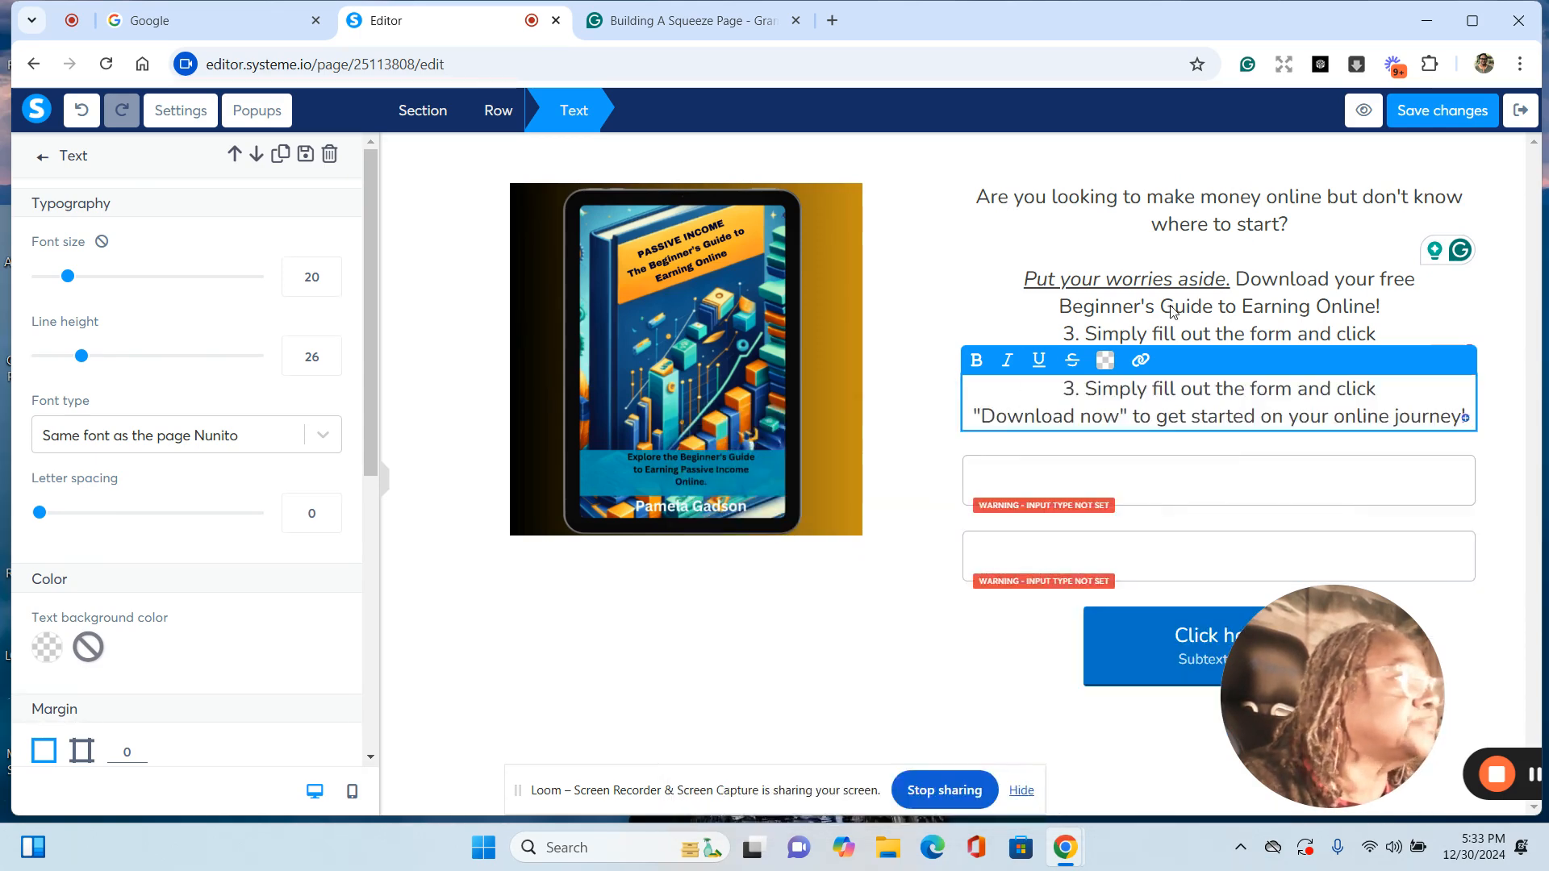
Step: Cut the duplicate sentence starting "3. Simply fill out the form" out of the second text block
click(965, 316)
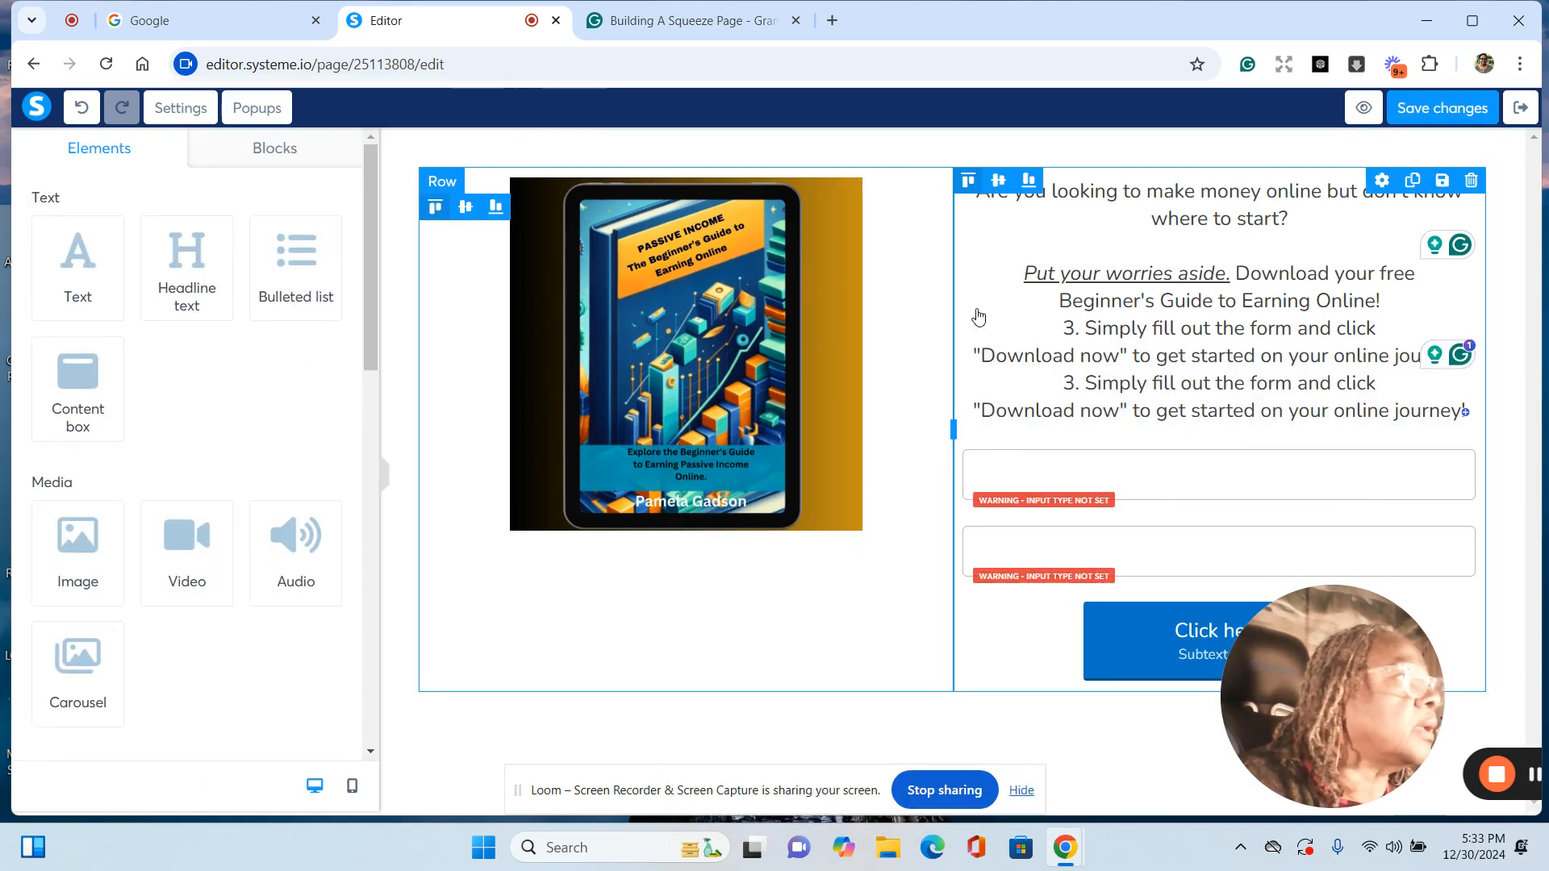
triple_click(1066, 334)
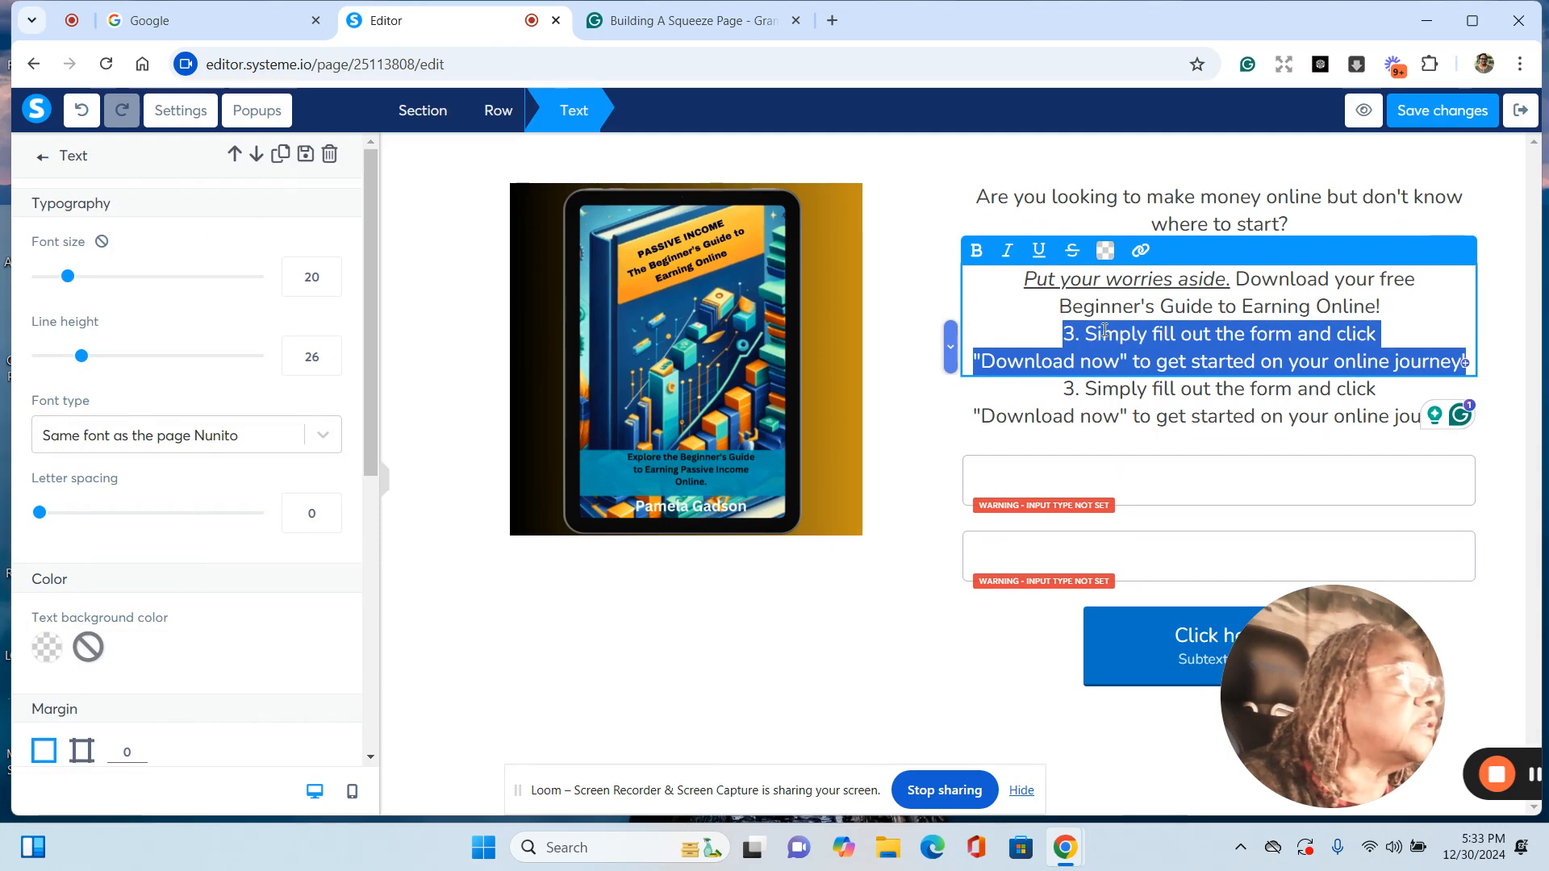
right_click(1104, 330)
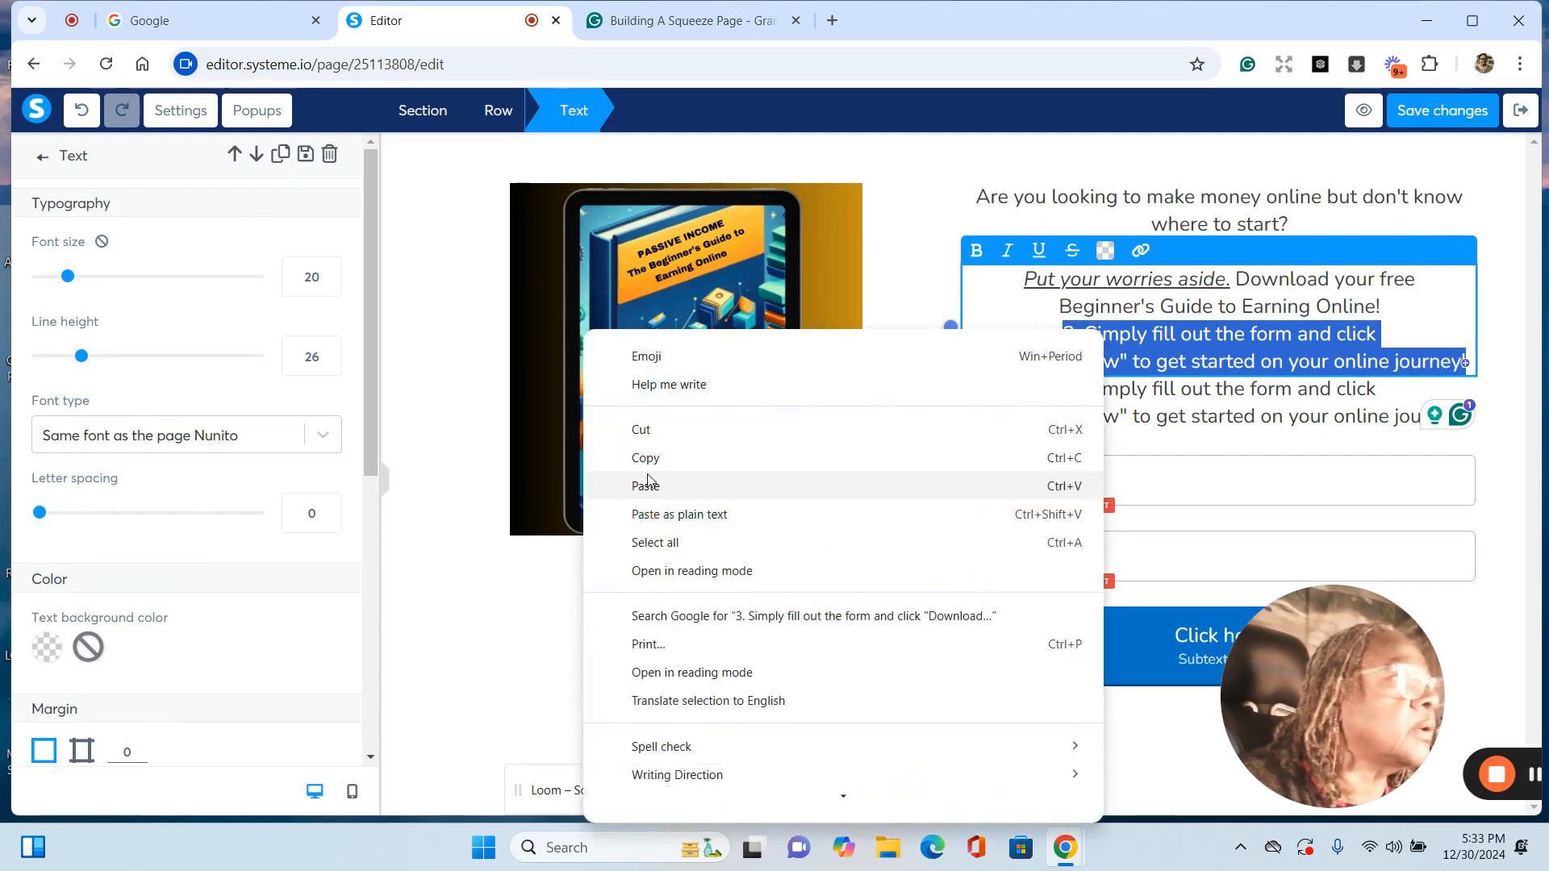
click(643, 430)
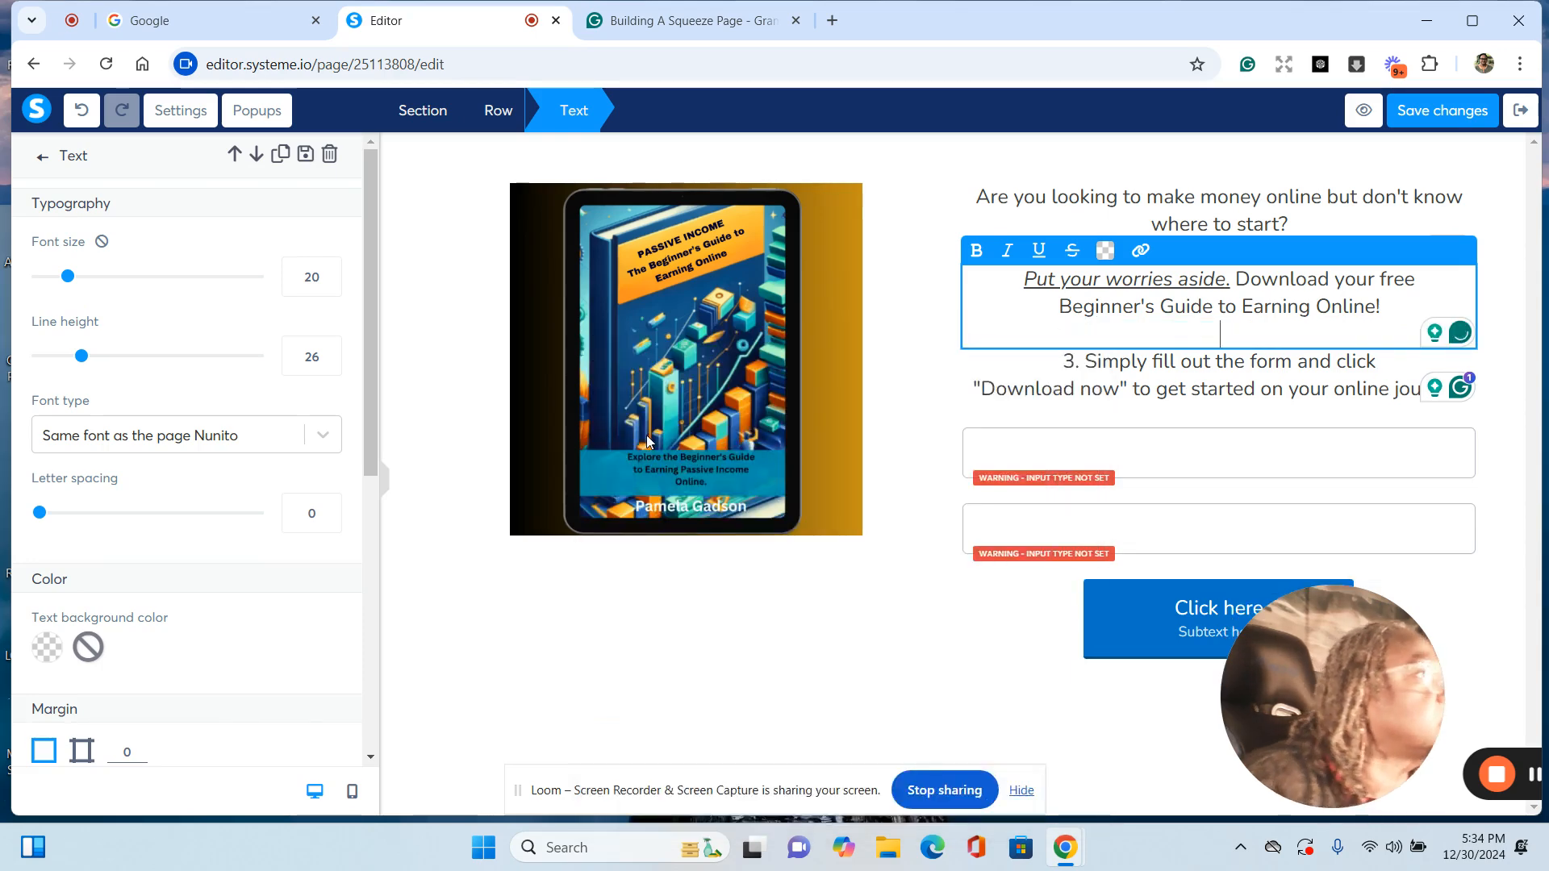
Step: Remove the number "3." from the start of the third text block so it begins with "Simply fill out the form"
click(1090, 367)
click(1080, 355)
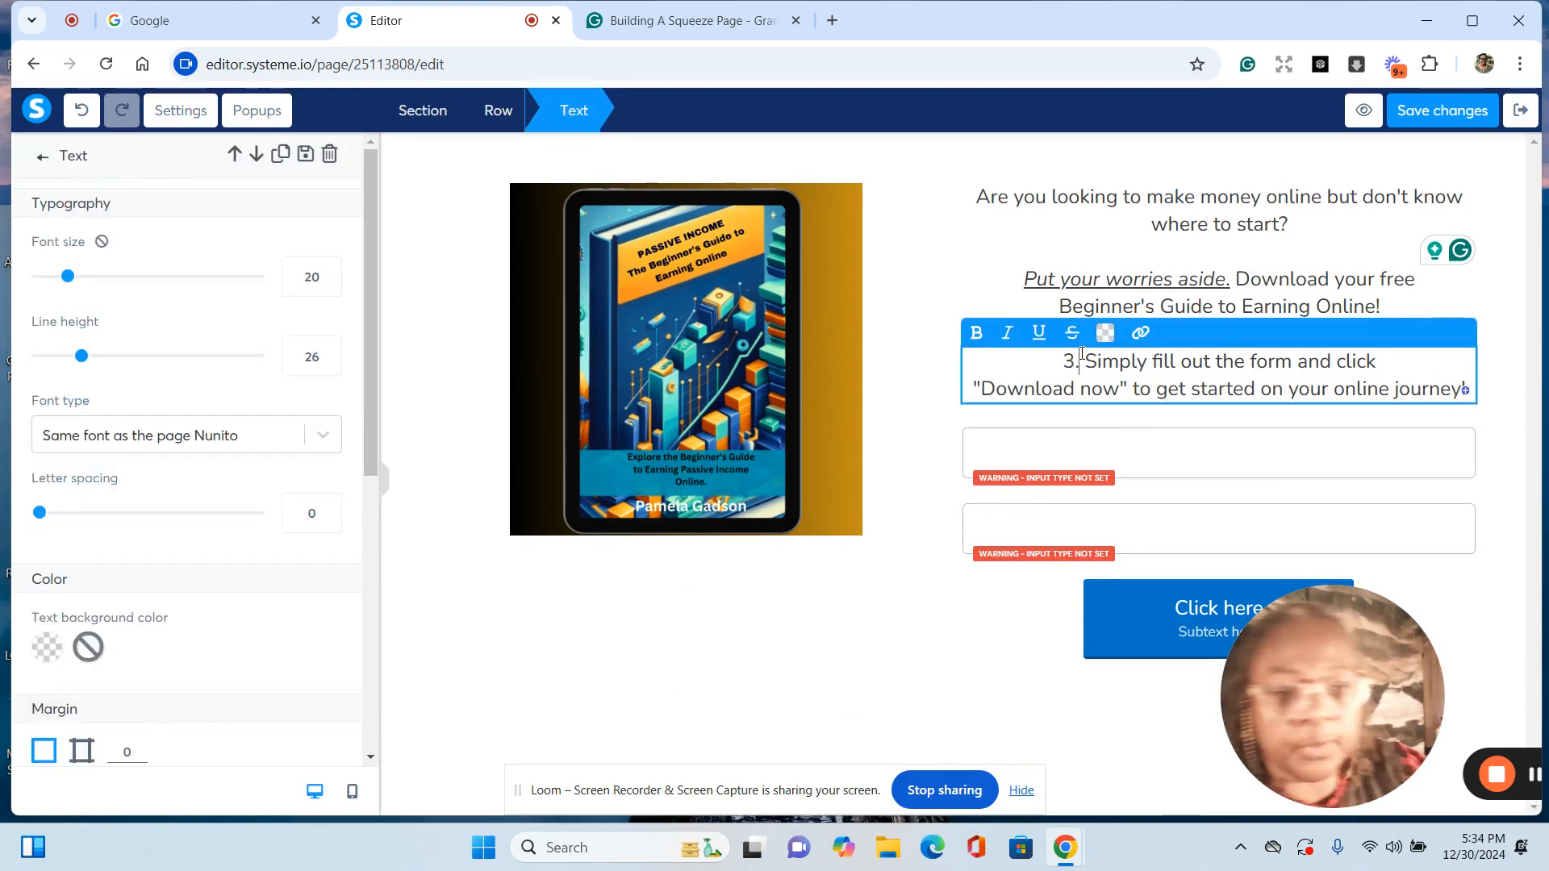
key(BackSpace)
key(BackSpace)
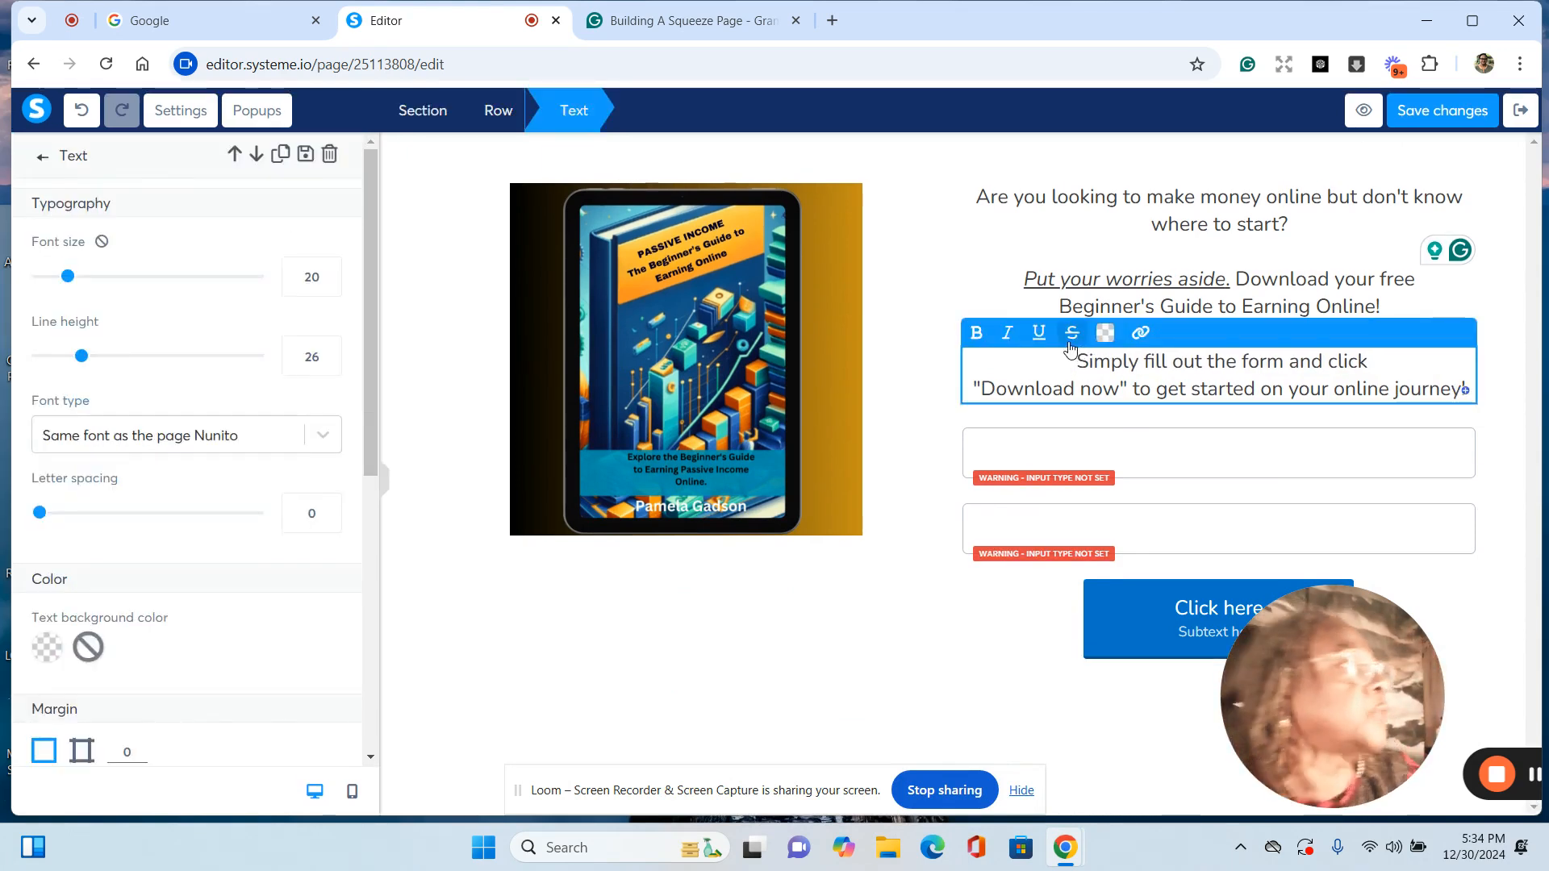
click(960, 299)
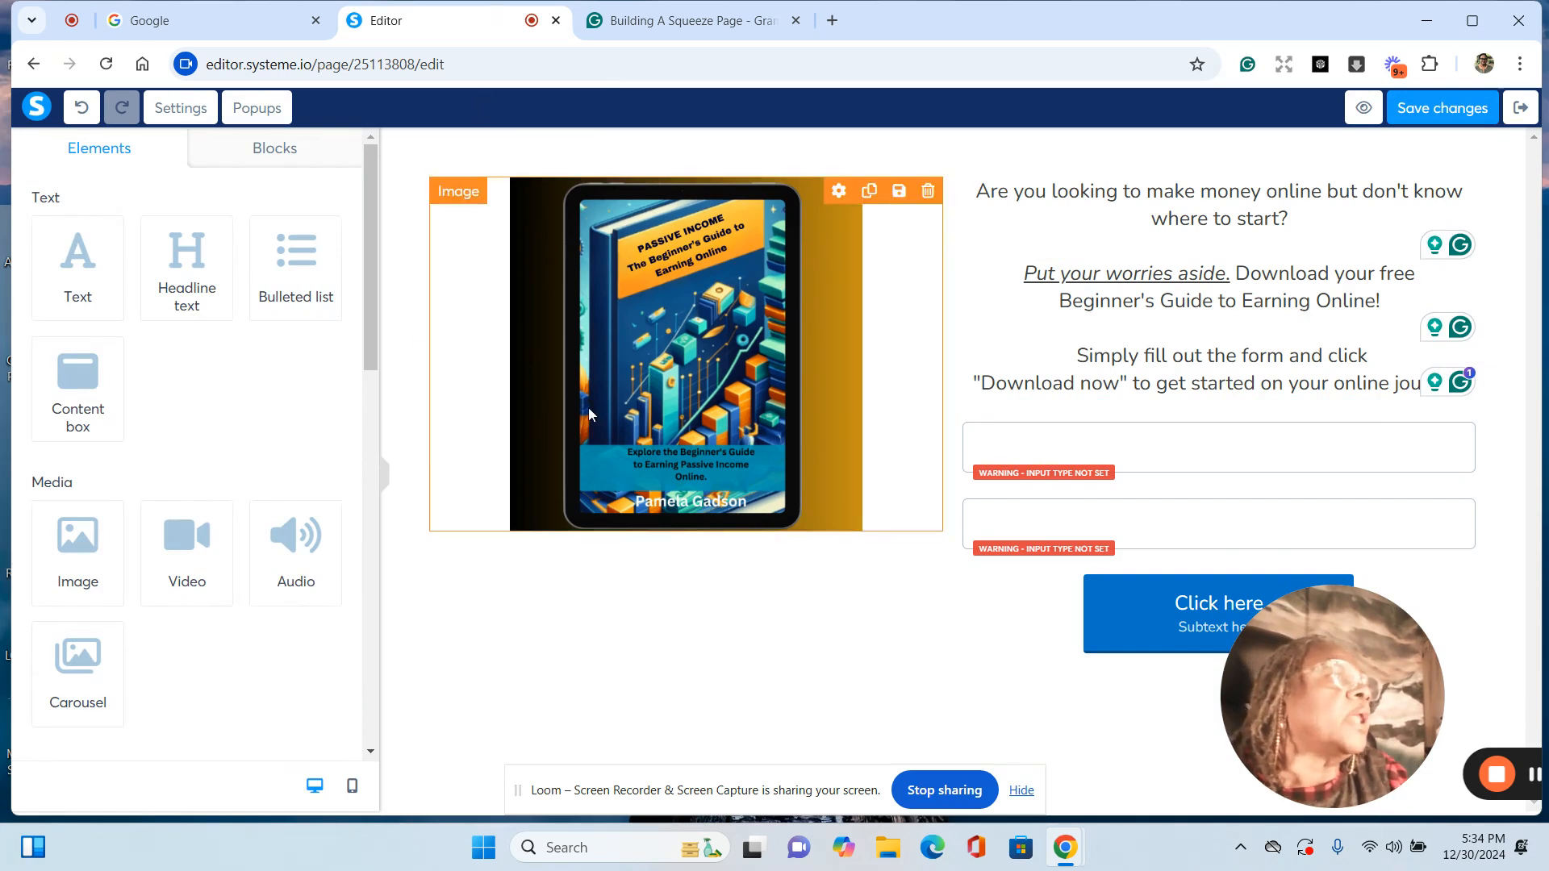
Step: Set the input type of the upper form input to First name
click(1162, 455)
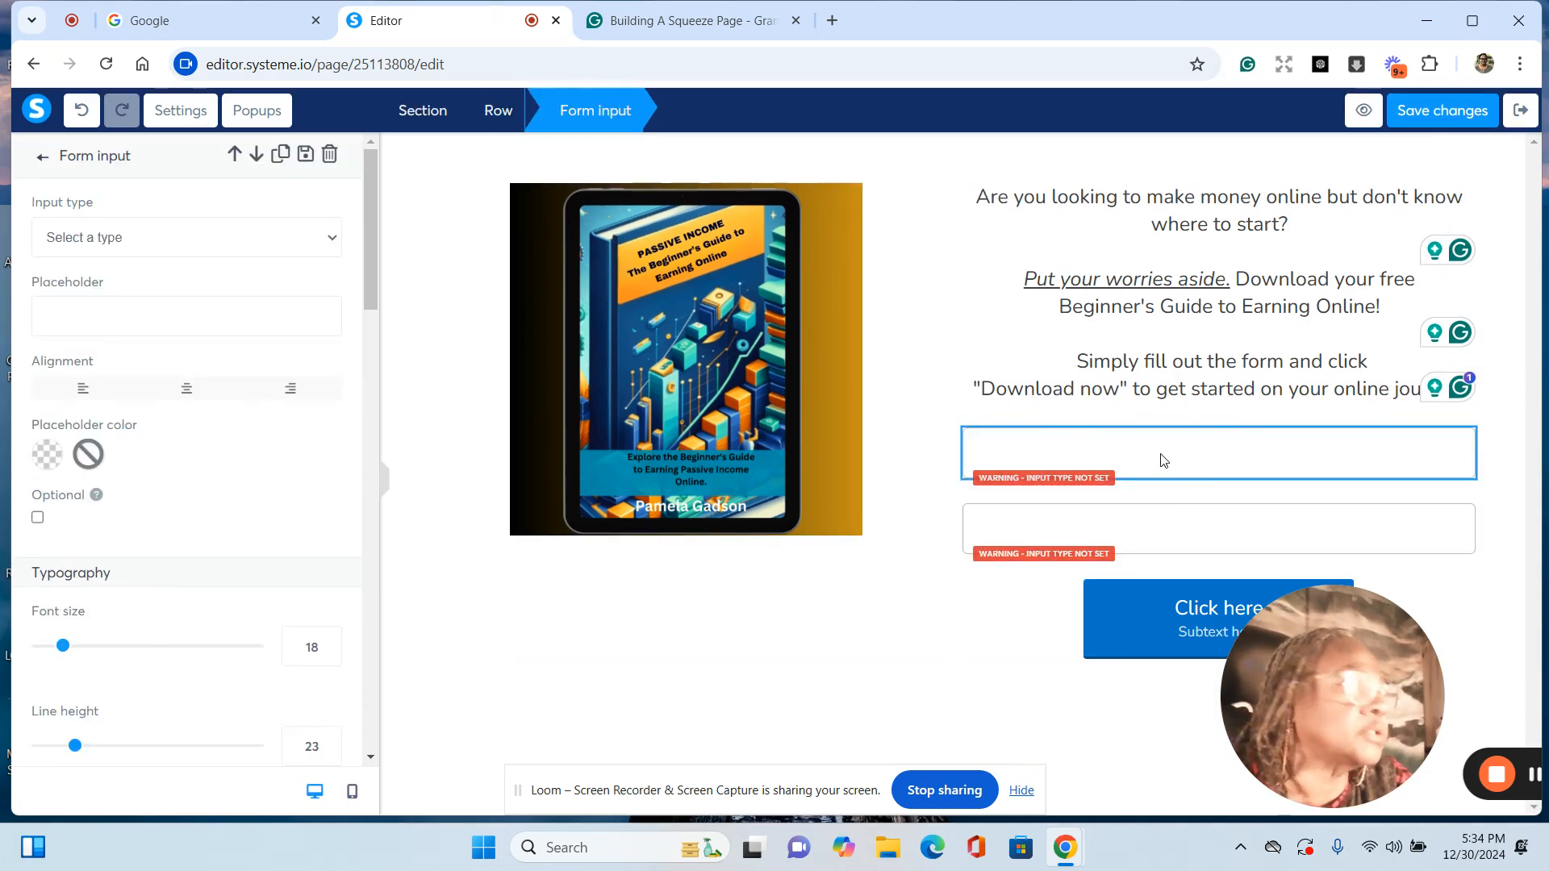
click(1163, 460)
click(1164, 460)
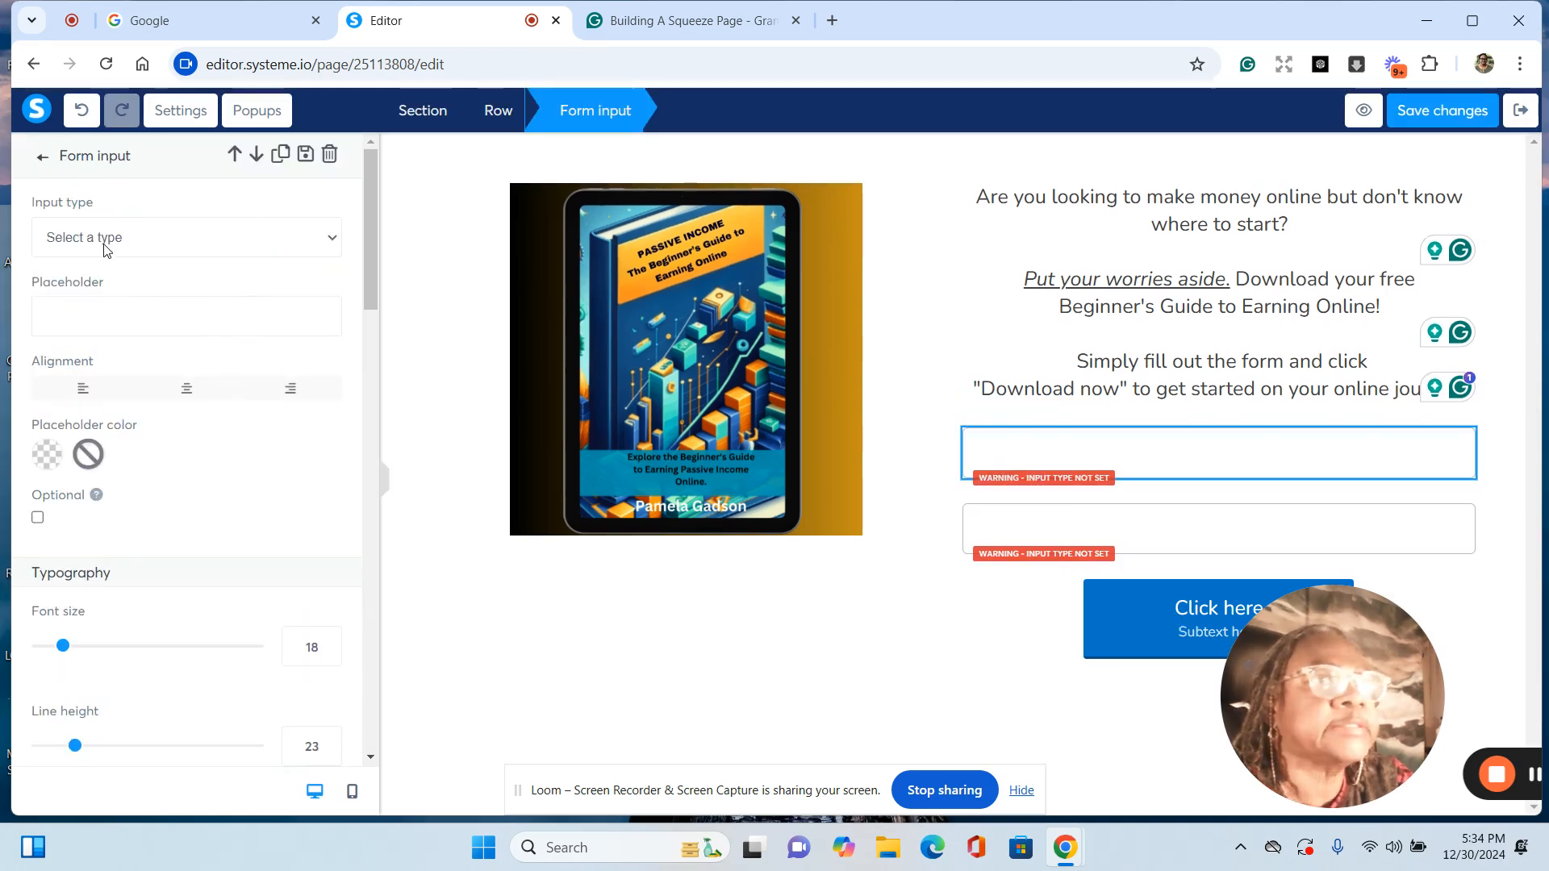
click(333, 239)
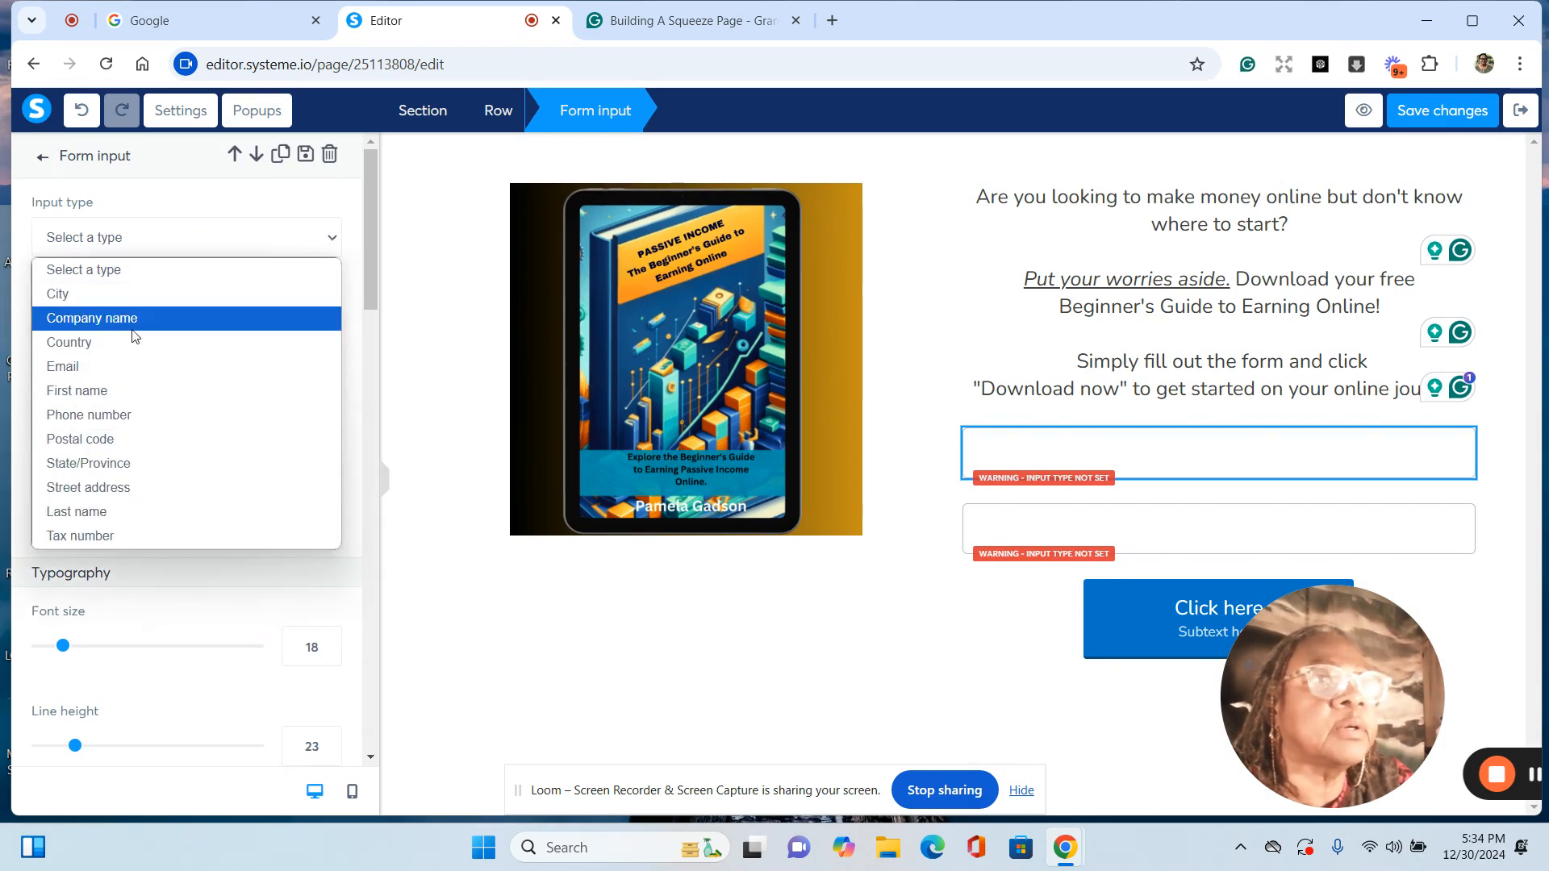
click(90, 390)
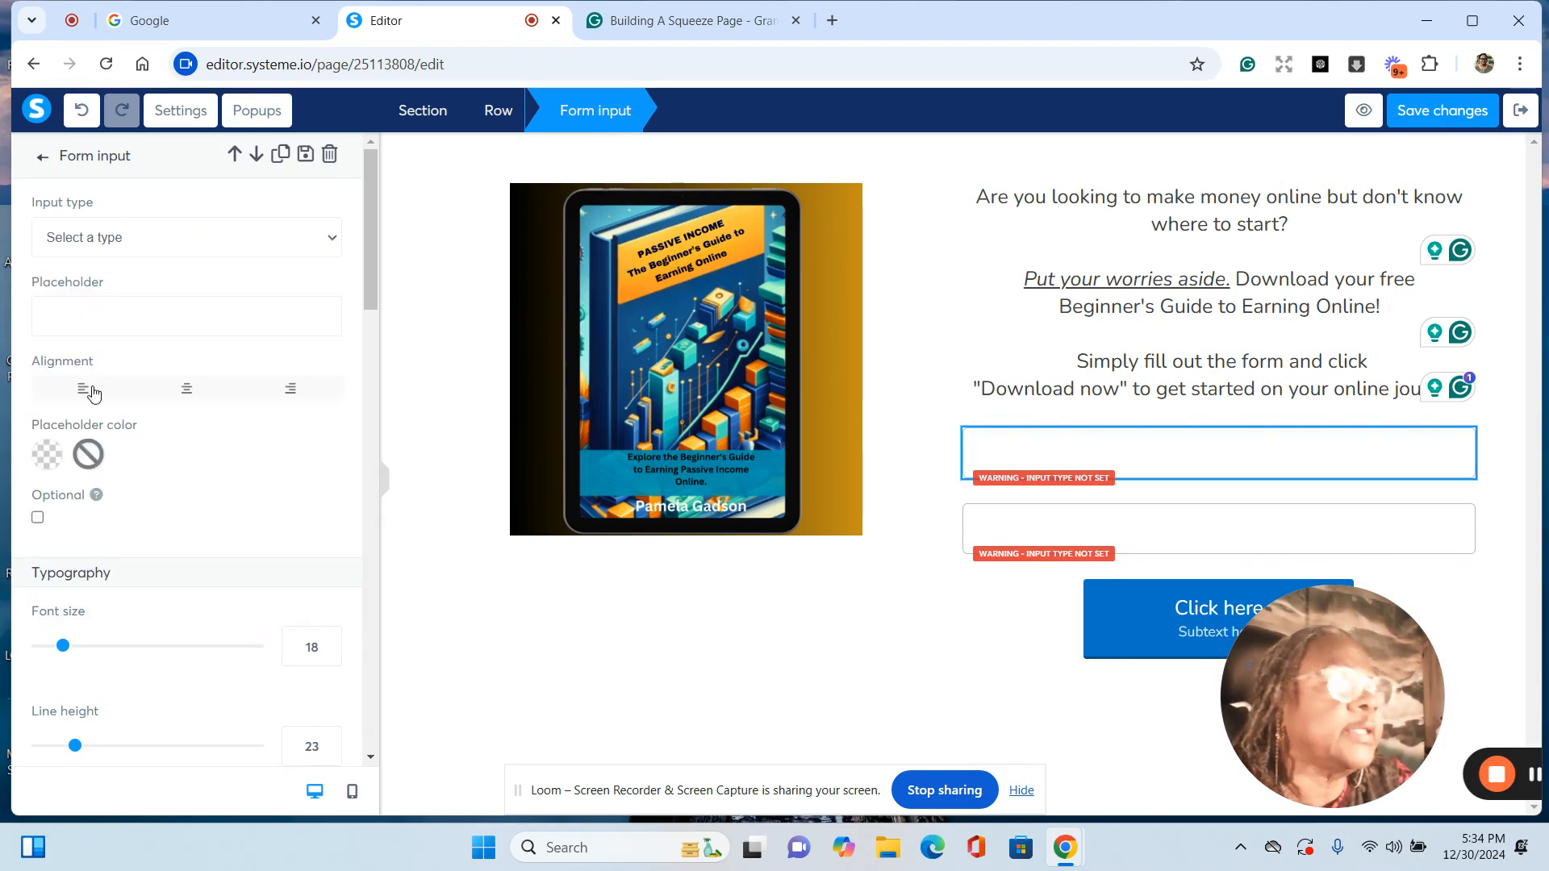
click(1034, 525)
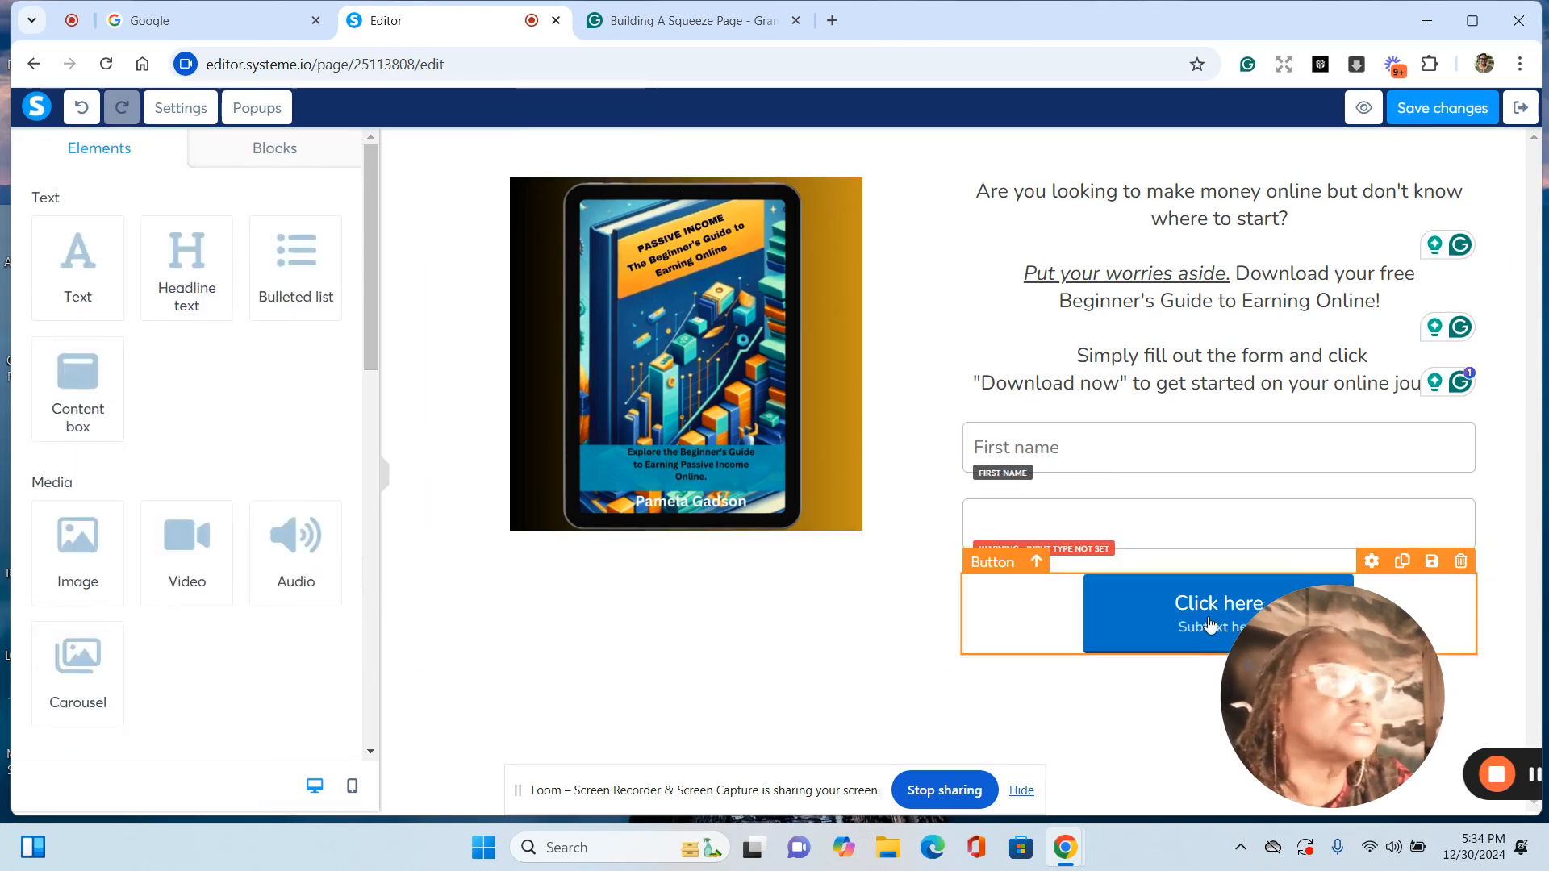
Step: Set the input type of the lower form input to Email
click(1049, 523)
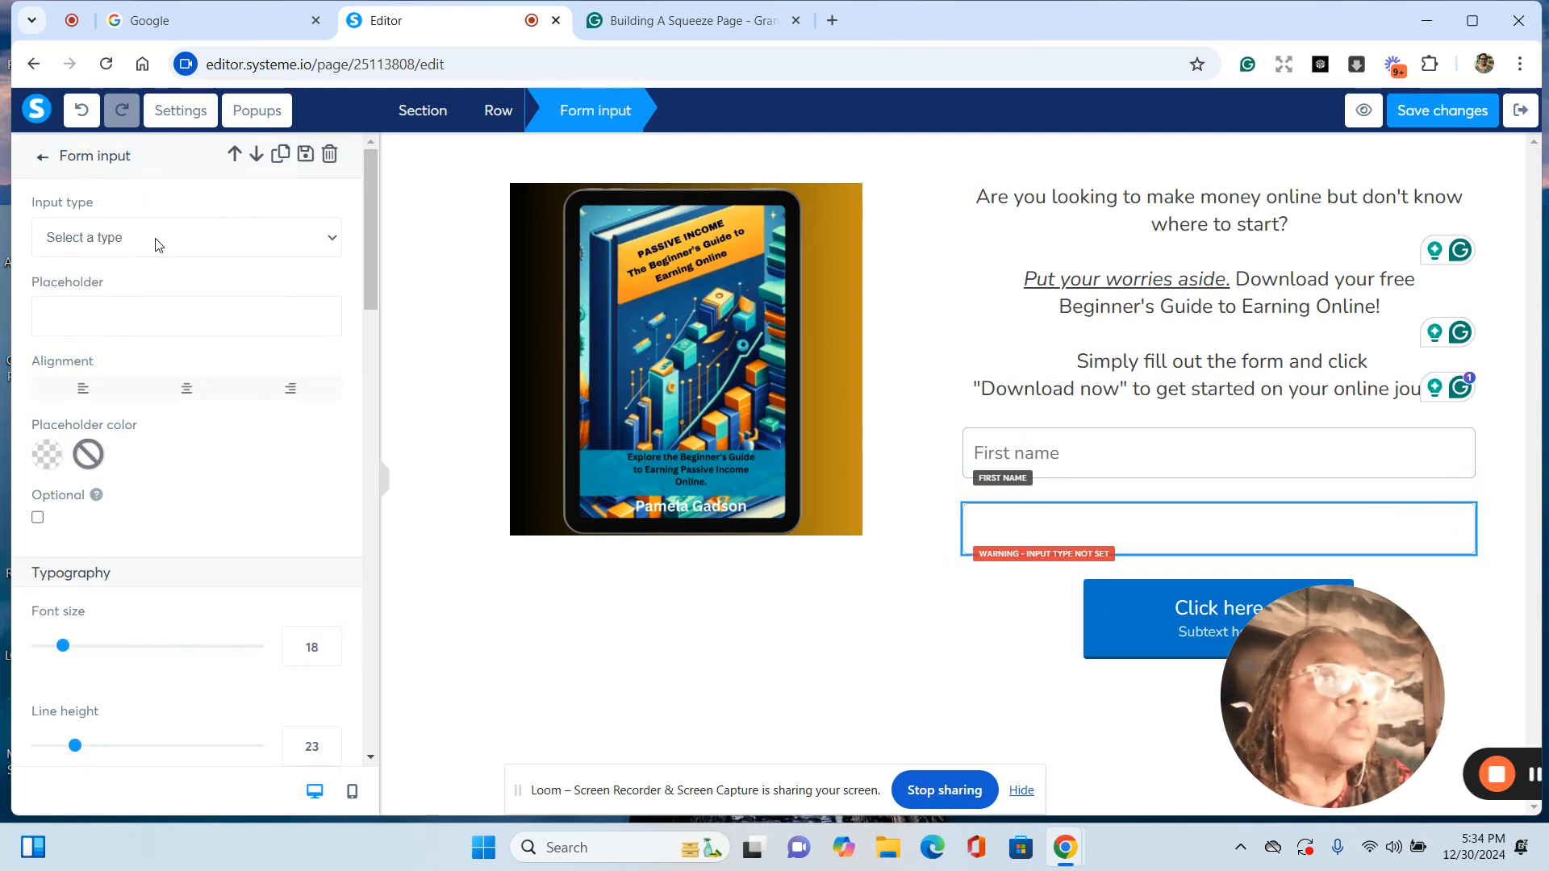
click(334, 240)
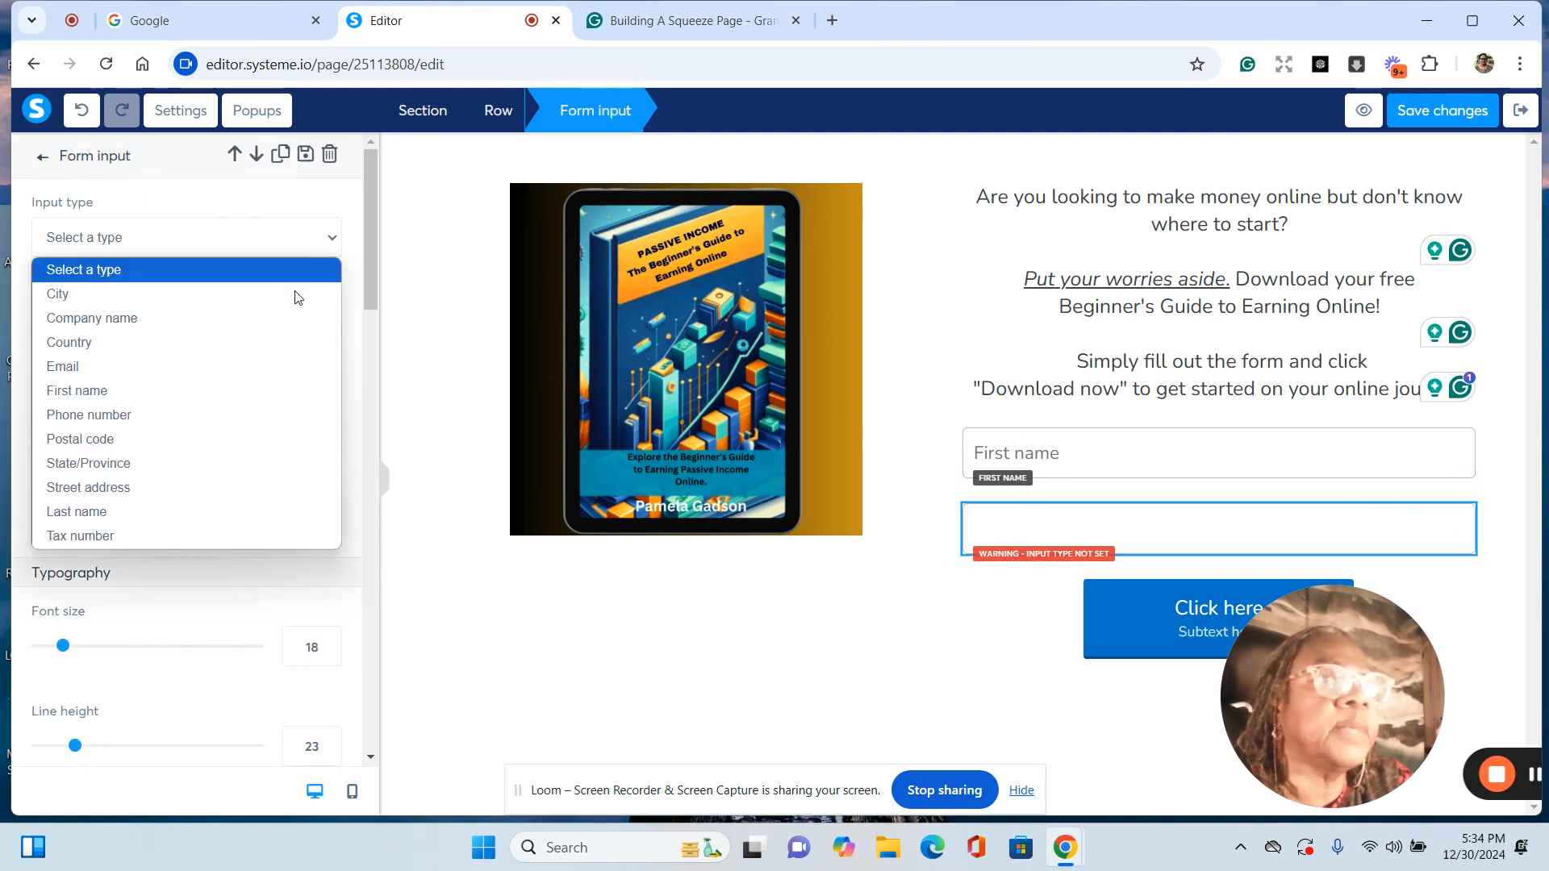
click(98, 368)
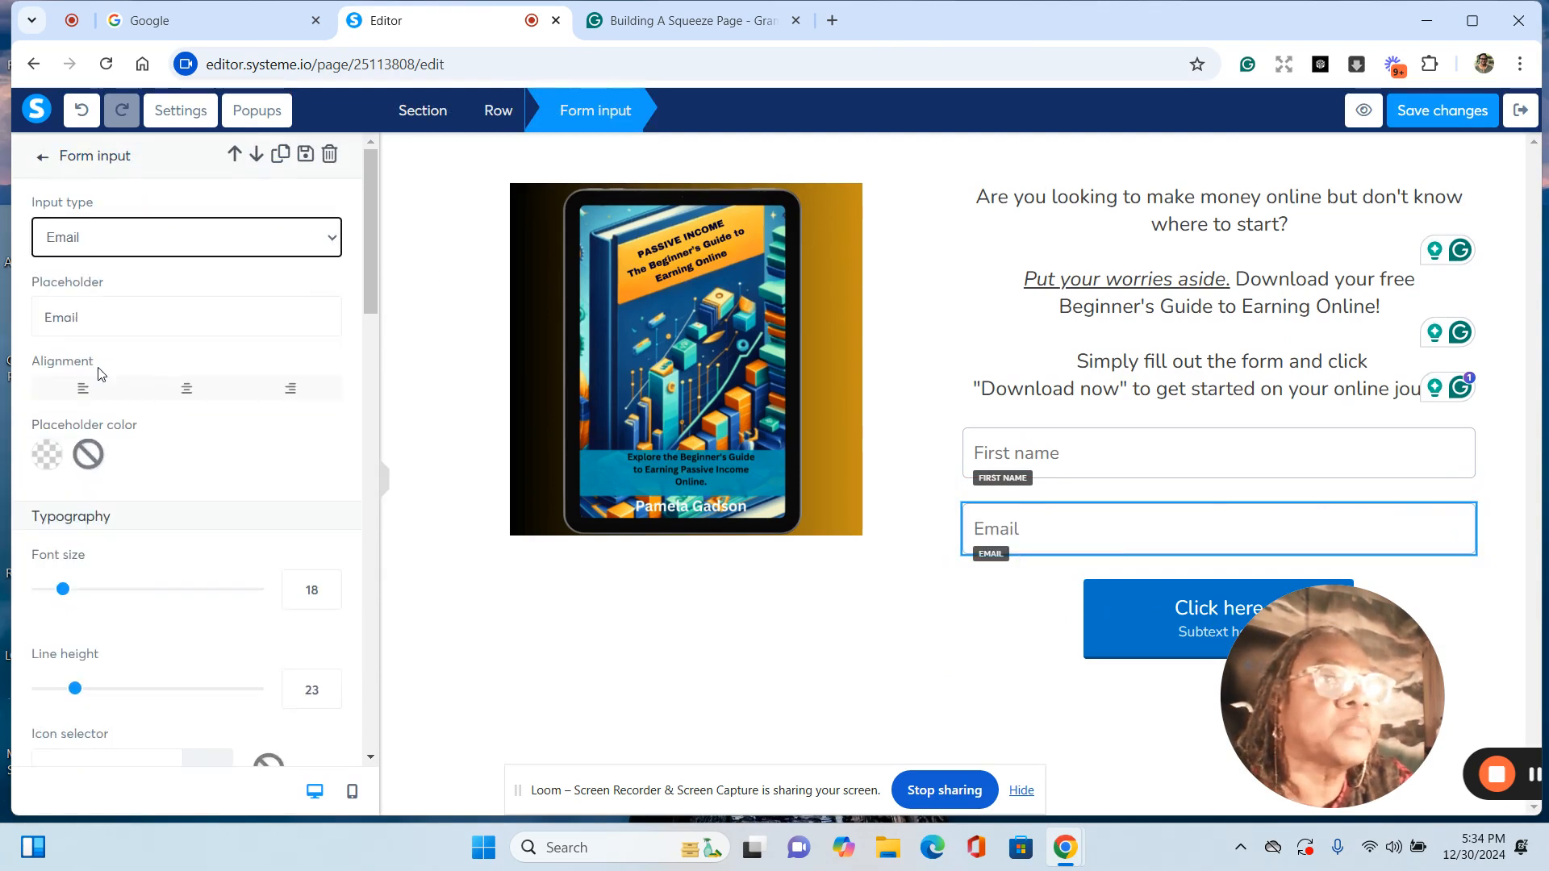
click(954, 611)
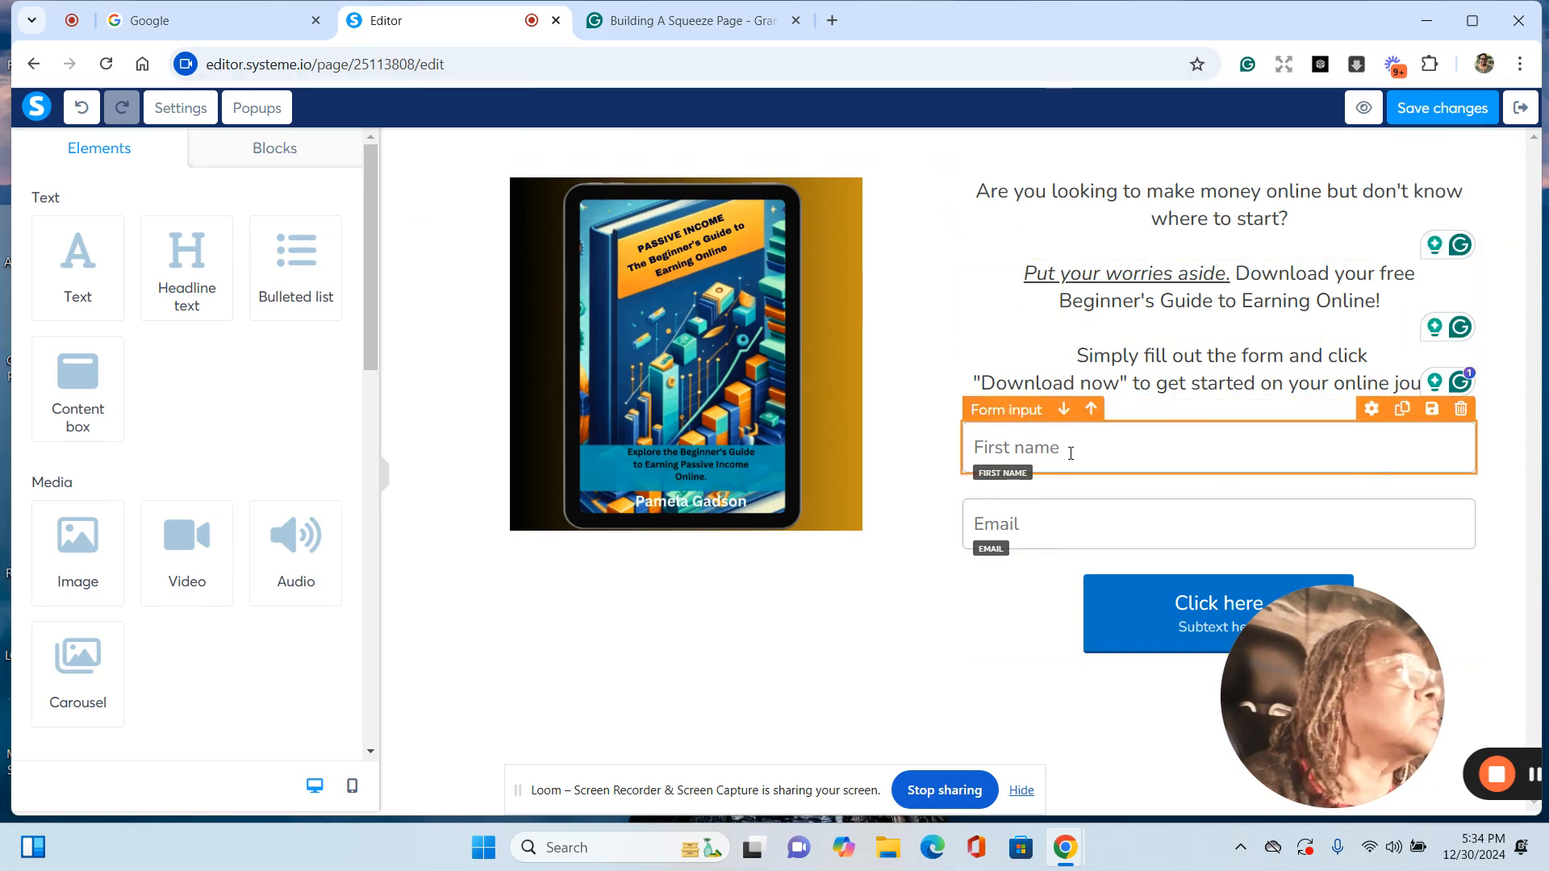
Step: Set the first text block, "Are you looking to make money online...", to font size 24 and line height 38
click(981, 213)
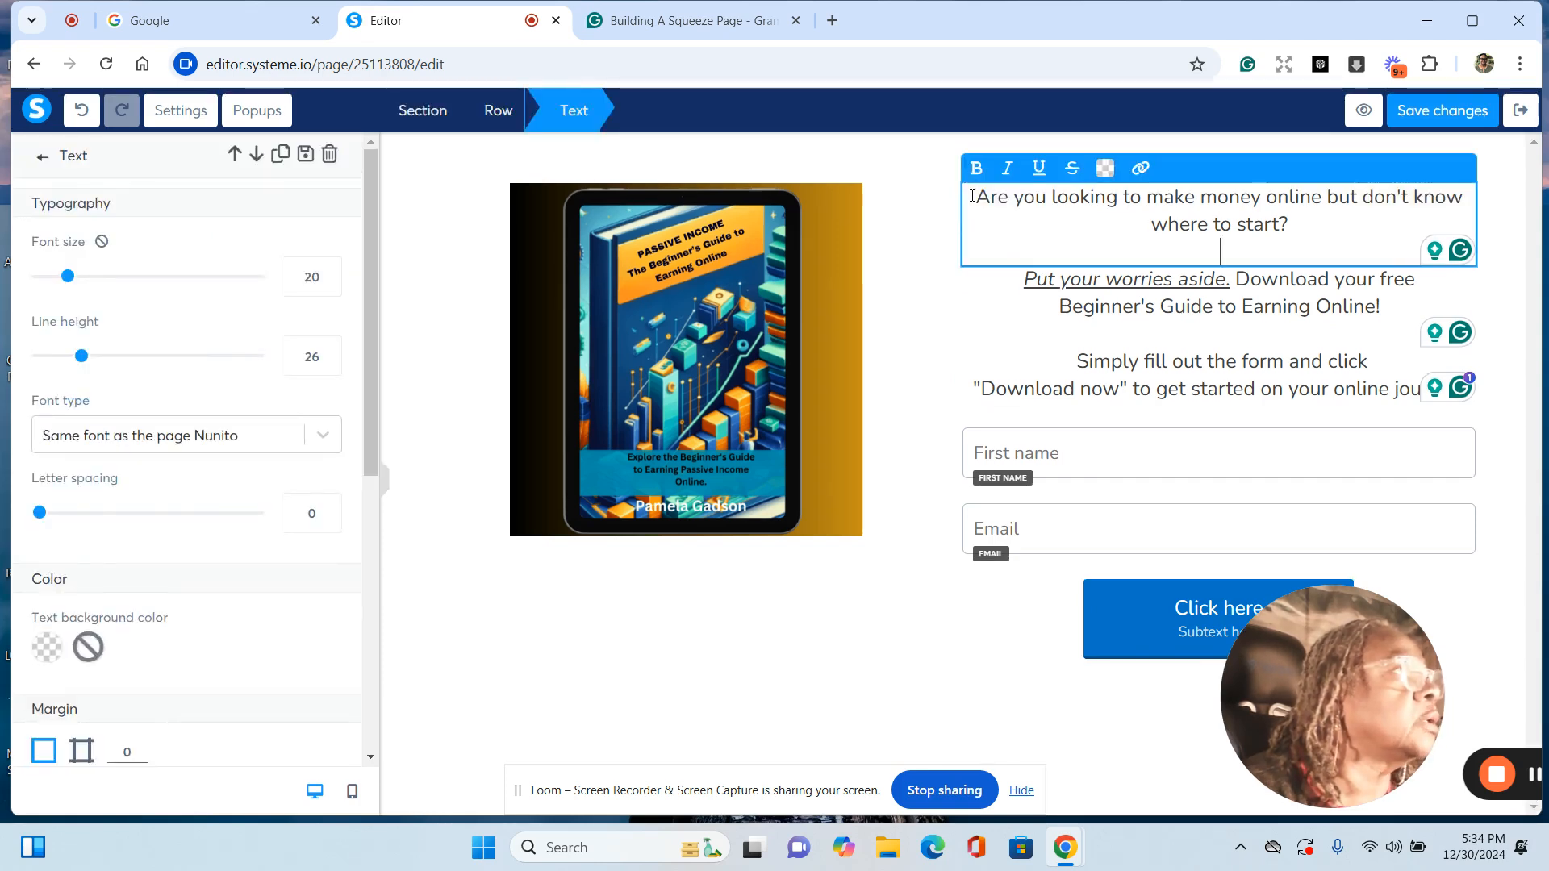
drag(973, 200, 1163, 238)
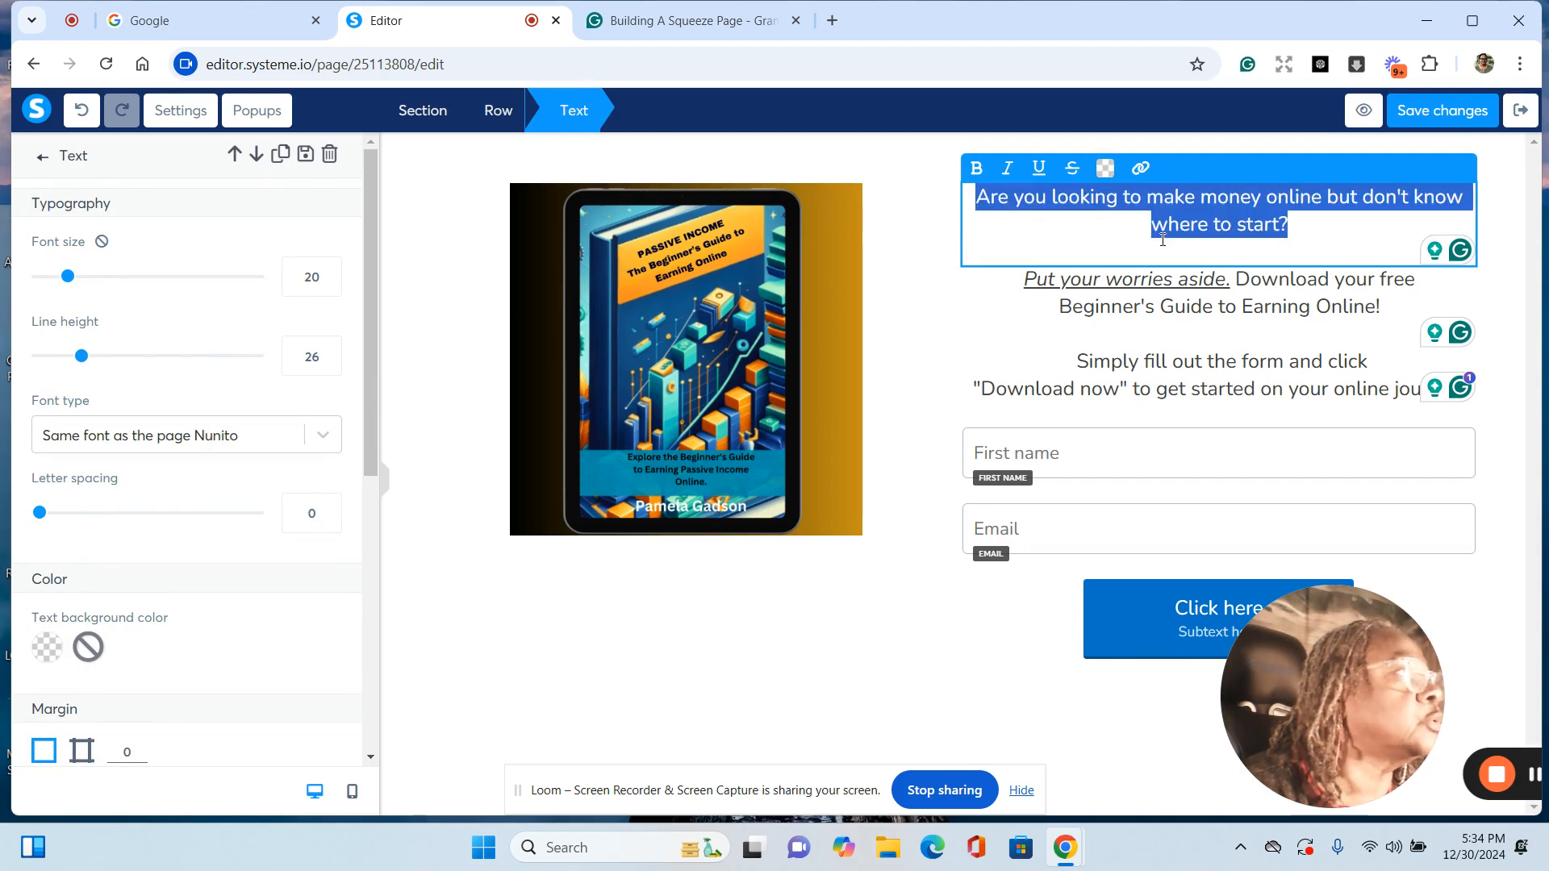
click(998, 241)
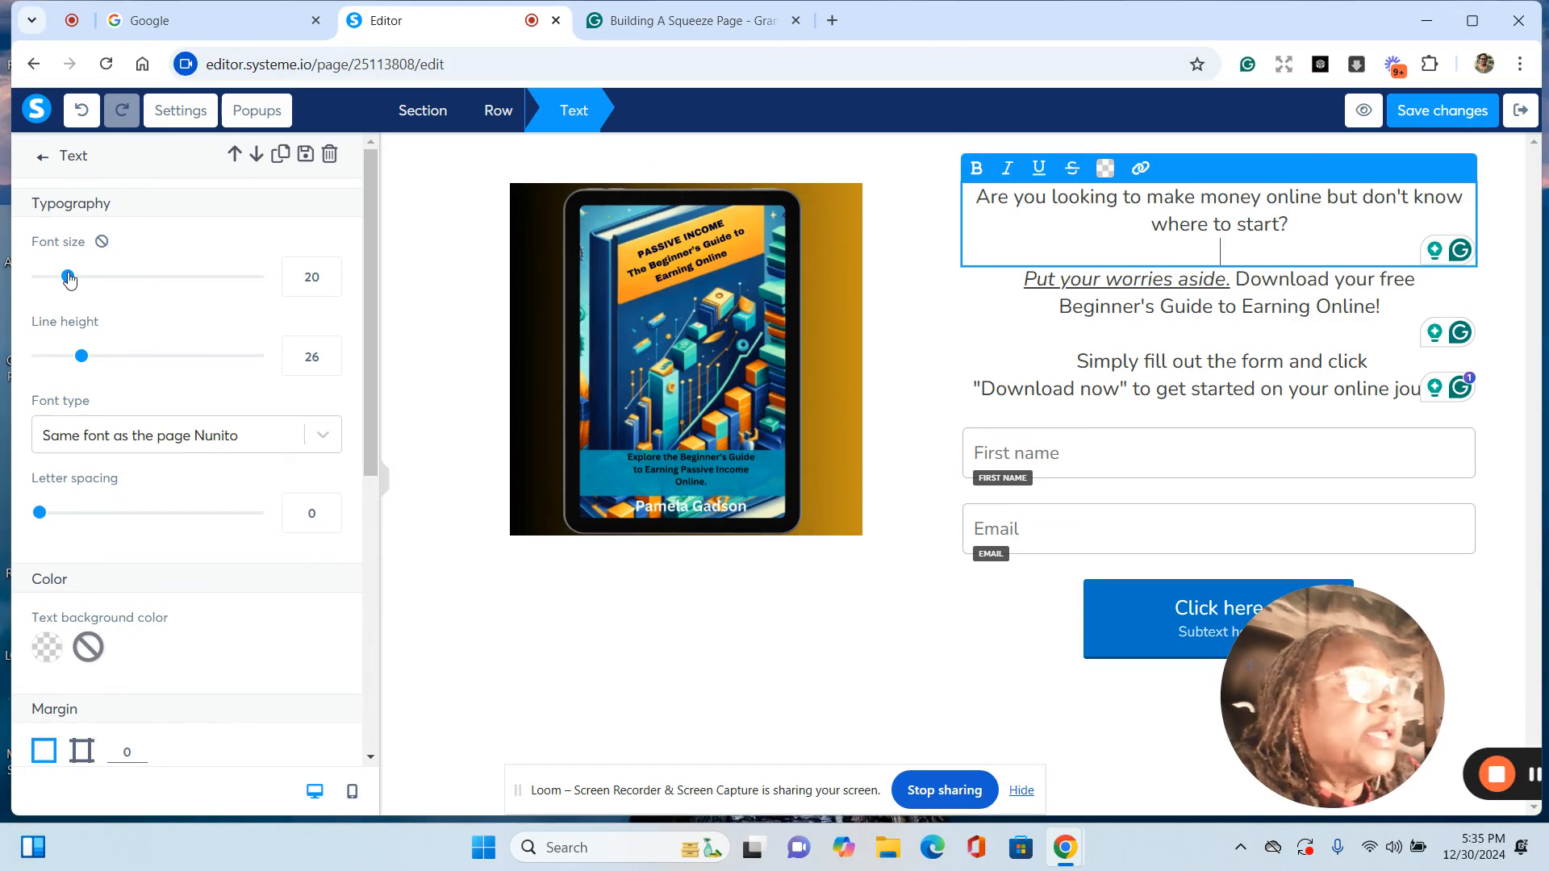
drag(69, 279, 84, 279)
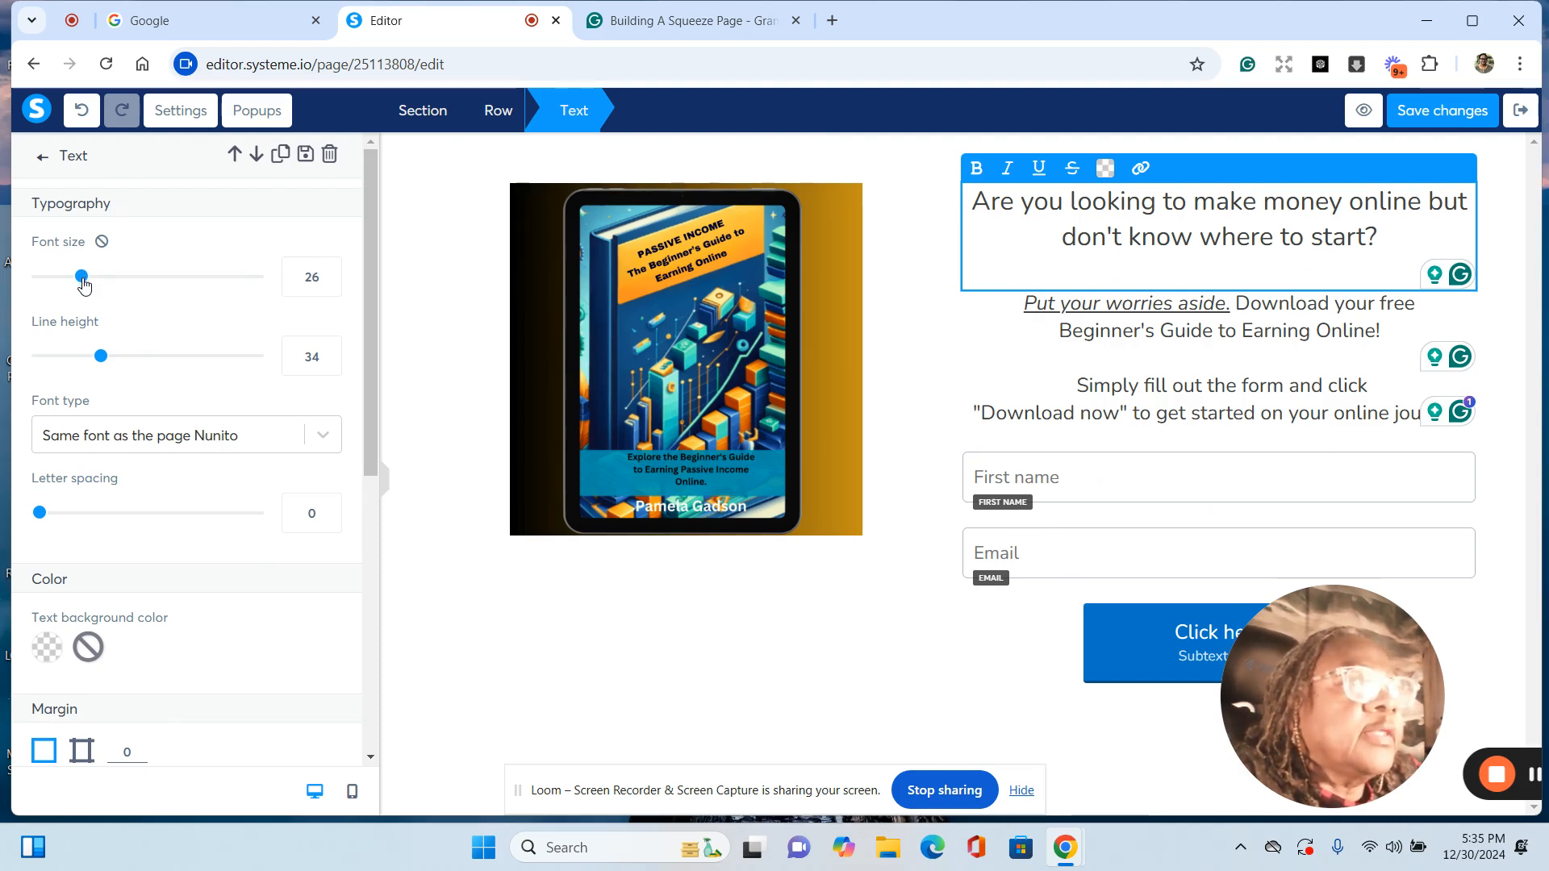
drag(82, 283, 76, 282)
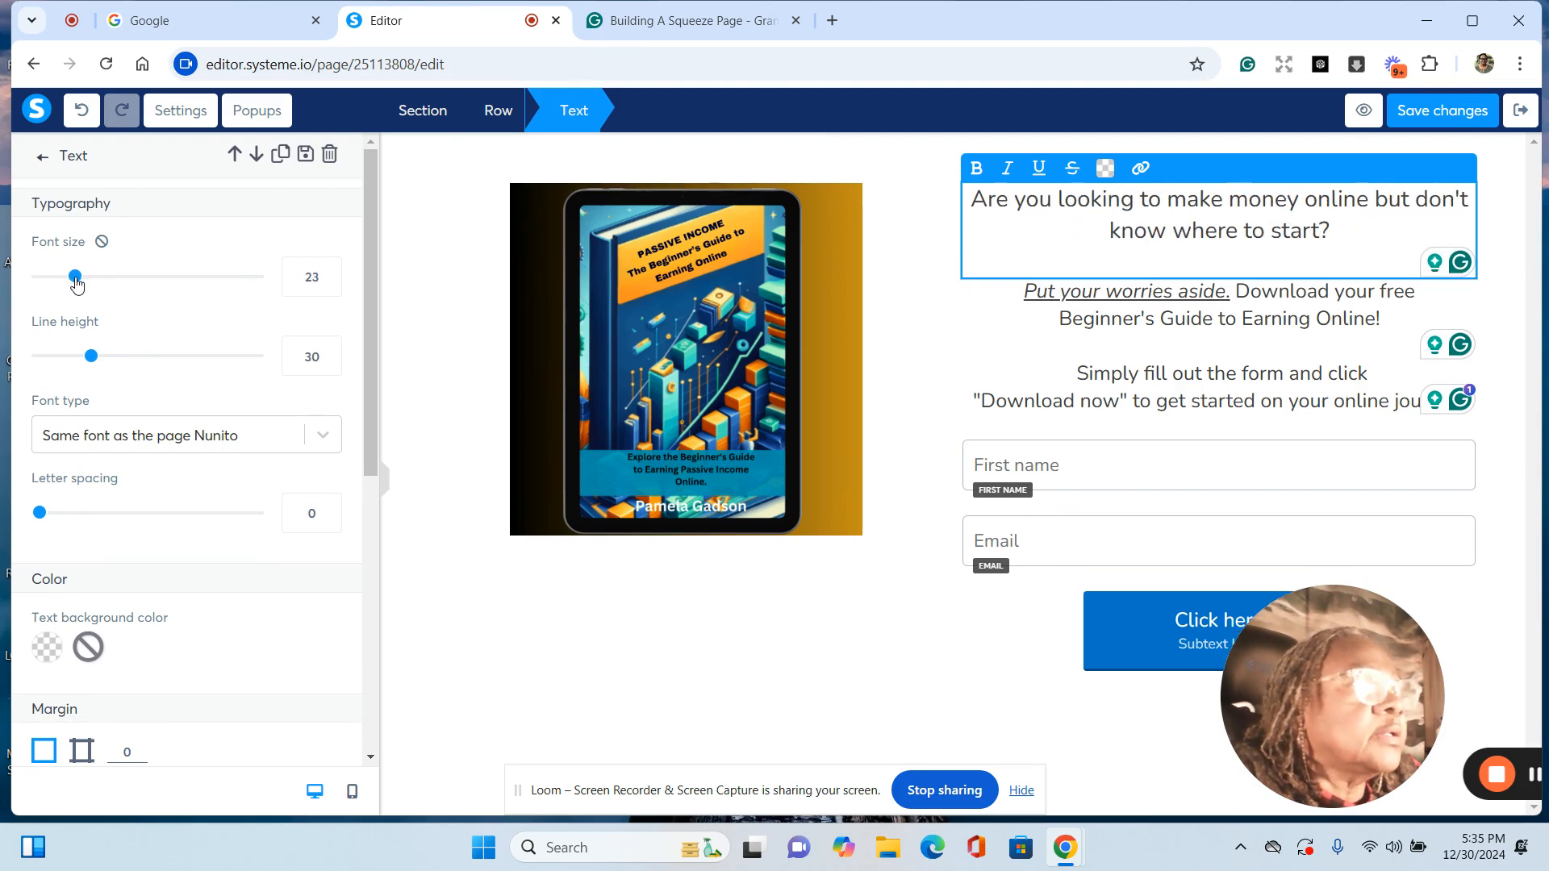
drag(78, 283, 79, 284)
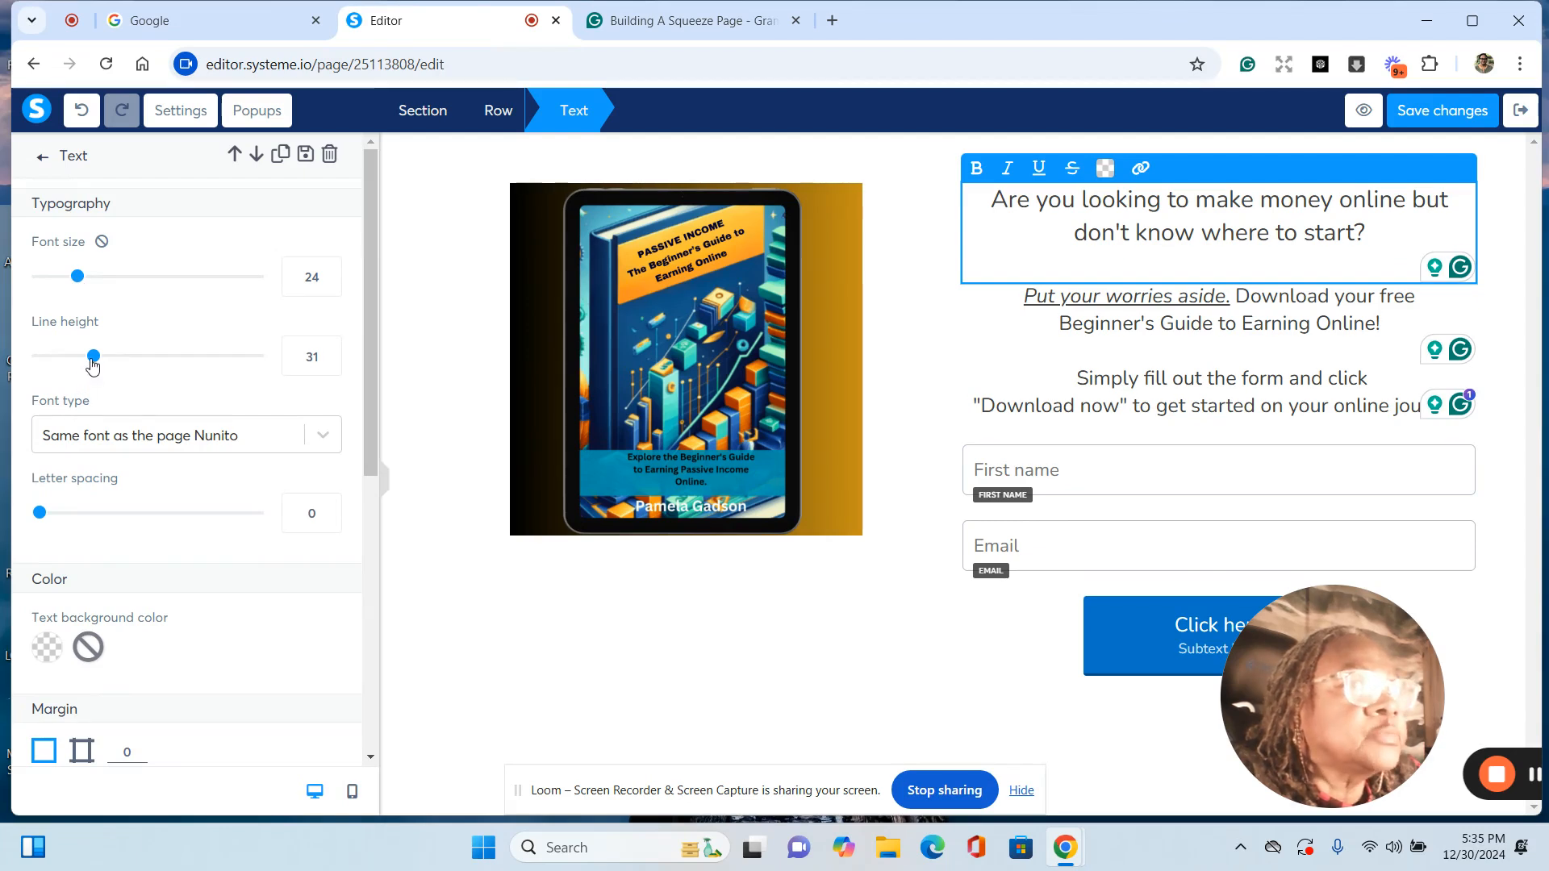
drag(93, 366, 112, 370)
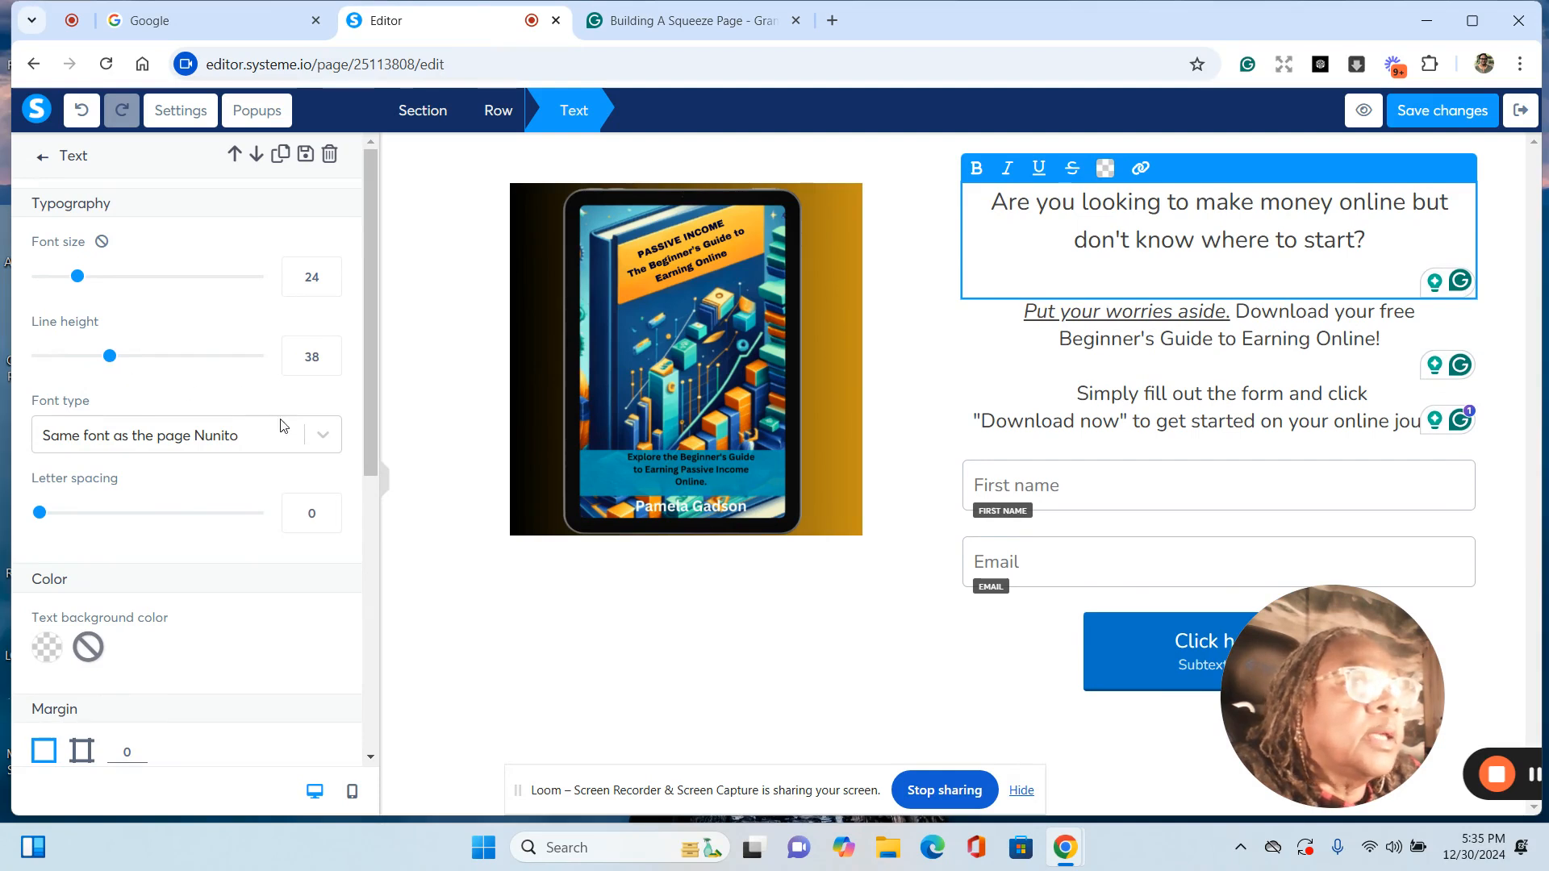
Step: Change the first text block's font to the web safe font "Tahoma, Geneva, sans-serif"
scroll(290, 472, down, 1)
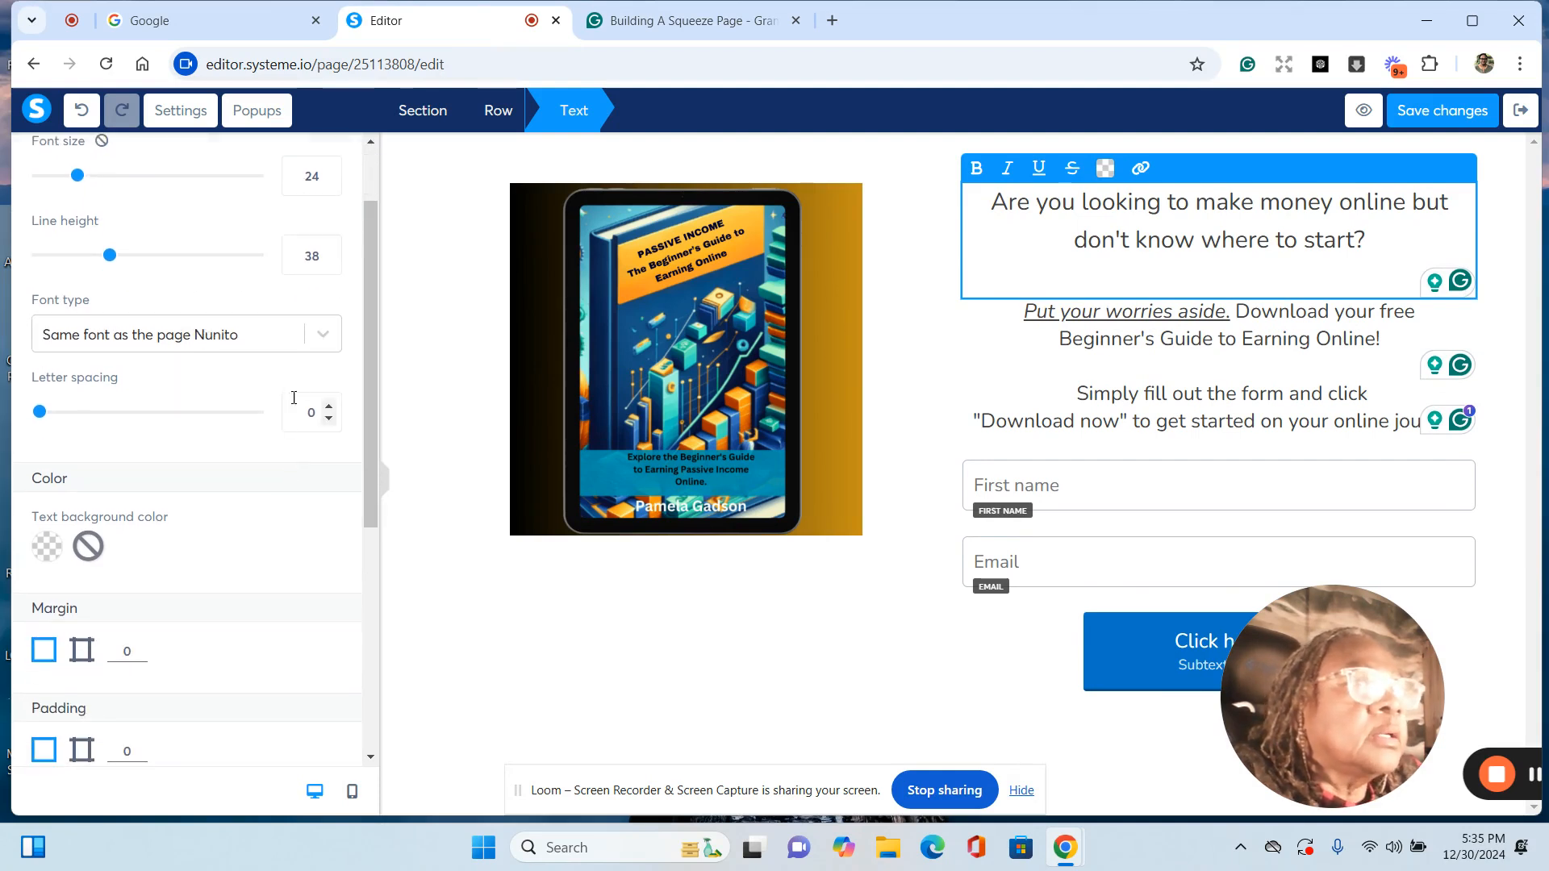
click(323, 337)
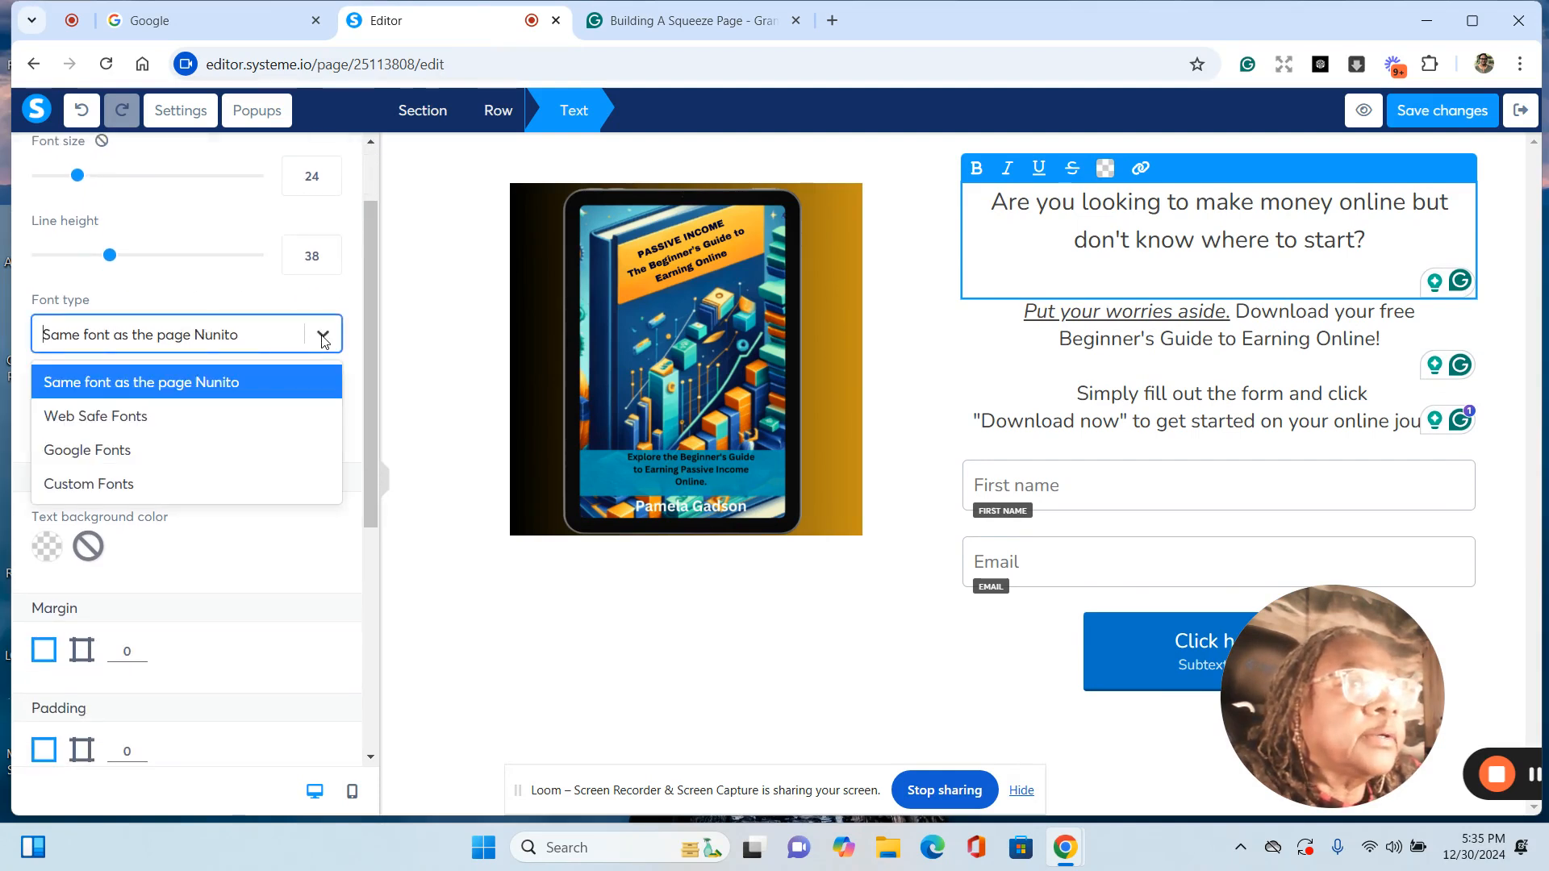
click(100, 415)
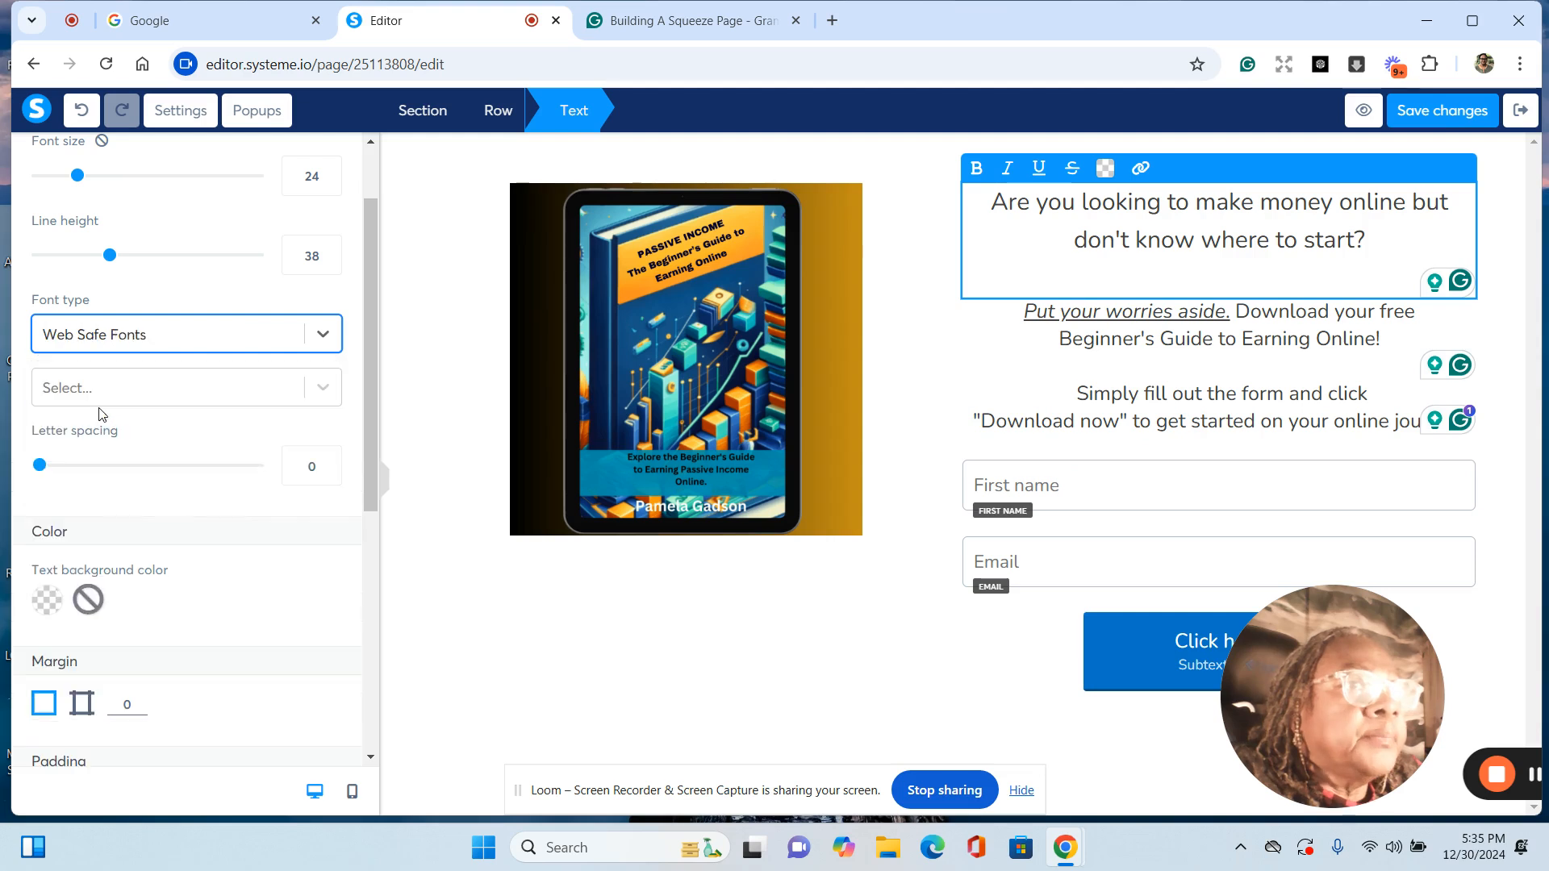
click(322, 392)
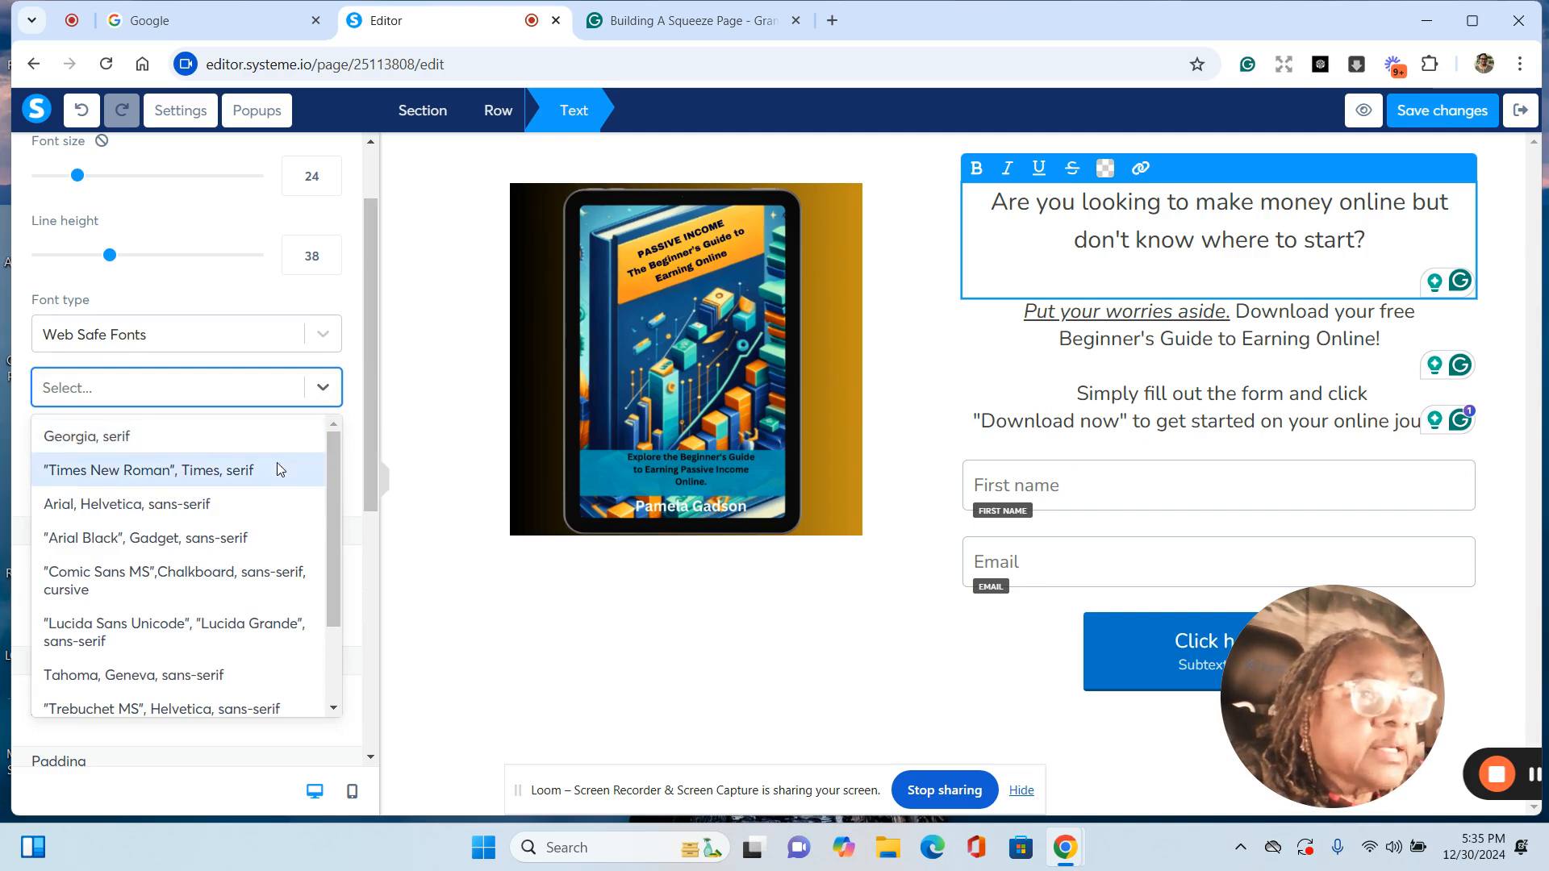
click(68, 676)
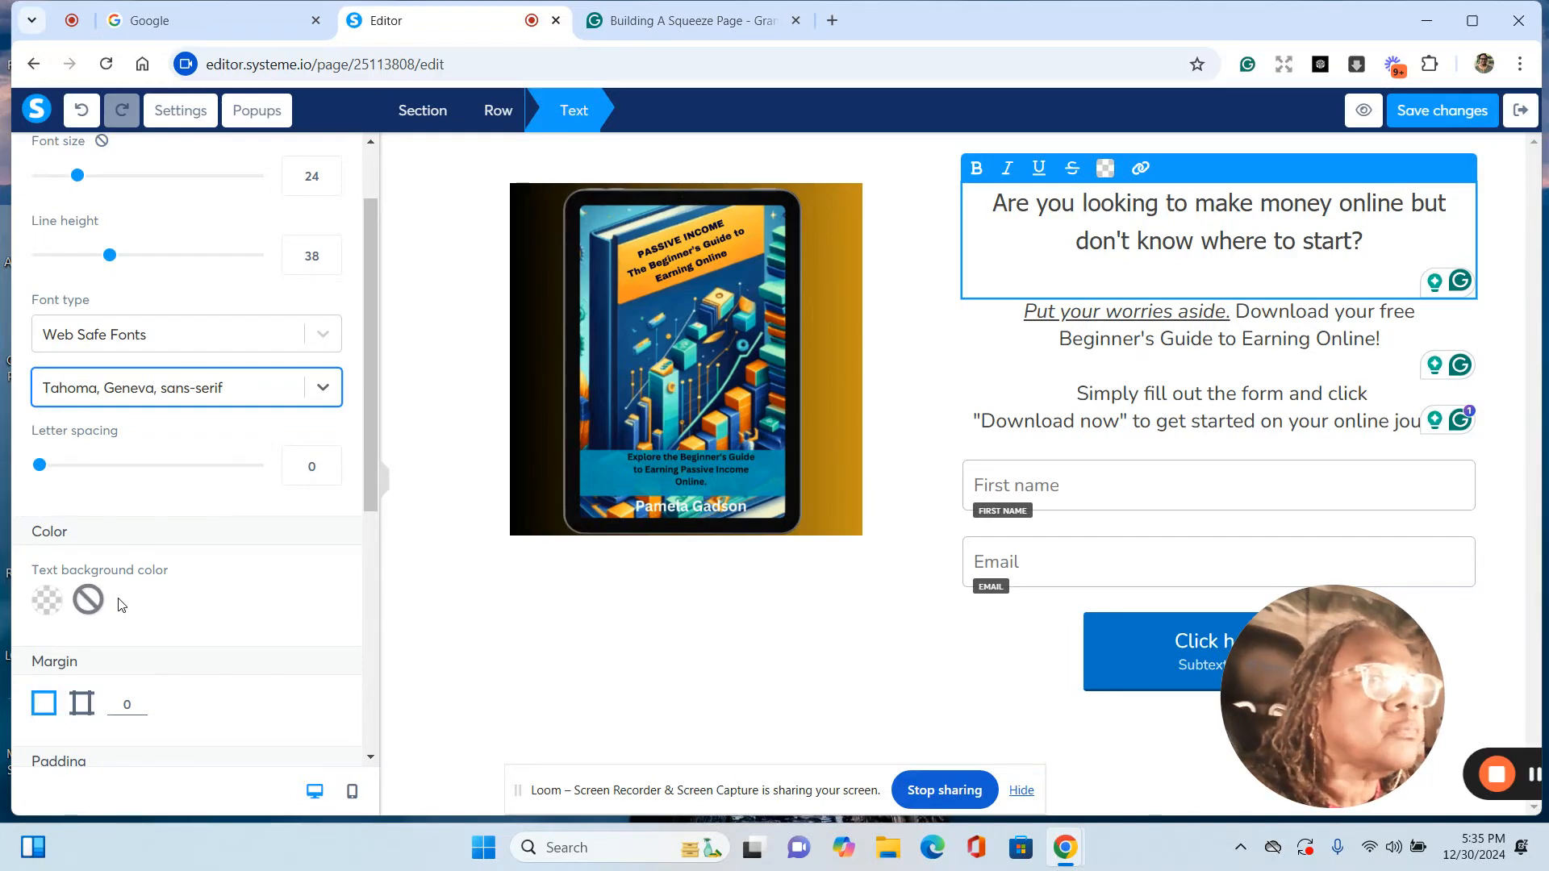
Step: Give the first text block individual margins of 28 at the top, 54 on the right and 65 on the left
scroll(119, 605, down, 1)
scroll(233, 595, up, 1)
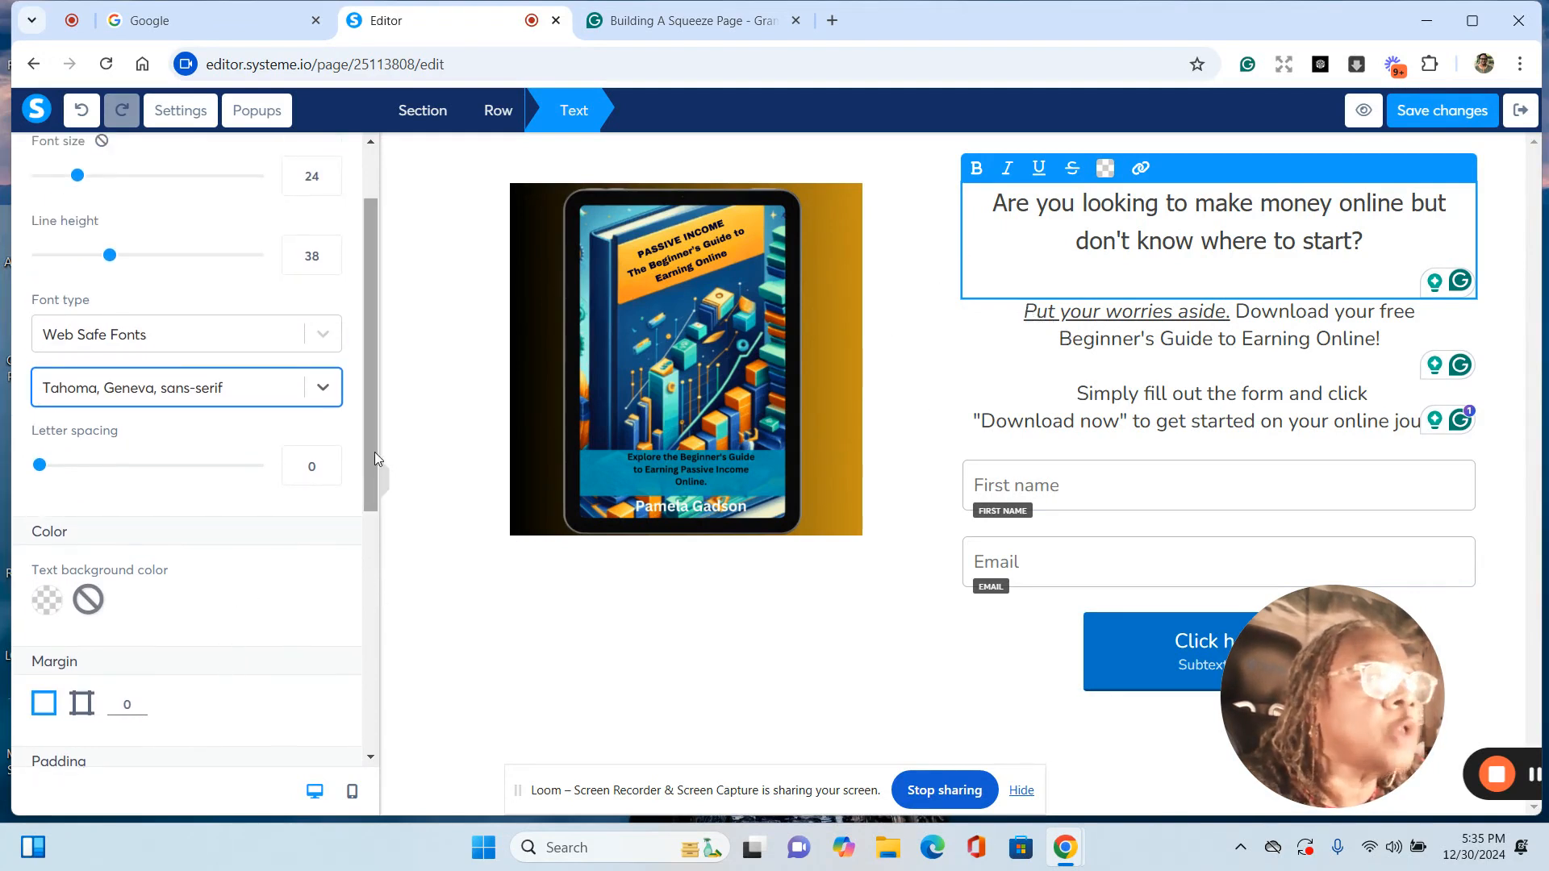
scroll(374, 452, down, 2)
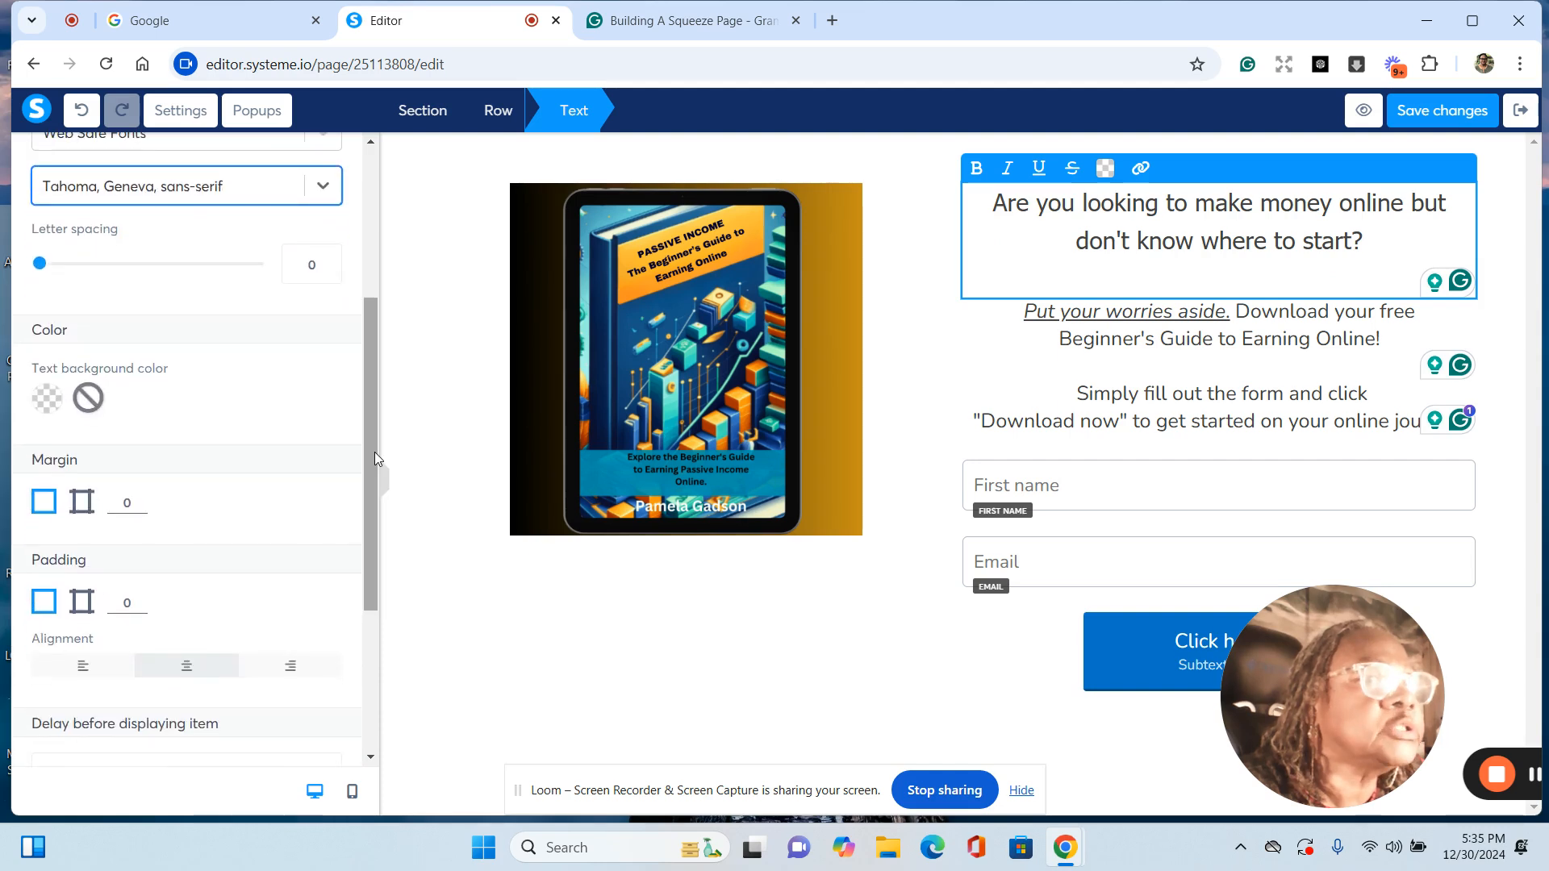
click(81, 507)
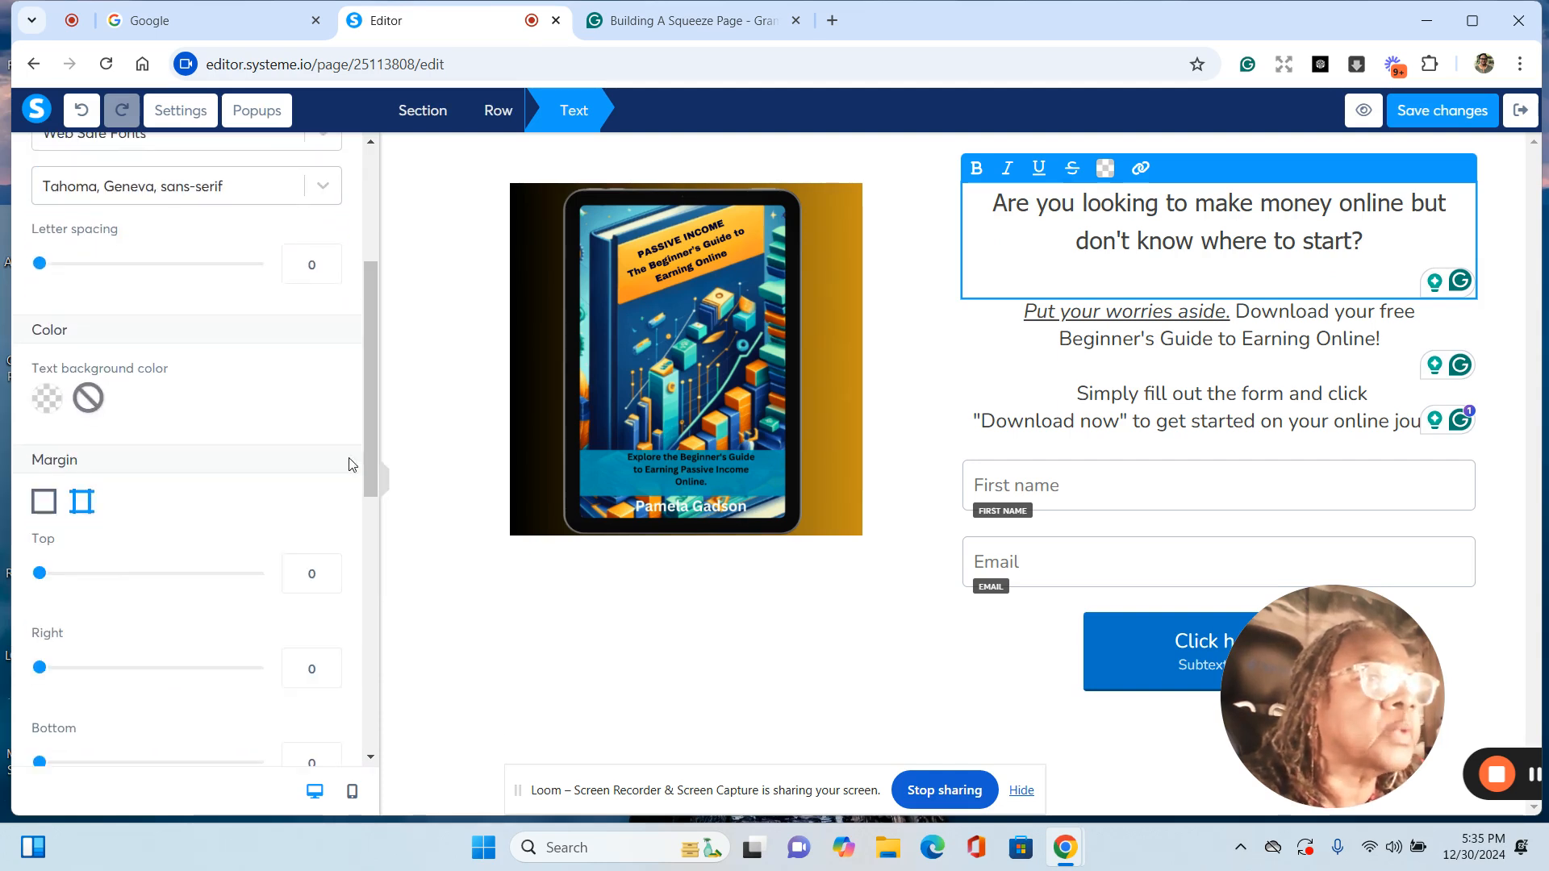
scroll(365, 424, down, 3)
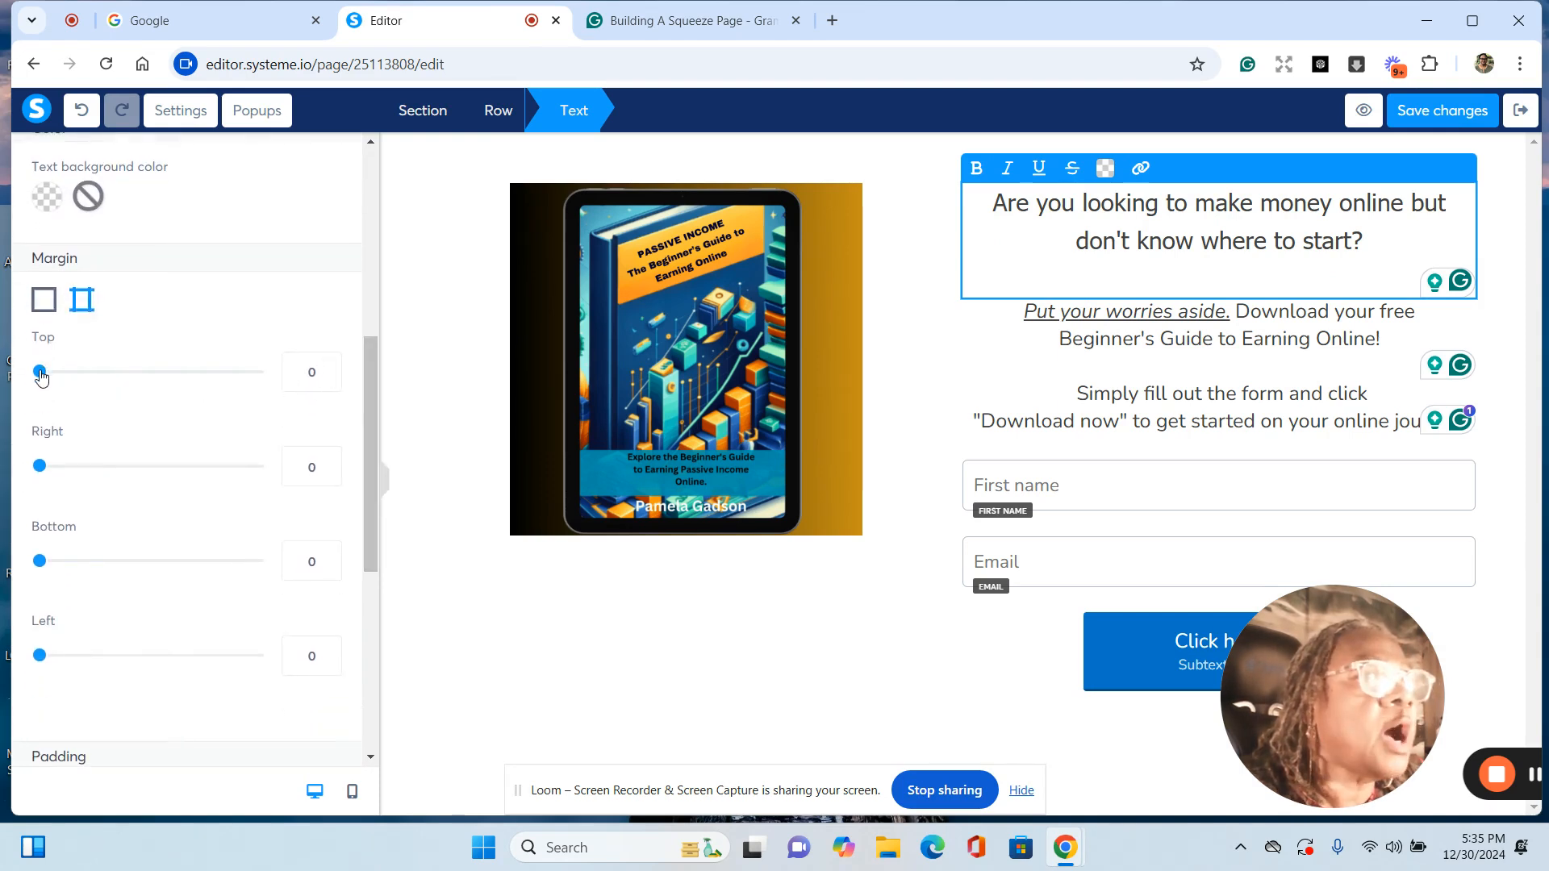
drag(40, 374, 72, 356)
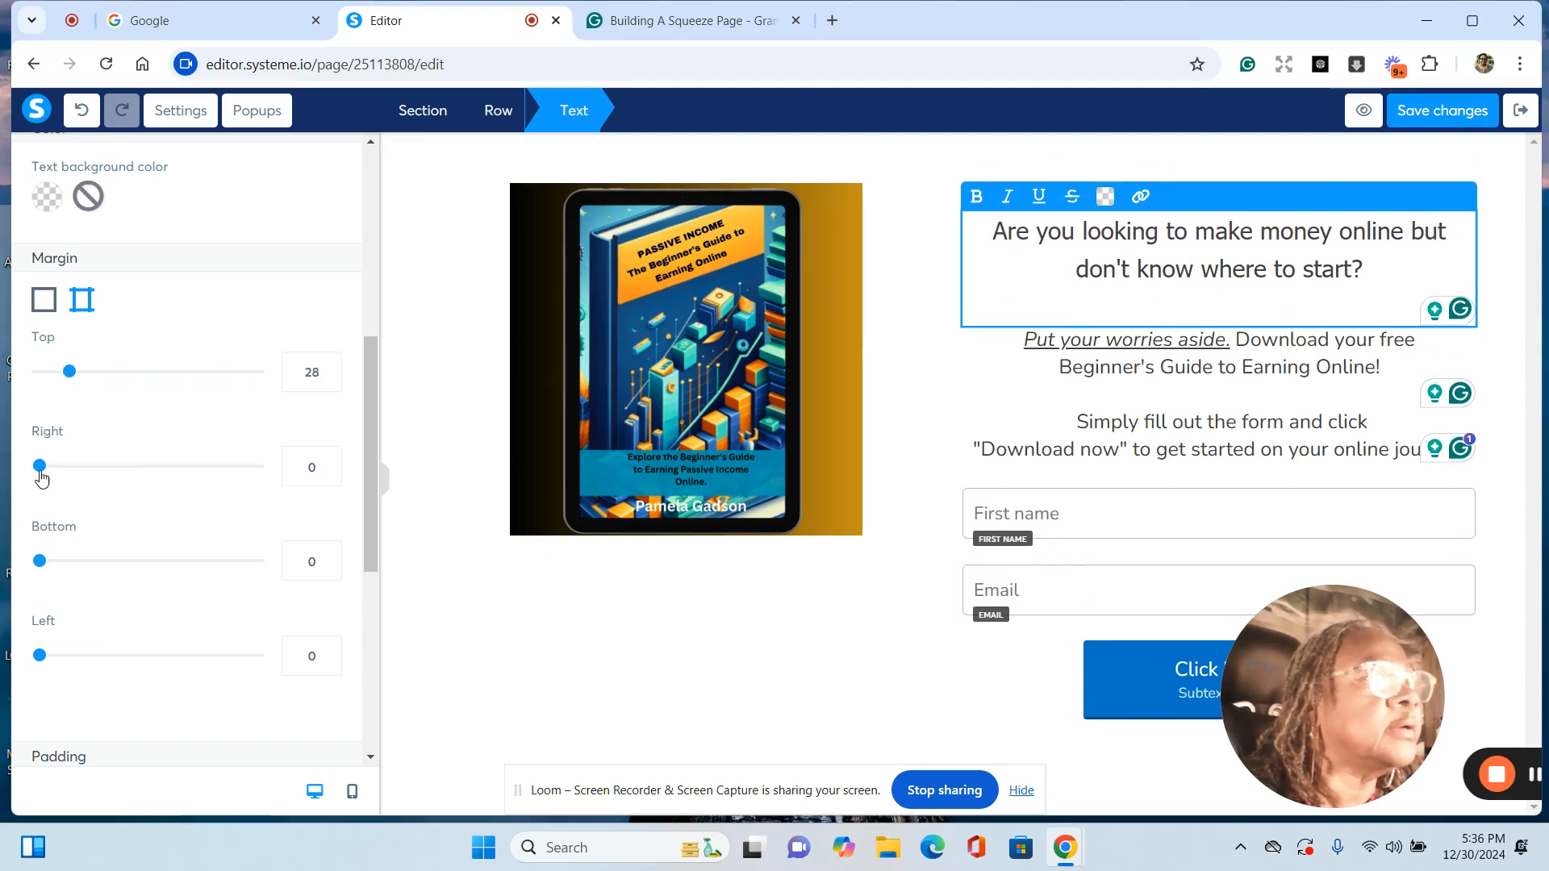
mouse_move(40, 468)
mouse_down()
mouse_move(63, 461)
mouse_move(48, 463)
mouse_up()
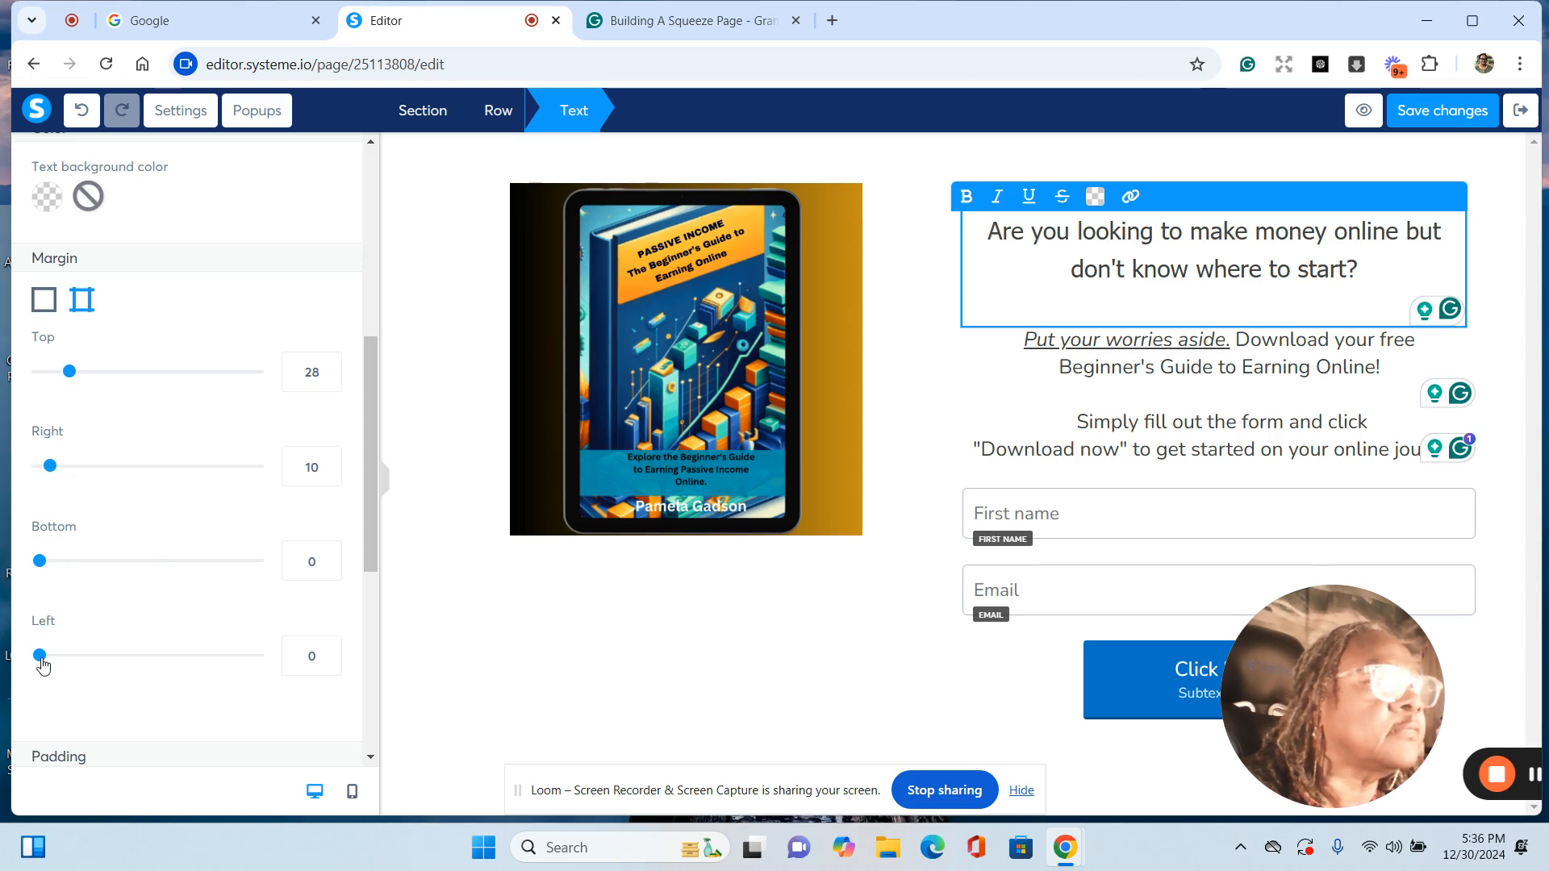
drag(43, 664, 109, 676)
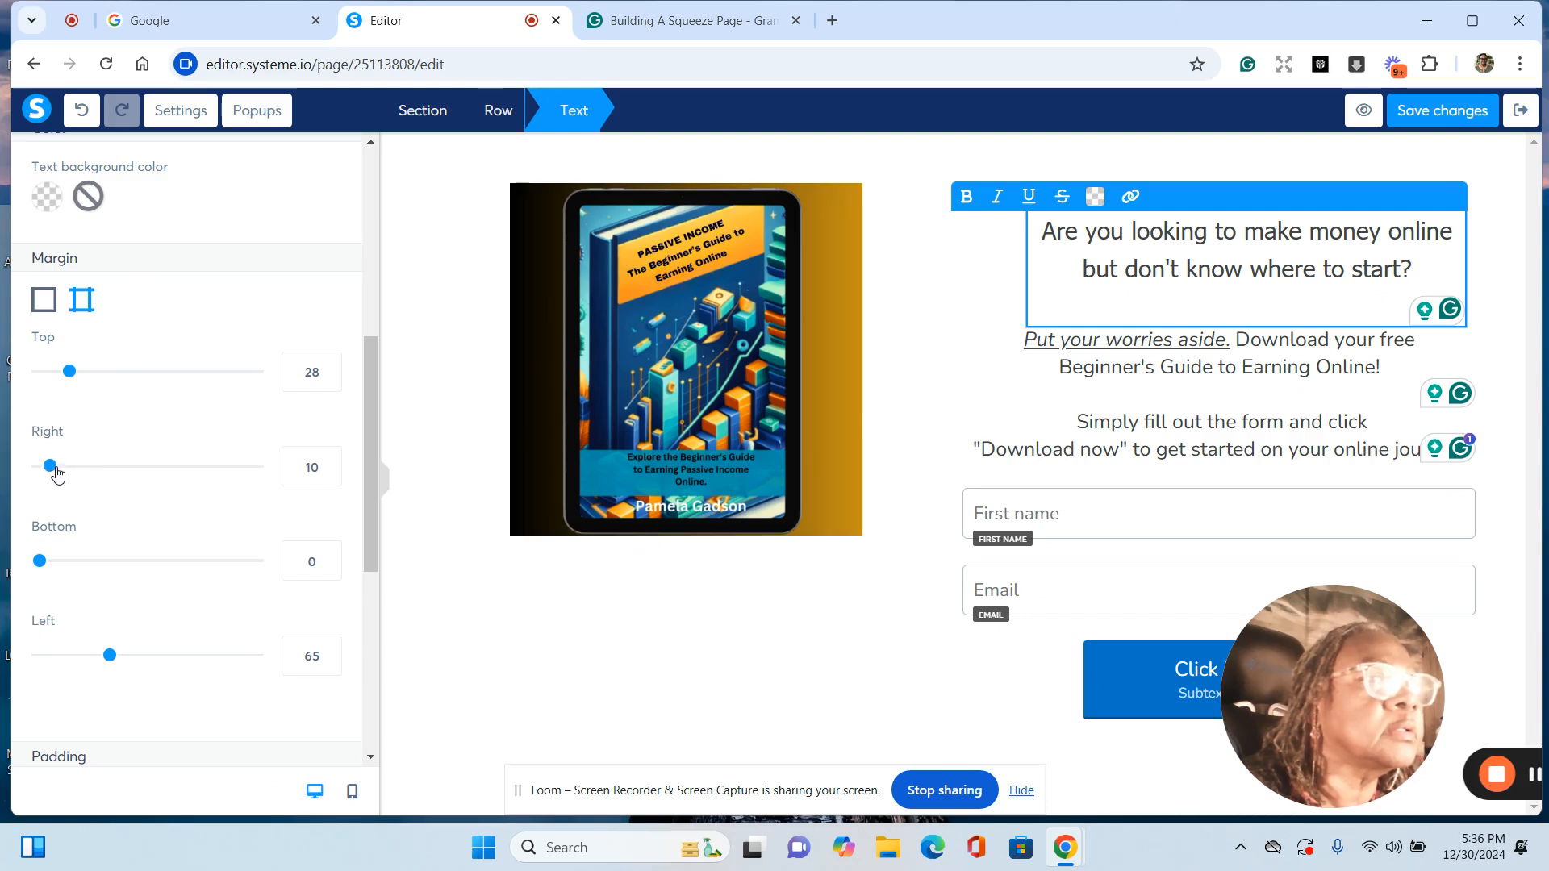
drag(46, 472, 100, 493)
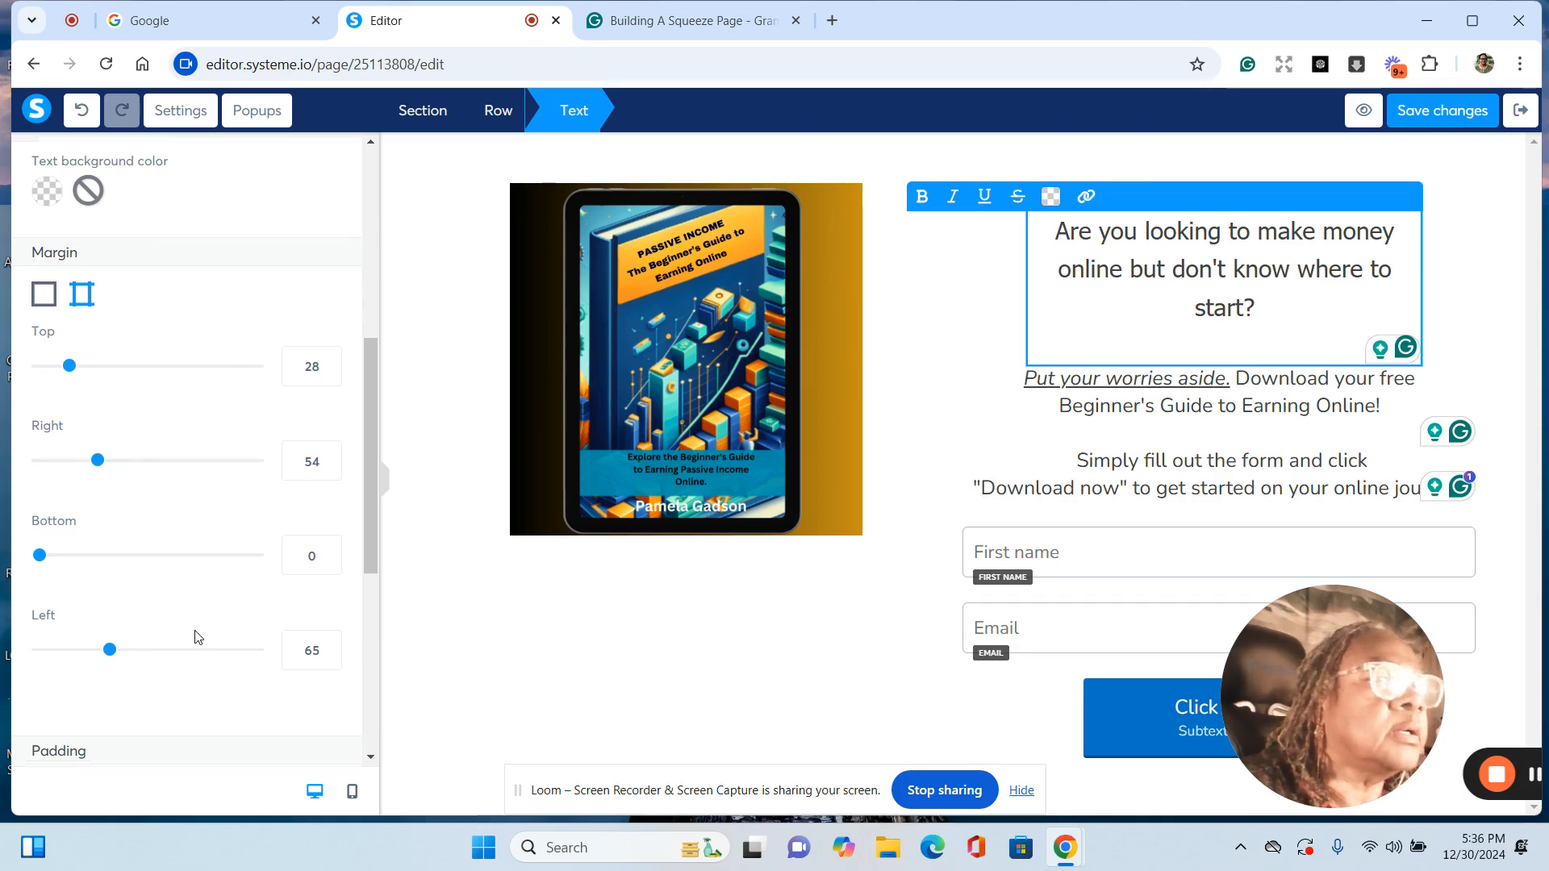
Step: Switch the first text block to individual padding values and set its top padding to 3
scroll(194, 633, down, 3)
click(81, 497)
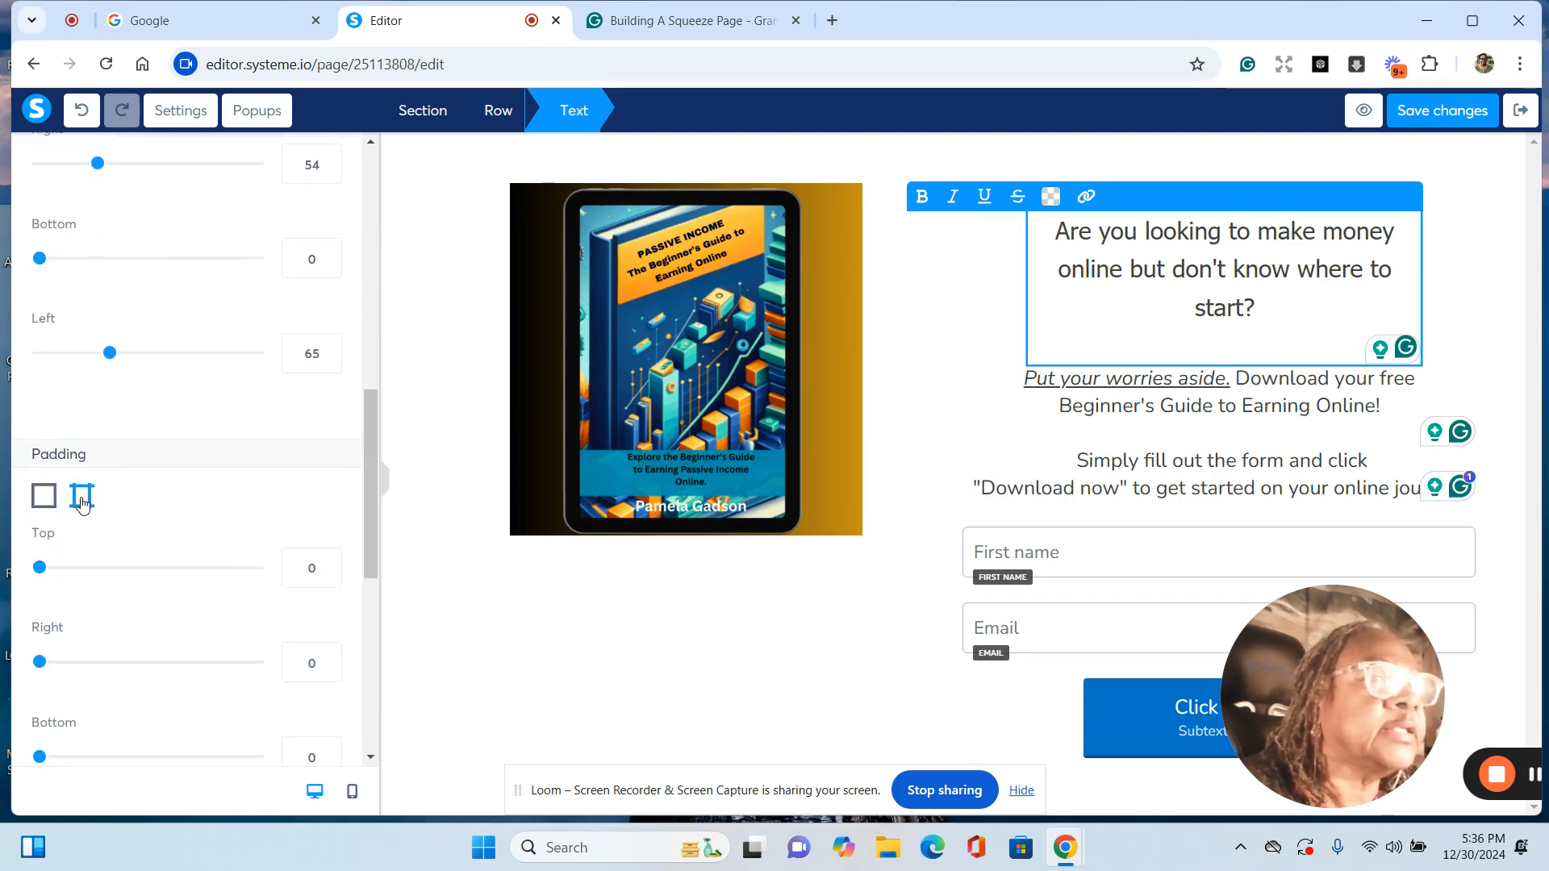
scroll(81, 501, down, 1)
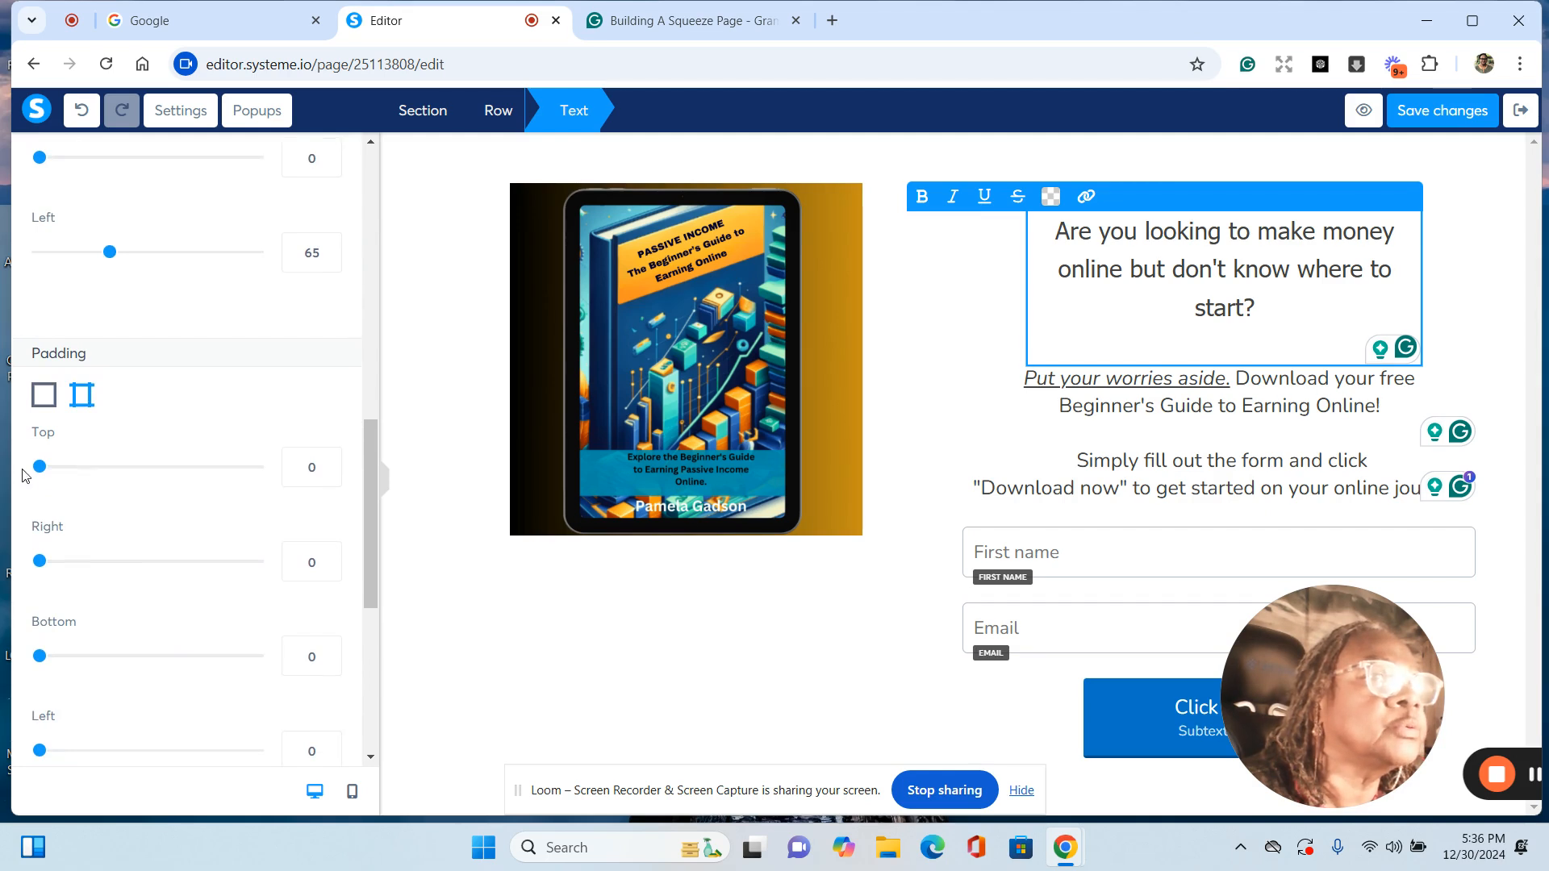
drag(39, 472, 44, 463)
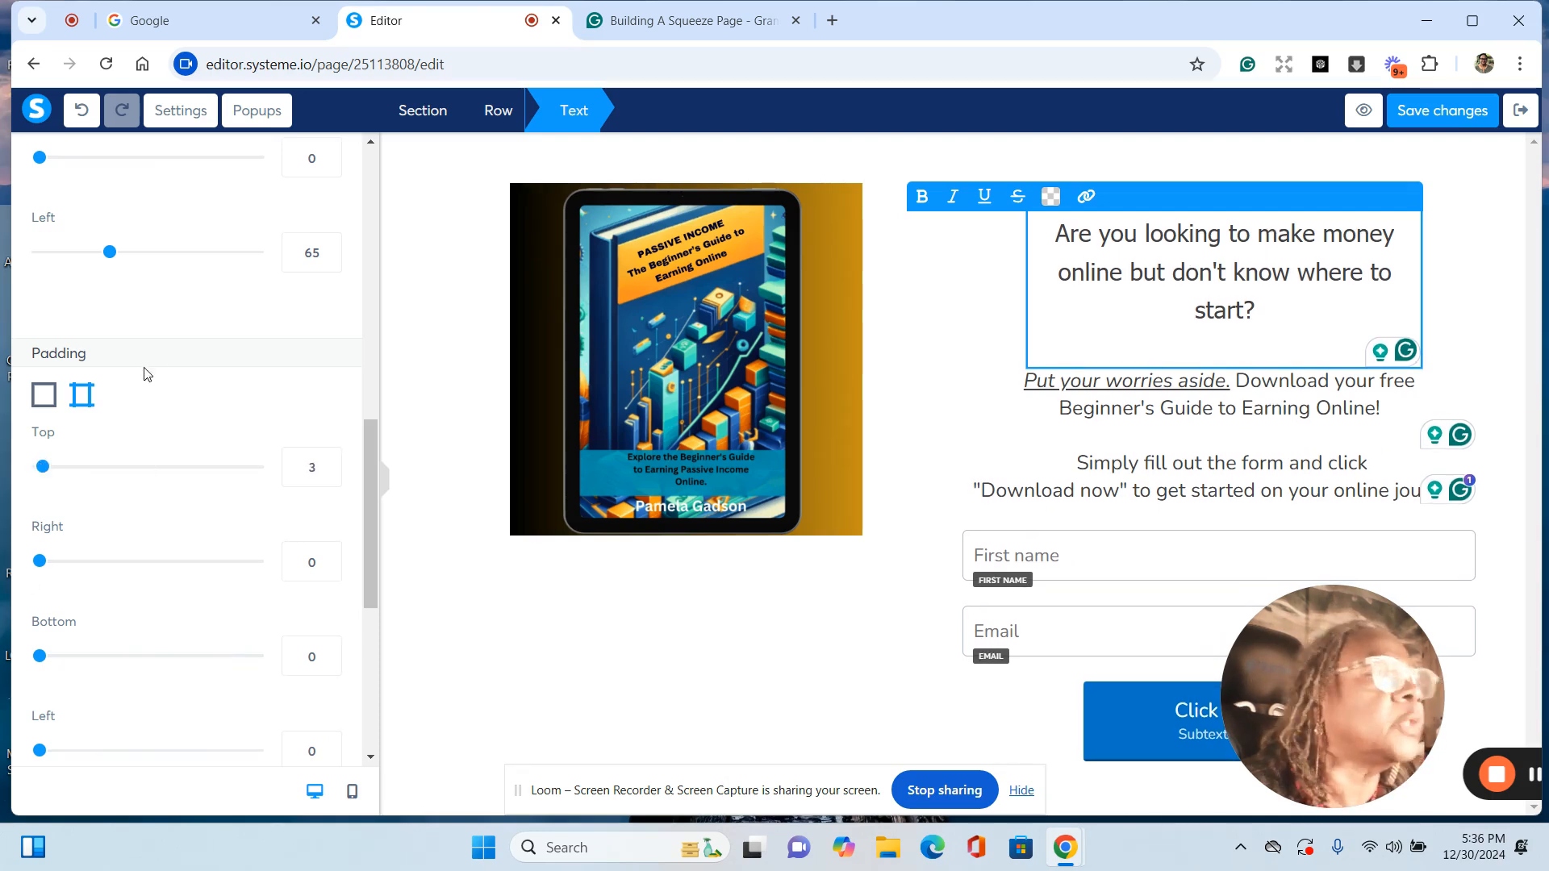
click(983, 305)
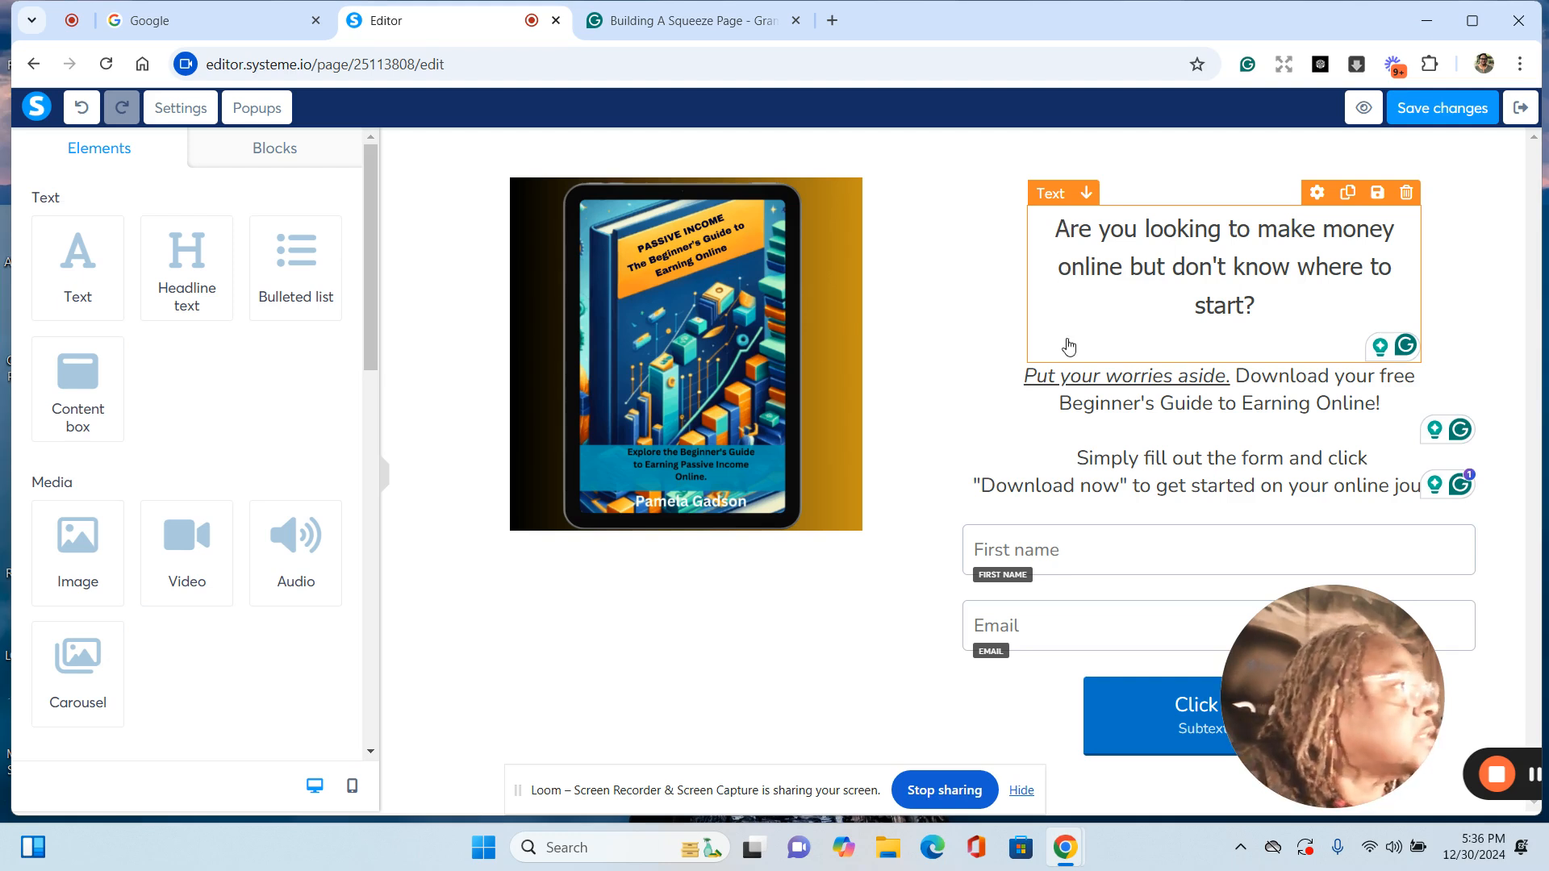
Step: Set the line height of the second text block, "Put your worries aside...", to 29
click(1040, 414)
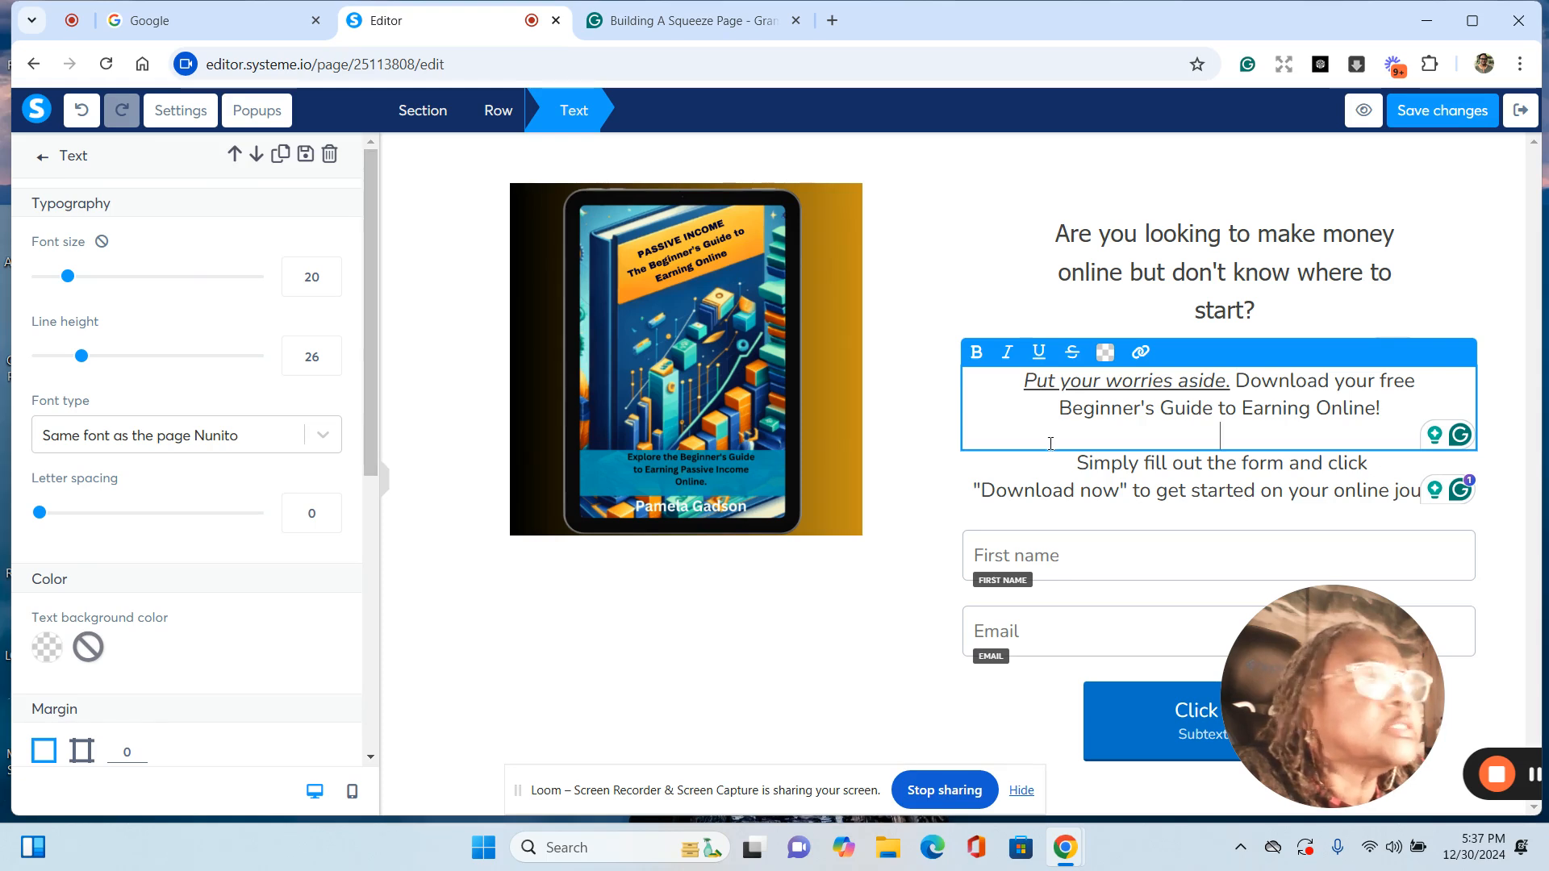
click(989, 382)
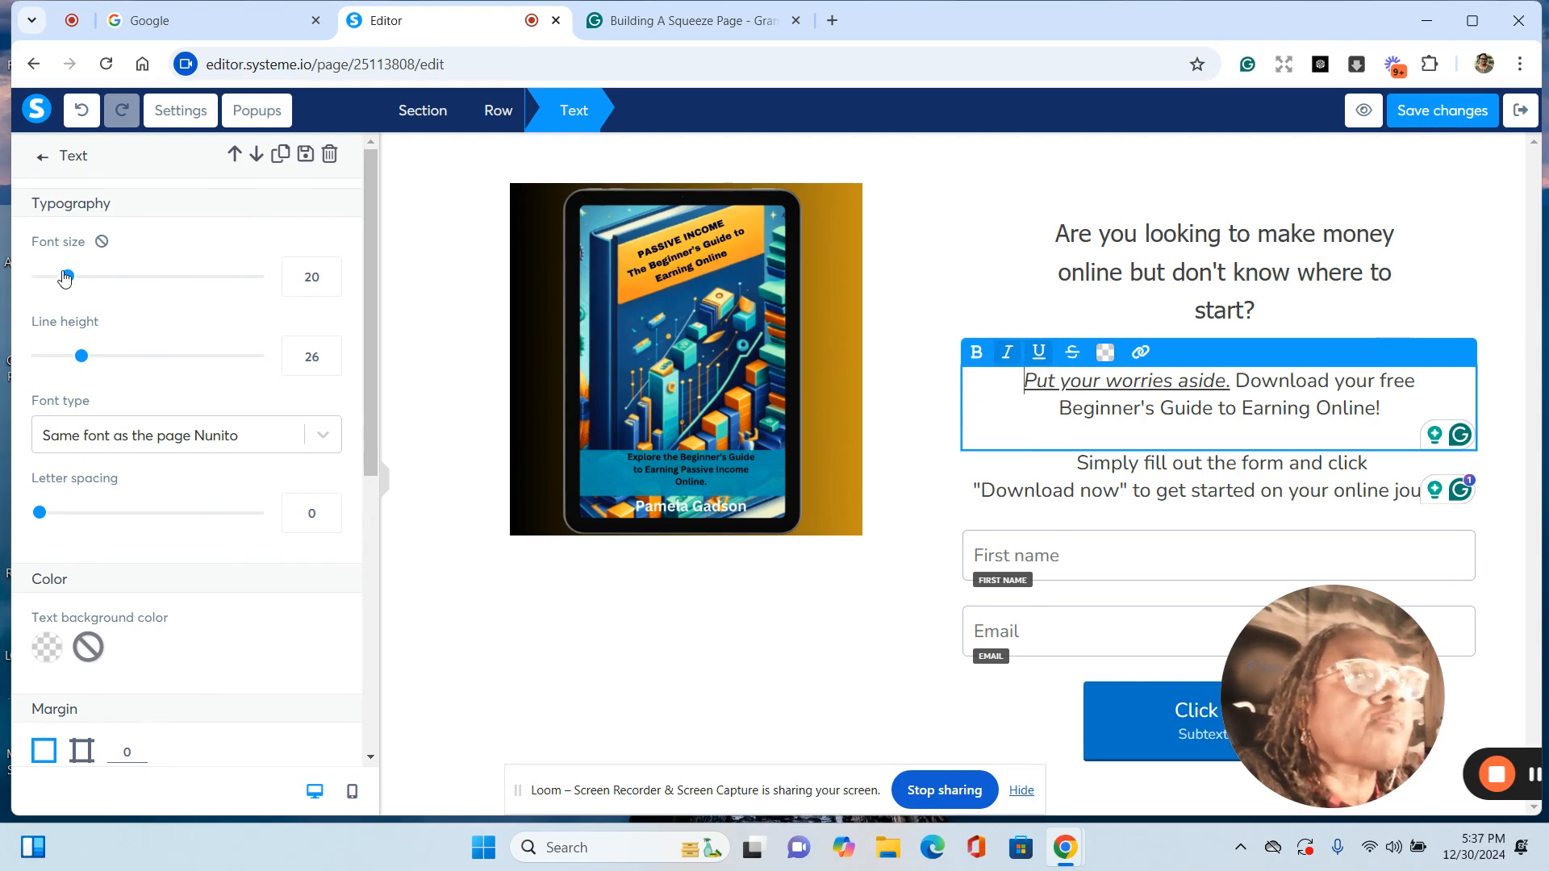
drag(66, 278, 69, 278)
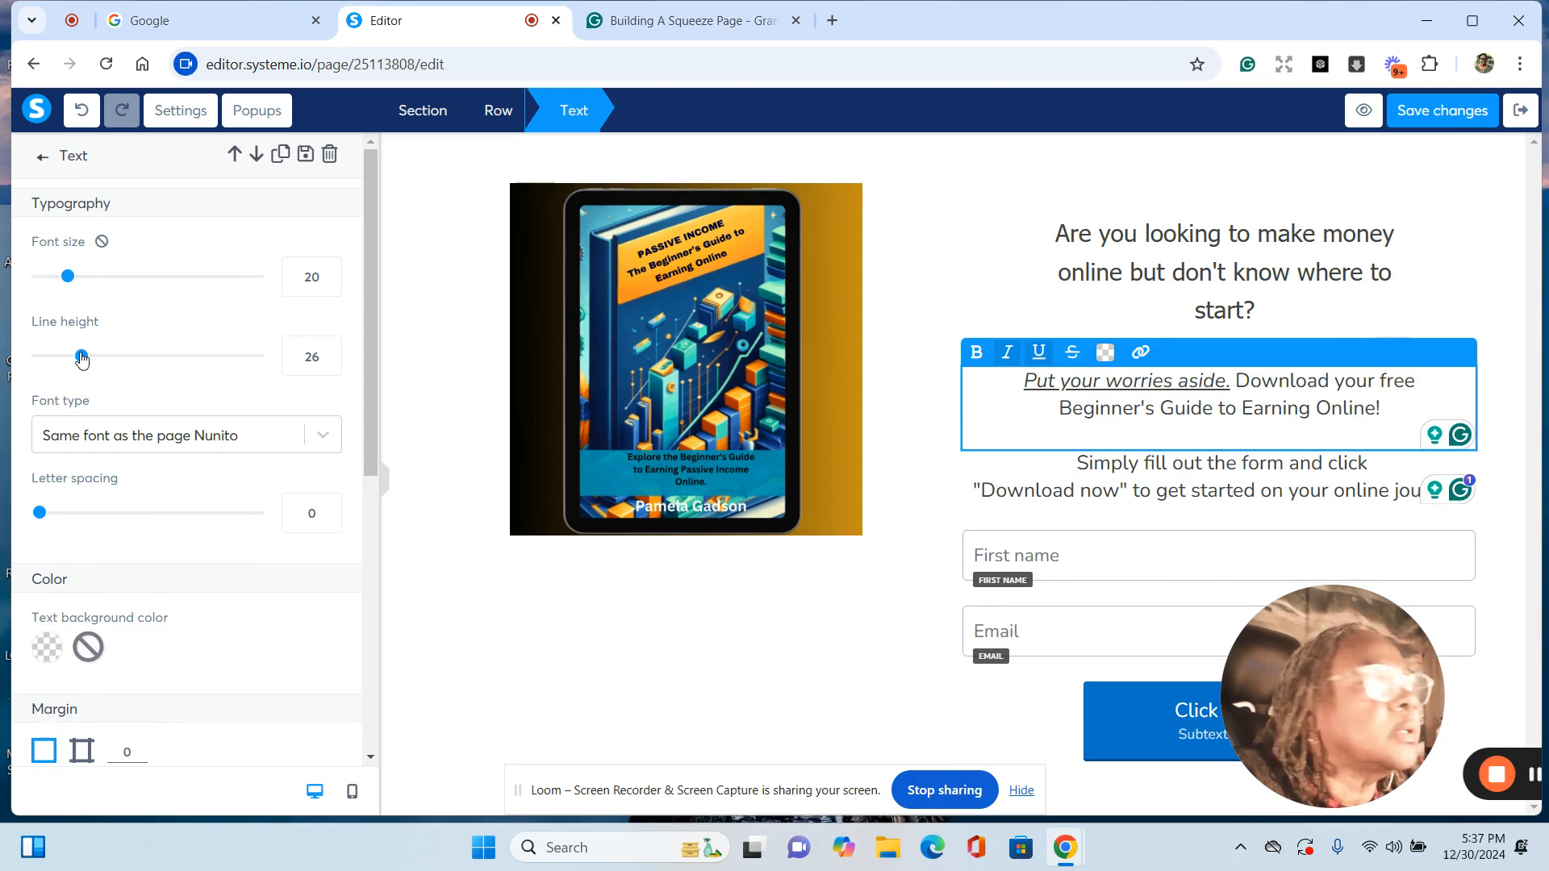
drag(81, 360, 89, 357)
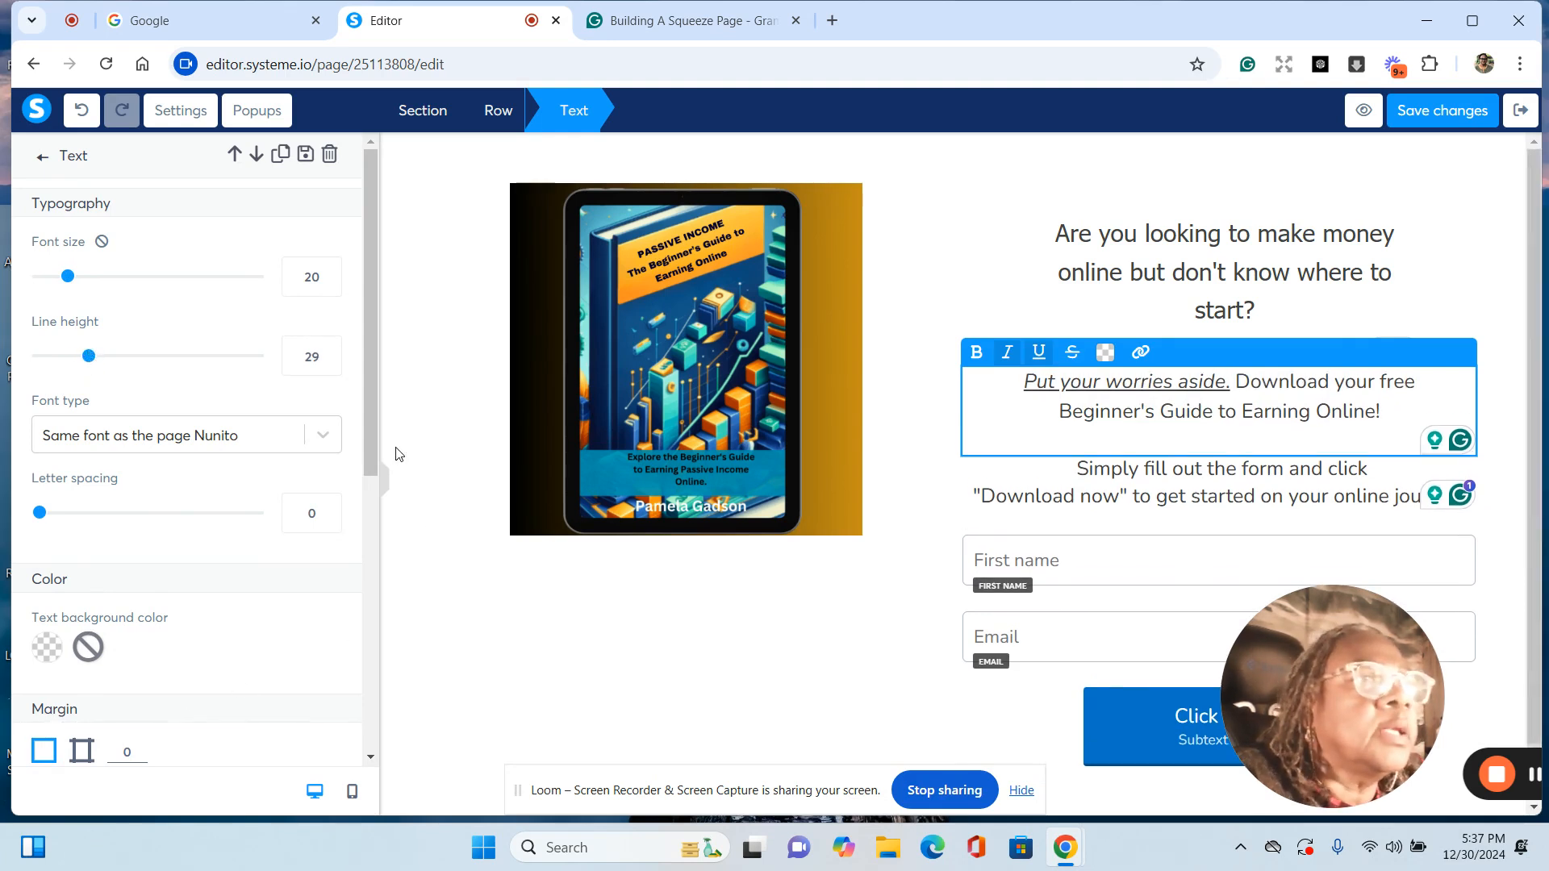
Step: Change the font of the "Put your worries aside" text block to the web safe font "Tahoma, Geneva, sans-serif"
click(324, 439)
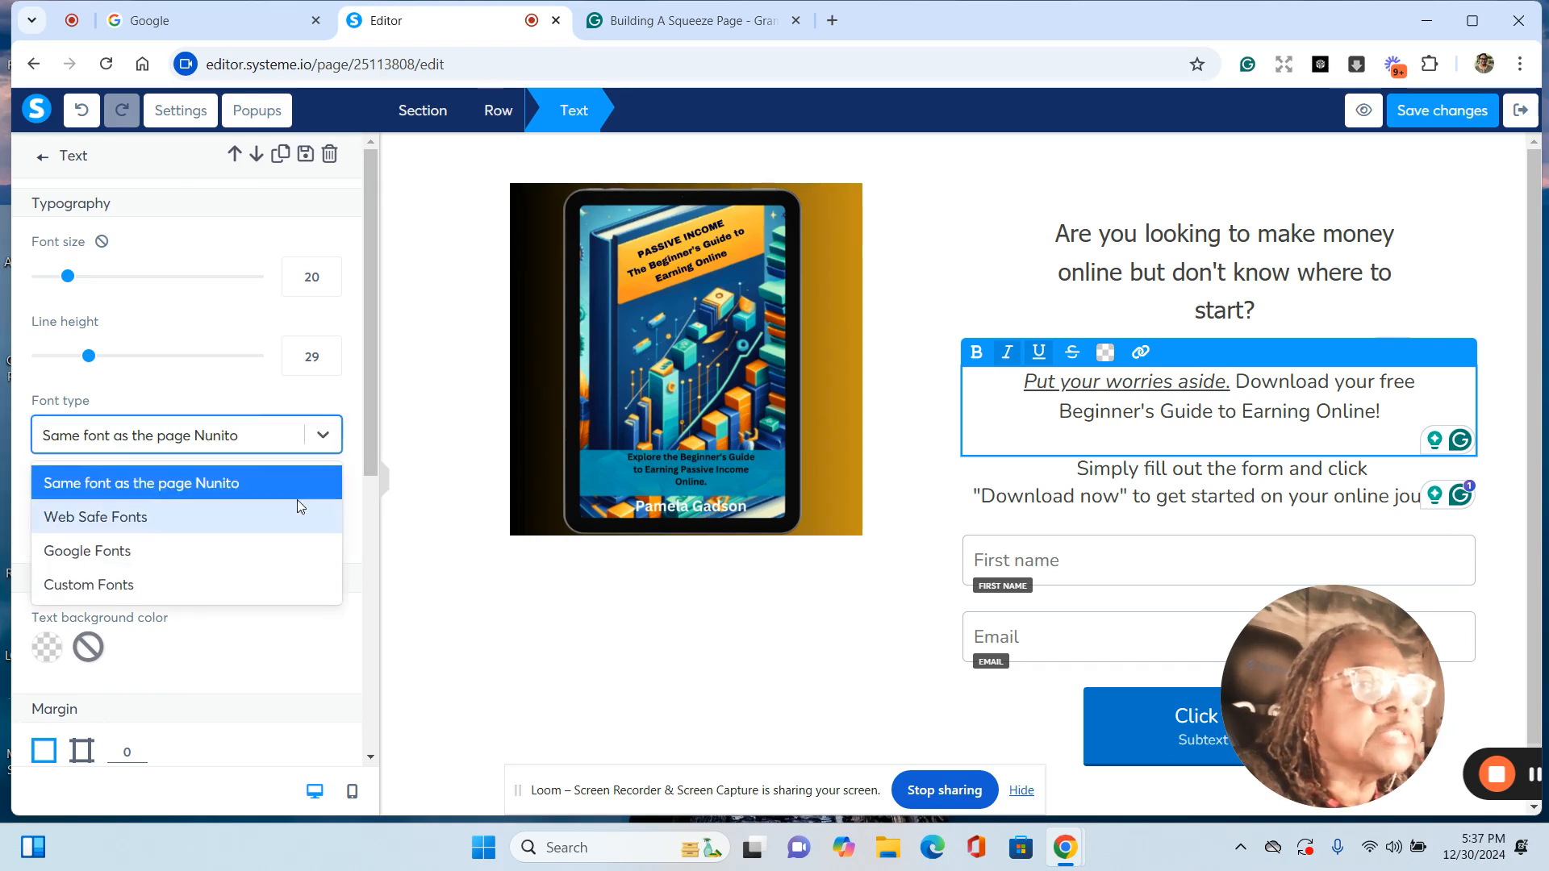
click(101, 519)
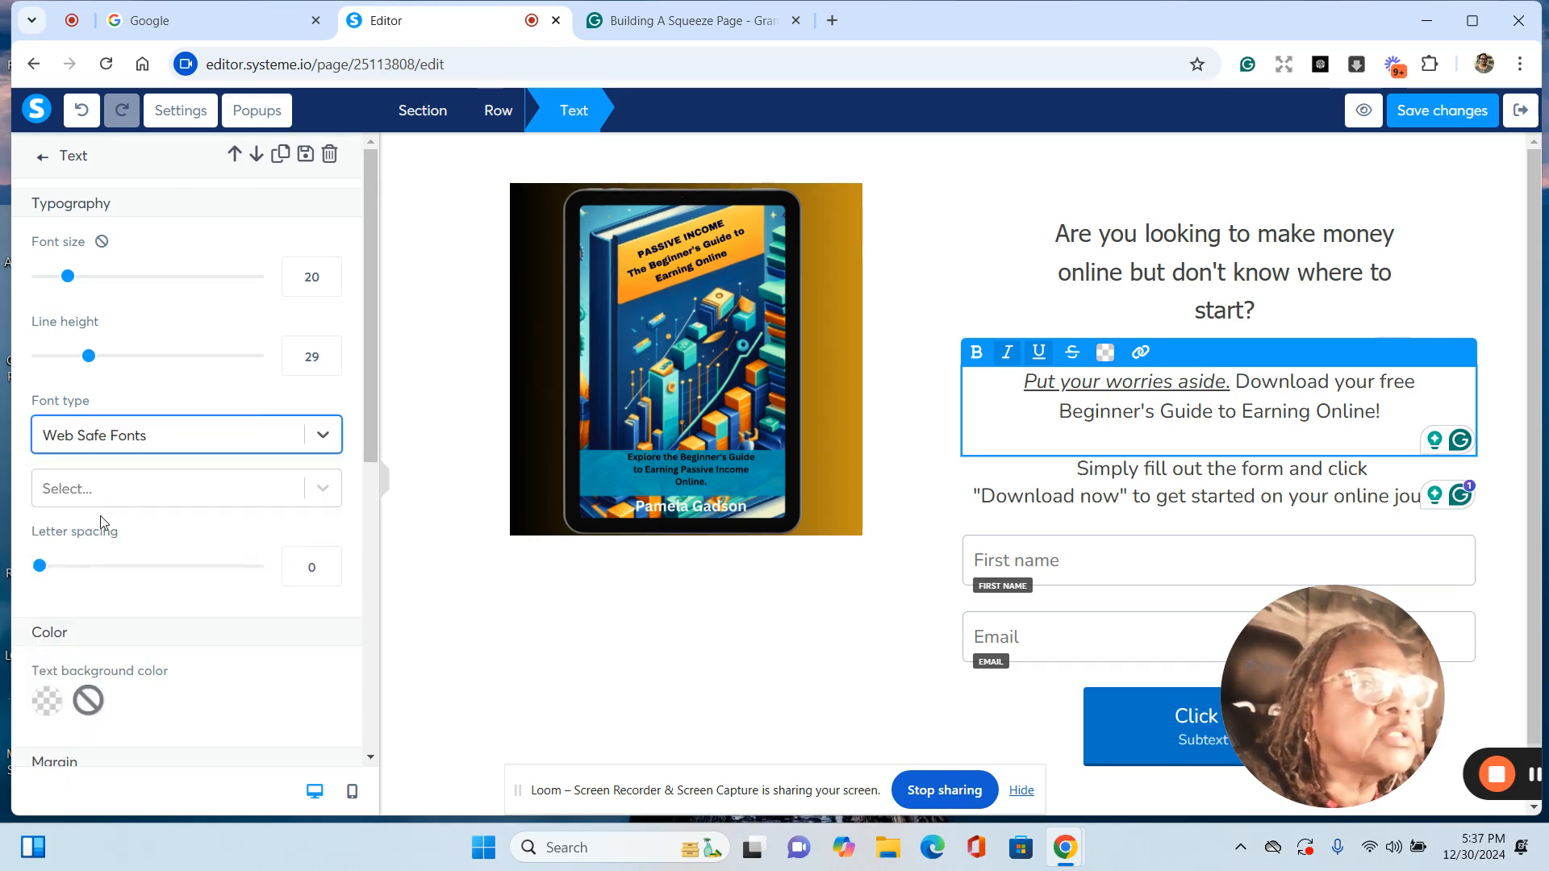
click(325, 489)
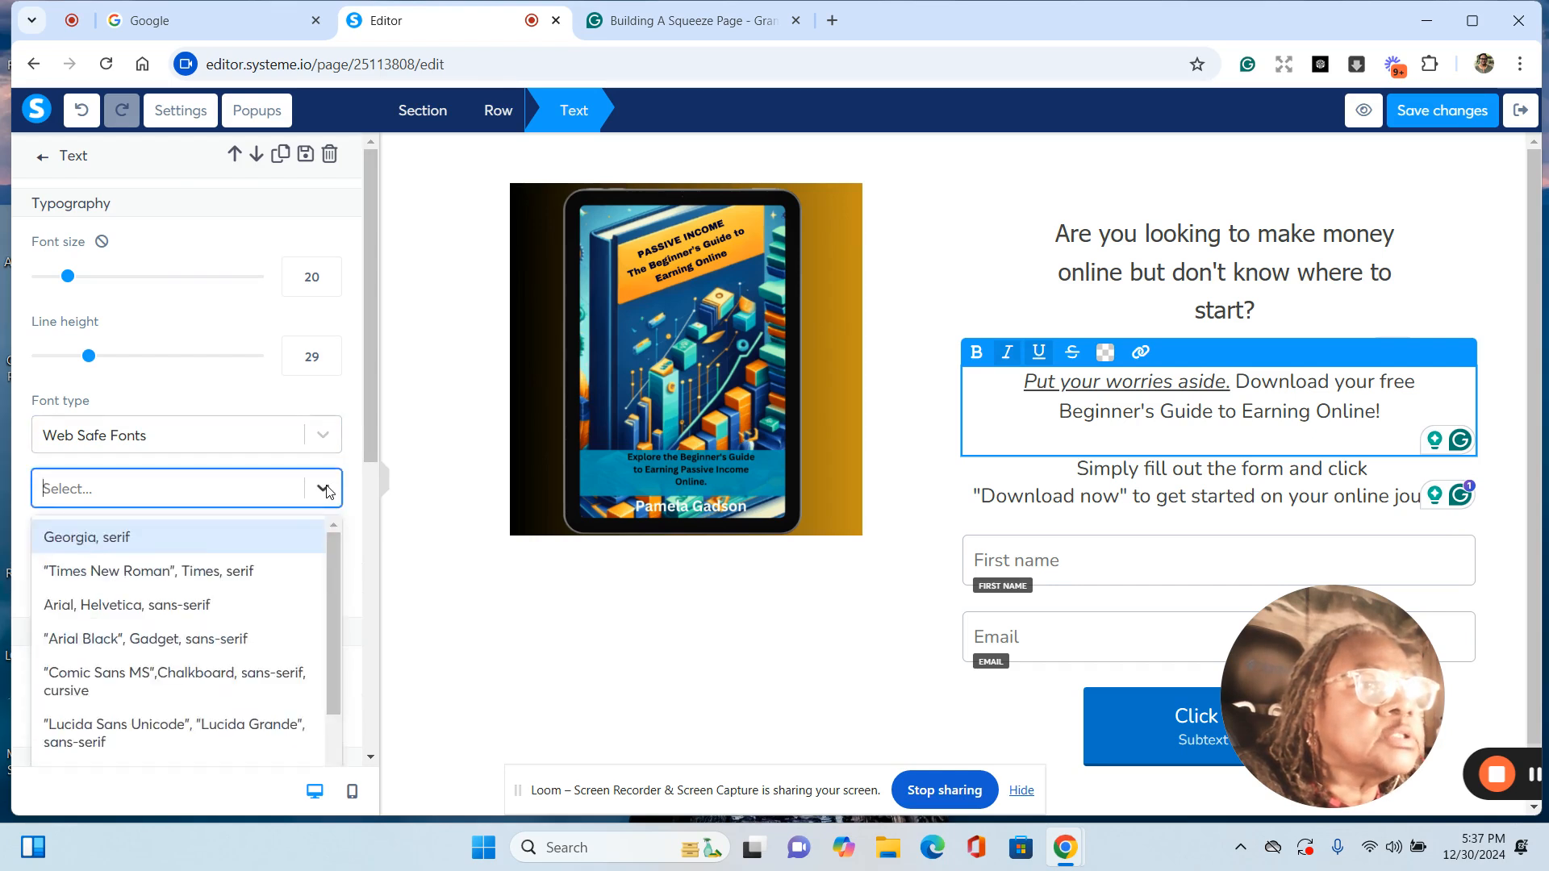
scroll(240, 643, down, 2)
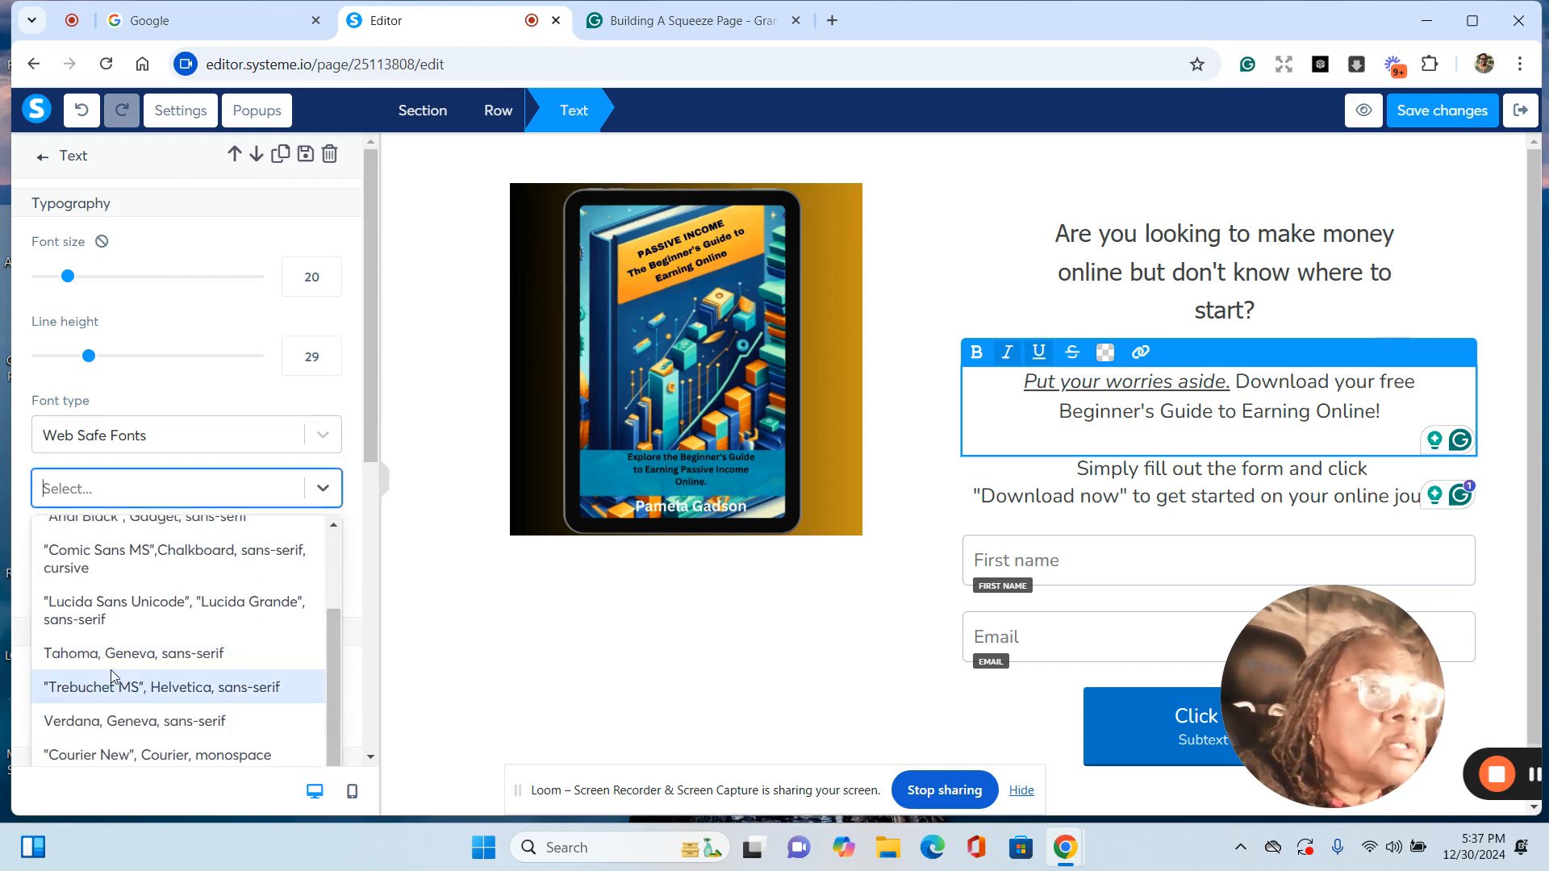
click(139, 655)
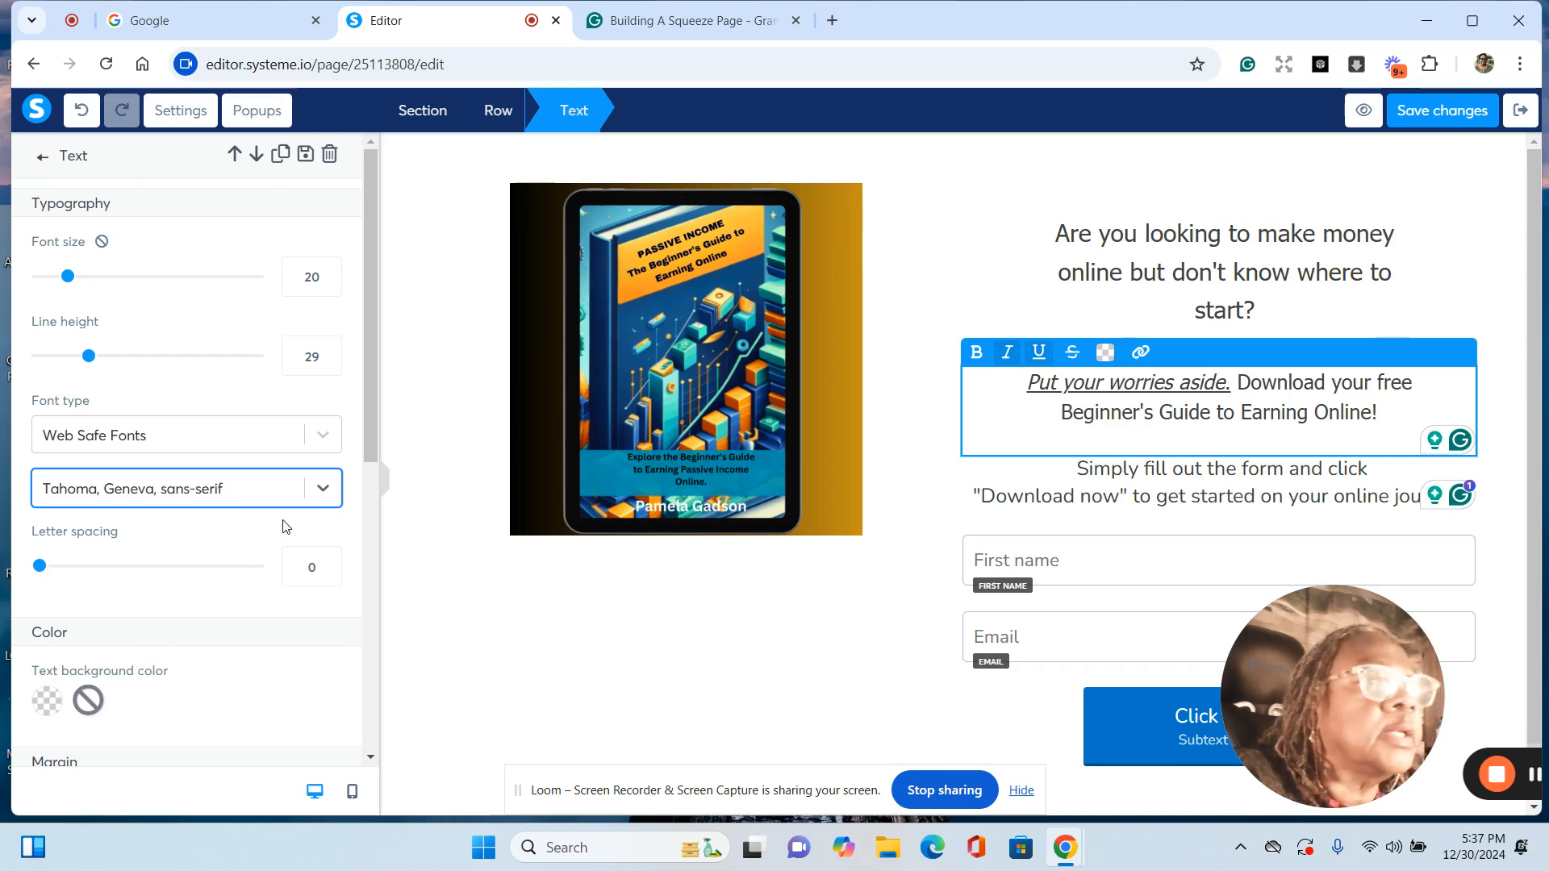
Step: Give the "Put your worries aside" text block individual margins of 48 on the right and 79 on the left
scroll(370, 377, down, 2)
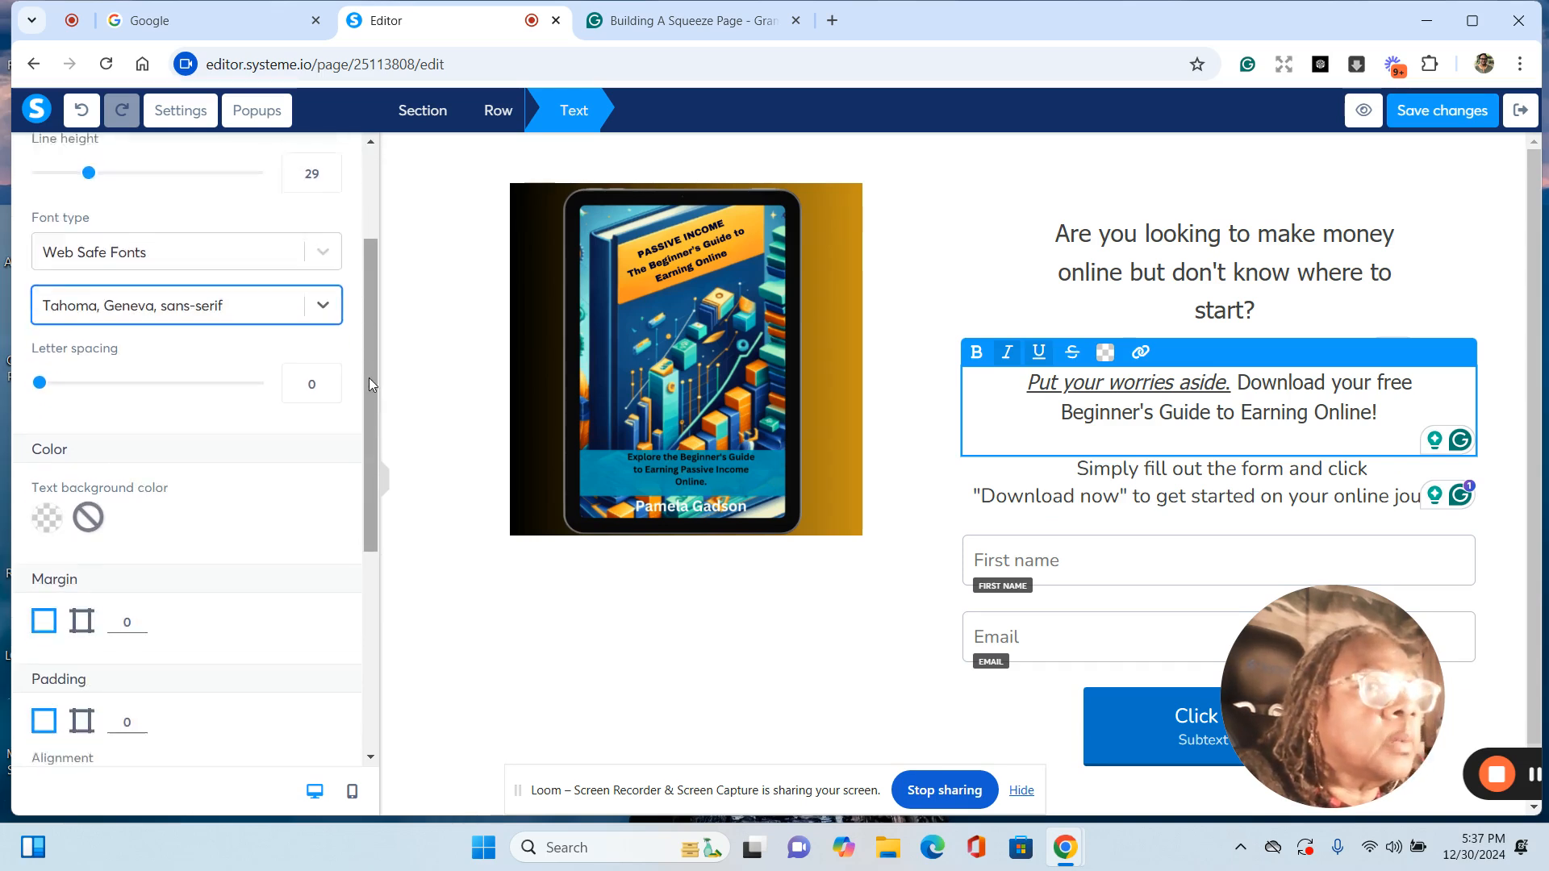
scroll(369, 377, down, 3)
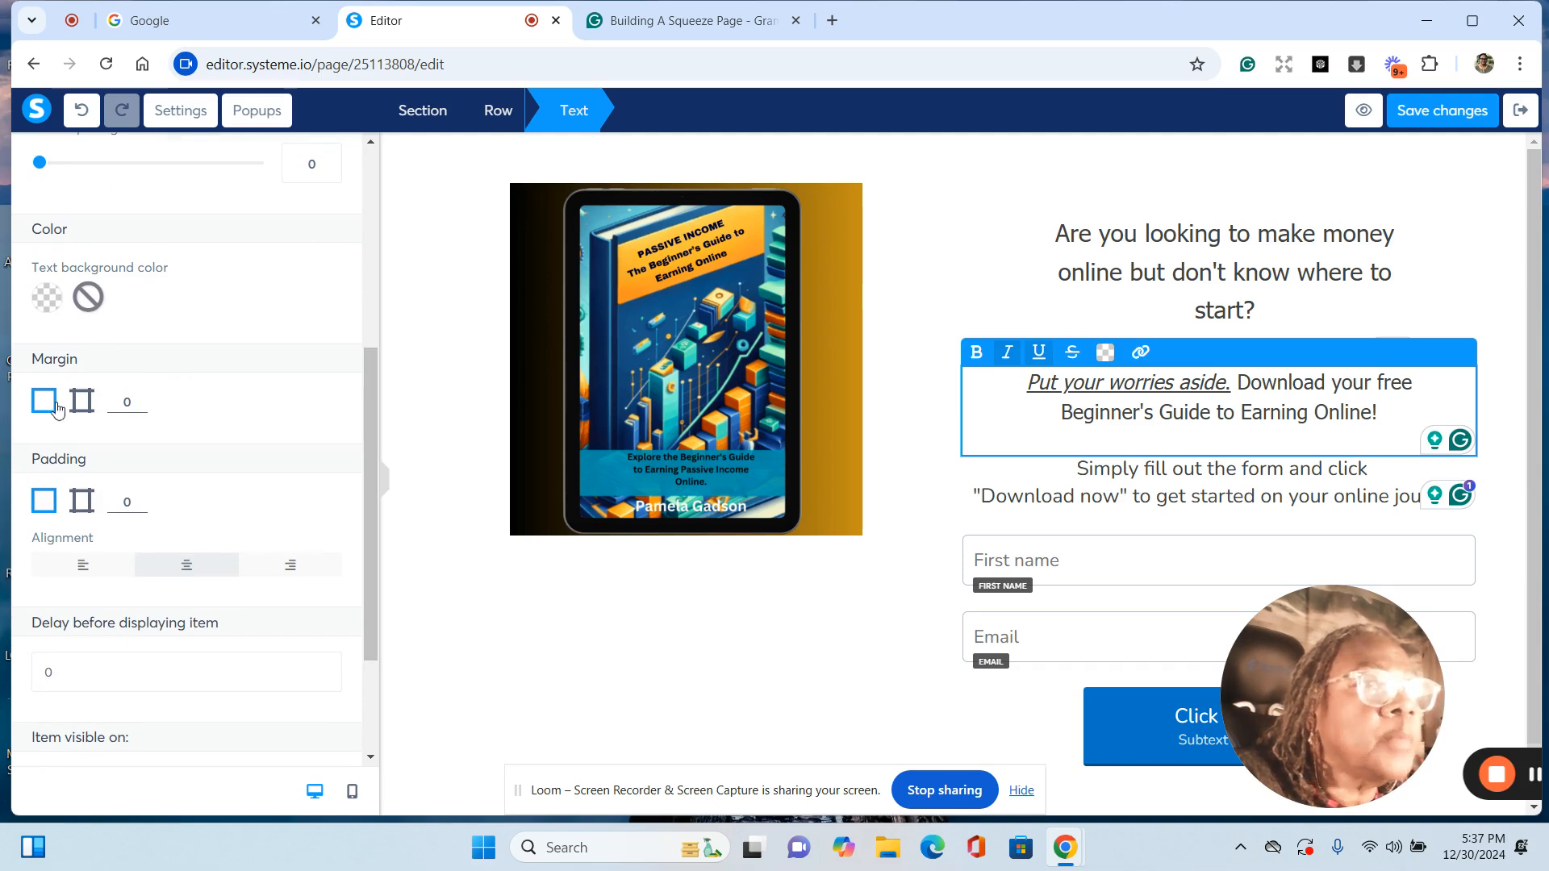
click(82, 401)
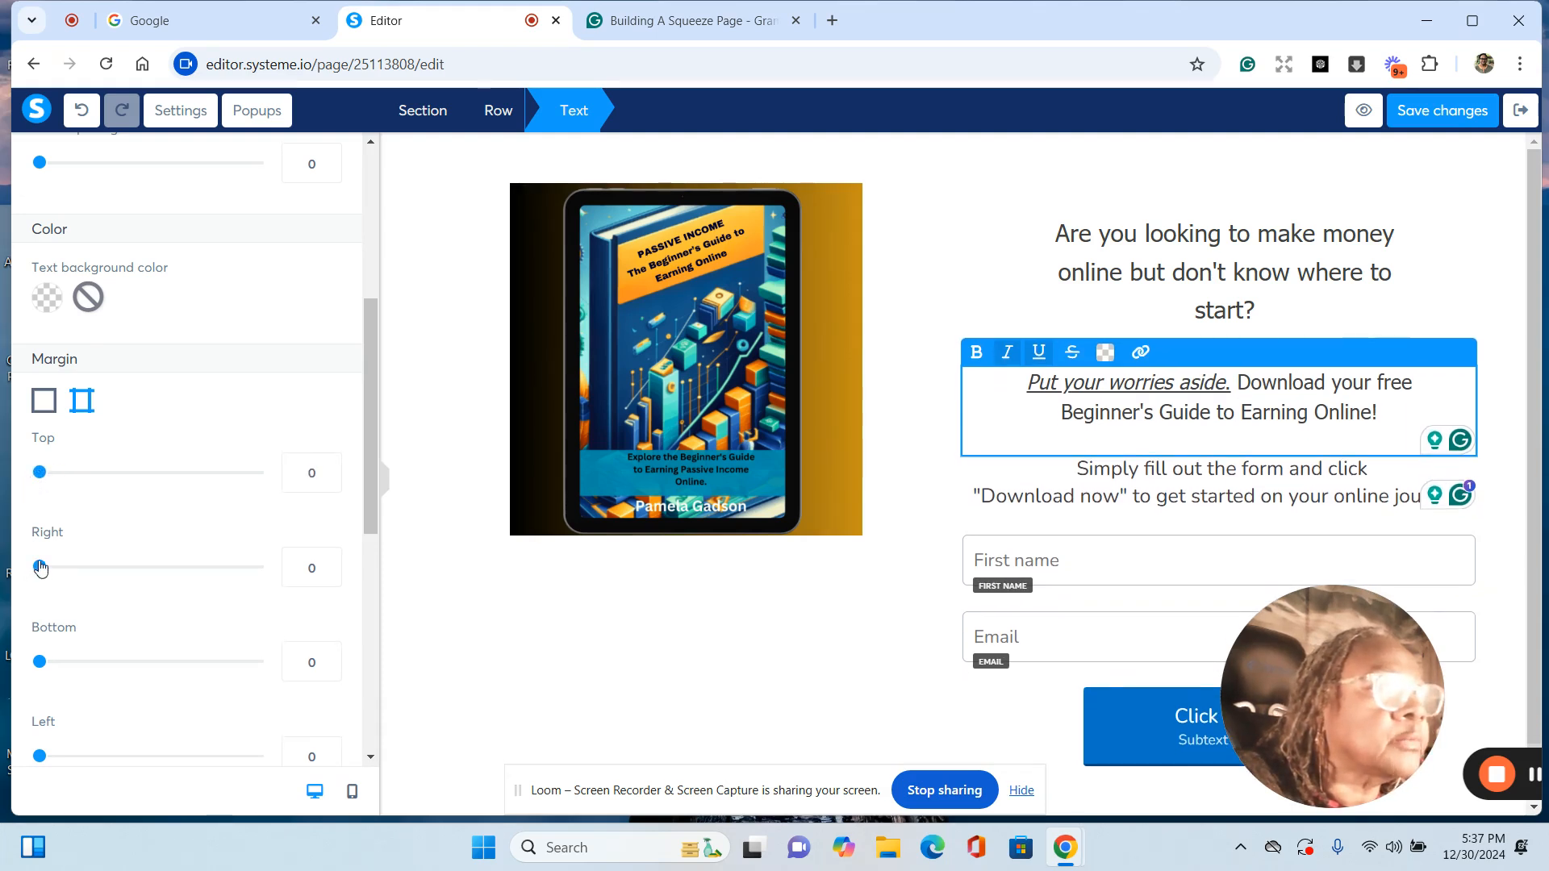
drag(40, 568, 92, 567)
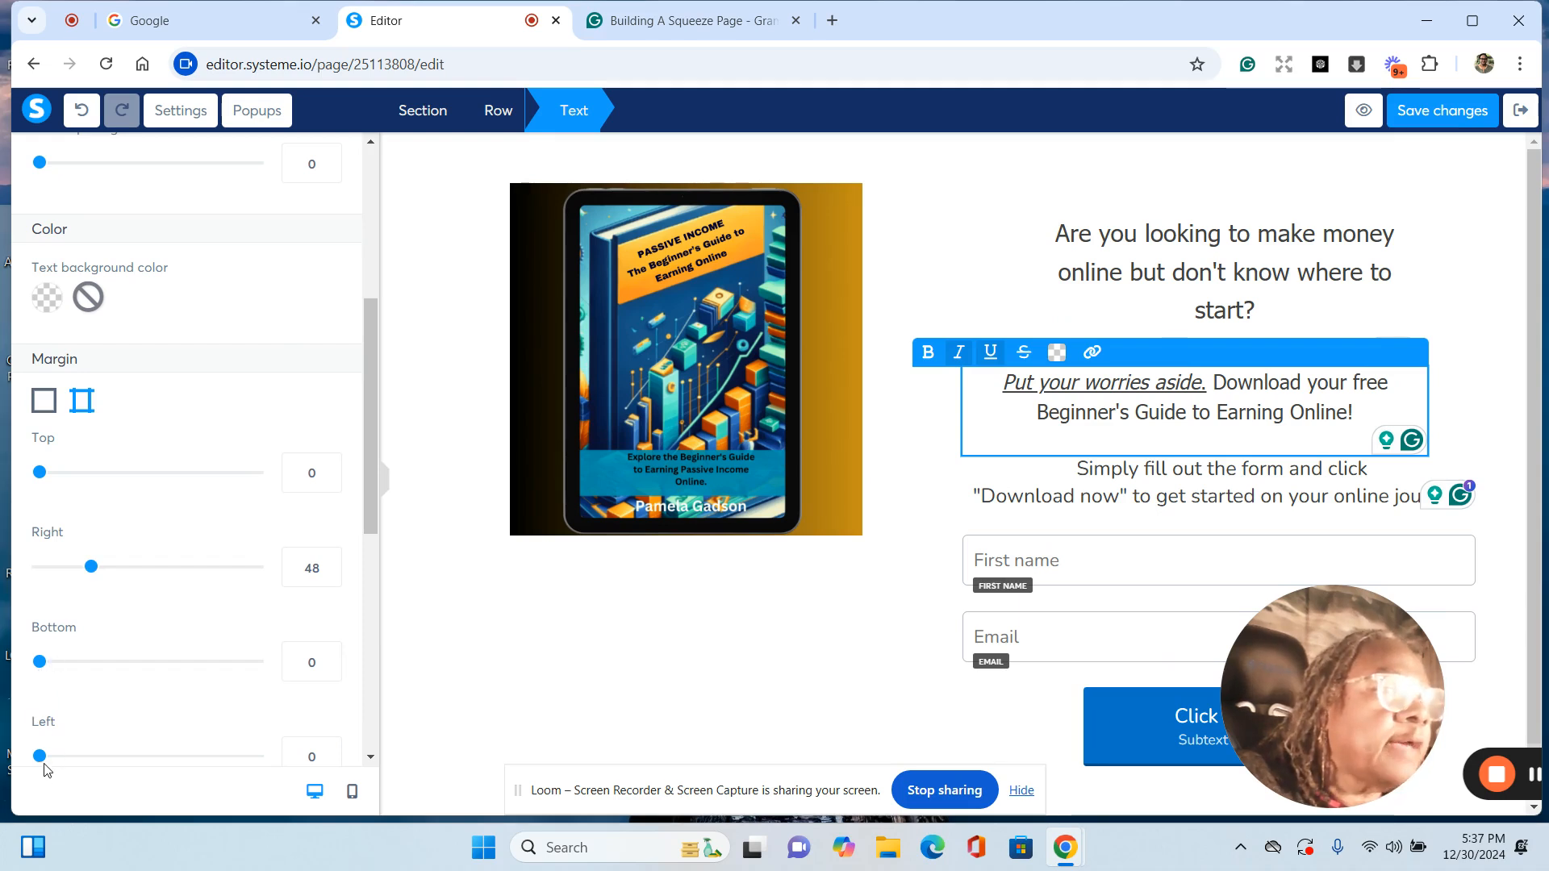
drag(42, 763, 127, 777)
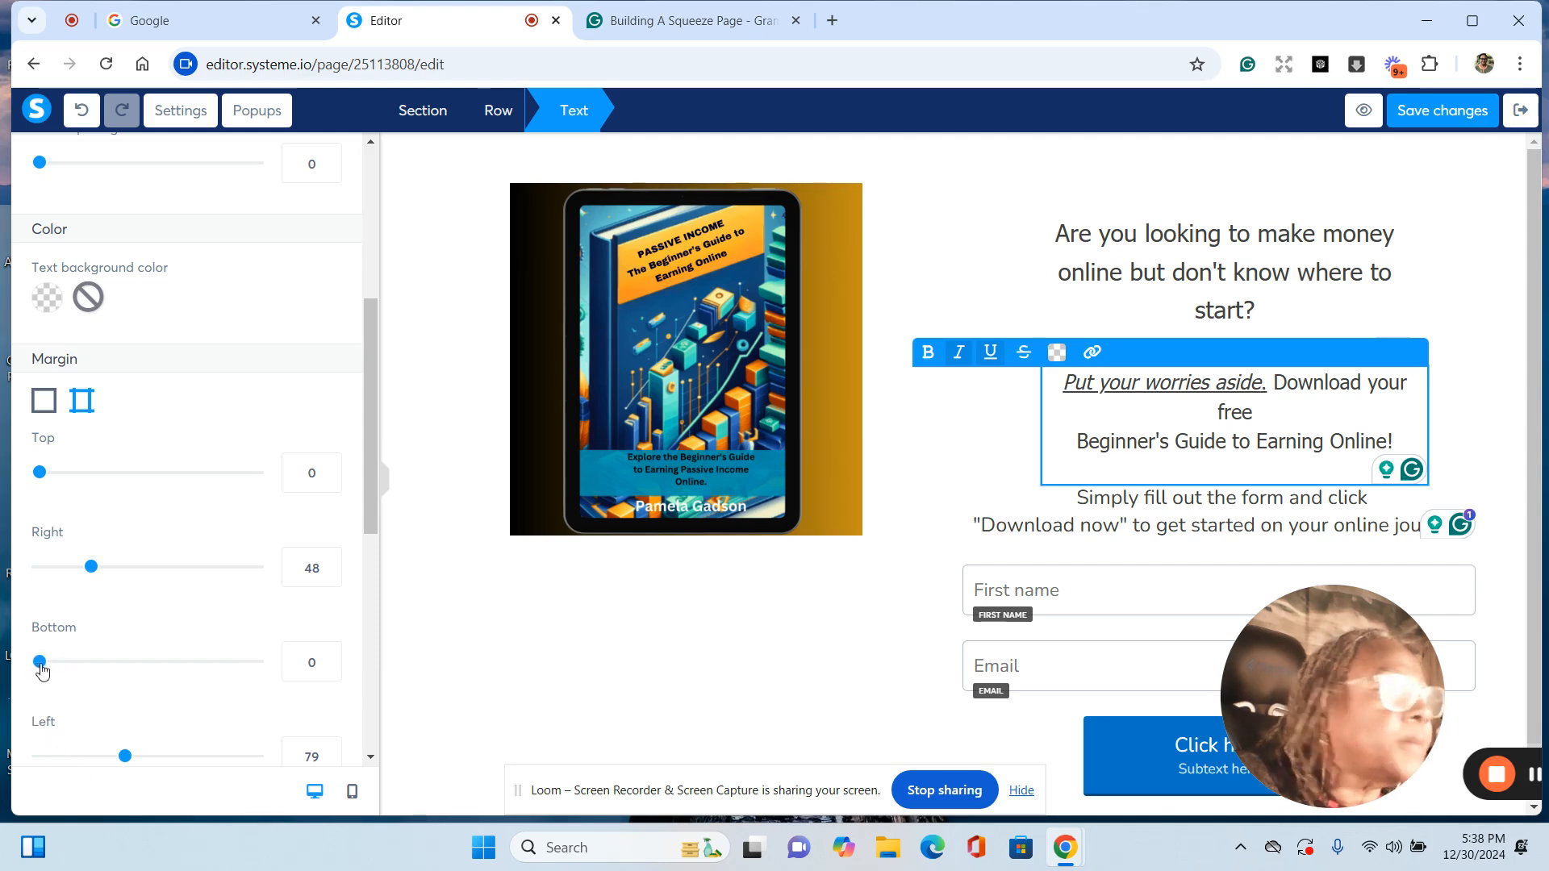
drag(42, 671, 37, 666)
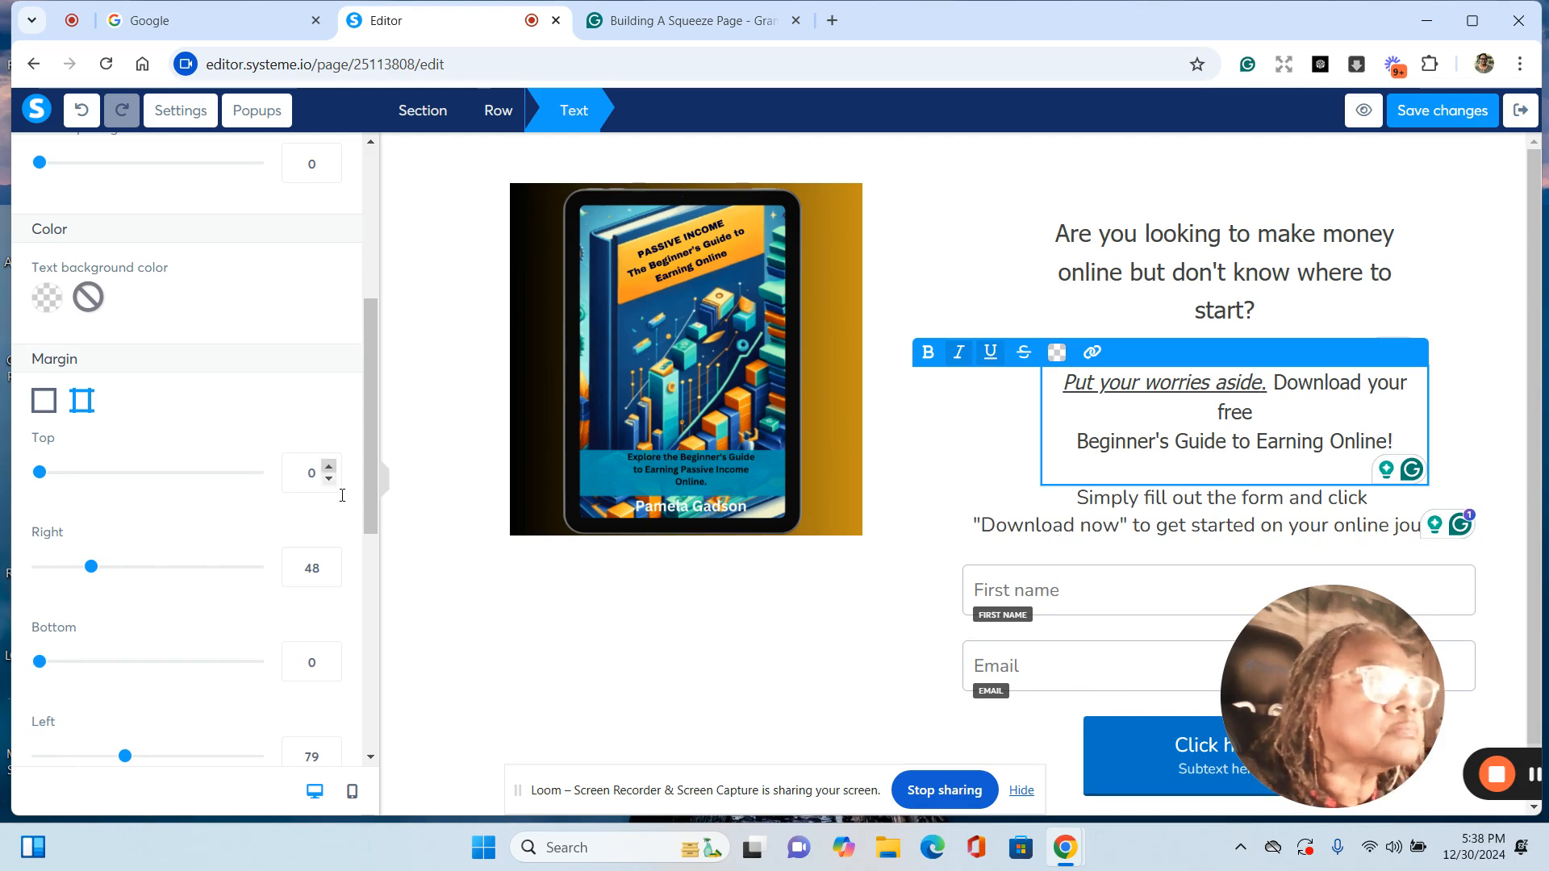
Step: Switch the second text block to individual padding values, with 1 on the right and 4 on the left
scroll(366, 438, down, 6)
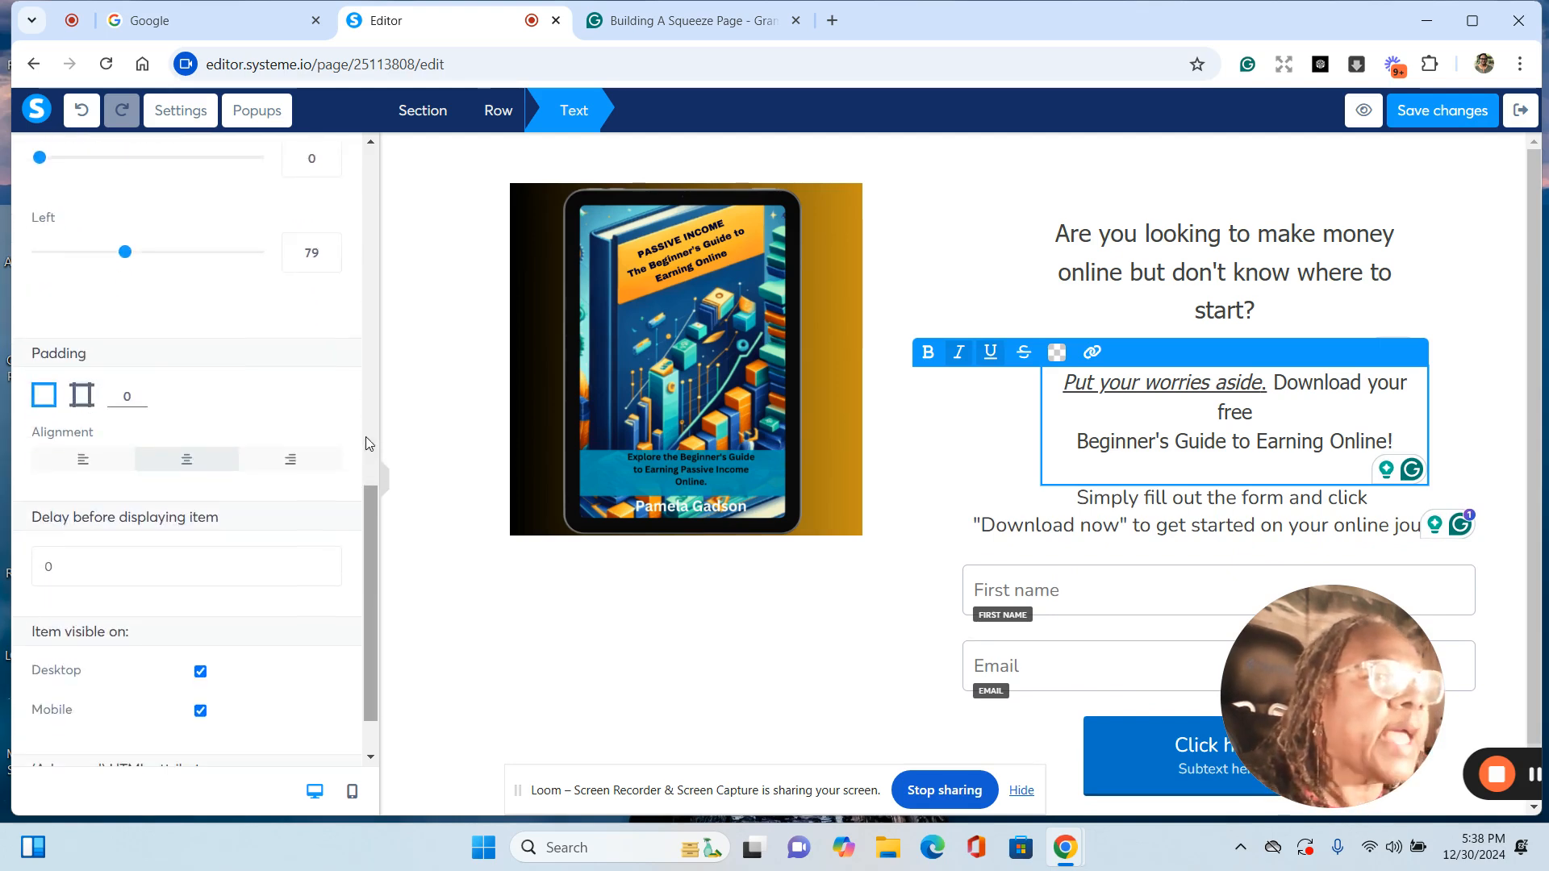
click(89, 398)
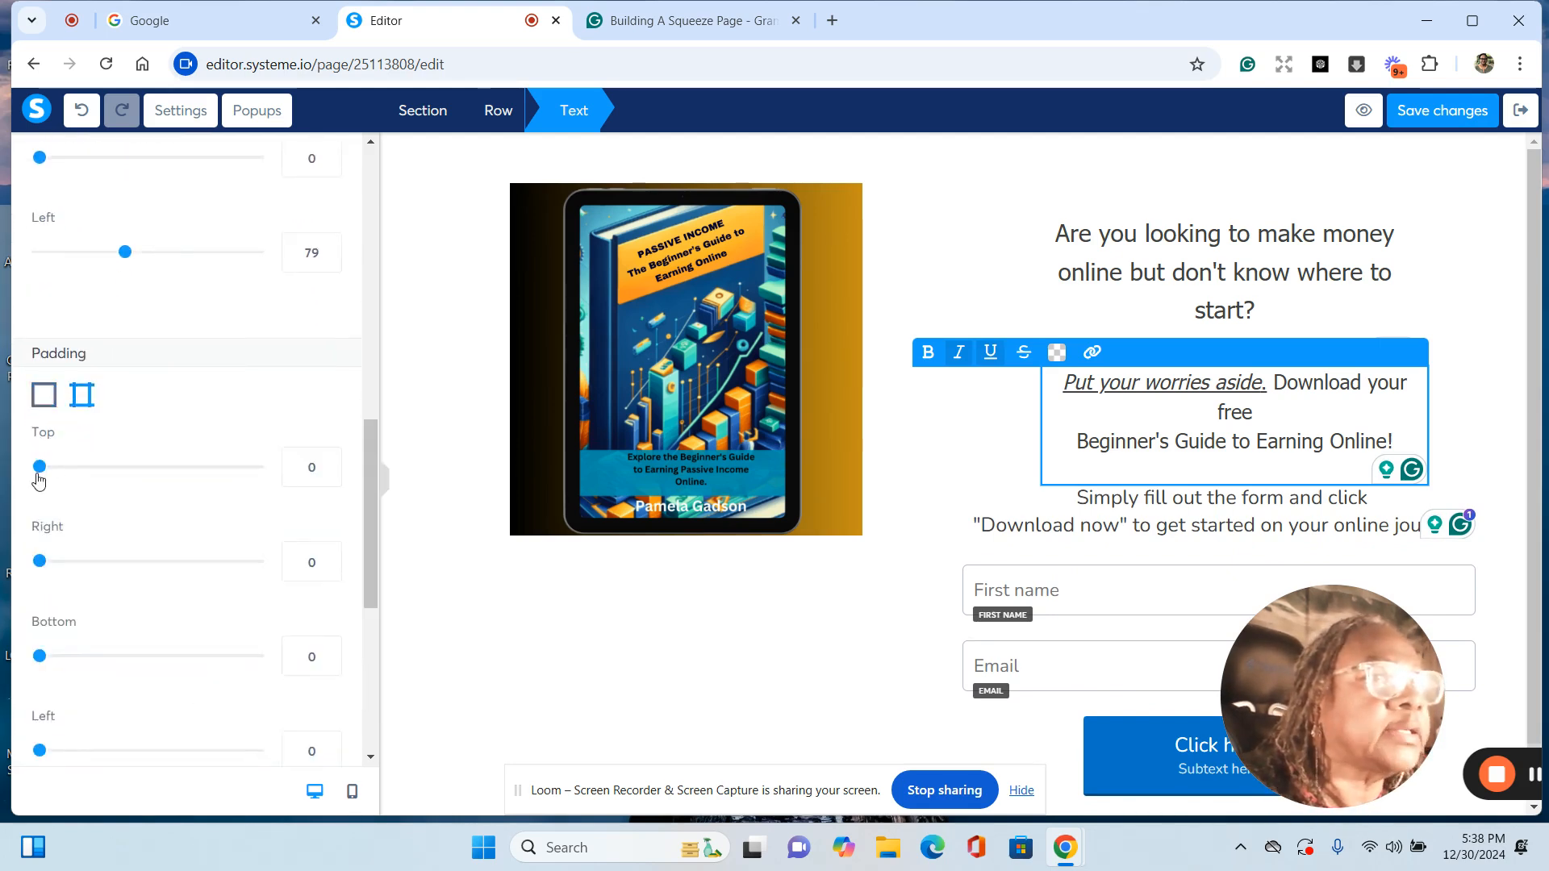
drag(41, 474, 39, 467)
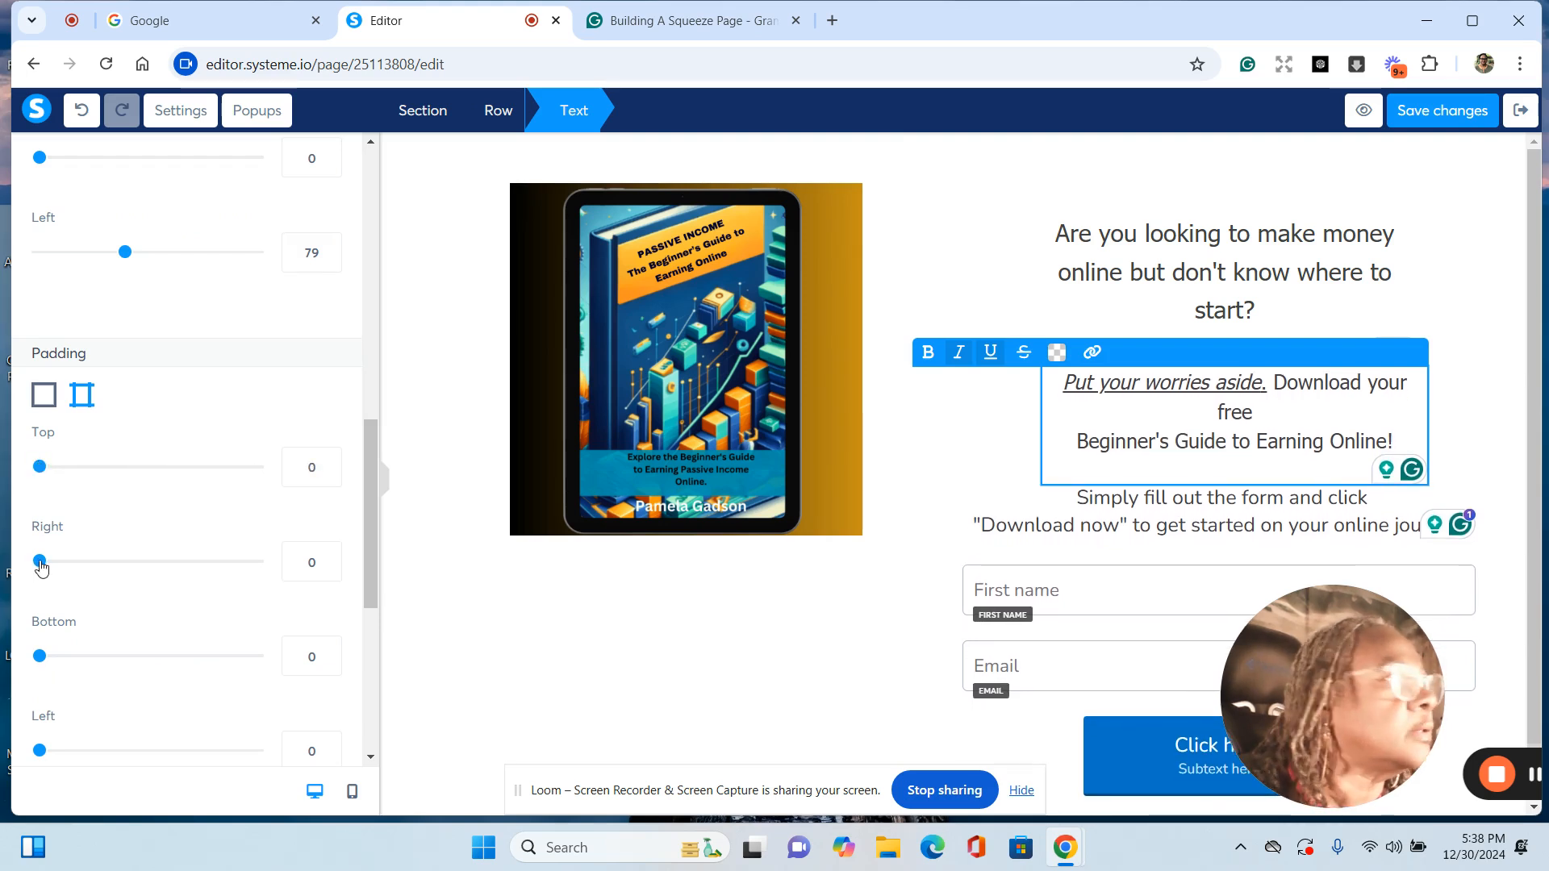
drag(41, 567, 43, 565)
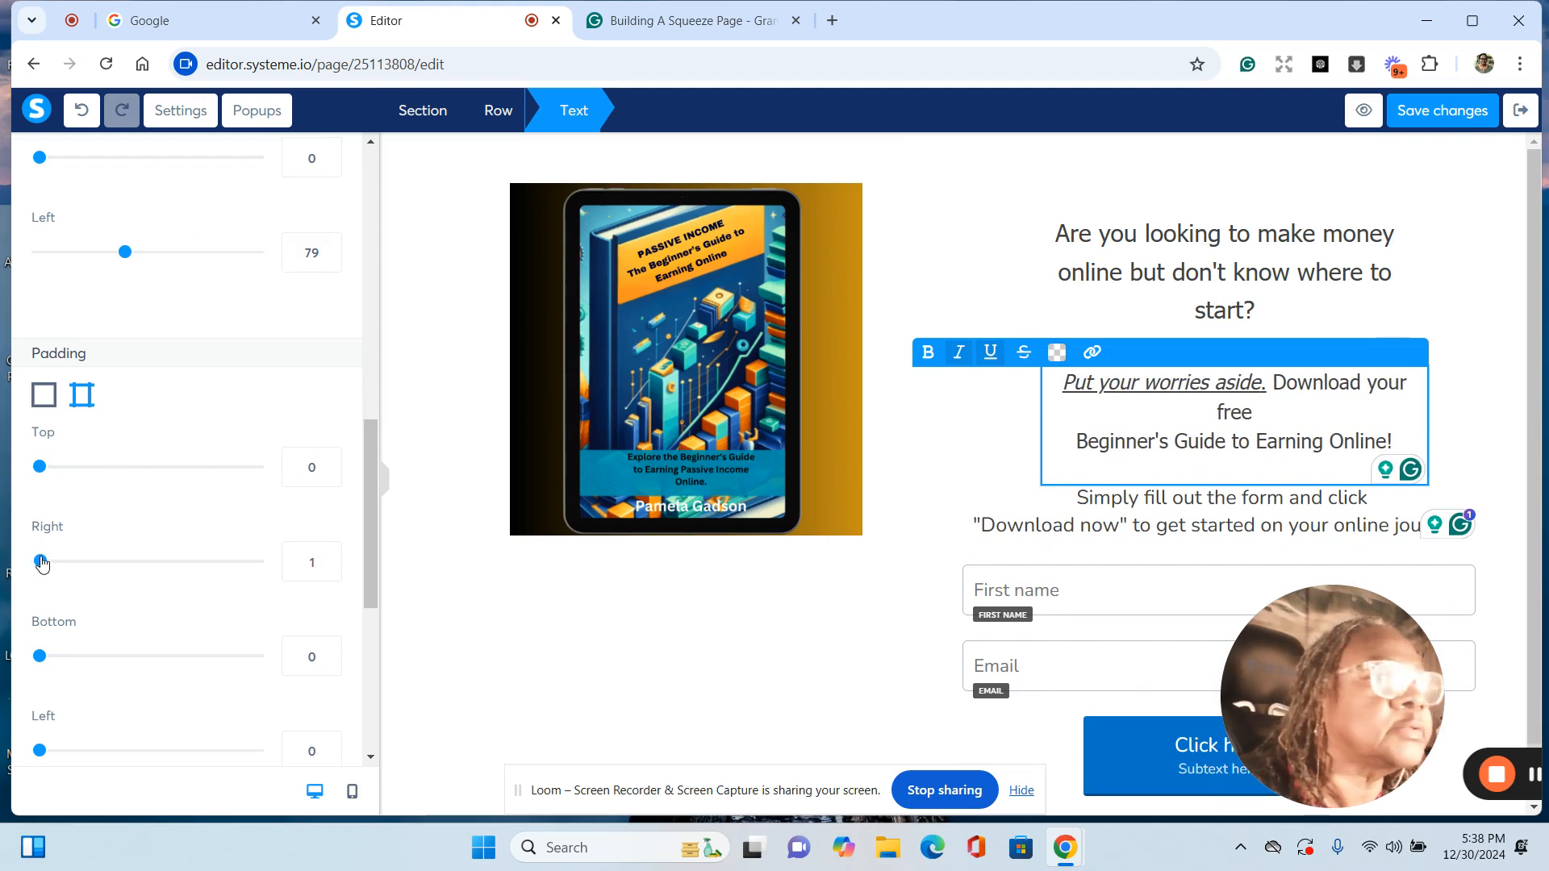
scroll(139, 694, down, 1)
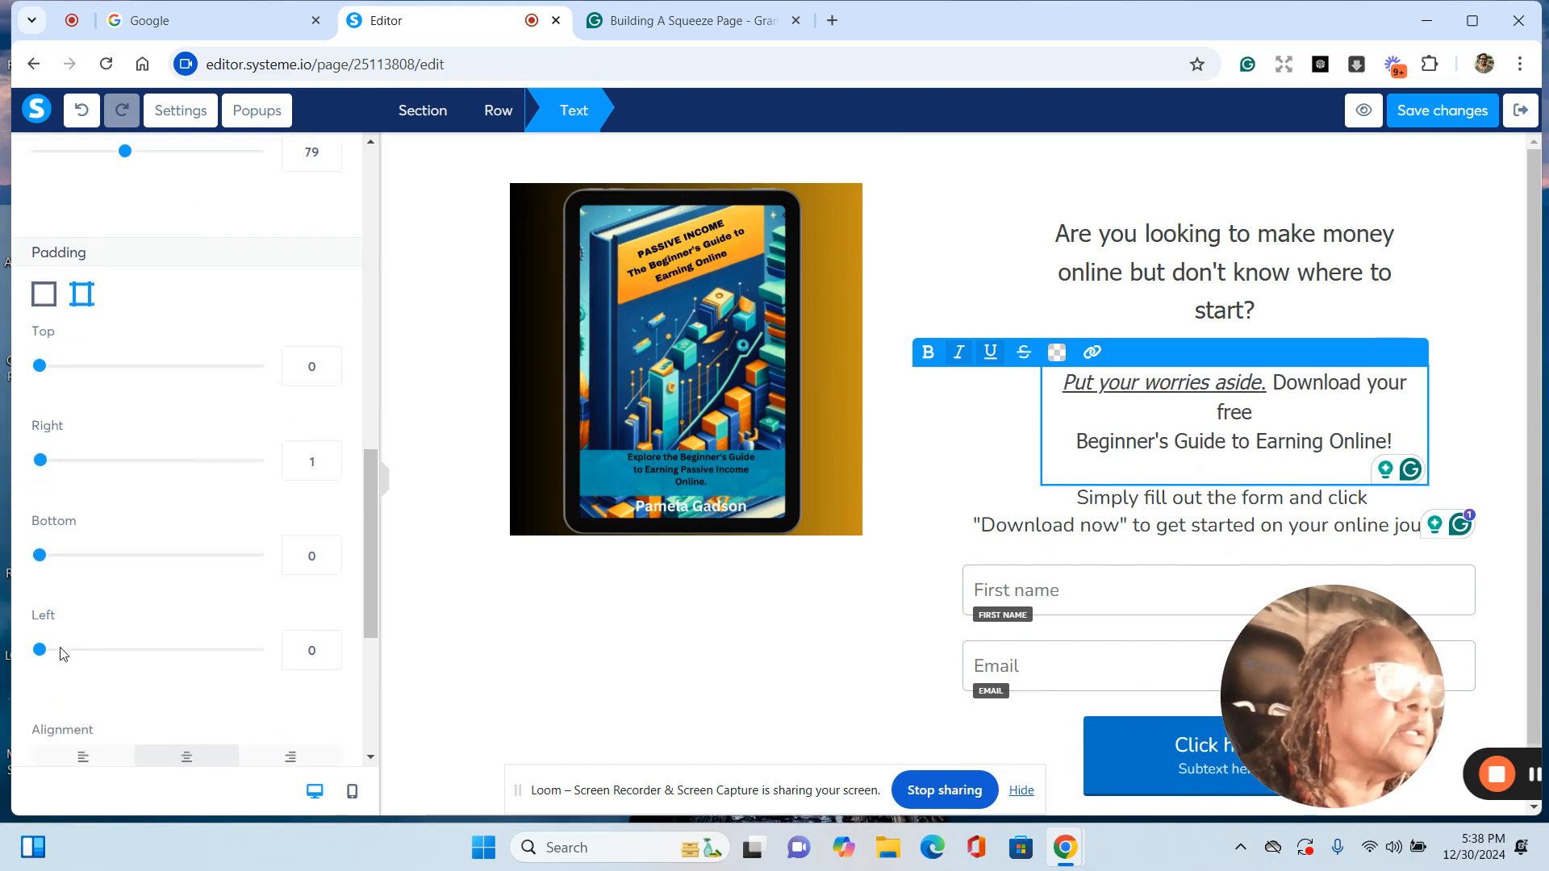
drag(38, 652, 43, 652)
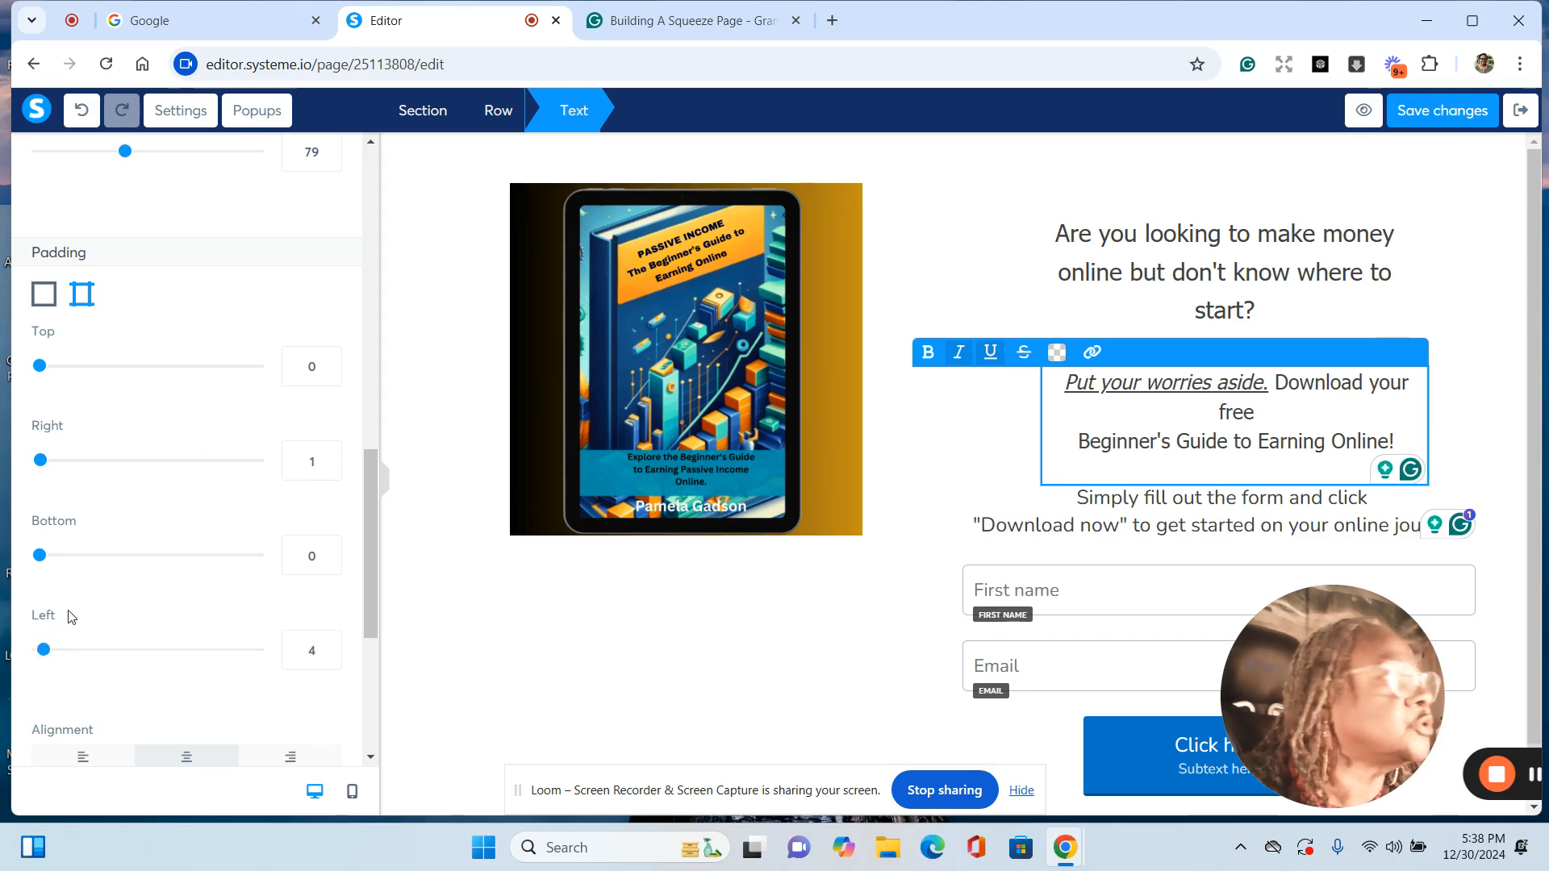
Step: Change the font of the "Simply fill out the form" text block to the web safe font "Tahoma, Geneva, sans-serif"
click(1145, 522)
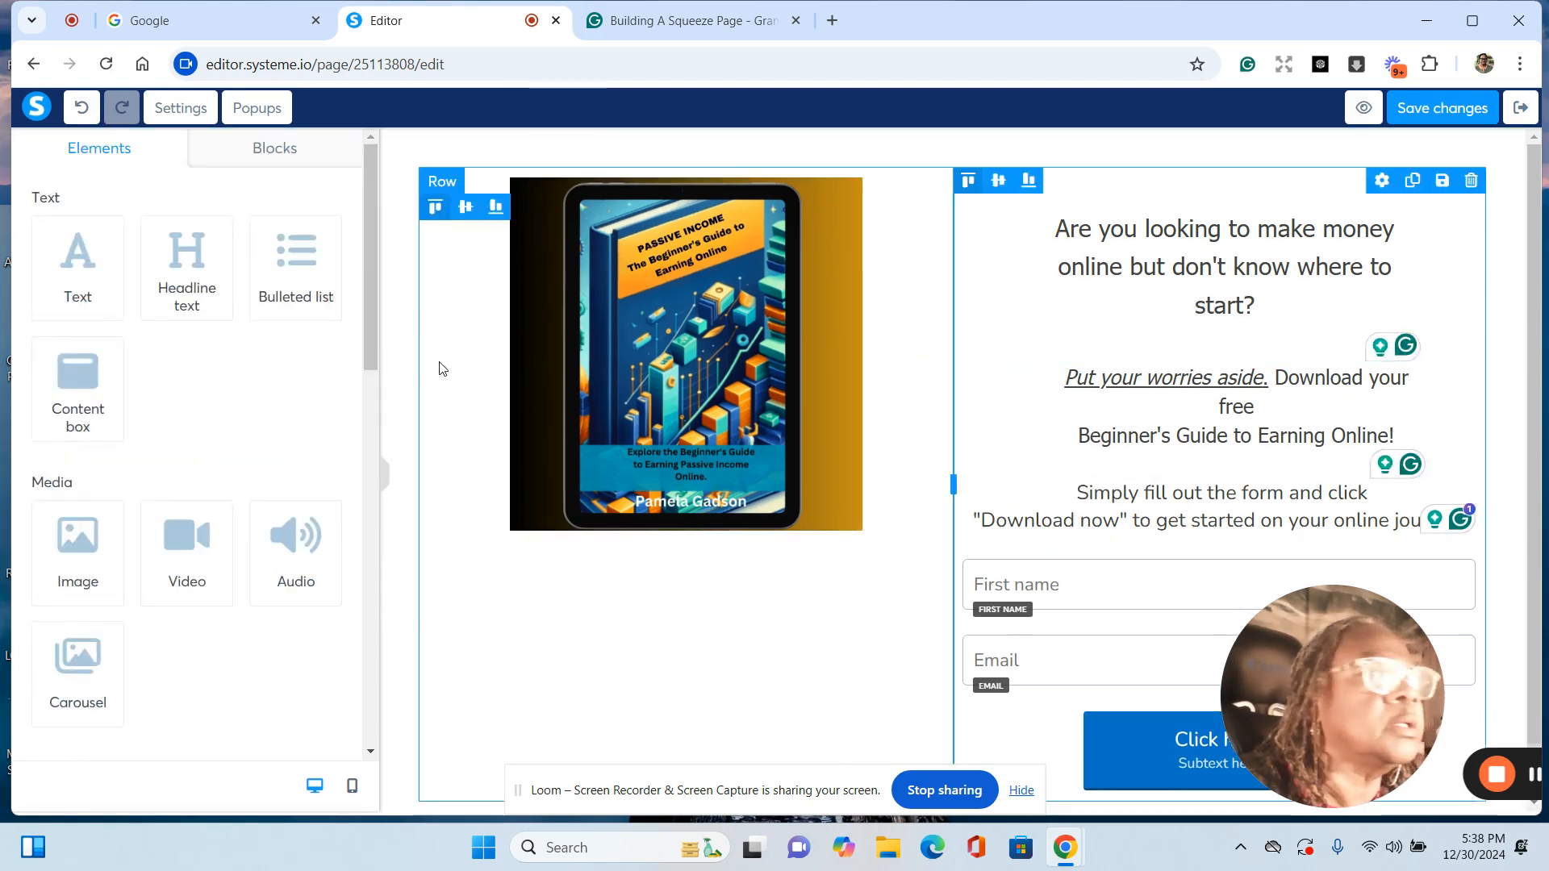
click(1063, 506)
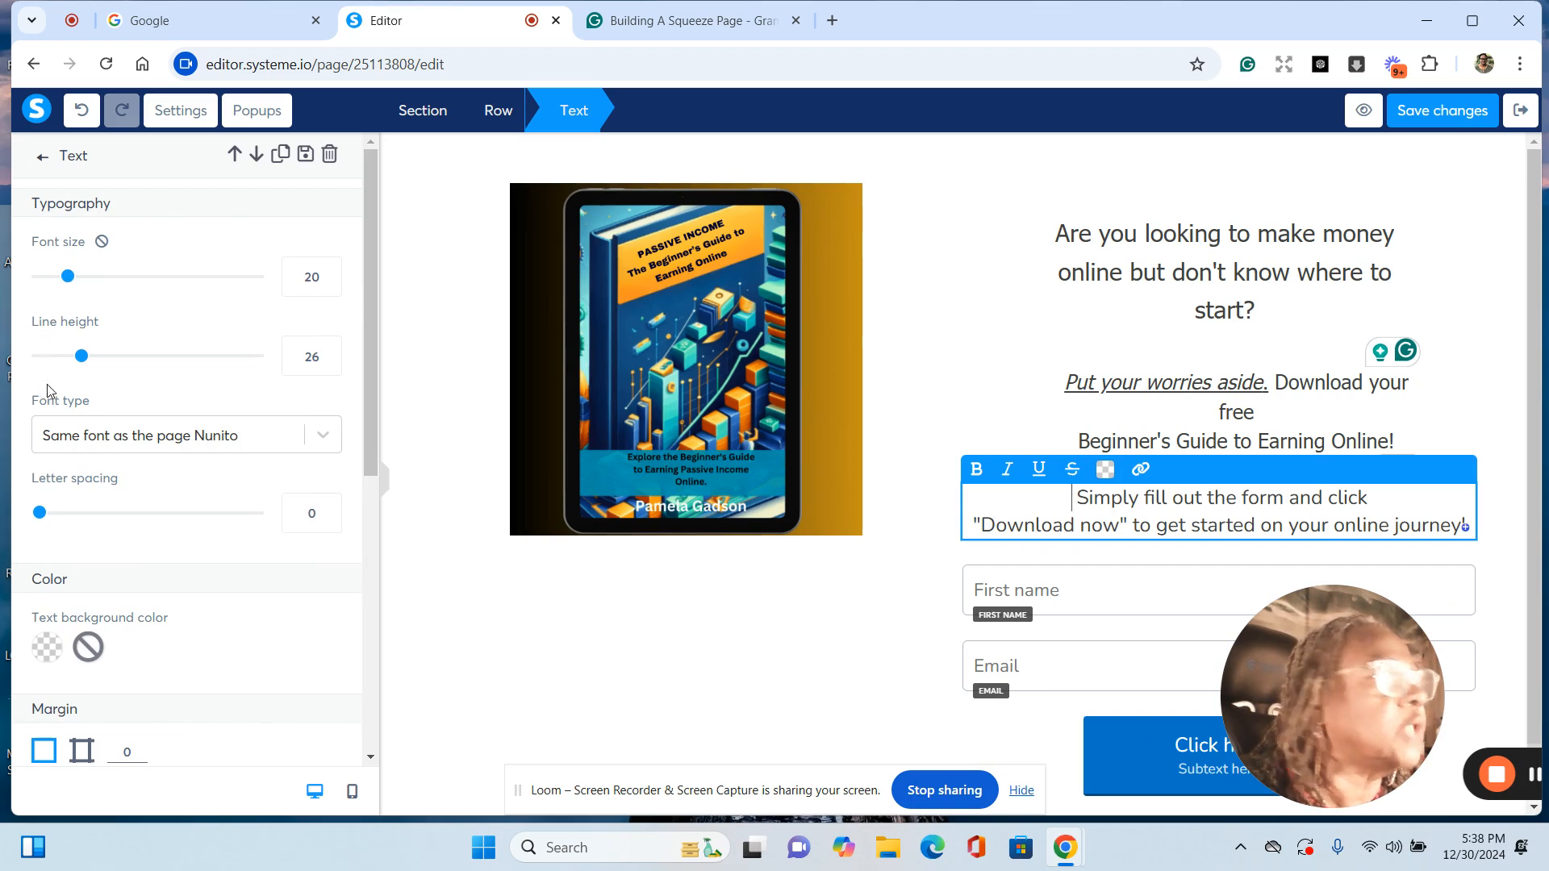
click(326, 437)
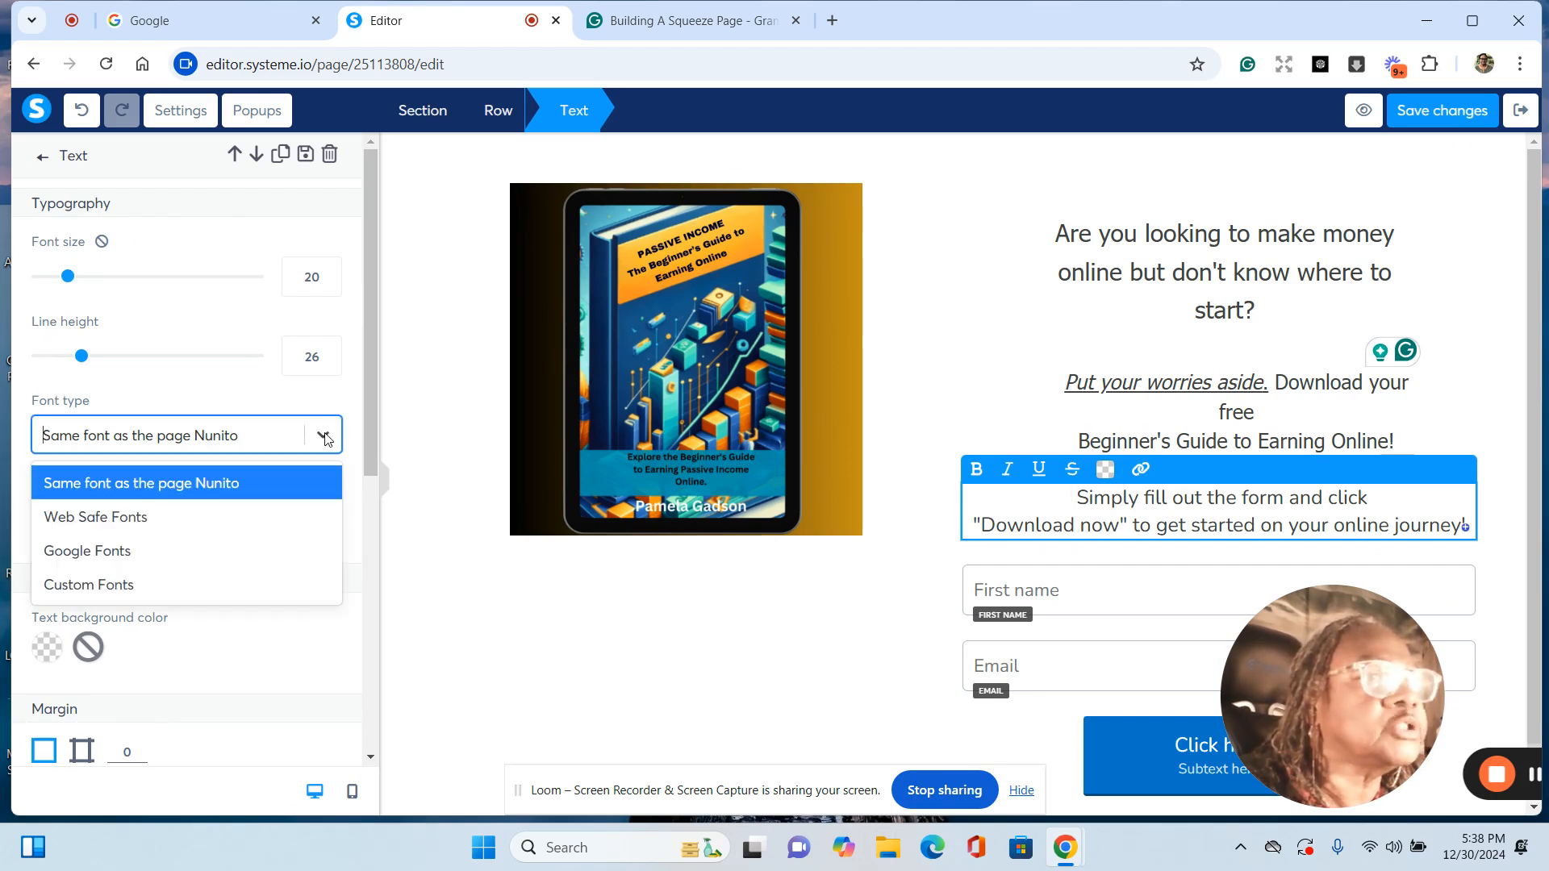
click(137, 516)
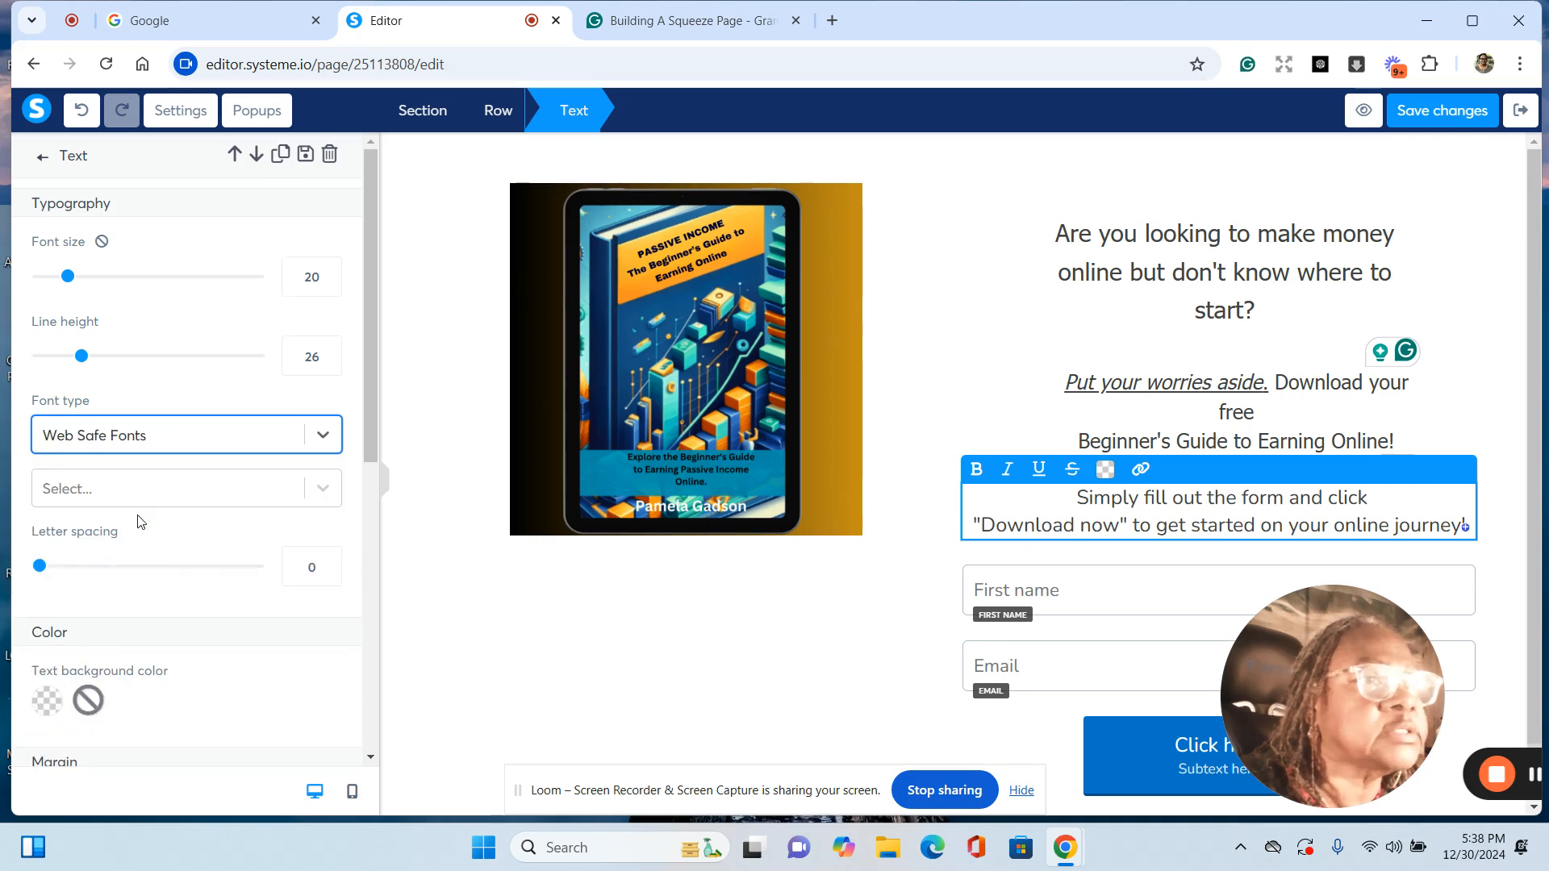
click(324, 488)
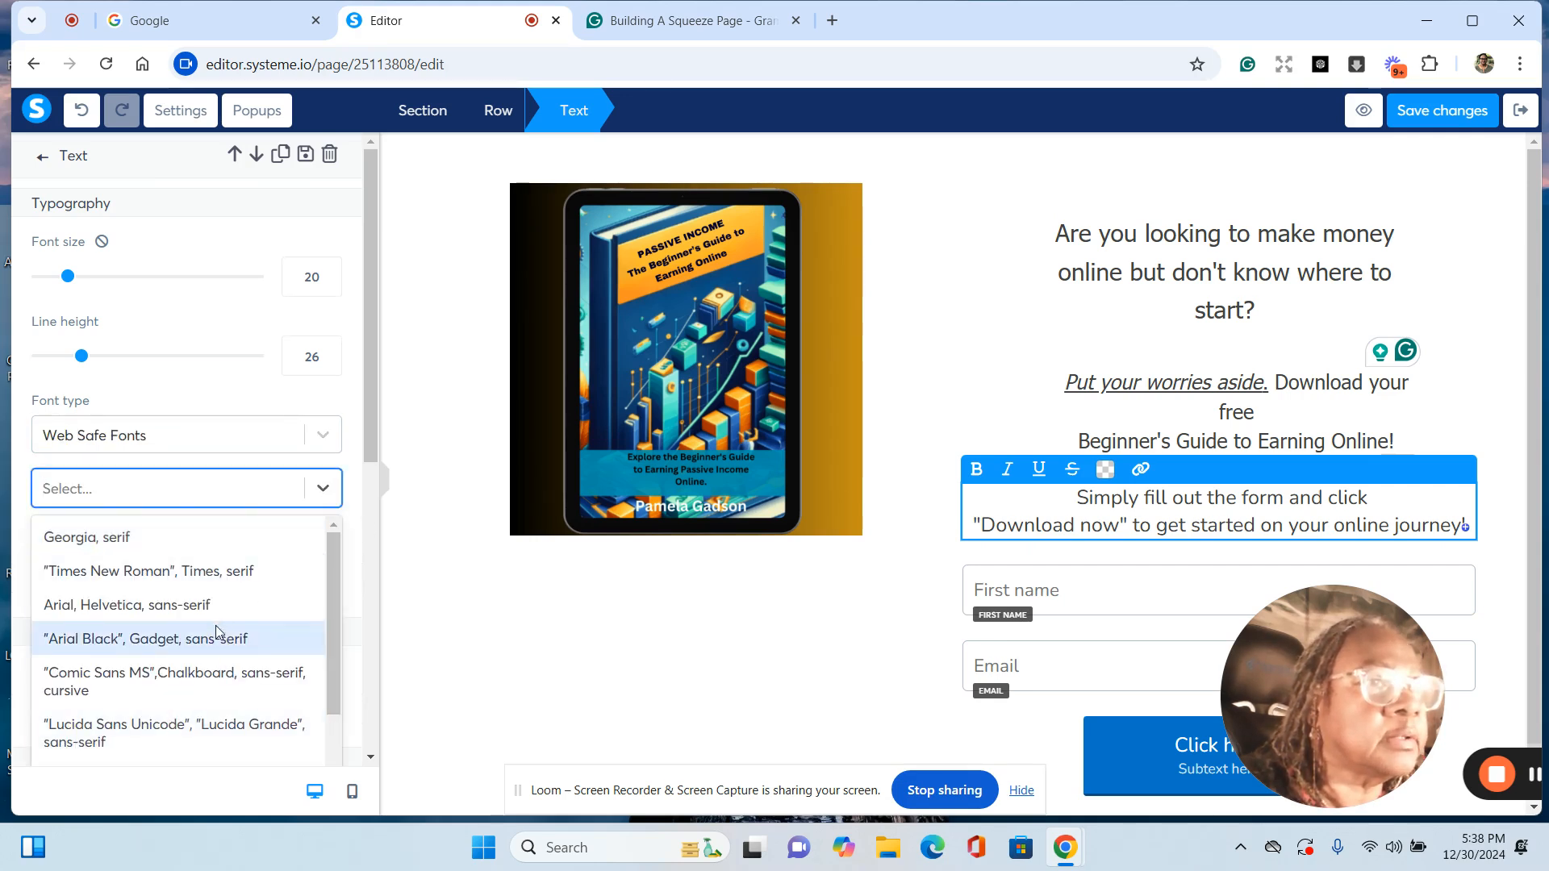
scroll(216, 626, down, 2)
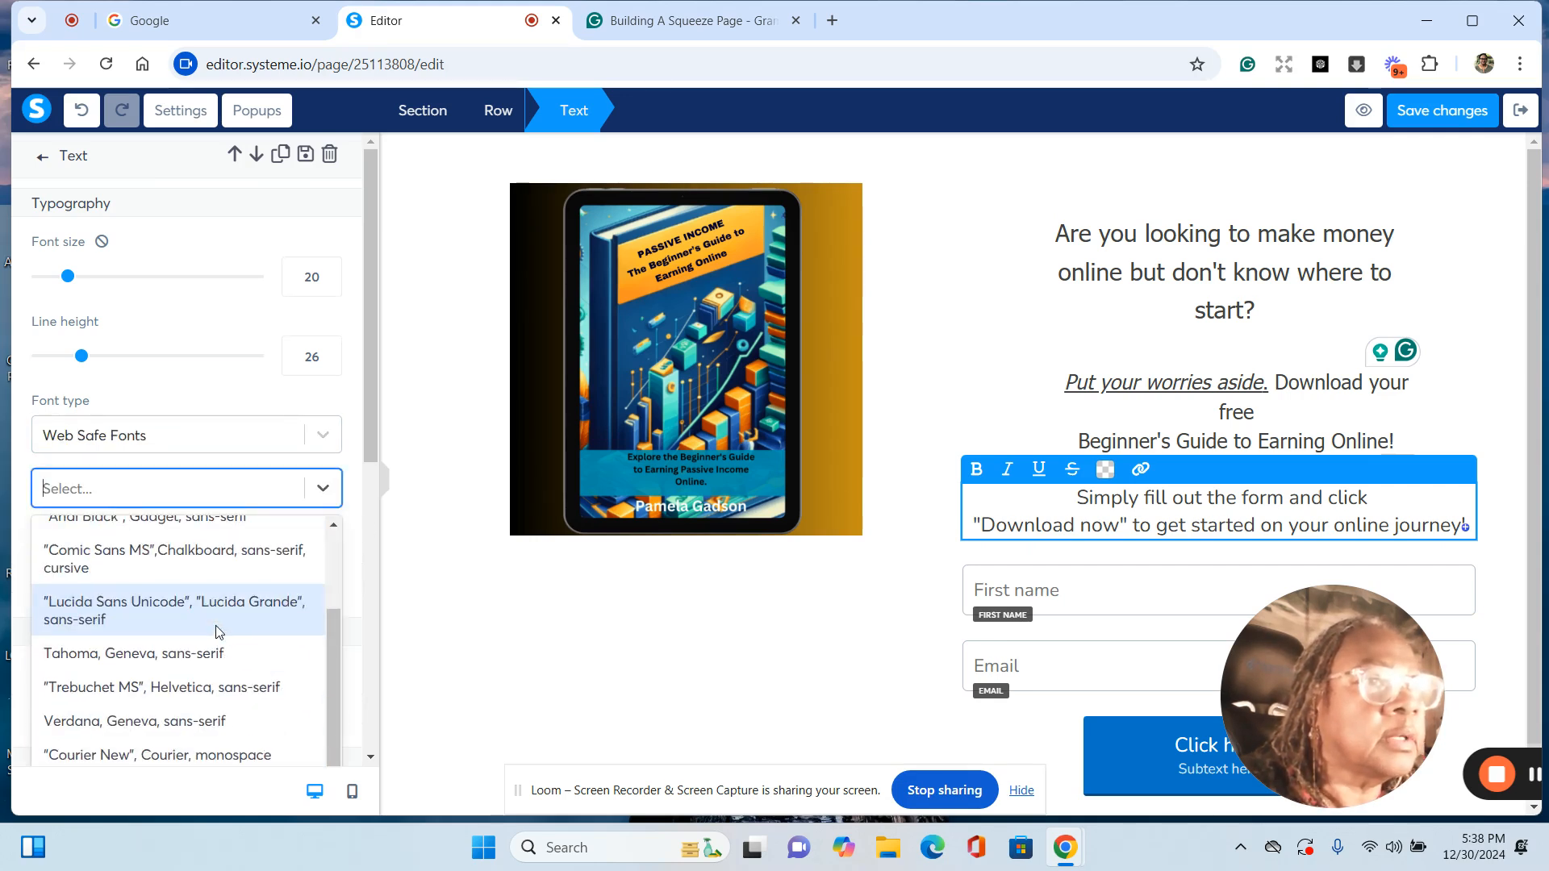
click(97, 655)
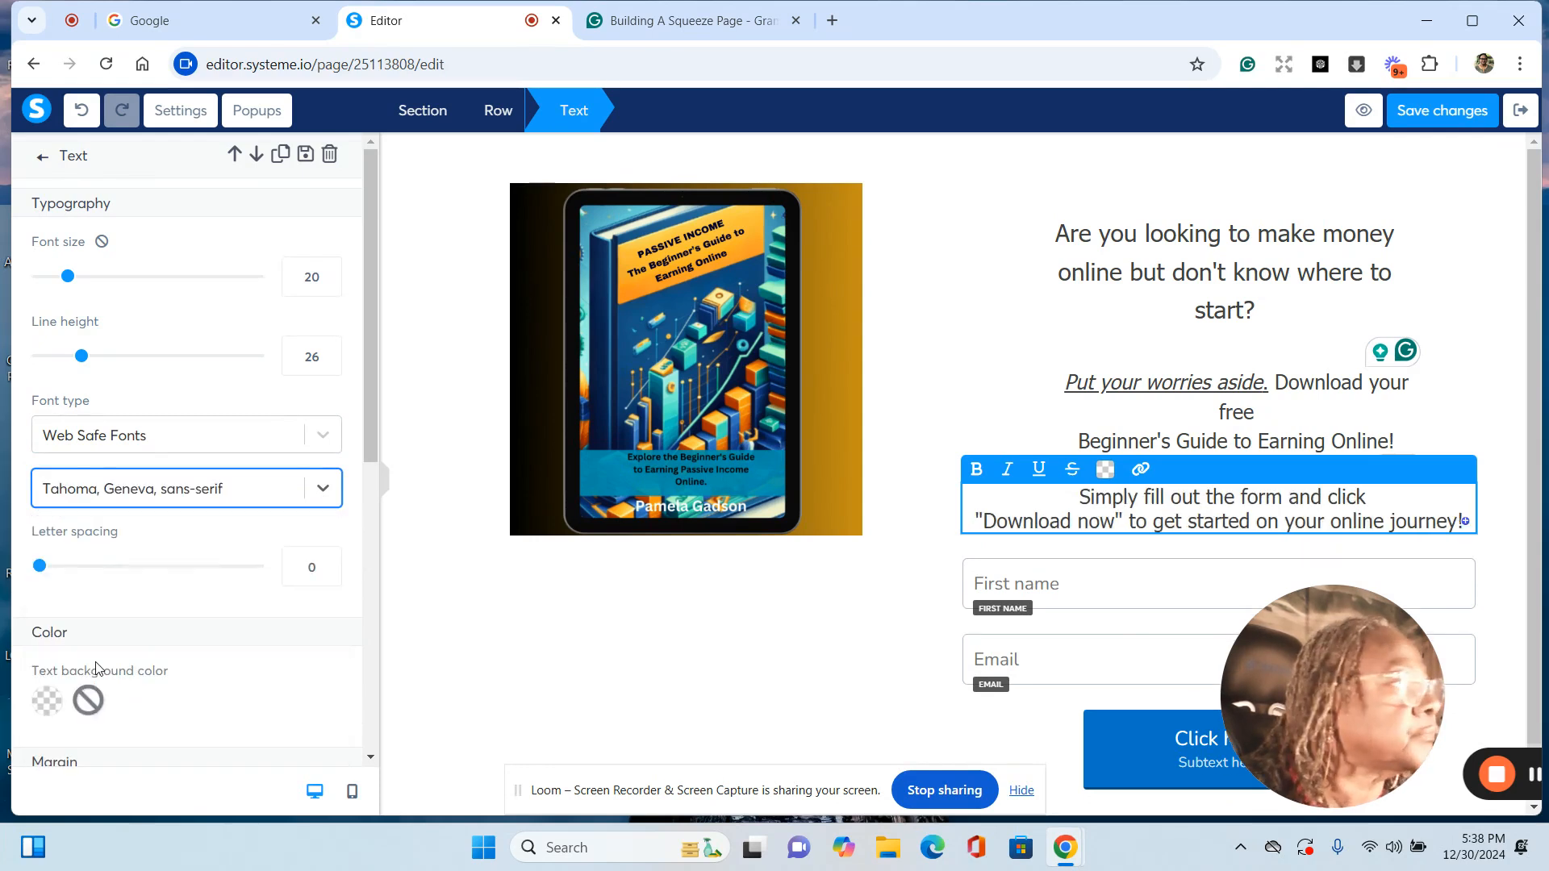
Step: Give the "Simply fill out the form" text block individual margins of 14 at the top, 70 on the right and 107 on the left
scroll(334, 655, down, 4)
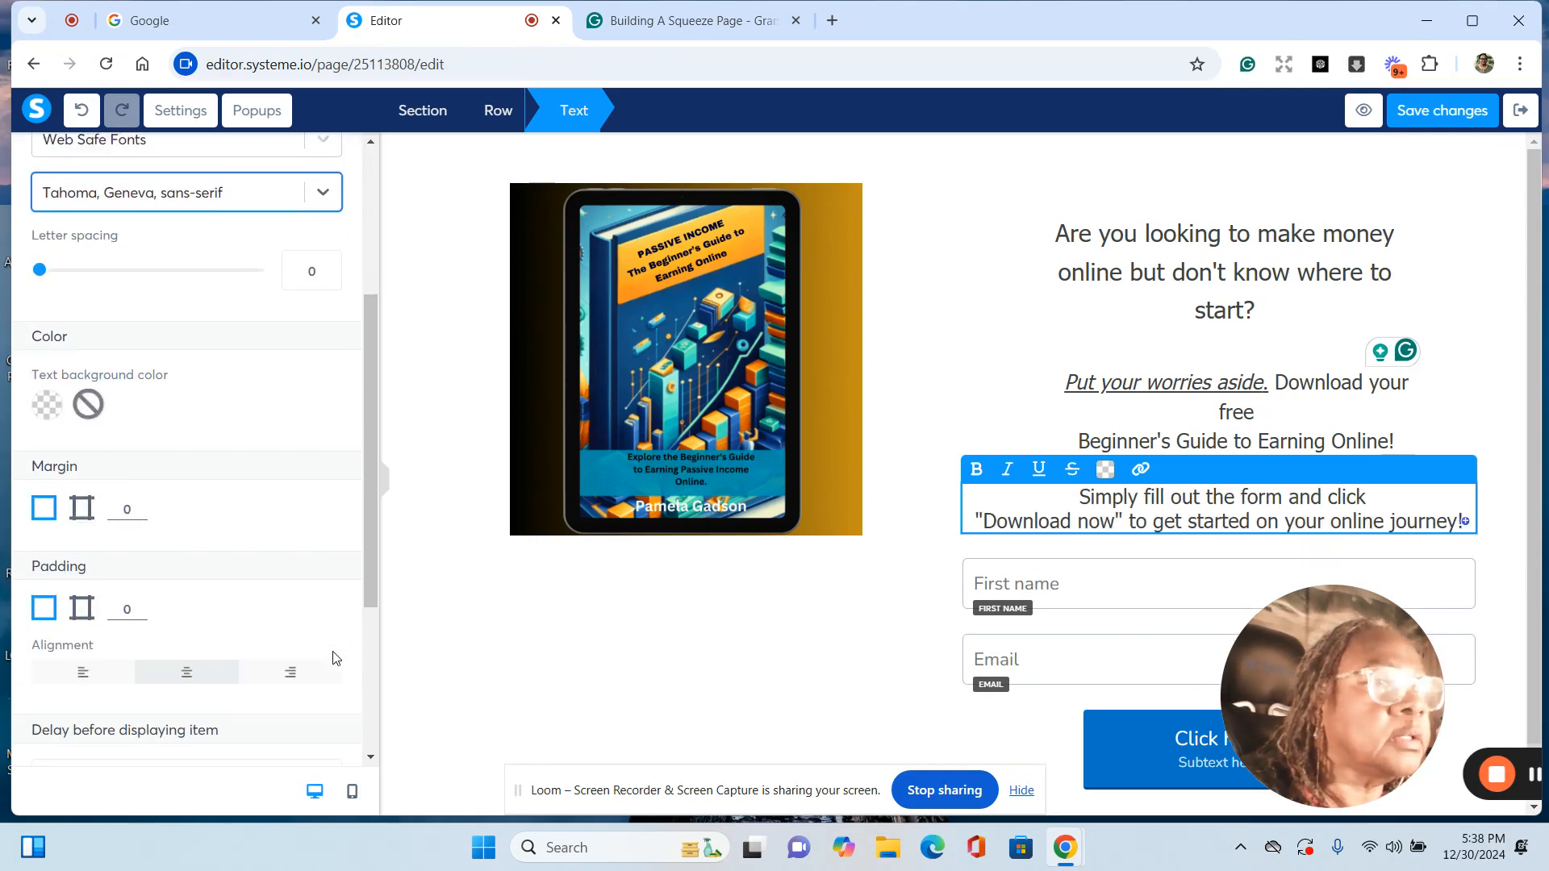
click(78, 501)
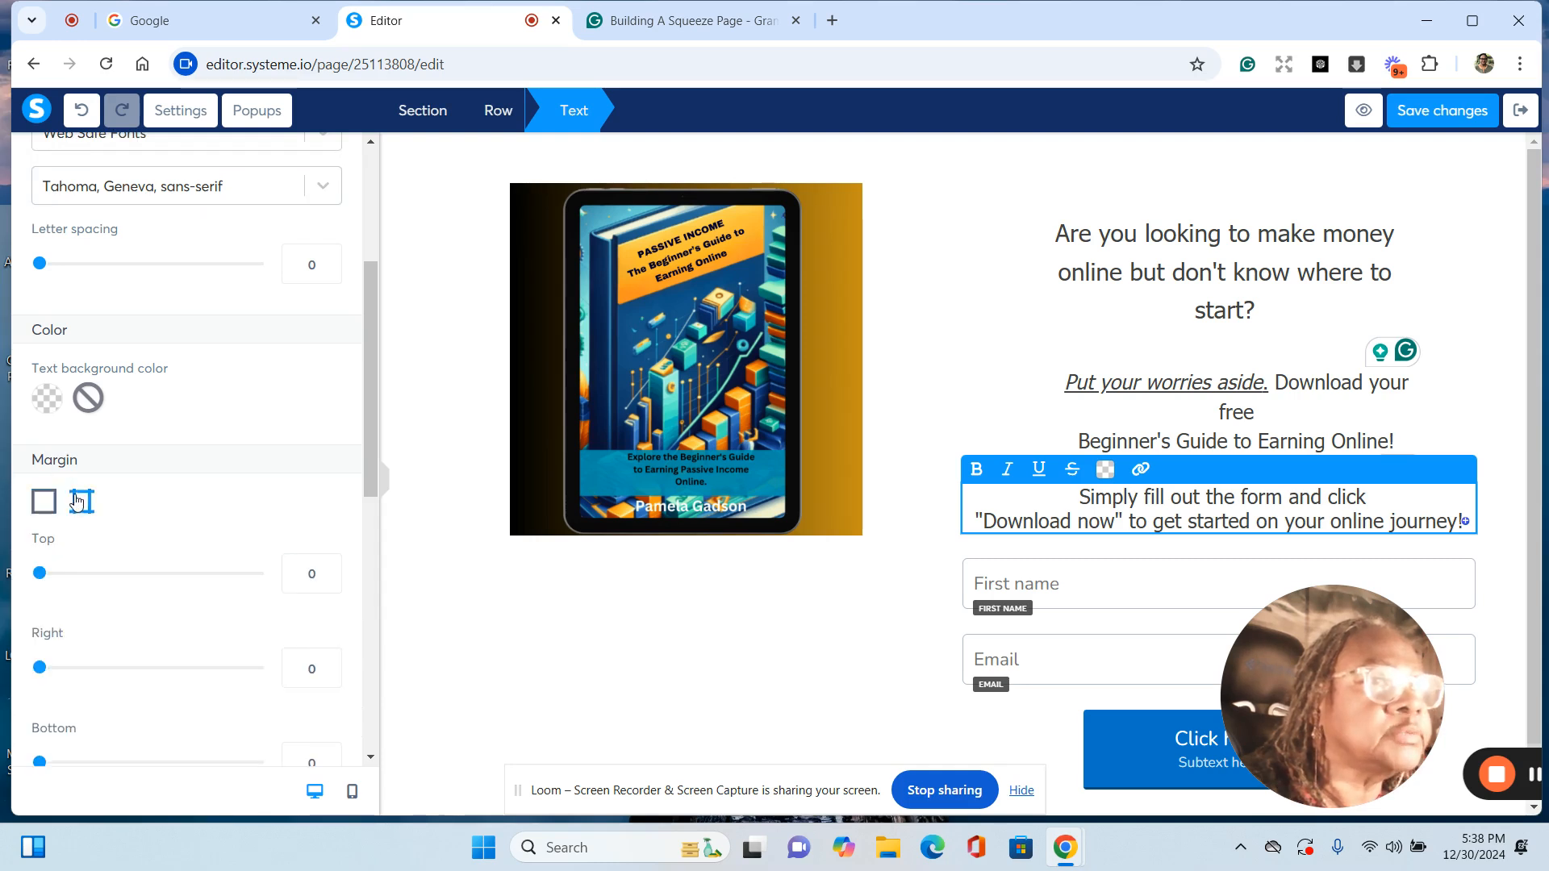
drag(40, 573, 55, 574)
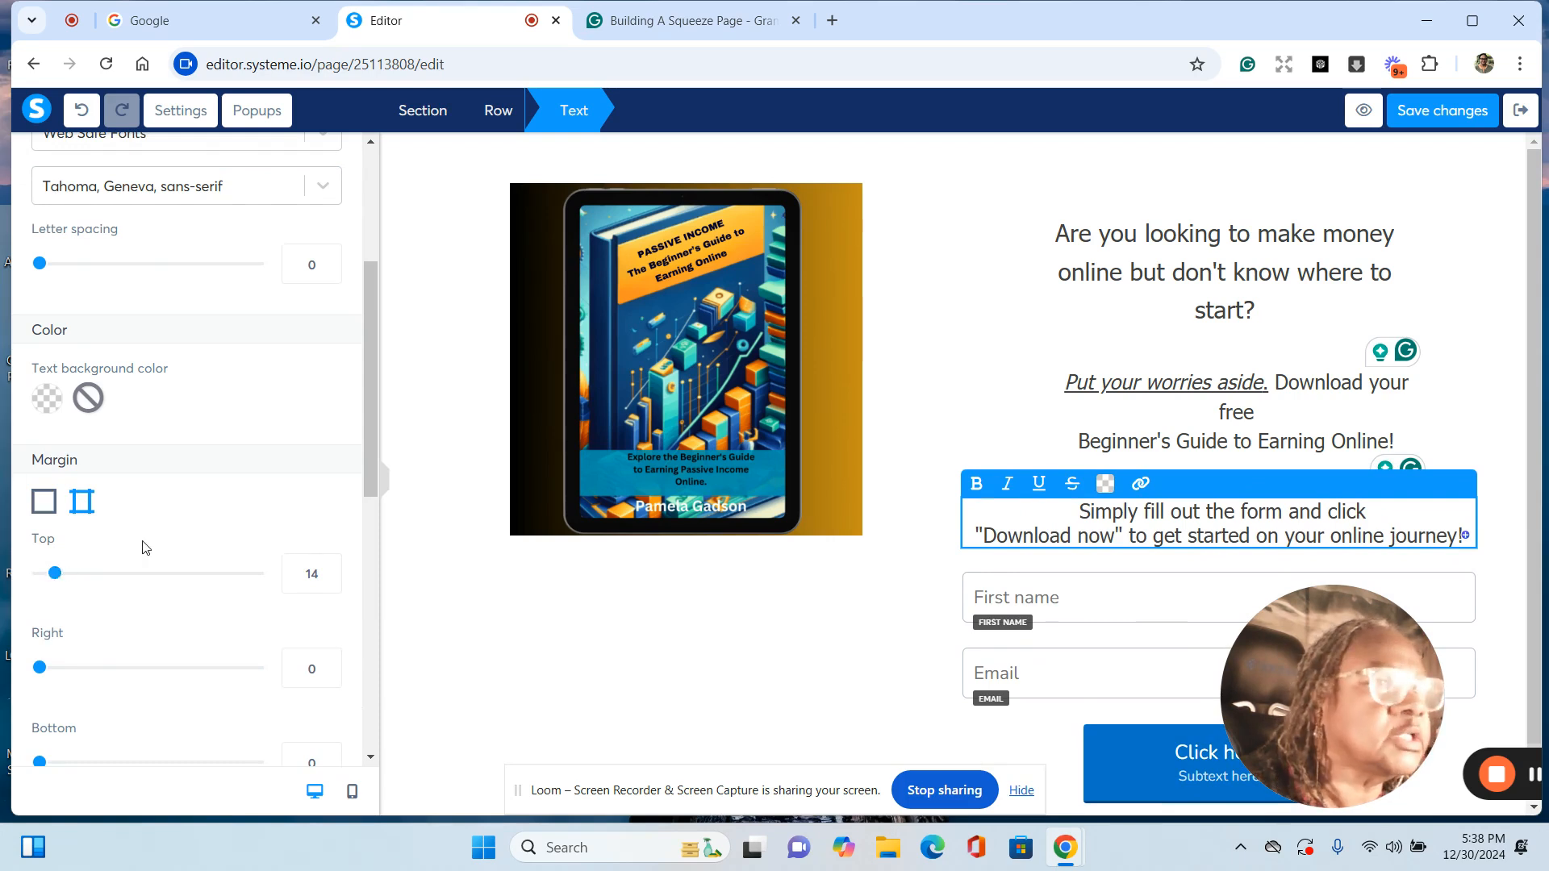
scroll(142, 543, down, 3)
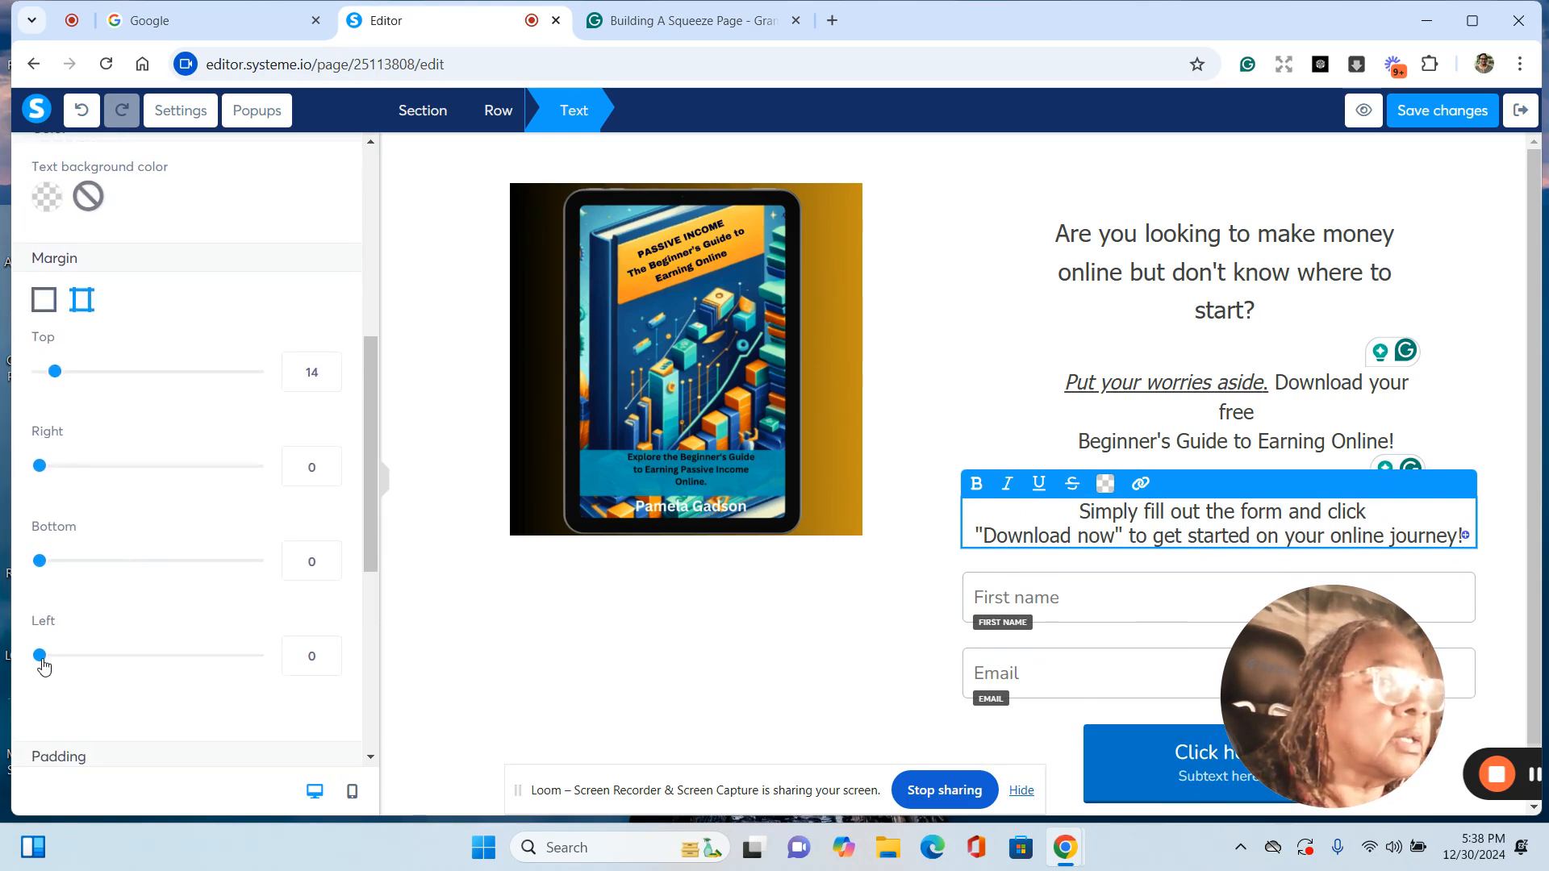
drag(39, 659, 158, 684)
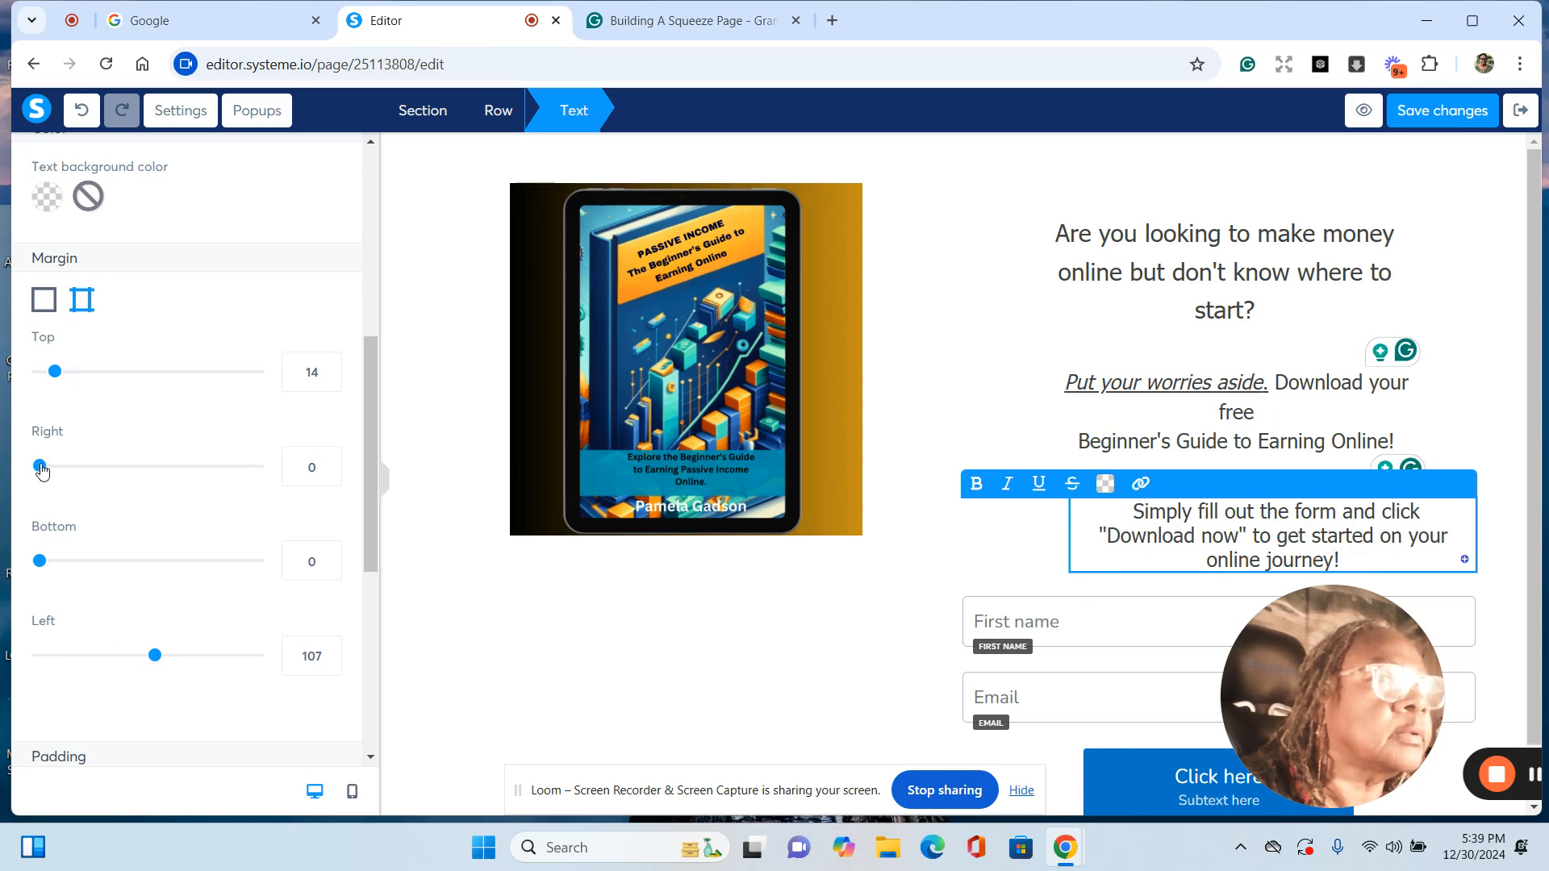
drag(42, 472, 117, 476)
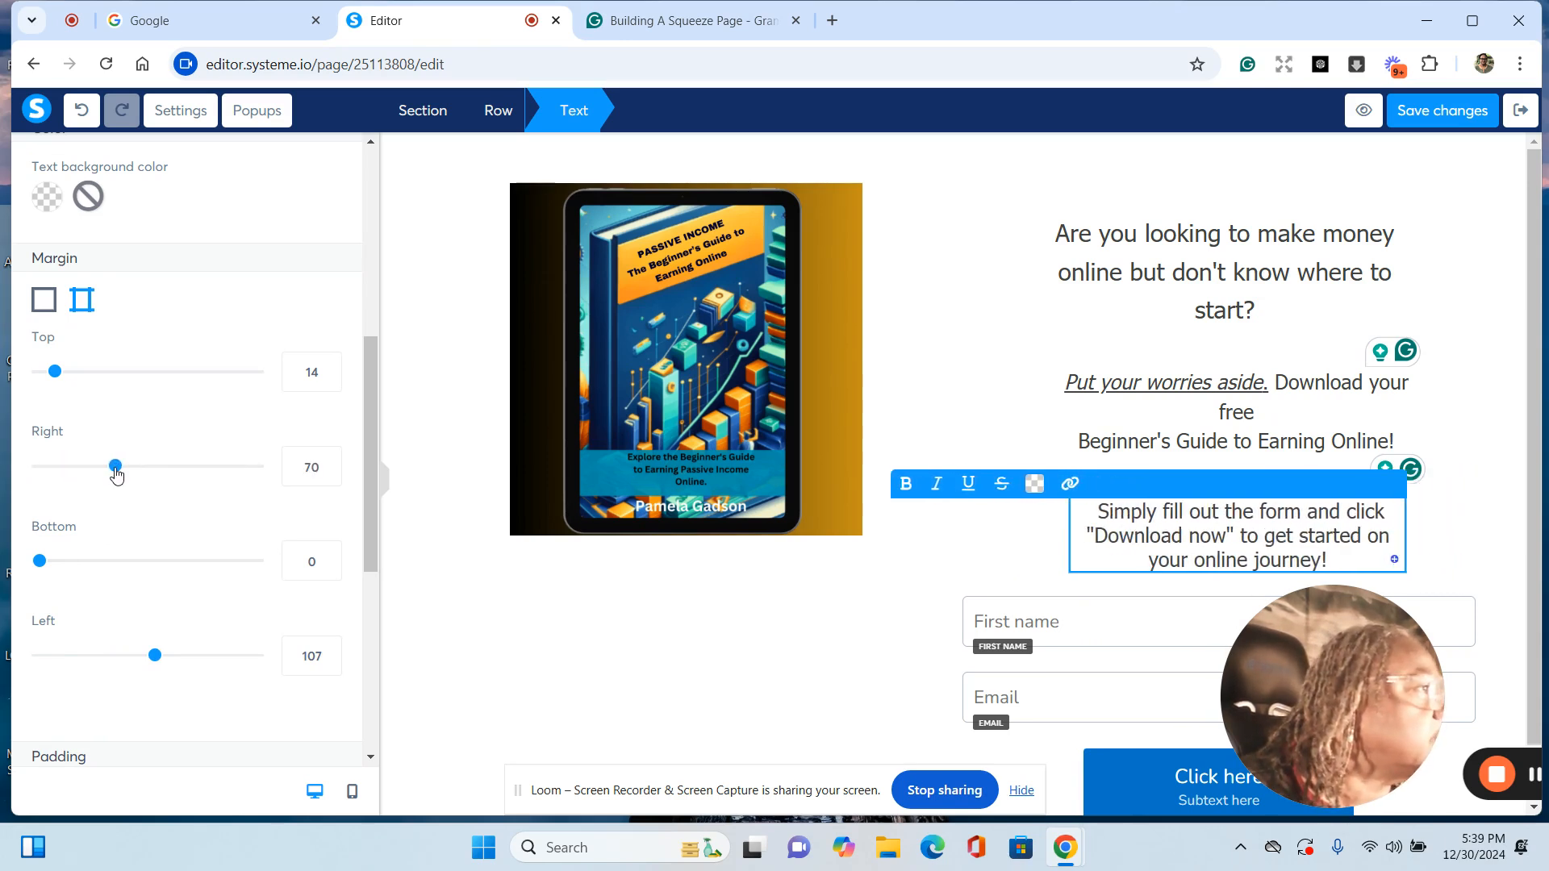
click(681, 624)
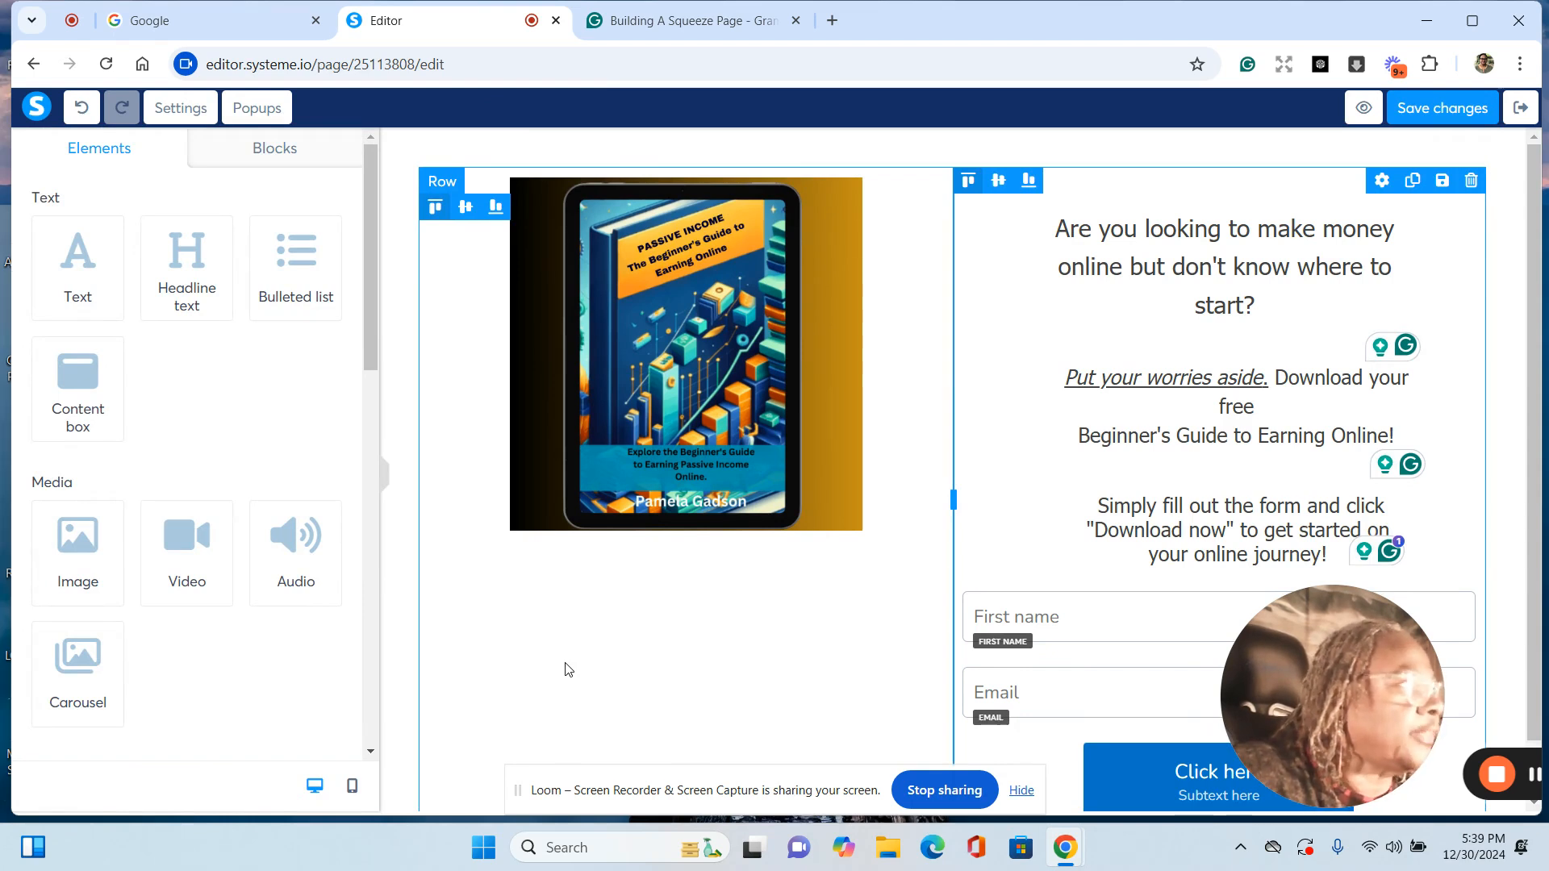
Step: Review the typography and margin settings of the first text block, "Are you looking to make money online..."
click(1174, 305)
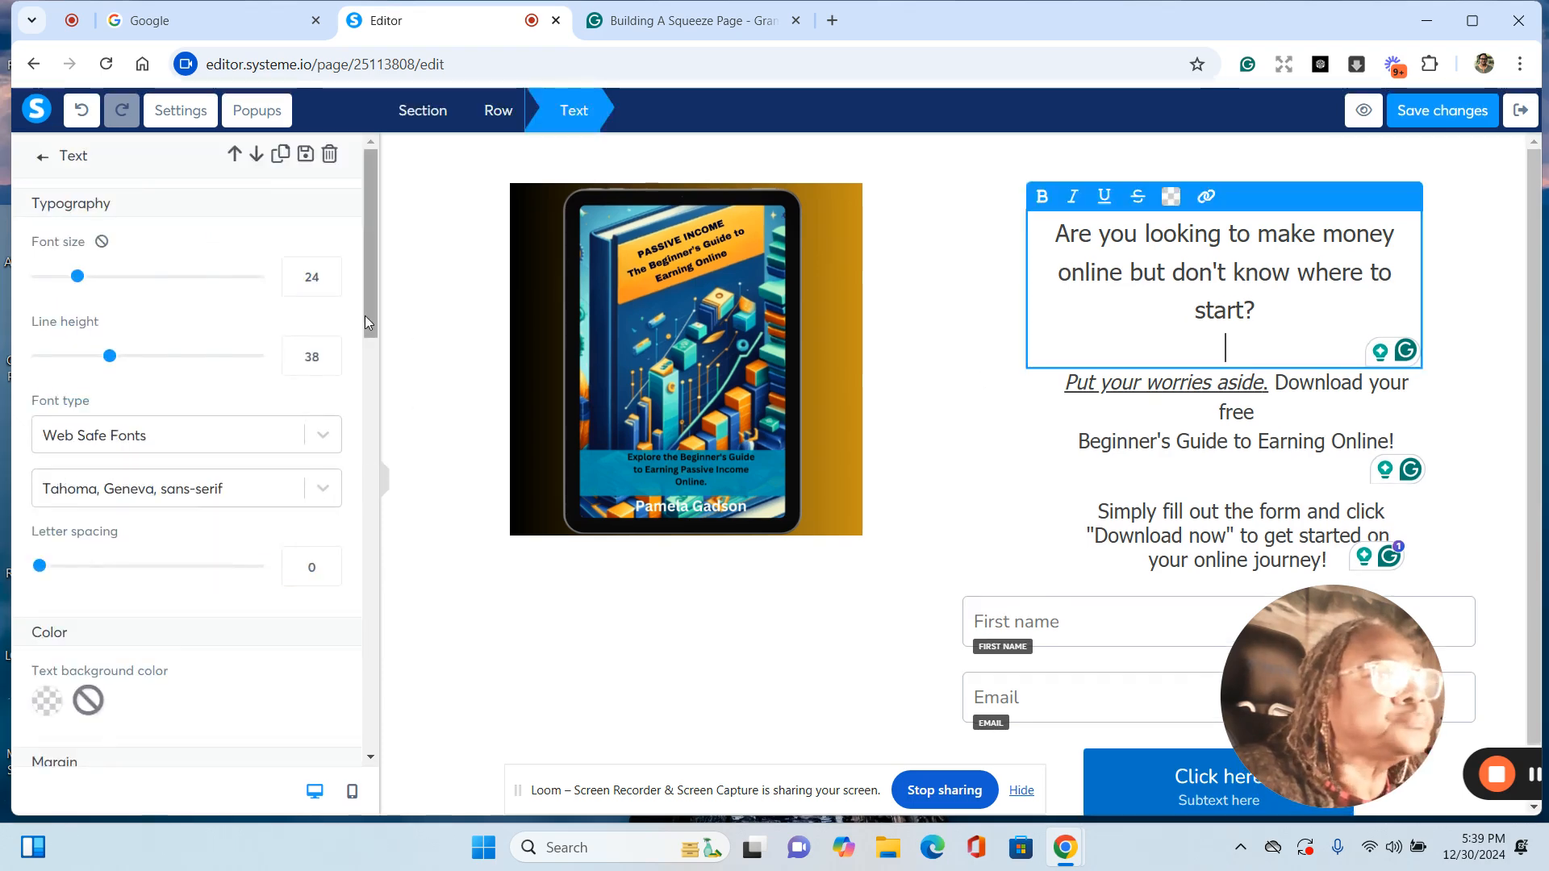
scroll(365, 321, down, 3)
scroll(365, 322, down, 3)
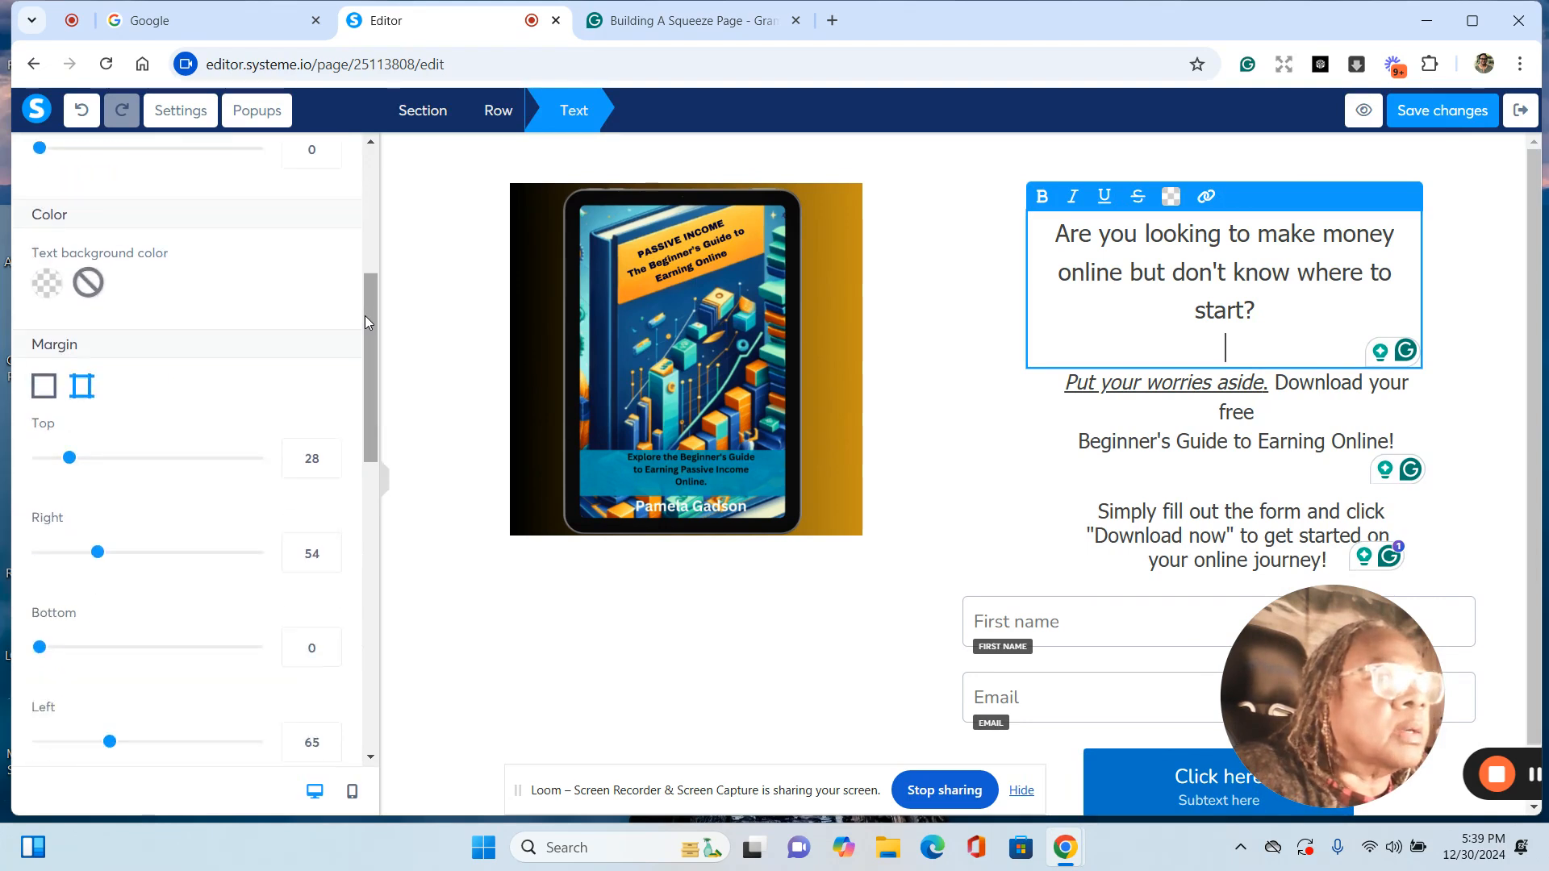
scroll(365, 322, up, 6)
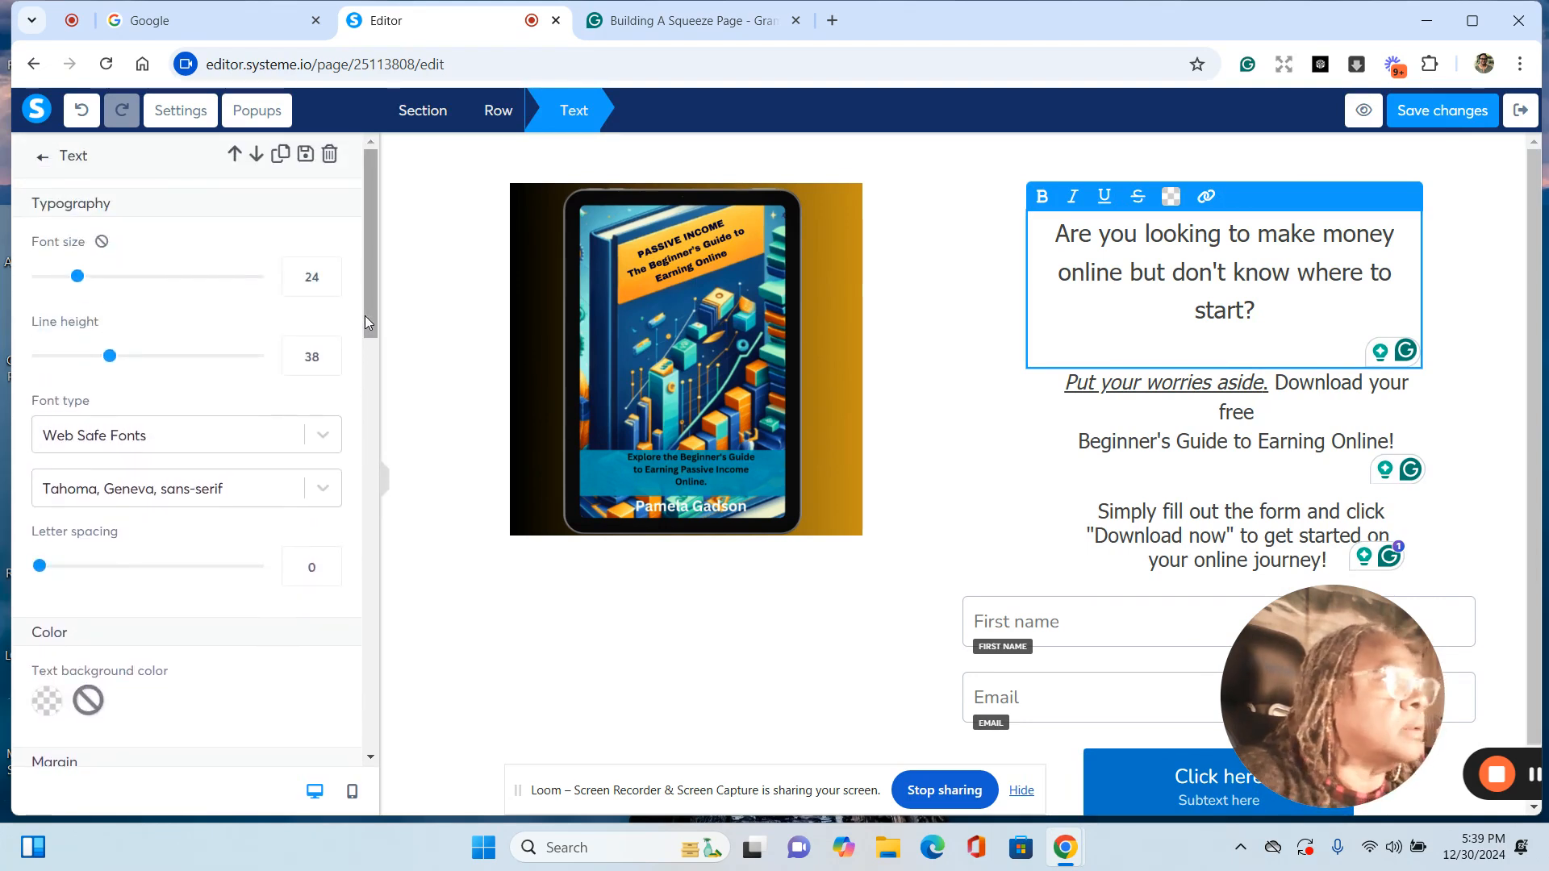
scroll(365, 322, down, 2)
scroll(365, 317, up, 3)
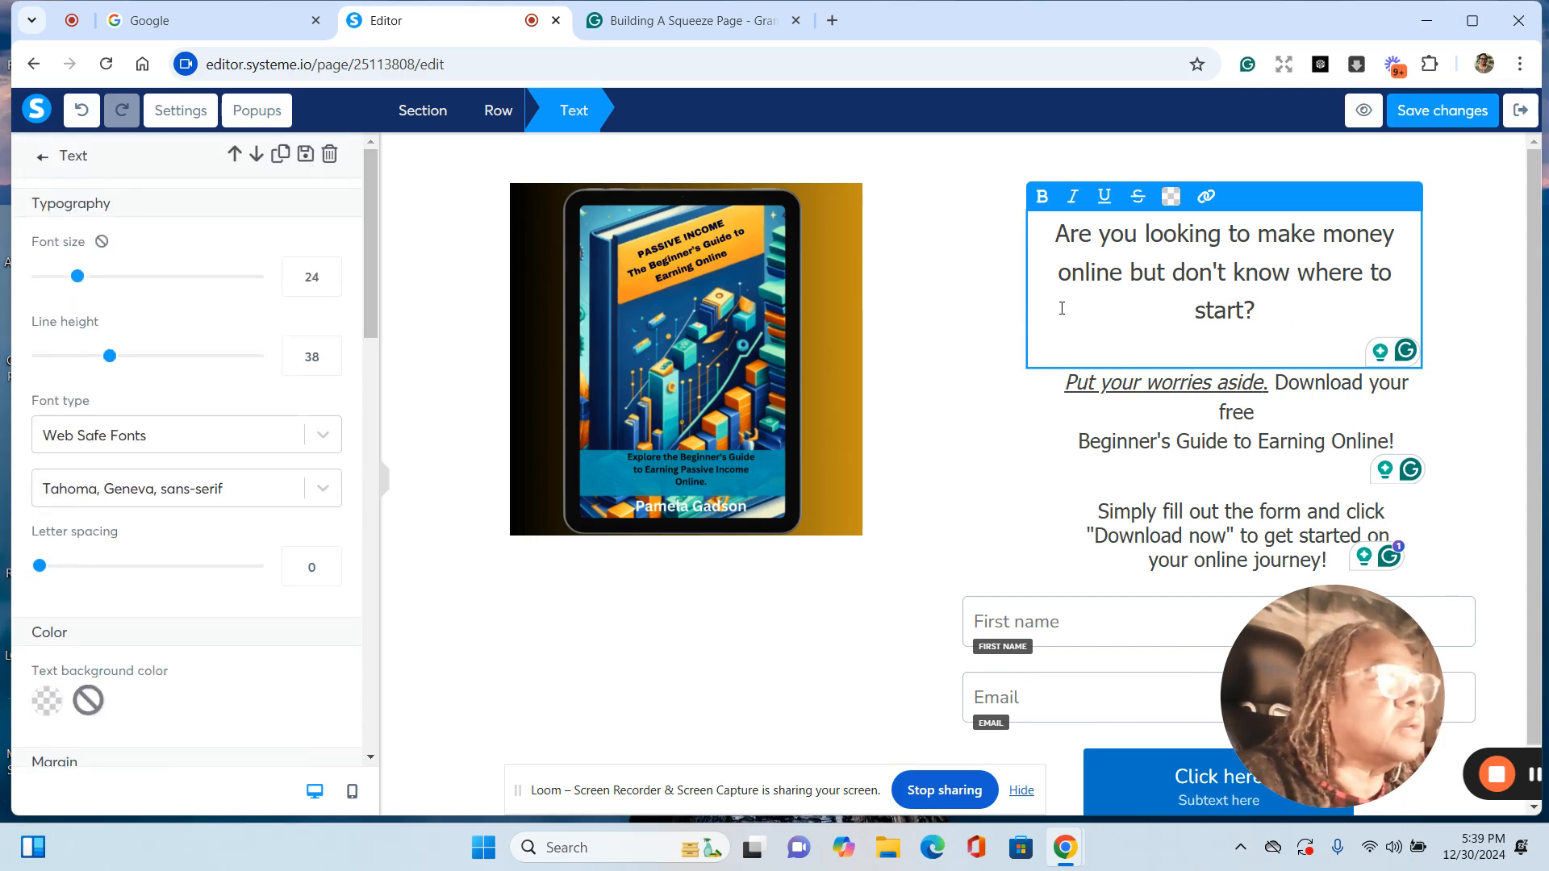
Step: Give the "First name" form input a left margin of 116 and a right margin of 74
click(977, 343)
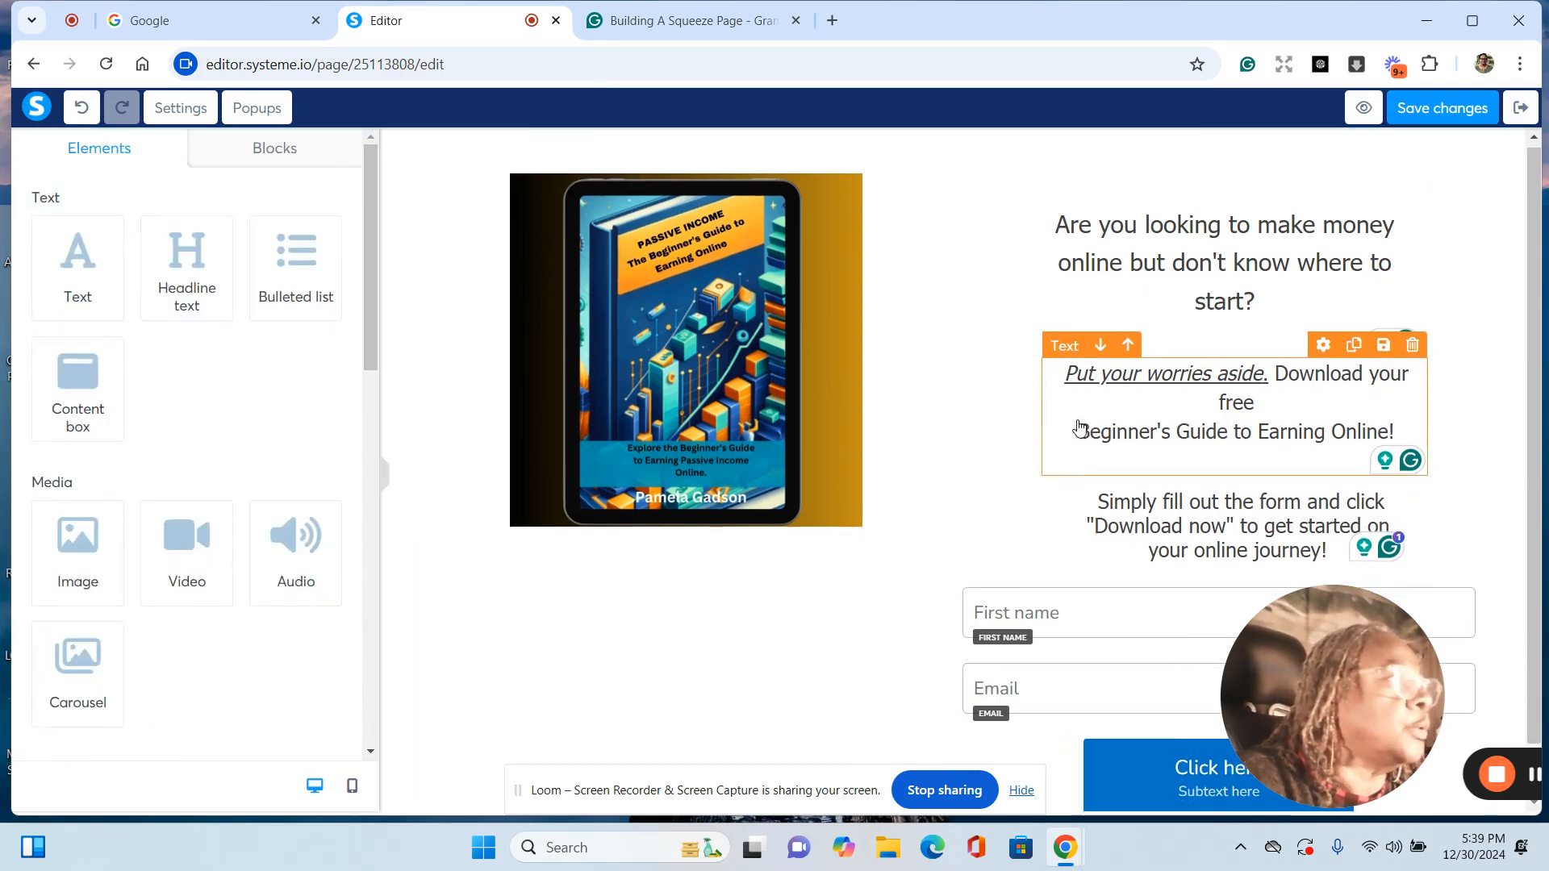
scroll(1073, 380, down, 1)
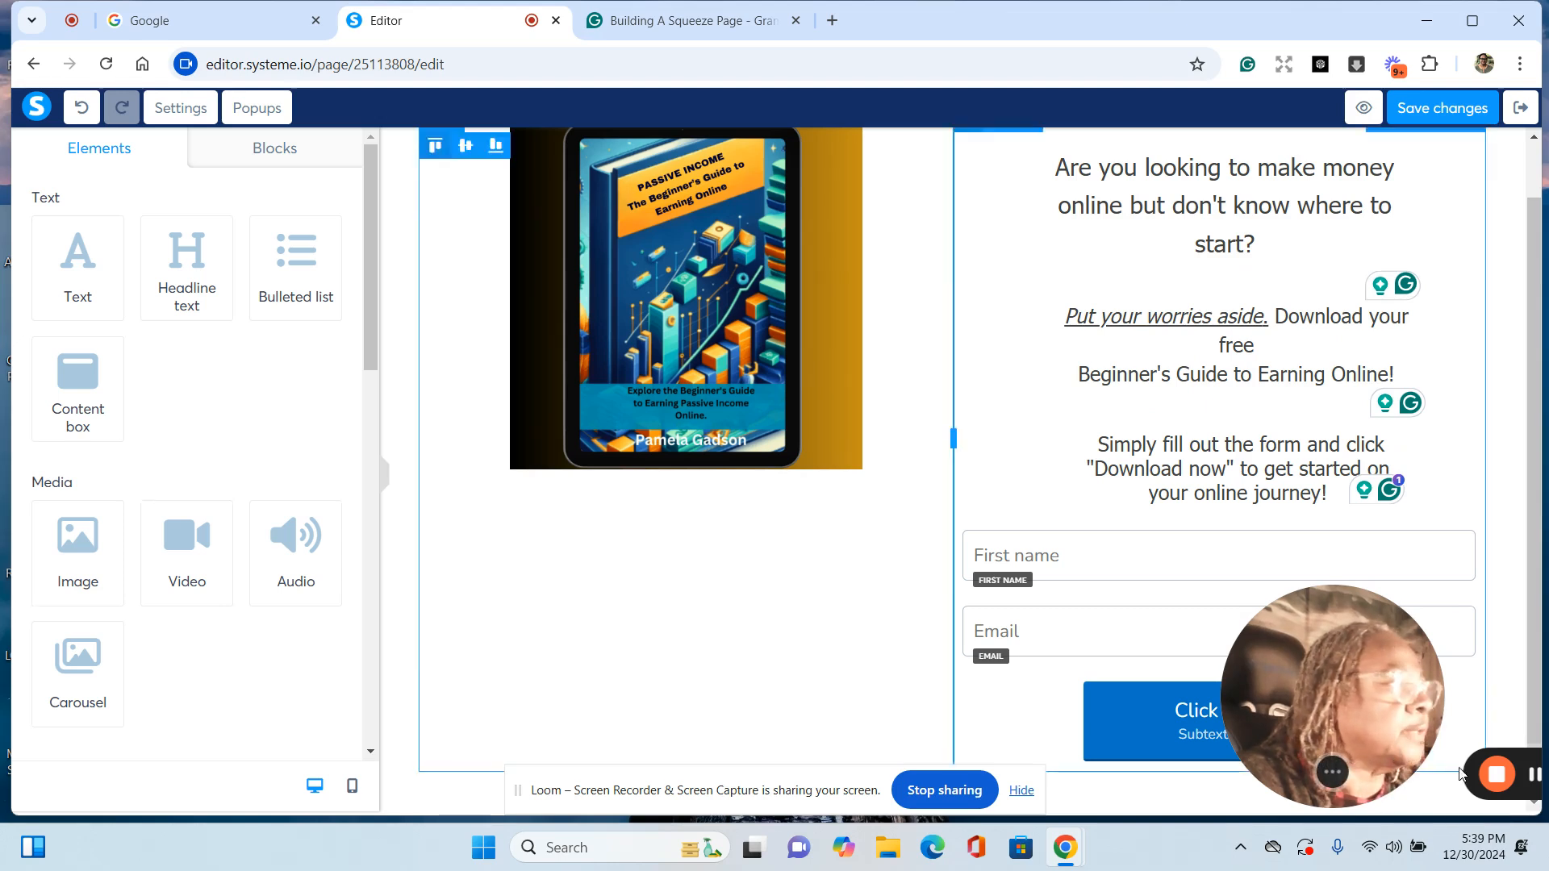
drag(1359, 762, 557, 762)
drag(672, 830, 642, 800)
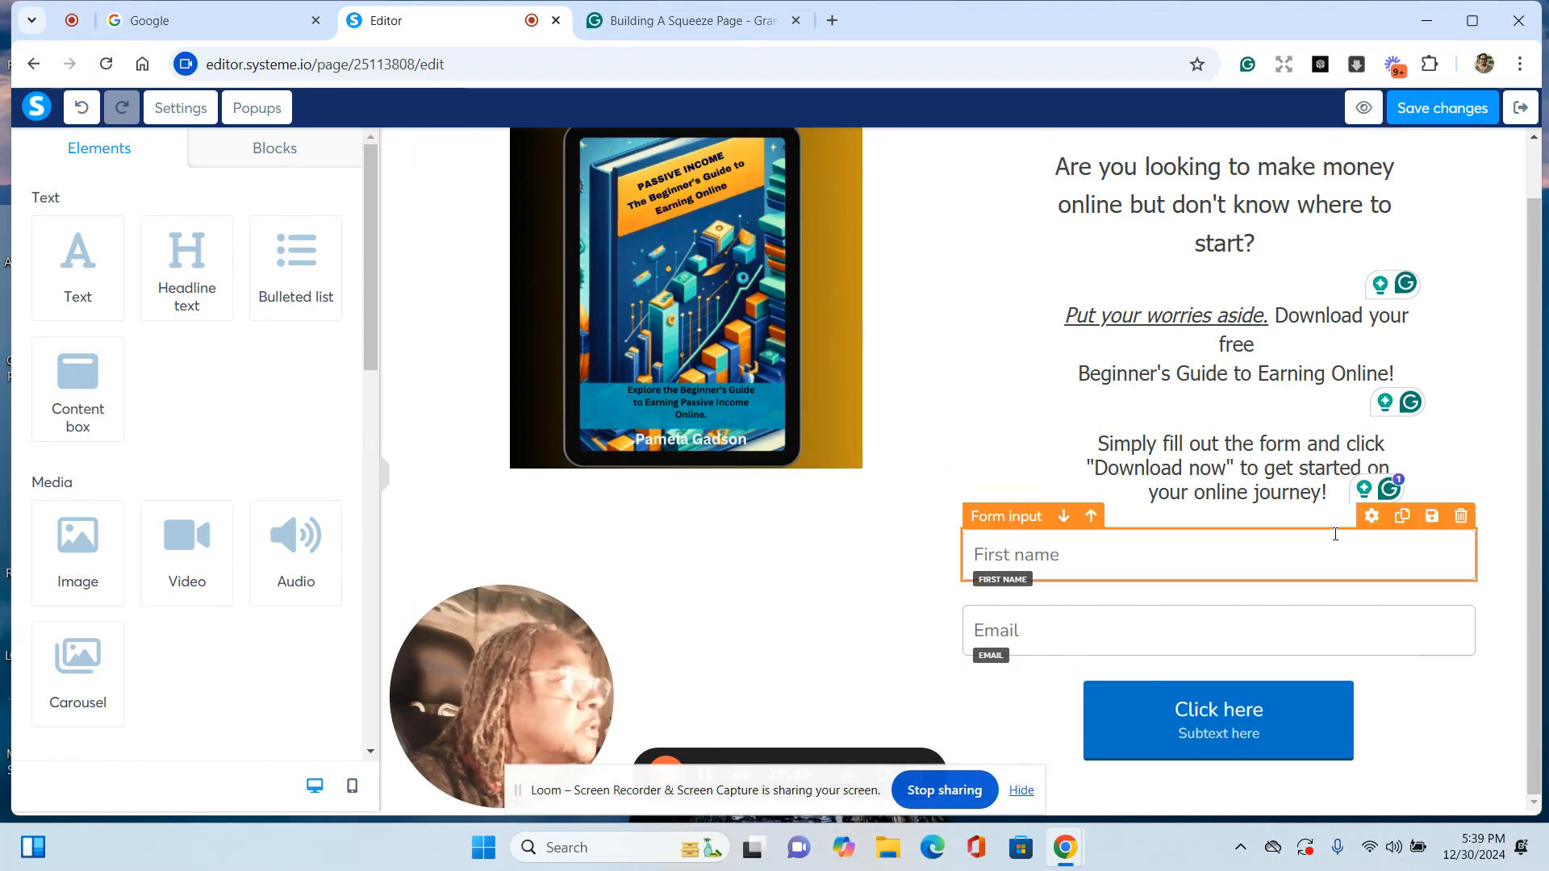
click(1204, 556)
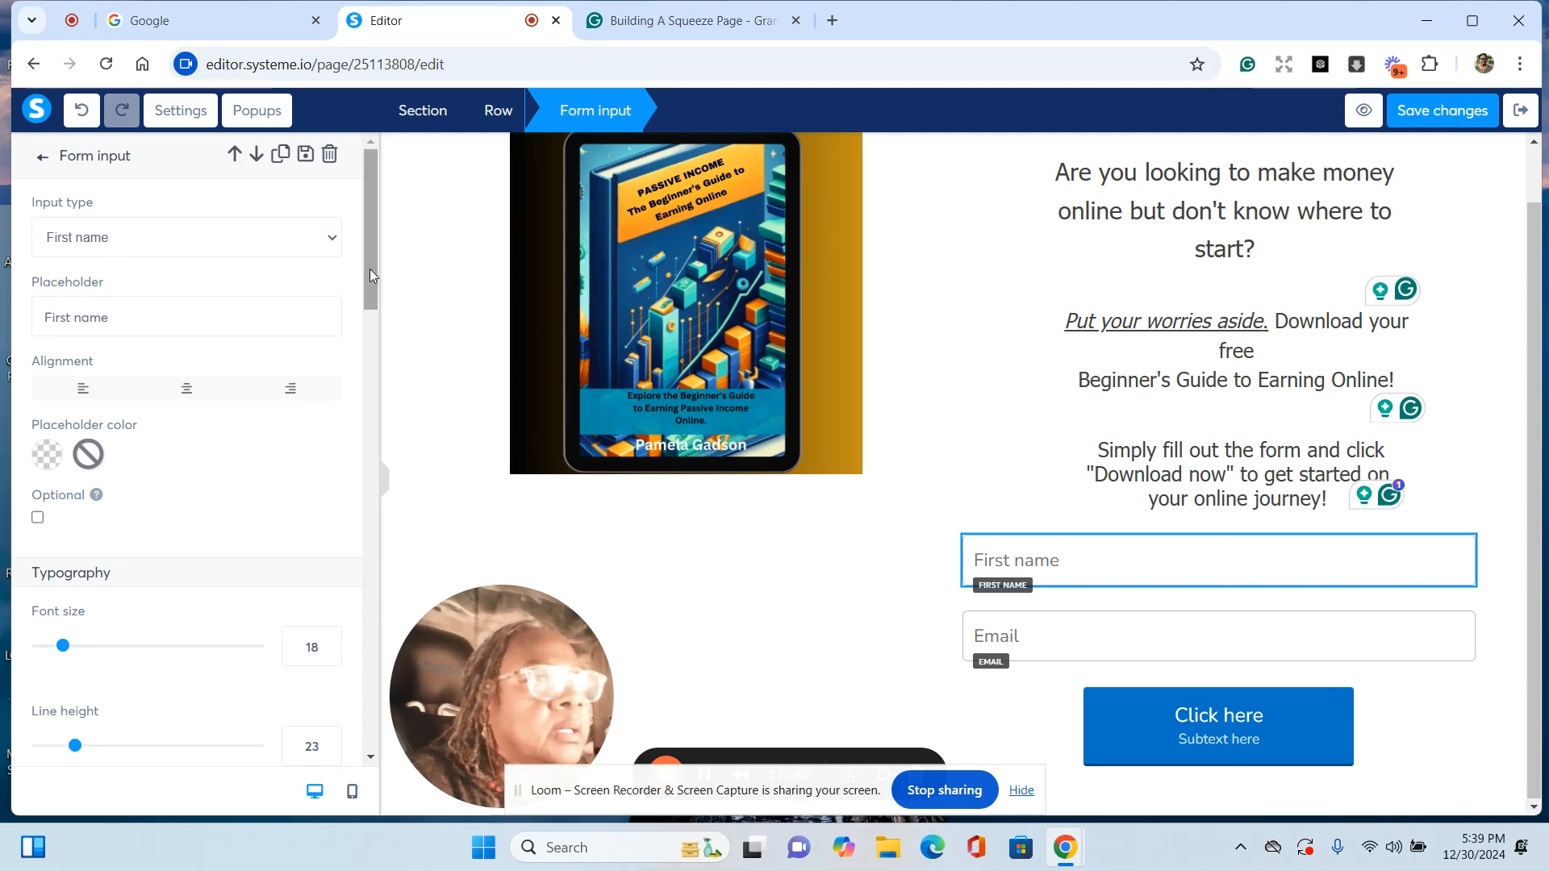
drag(370, 269, 346, 474)
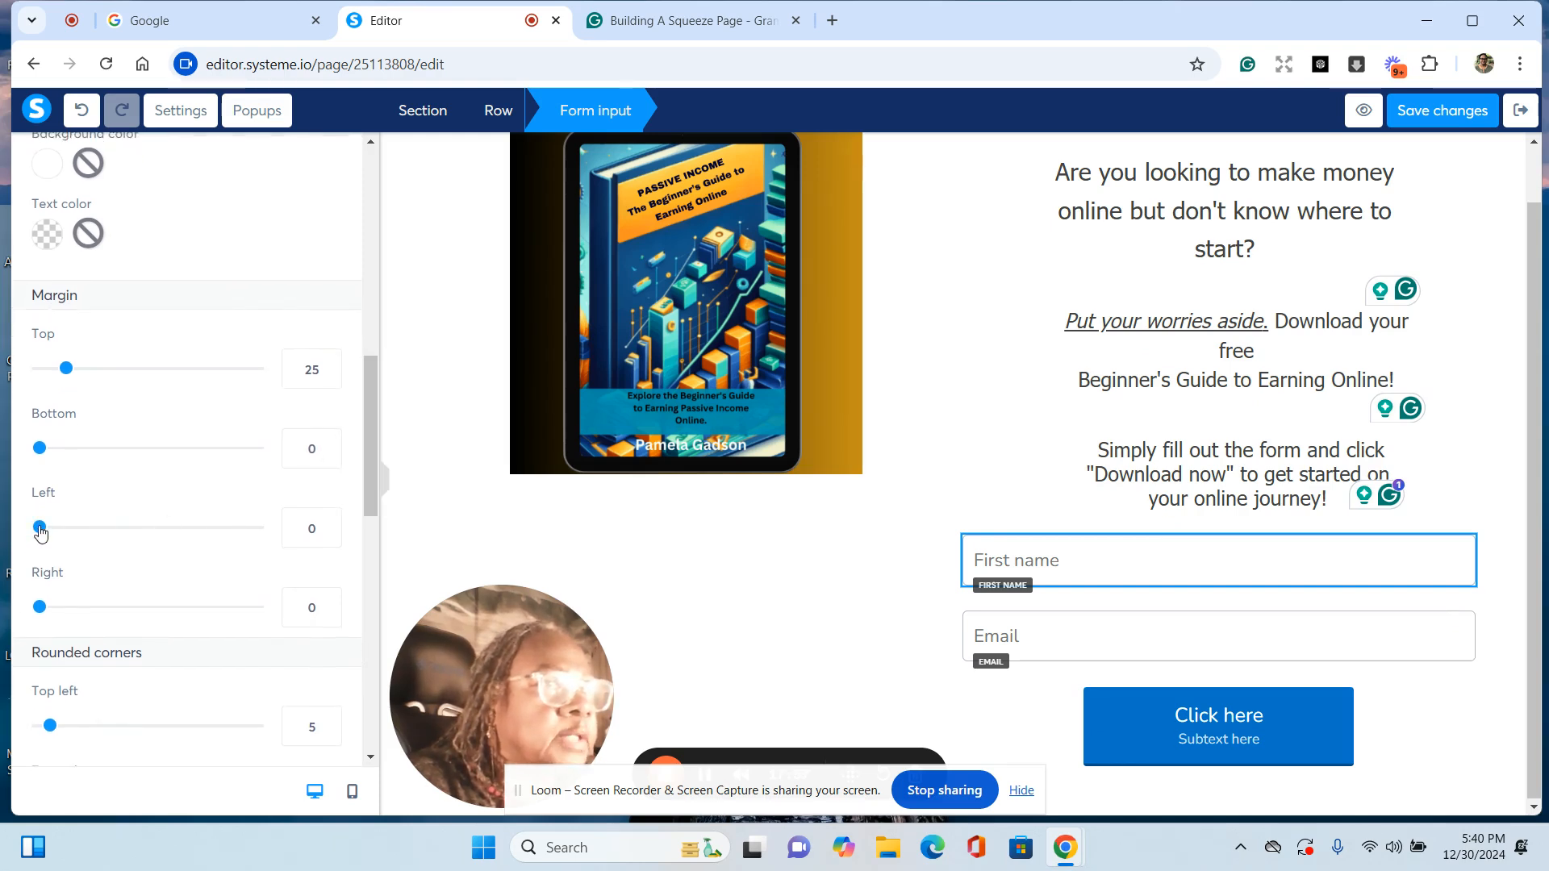
drag(39, 529, 167, 540)
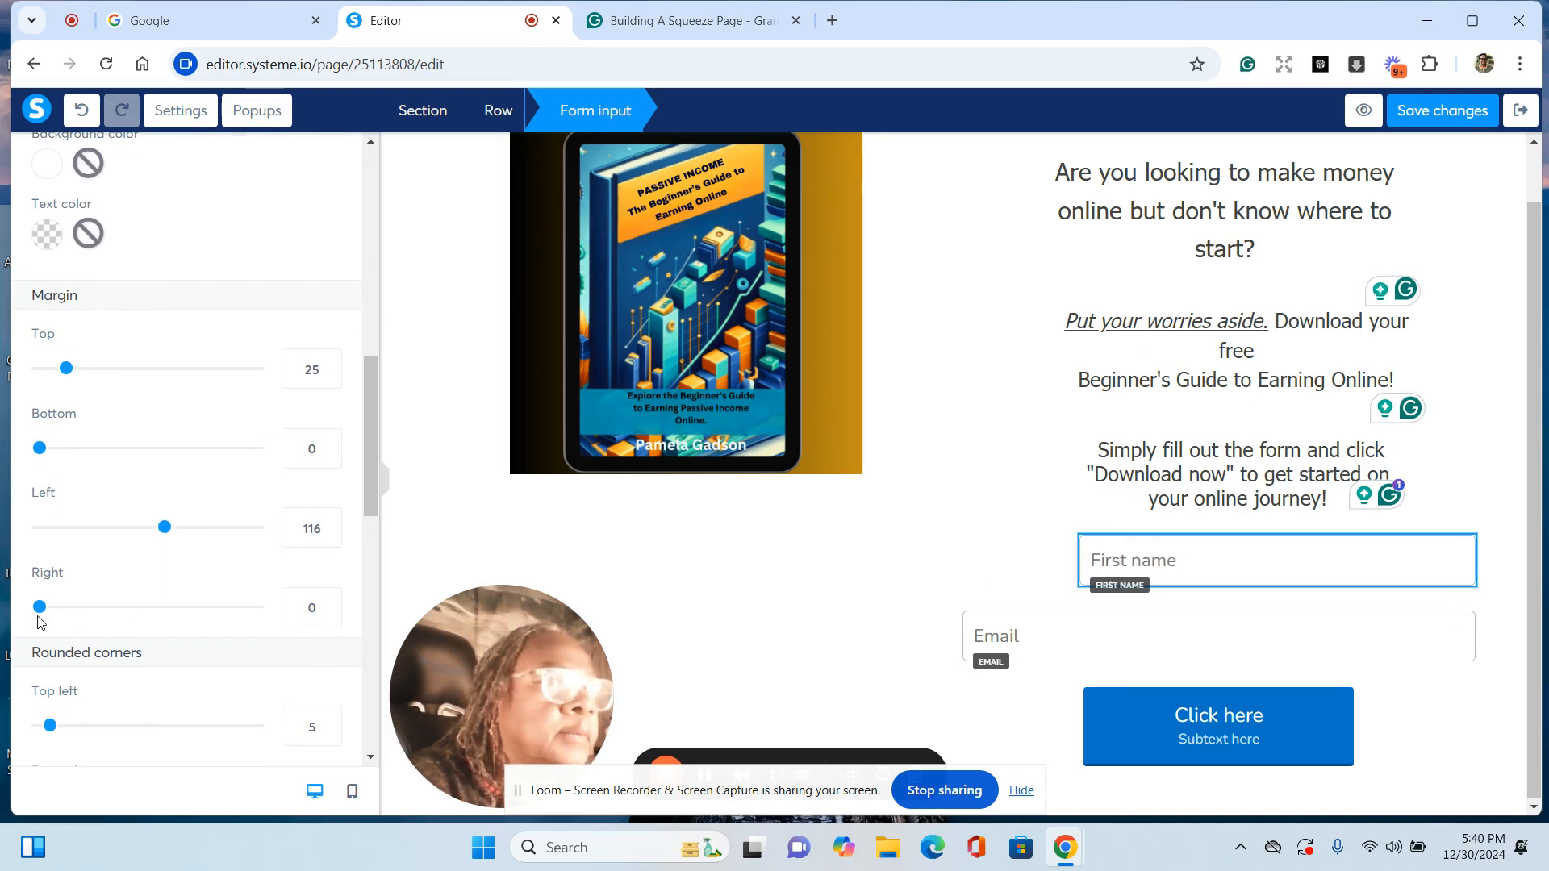
drag(42, 611, 121, 611)
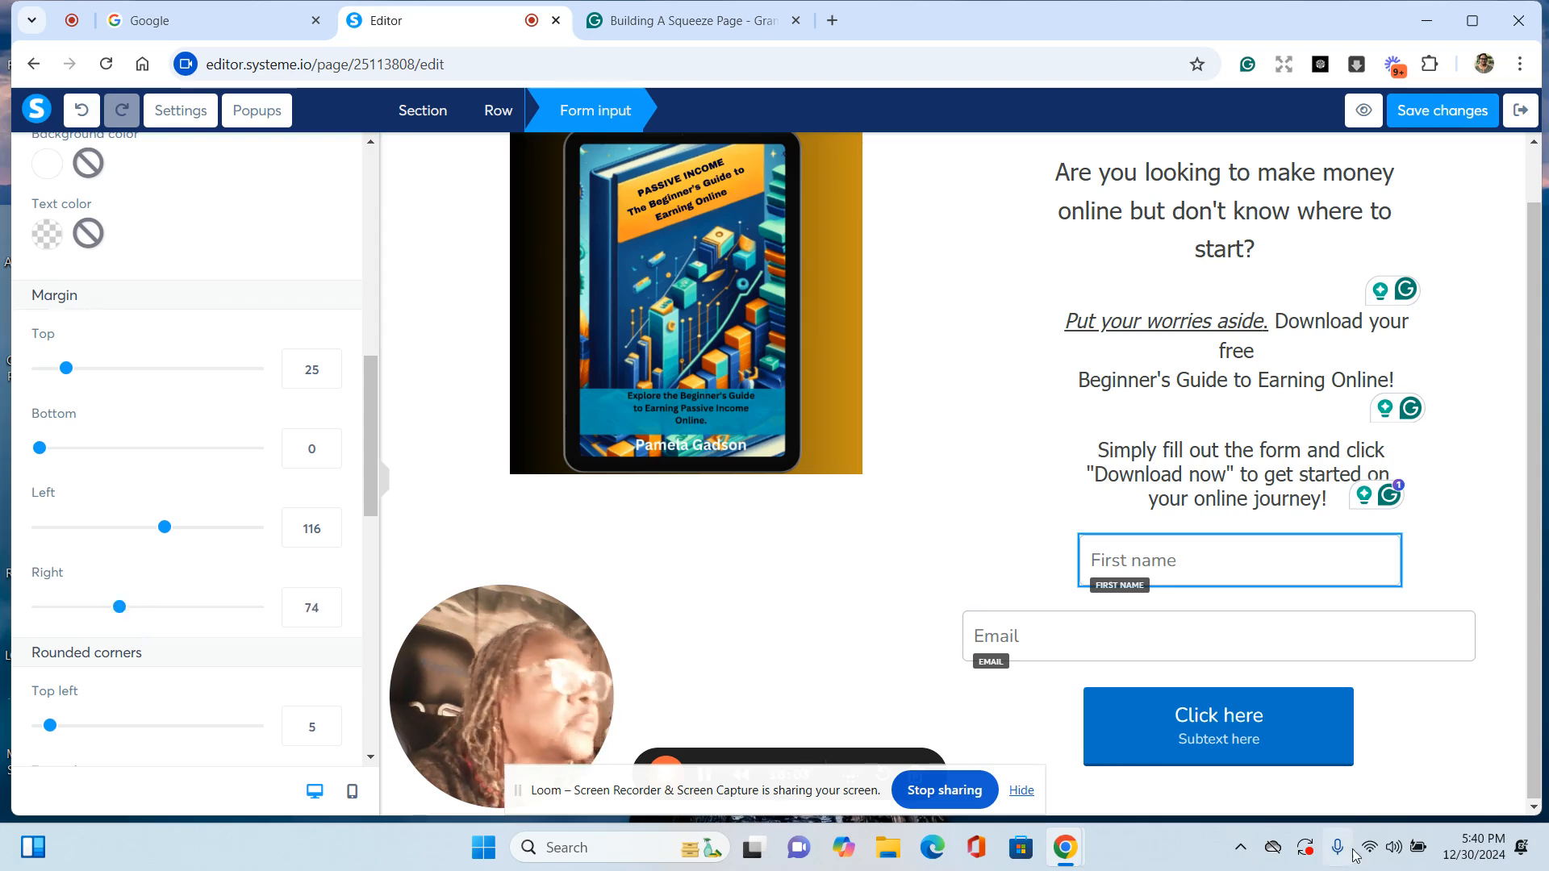
click(1072, 651)
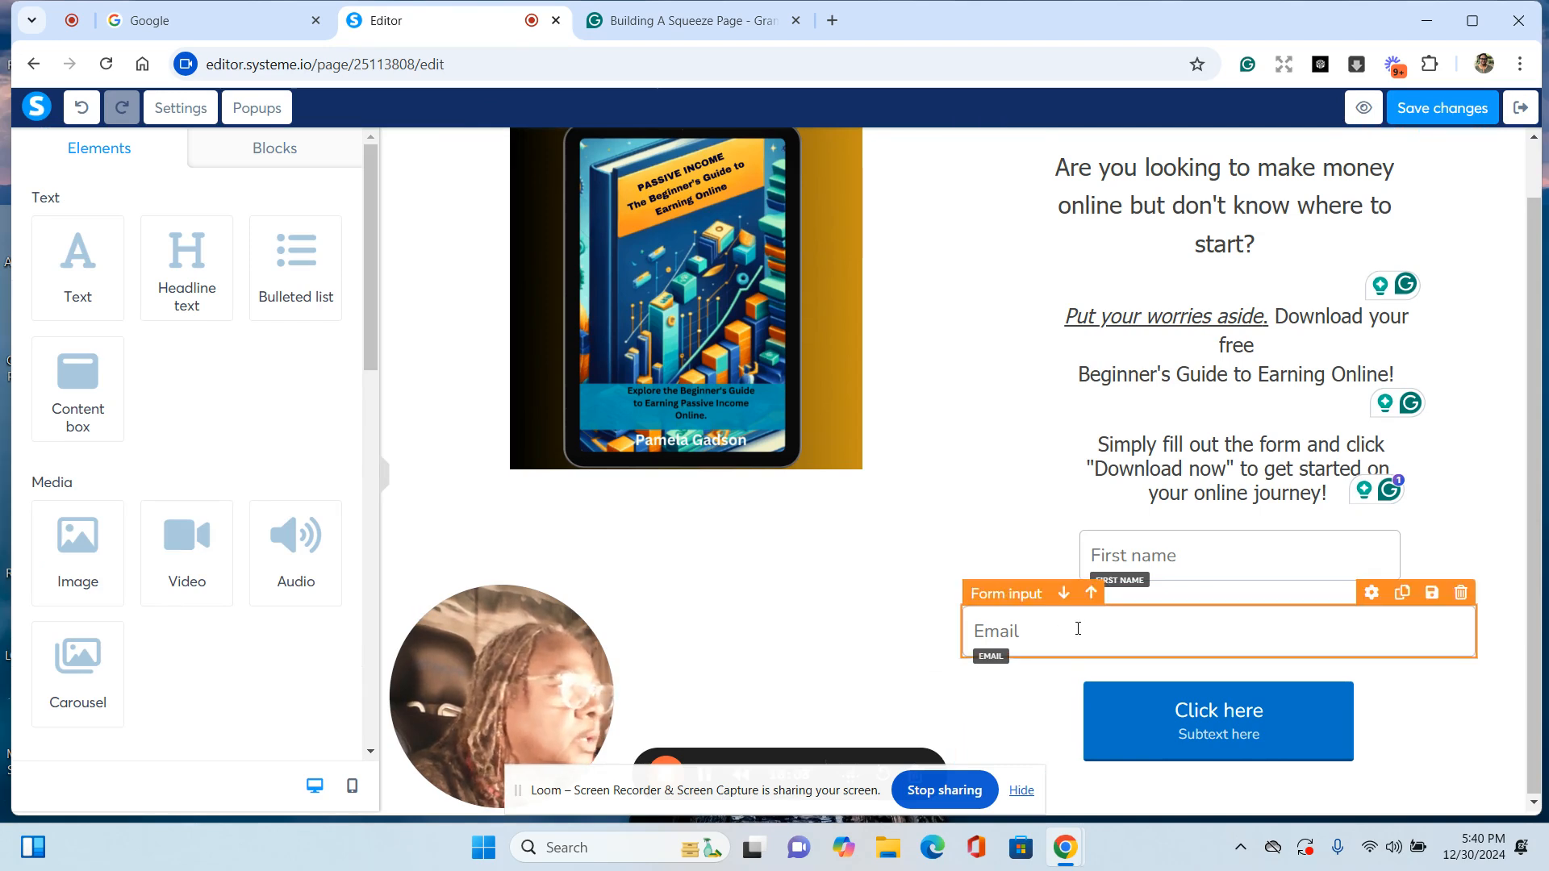
Step: Give the "Email" form input a left margin of 119 and a right margin of 75
click(1078, 628)
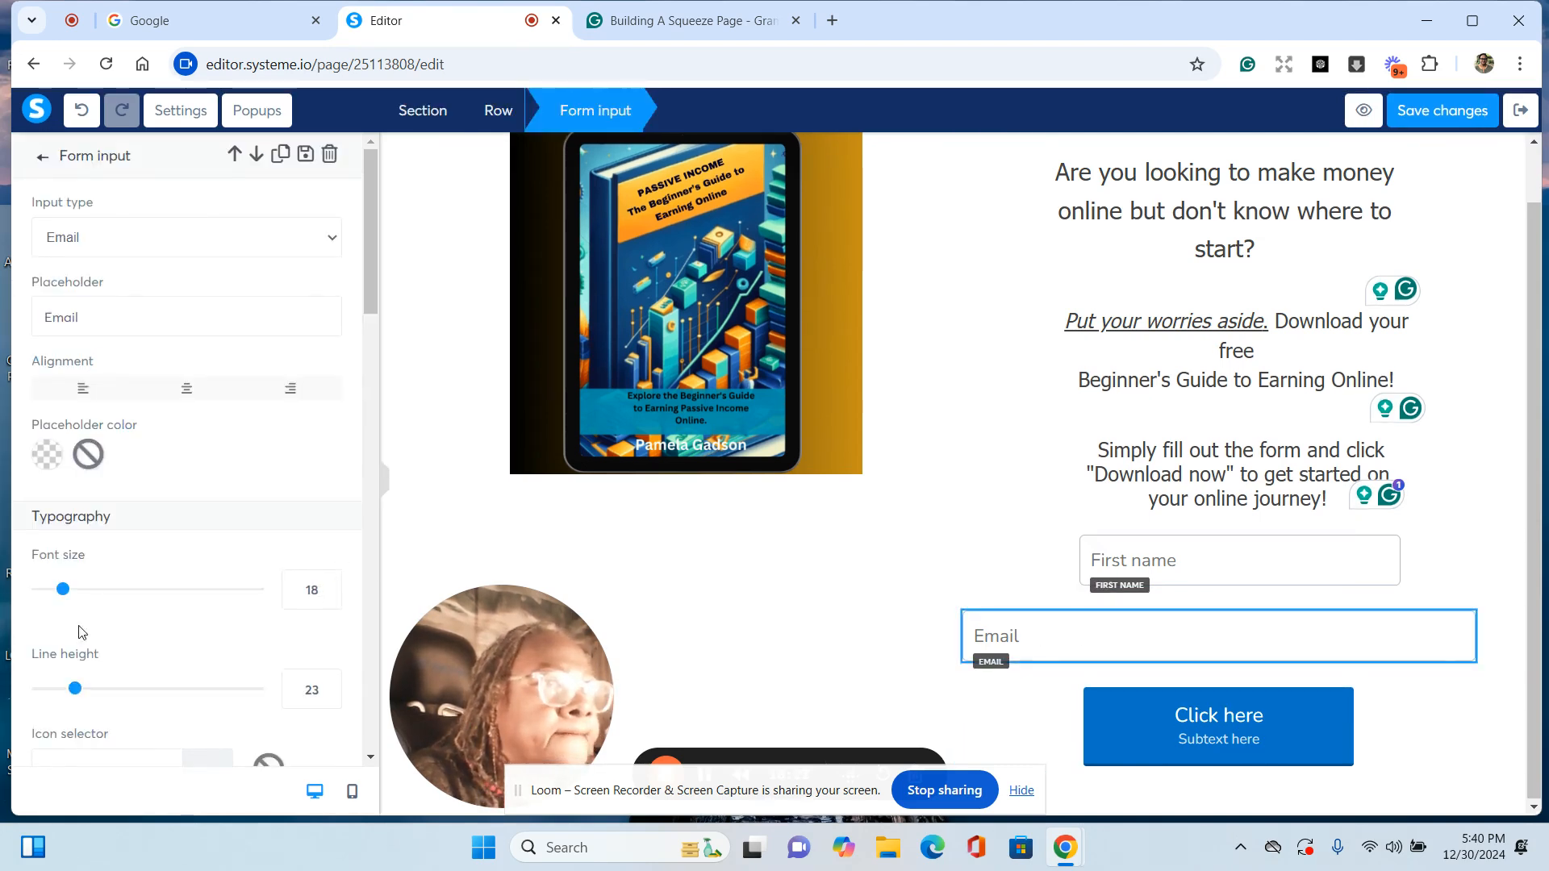
scroll(108, 614, down, 4)
scroll(108, 613, up, 1)
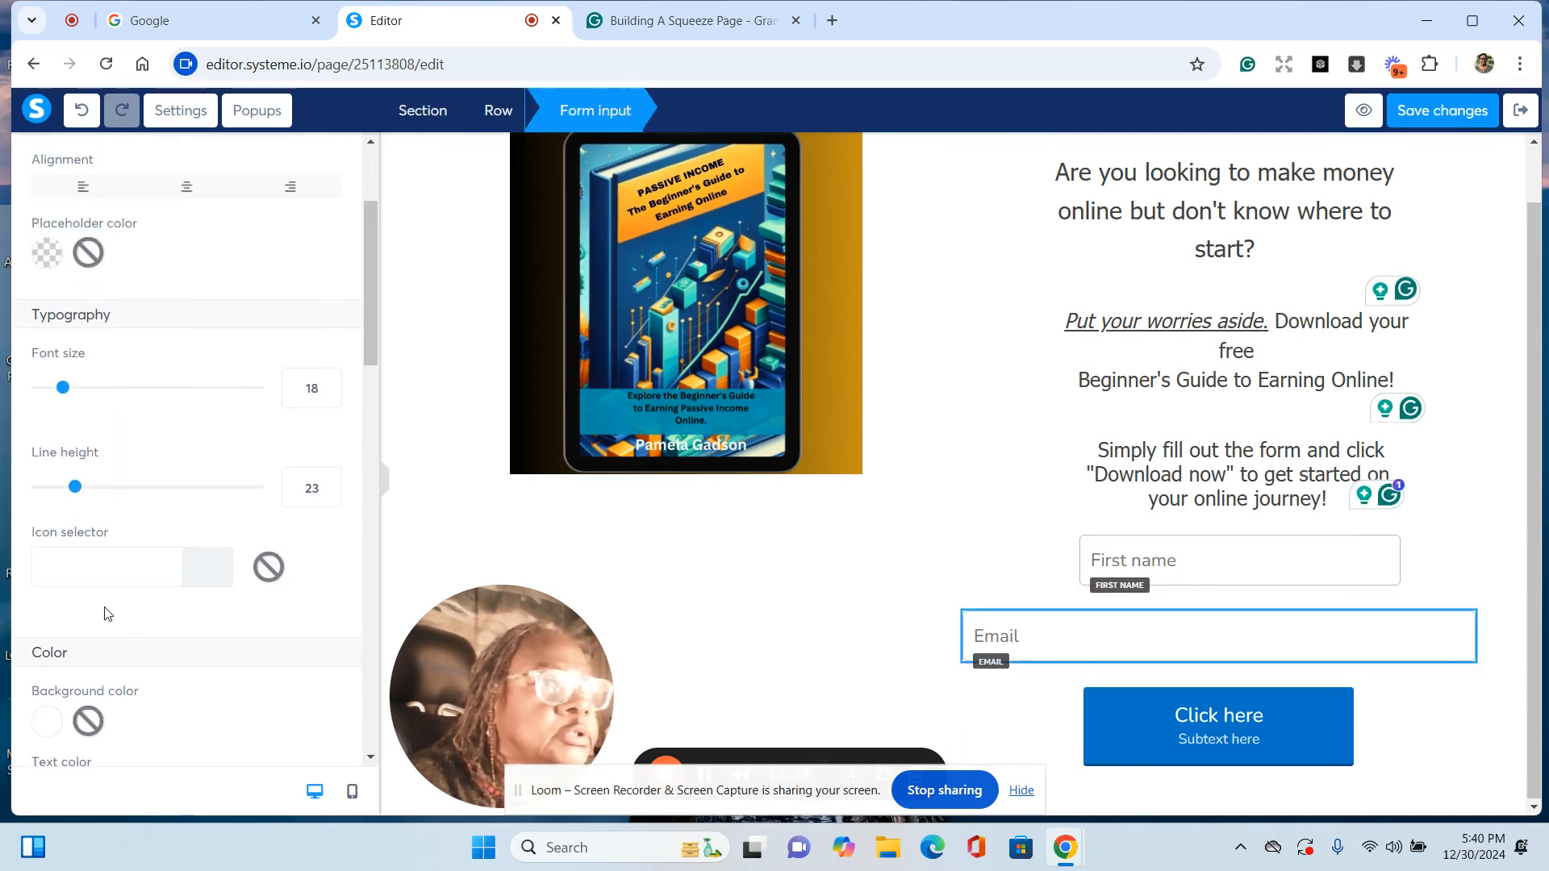
scroll(107, 613, up, 2)
scroll(107, 613, down, 5)
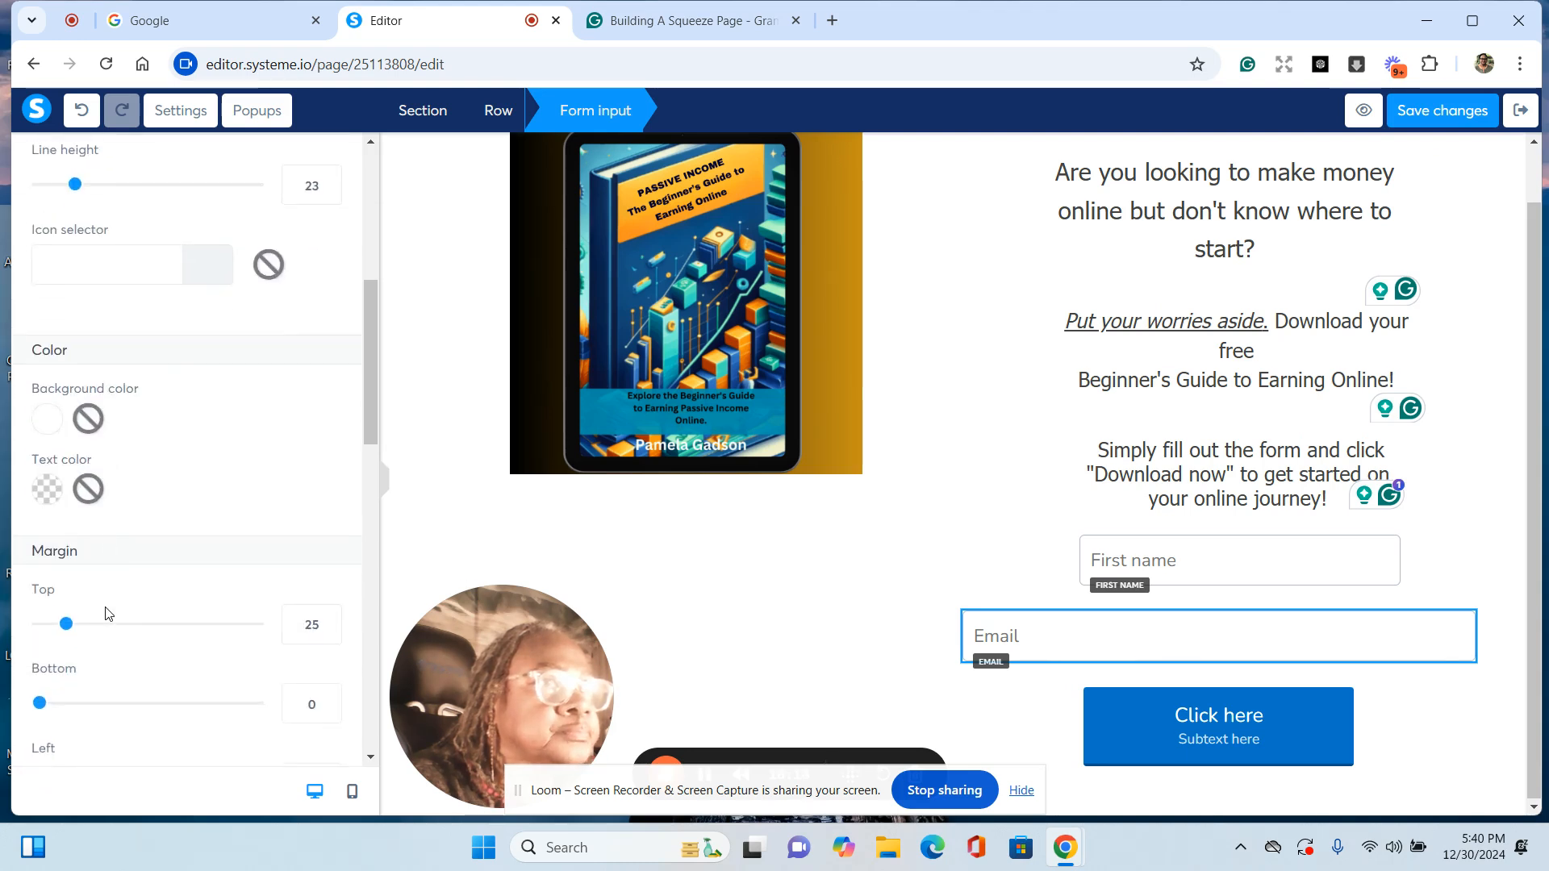
scroll(107, 613, down, 4)
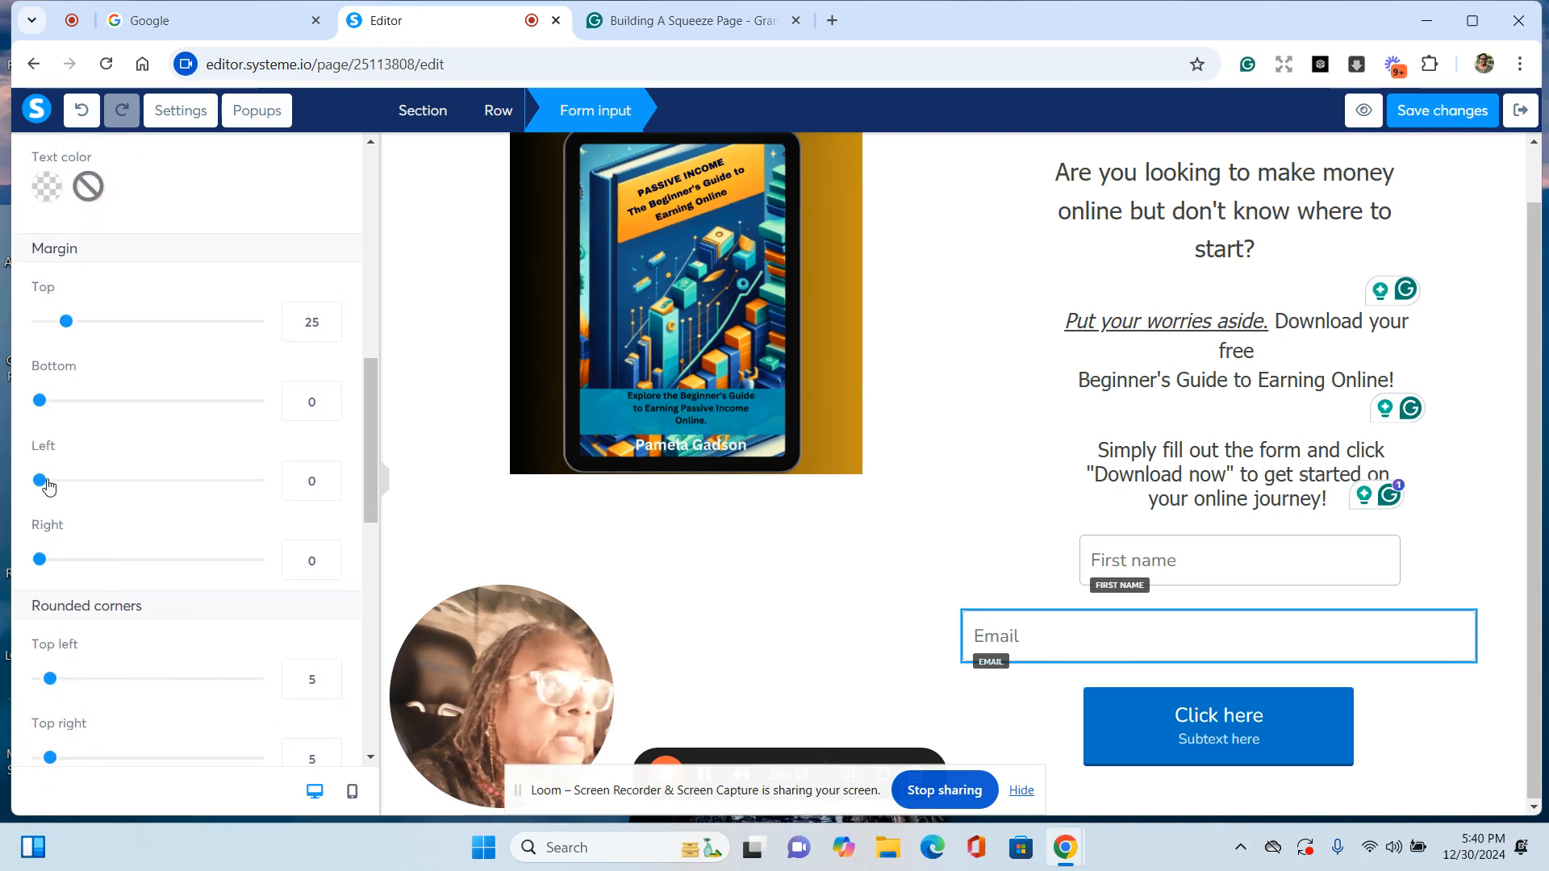
drag(44, 484, 171, 518)
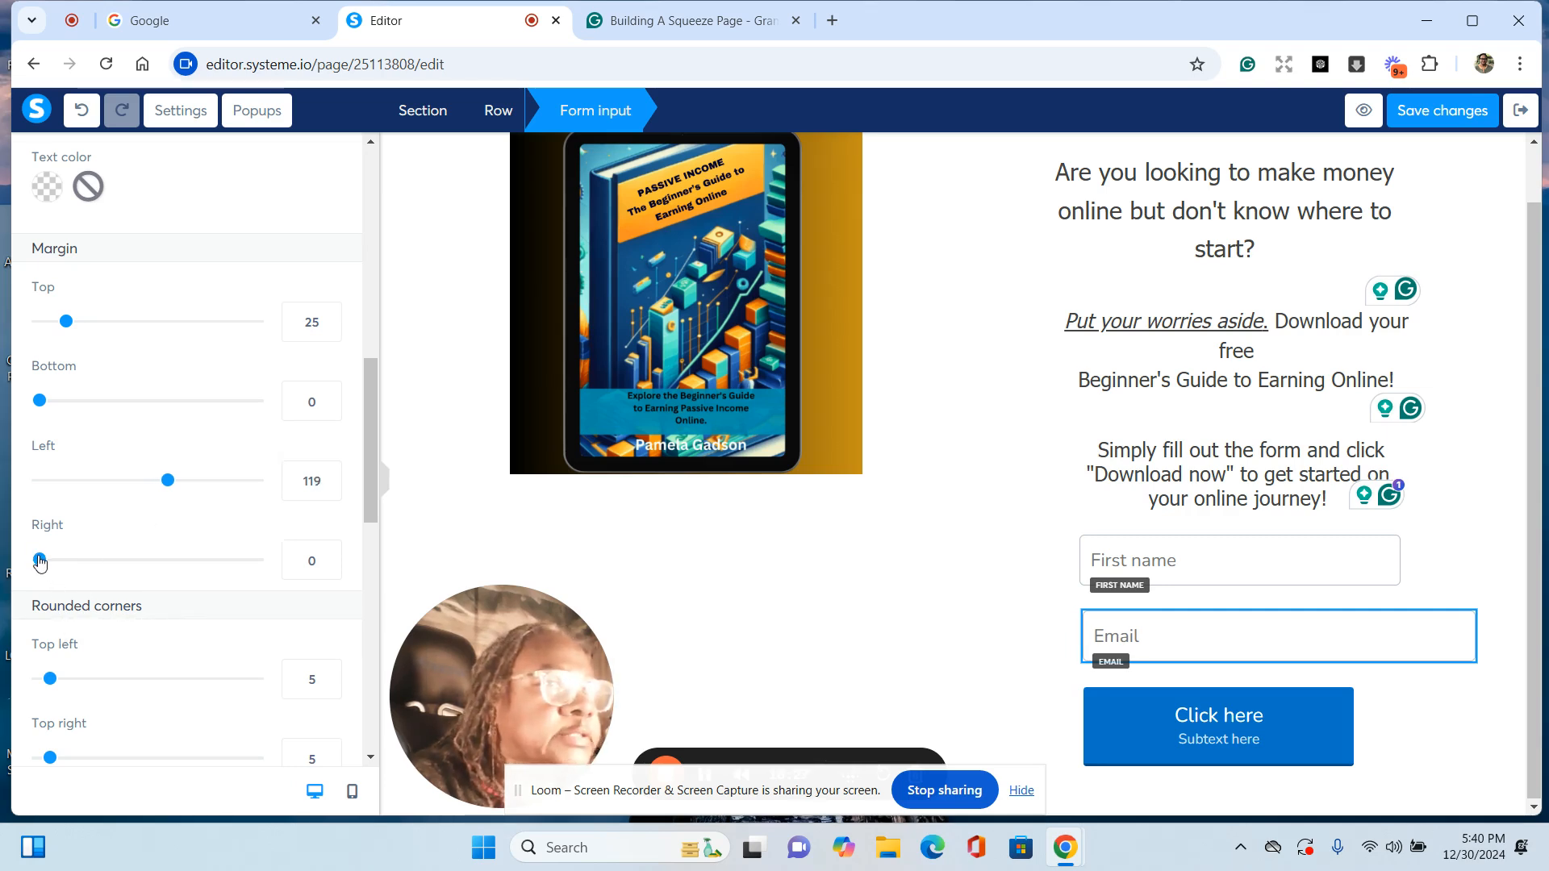
drag(39, 560, 122, 572)
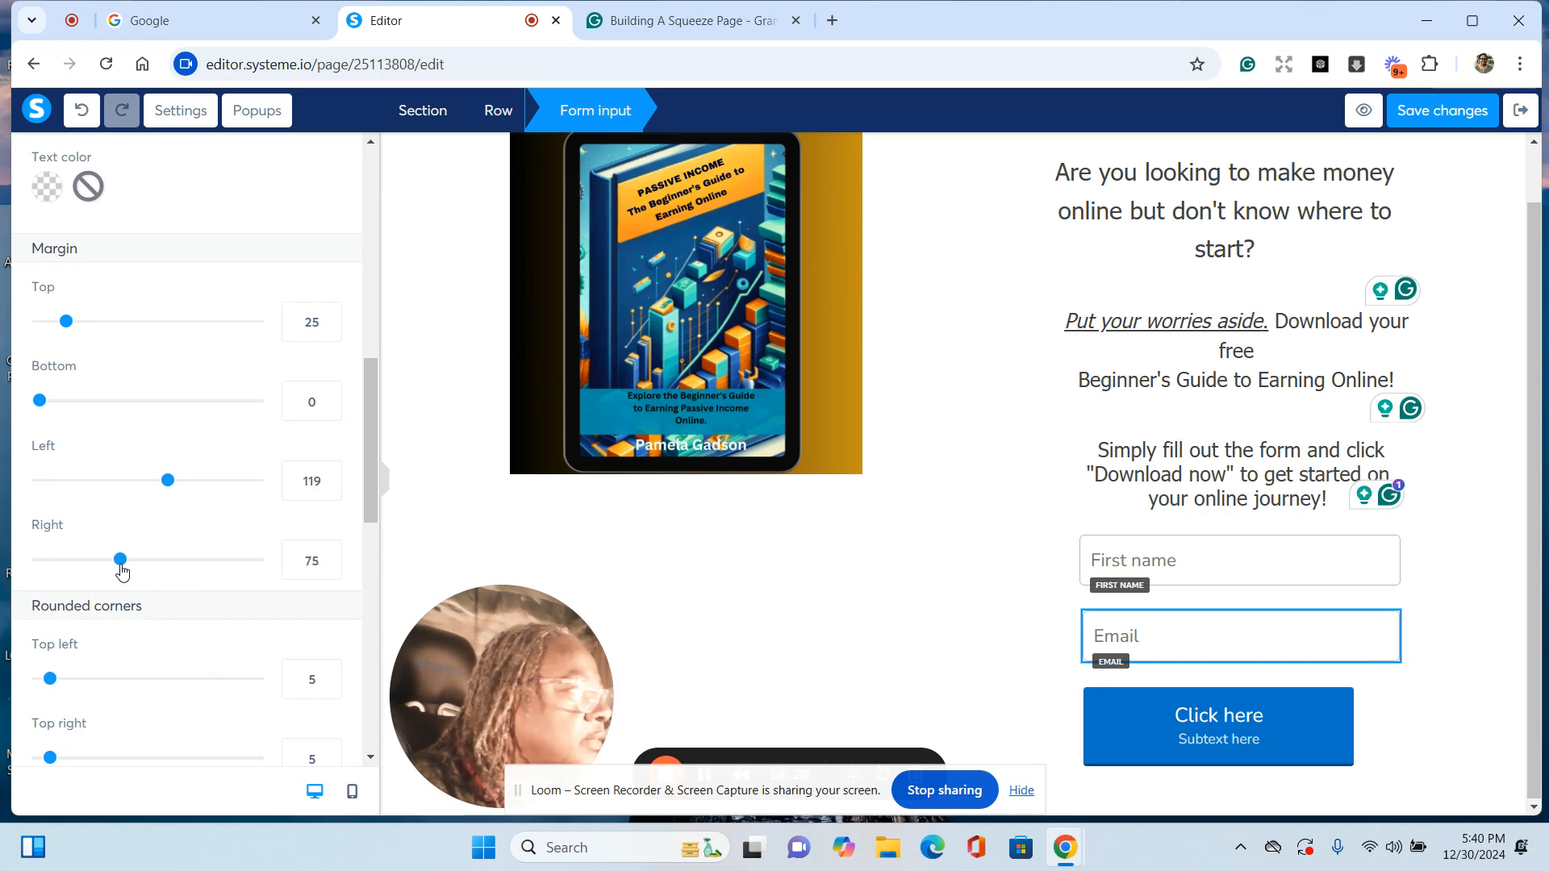
click(1041, 599)
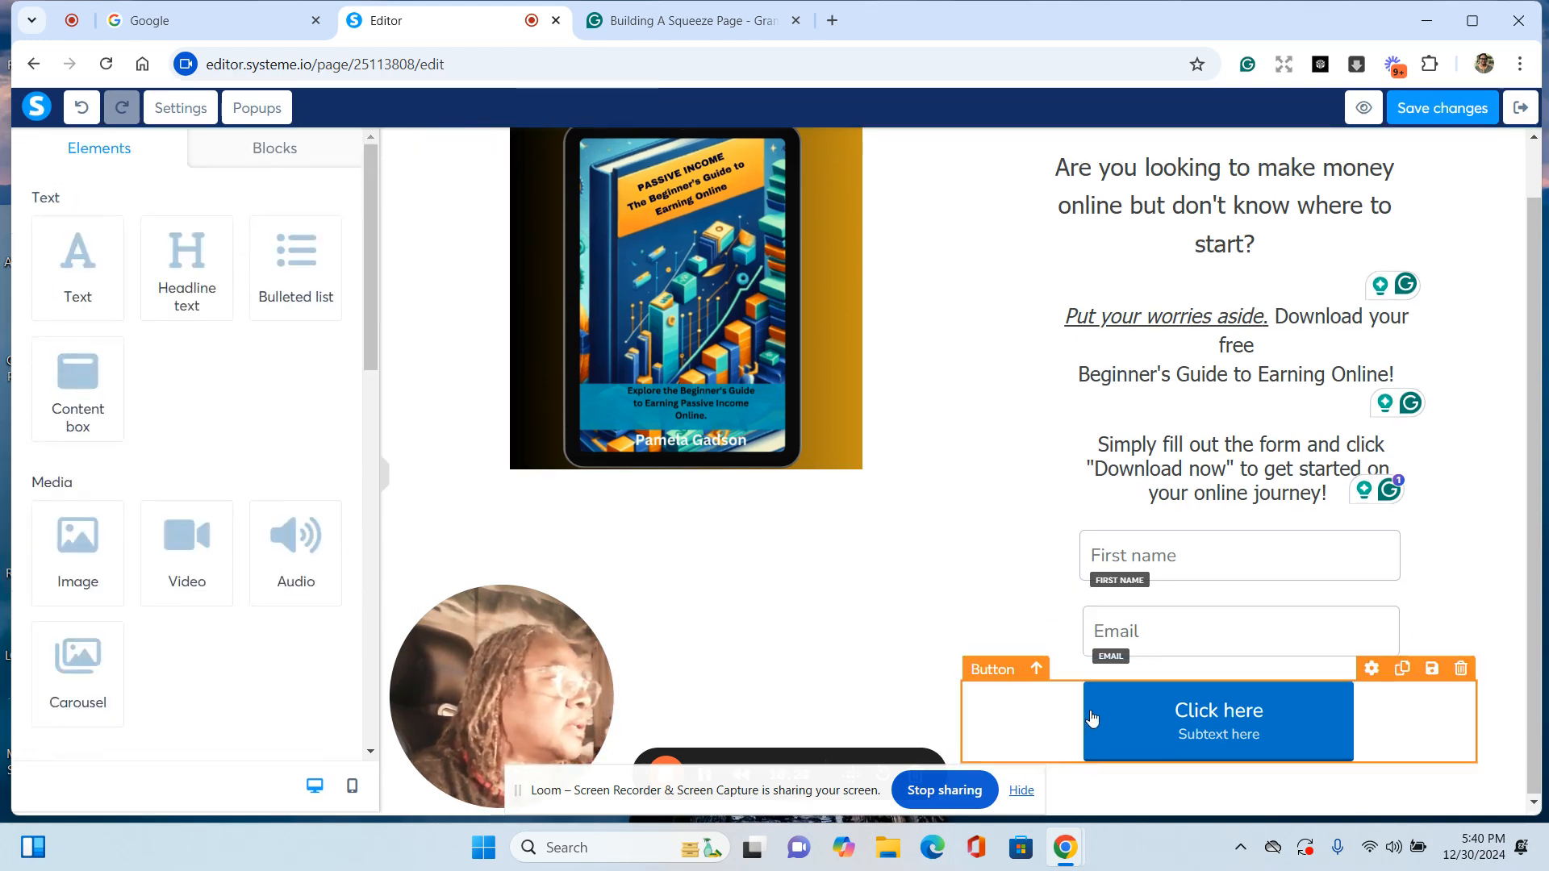
Step: Set the left margin of the "Click here" button below the form inputs to 24
click(1131, 744)
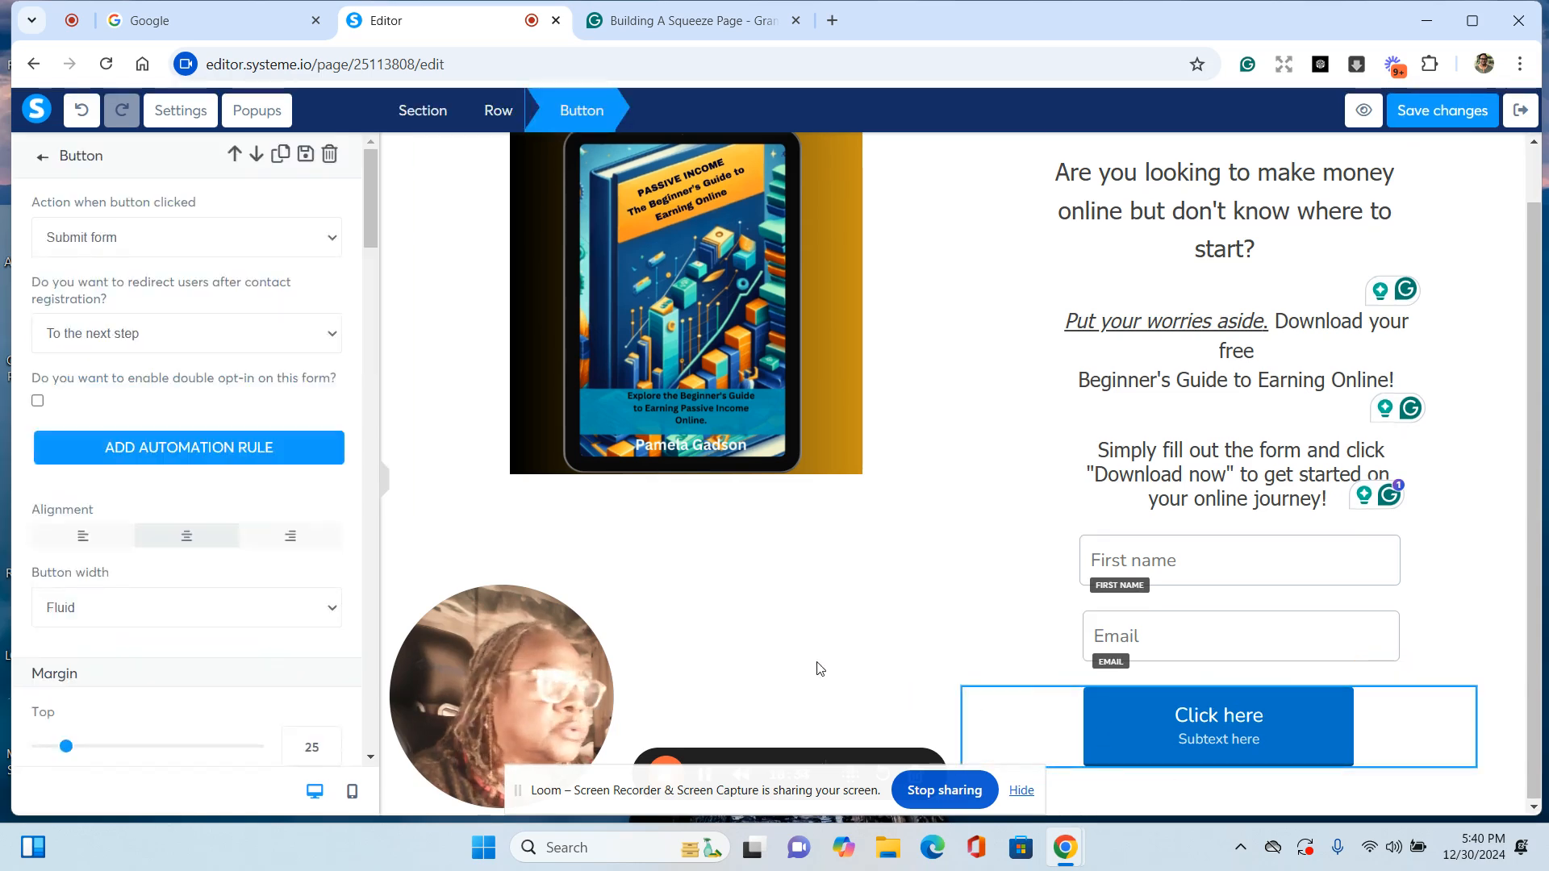
scroll(363, 358, down, 5)
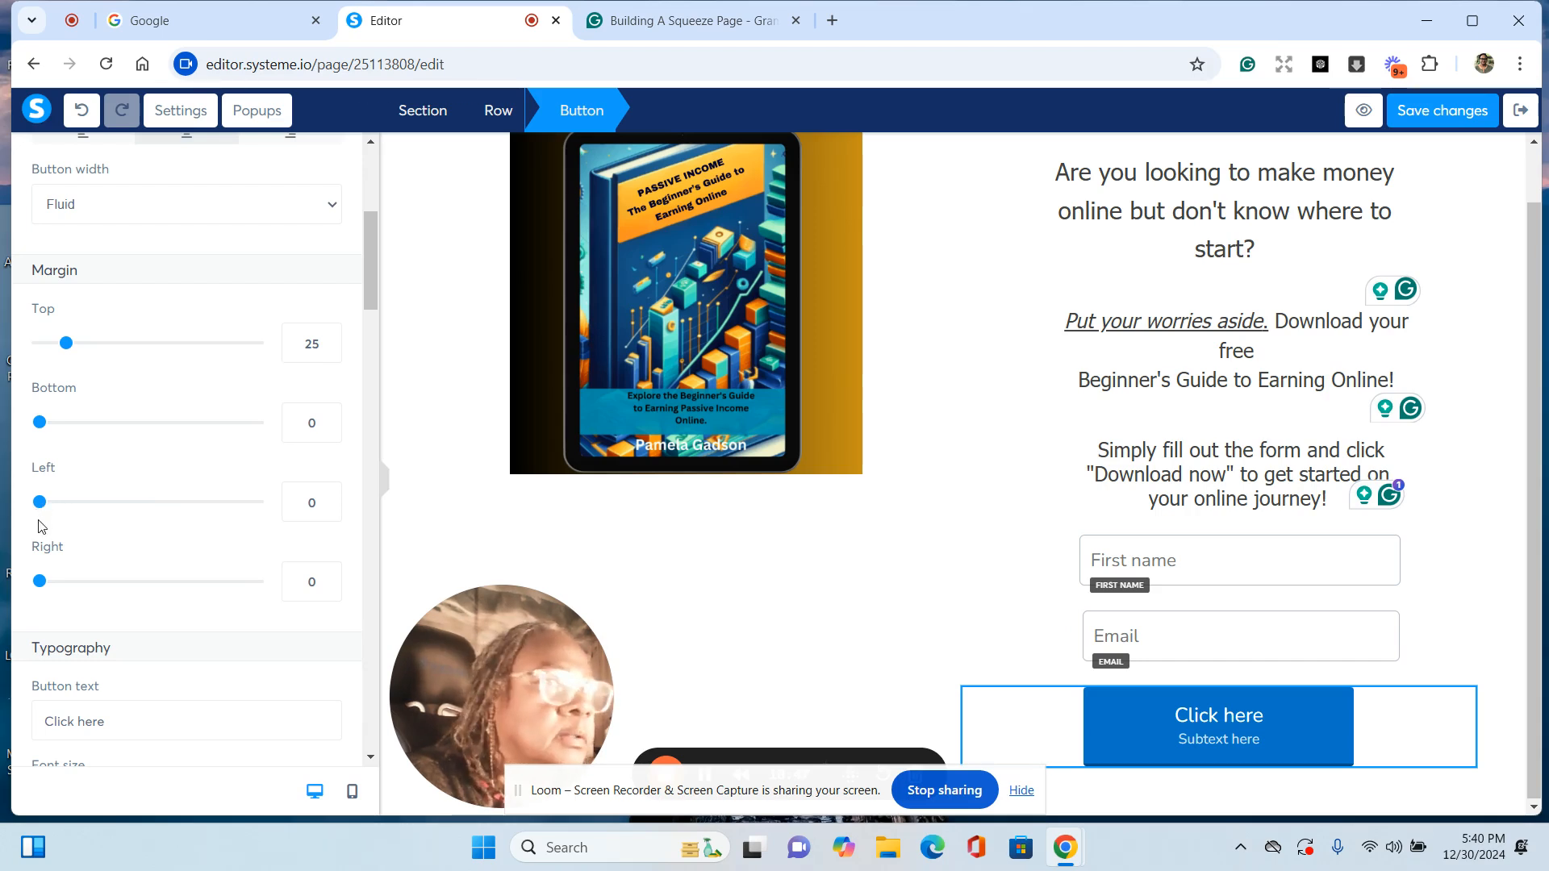
drag(40, 582, 32, 584)
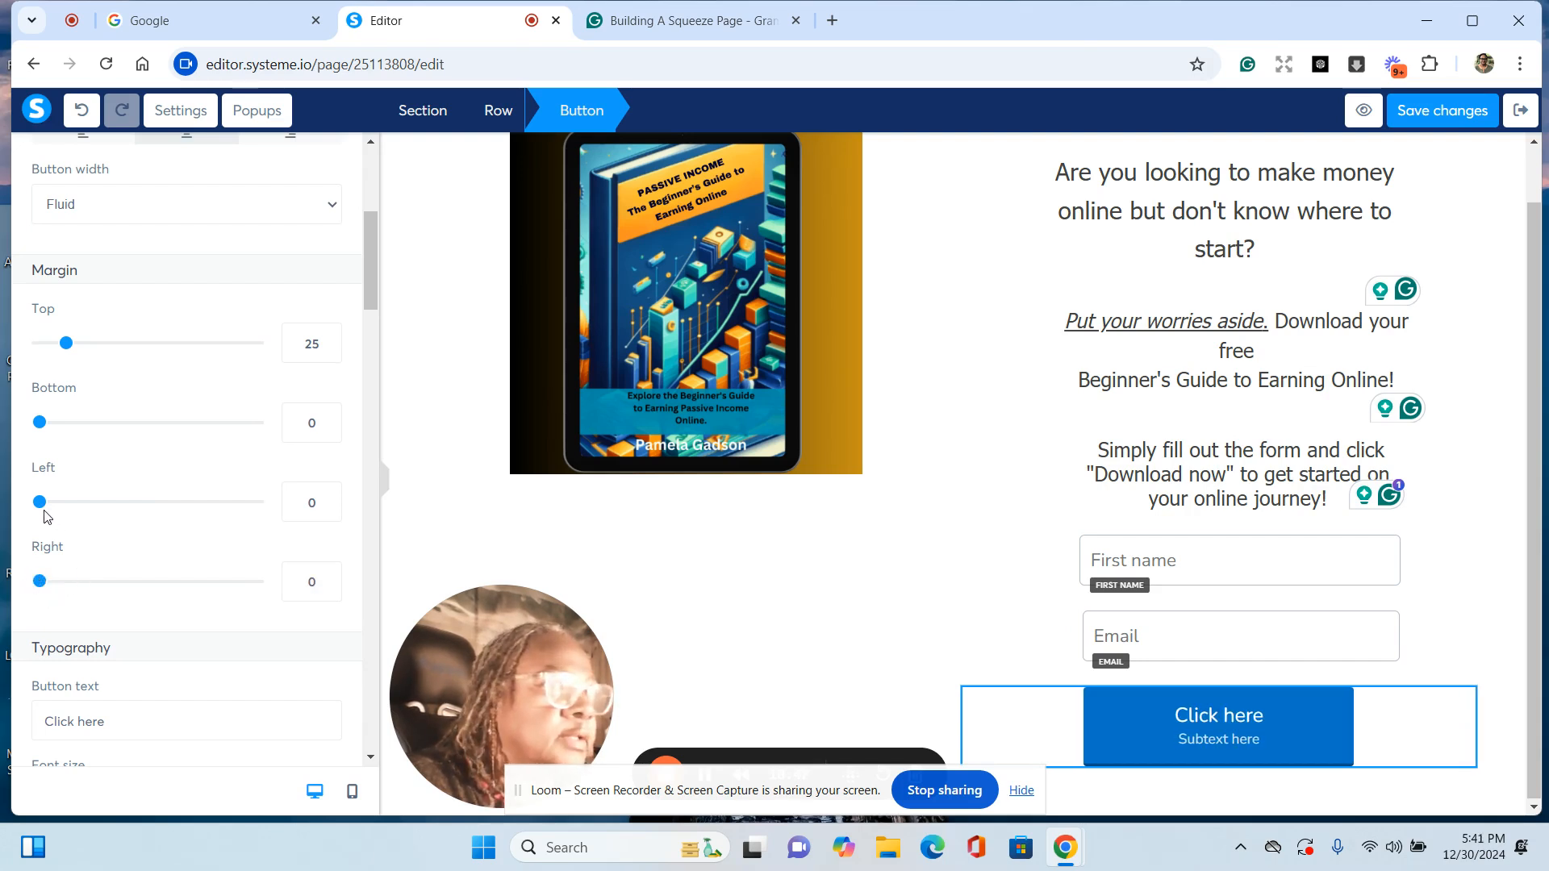
drag(39, 505, 67, 508)
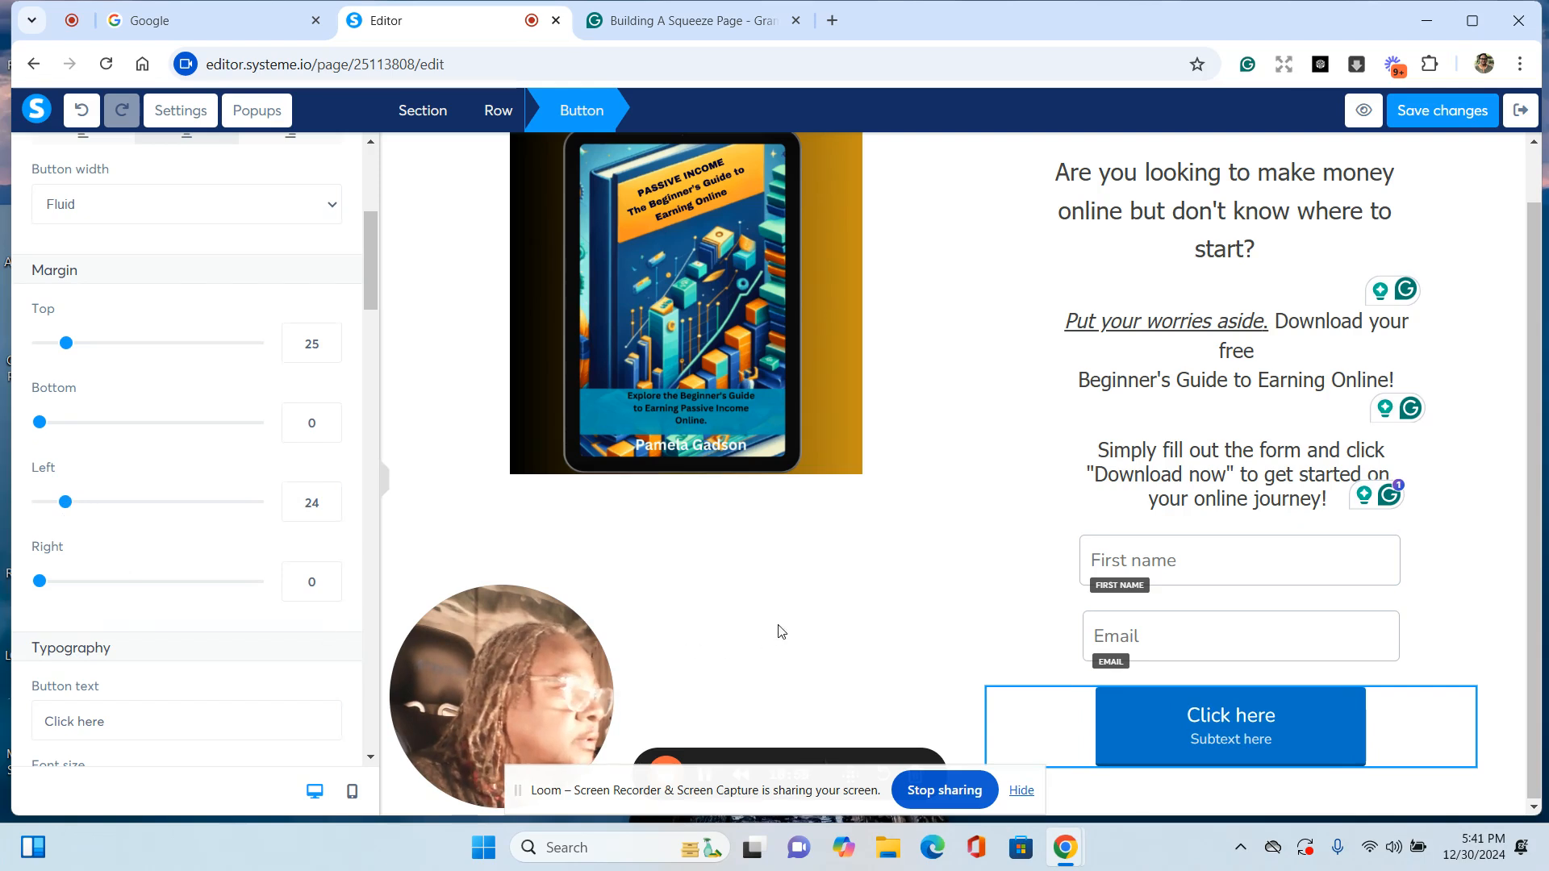
click(1023, 607)
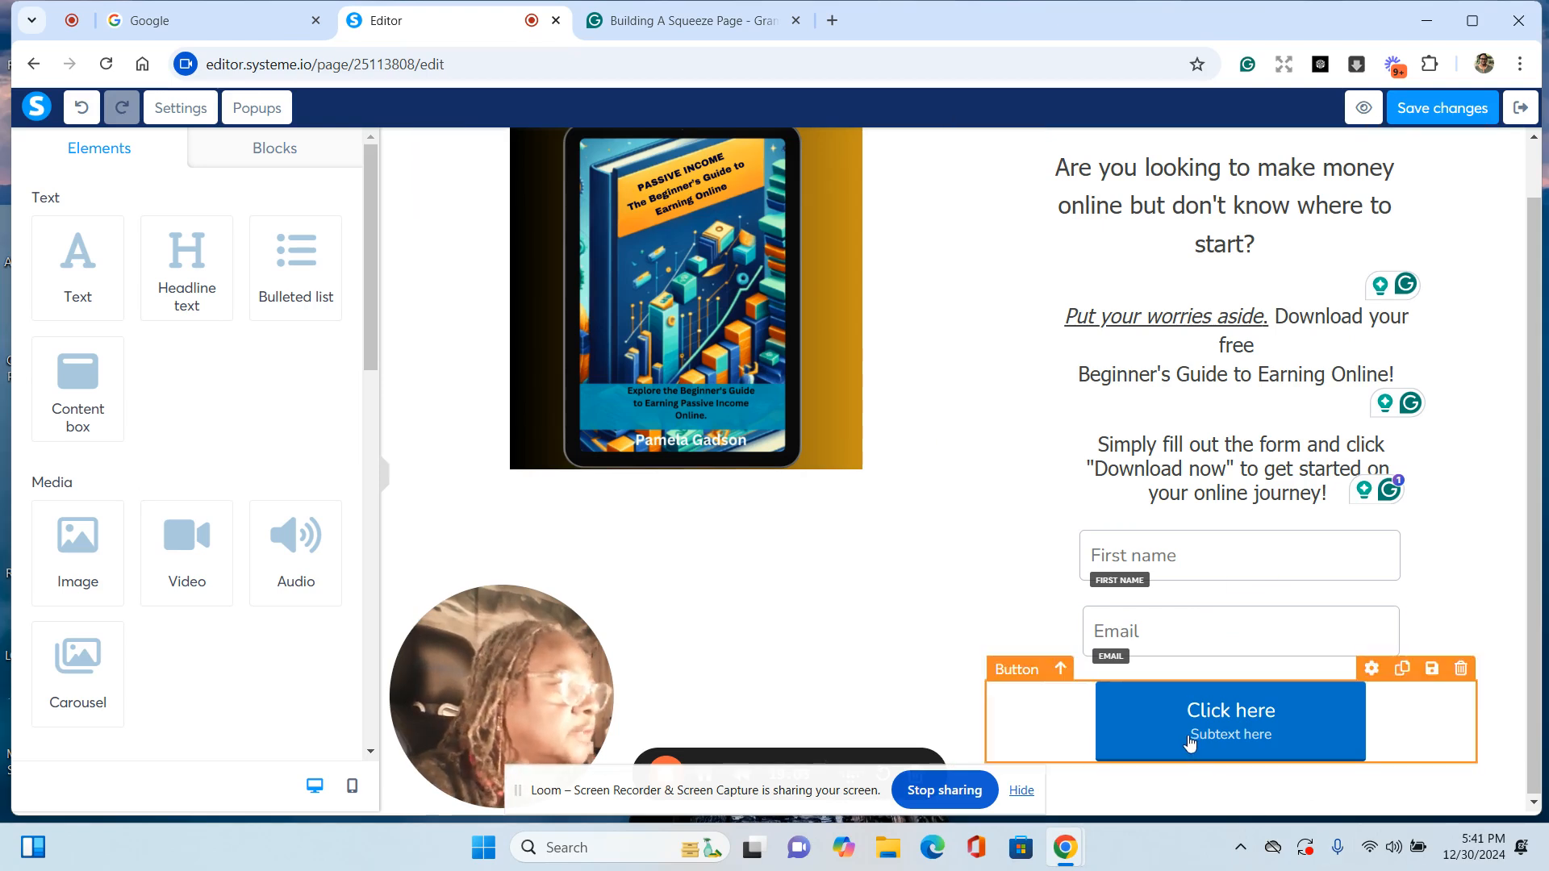
Step: Set the left margin of the "Click here" button to 73 to align it with the form inputs
click(1148, 730)
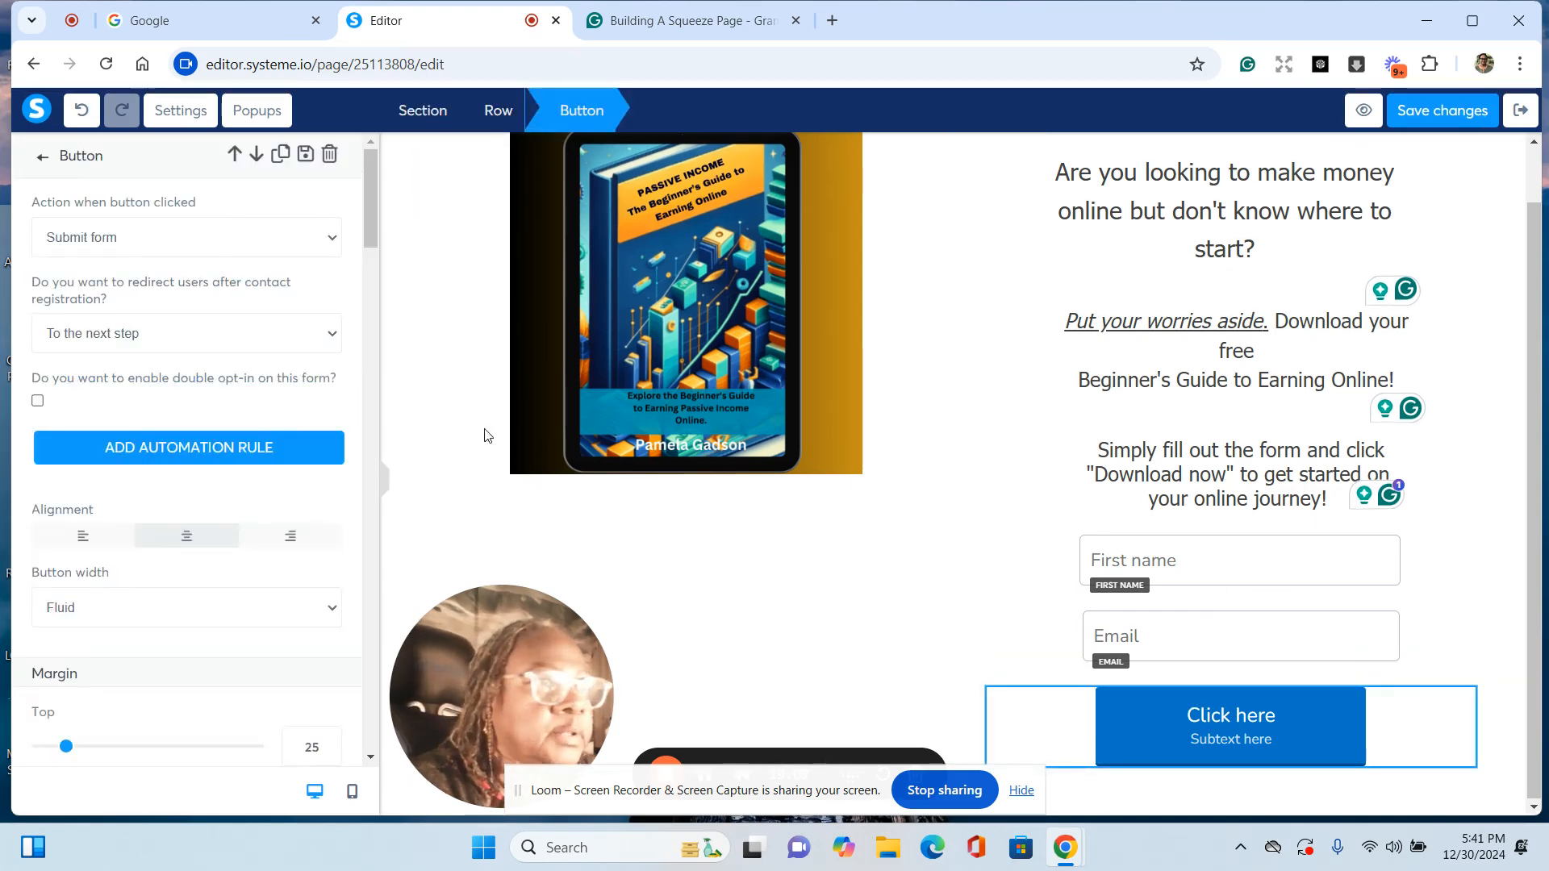
scroll(364, 445, down, 5)
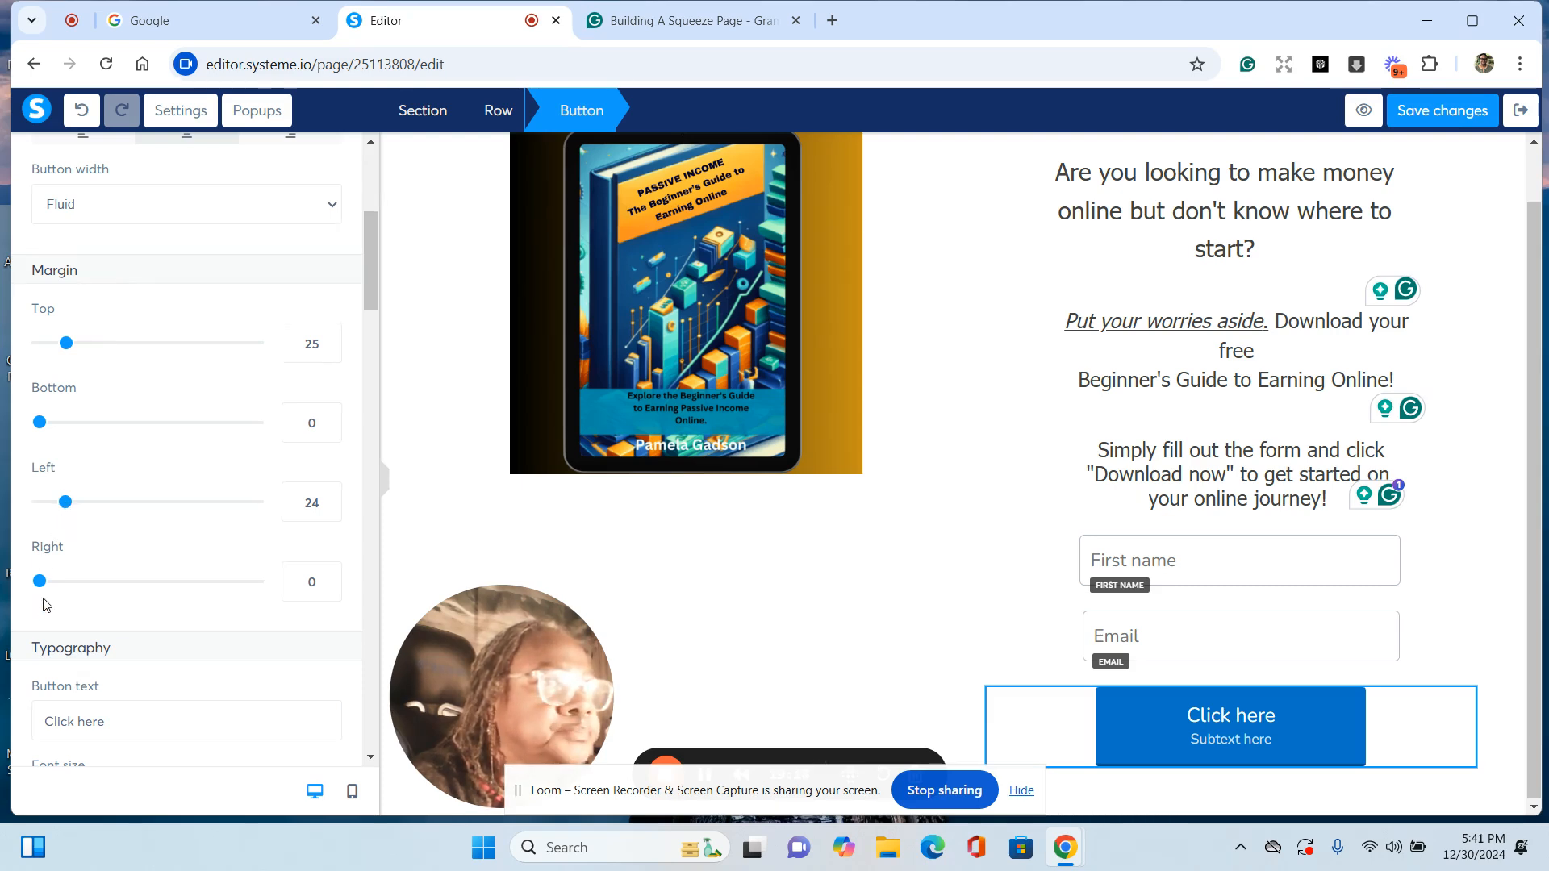
mouse_move(41, 583)
mouse_down()
mouse_move(72, 580)
mouse_move(20, 594)
mouse_up()
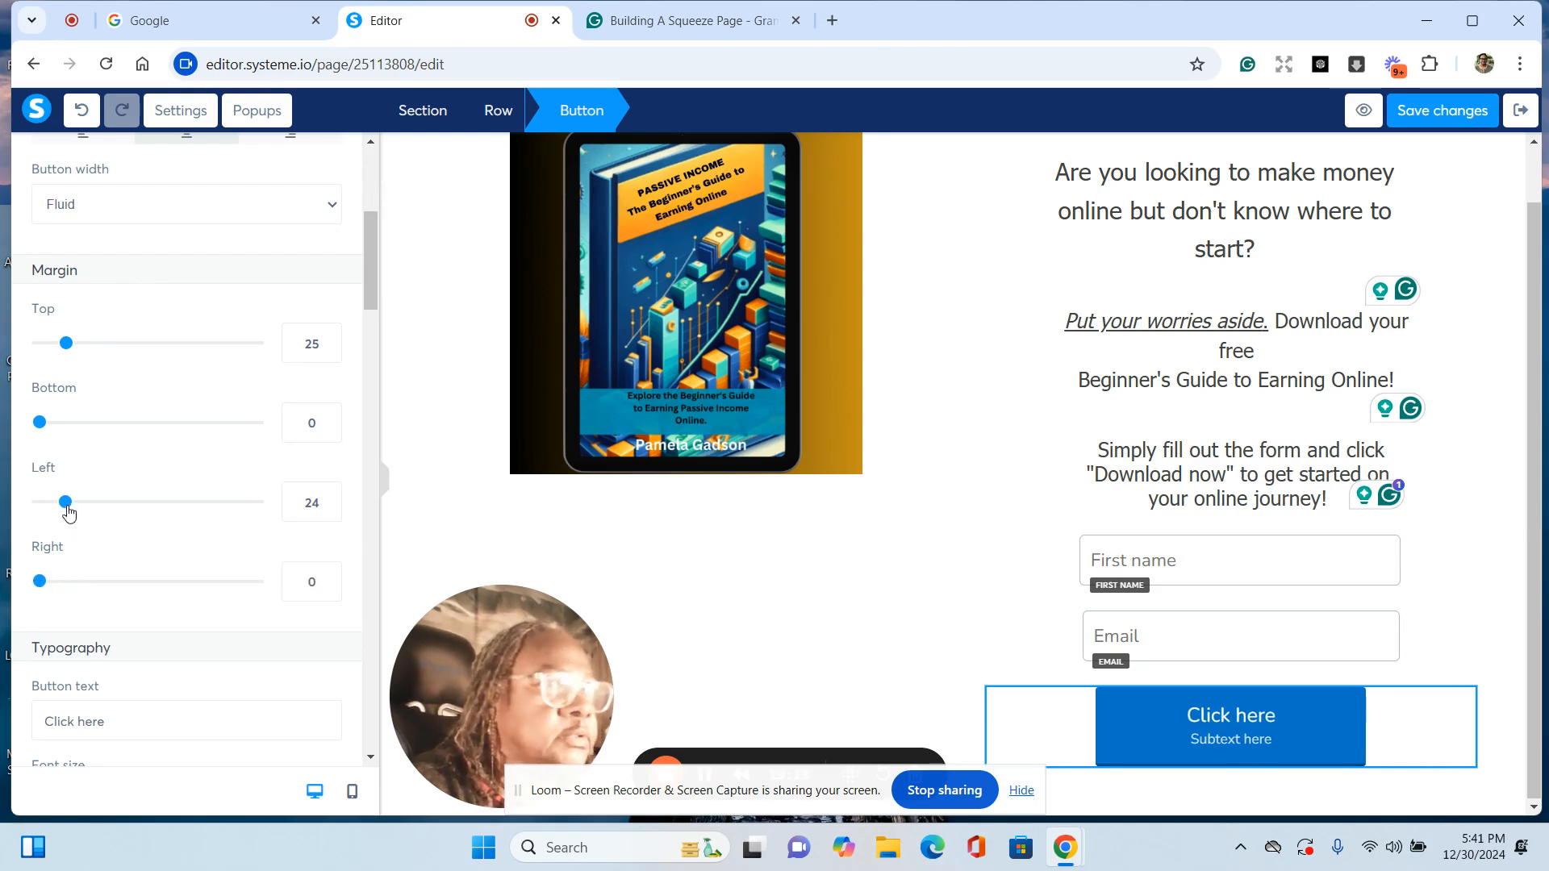
drag(71, 511, 121, 528)
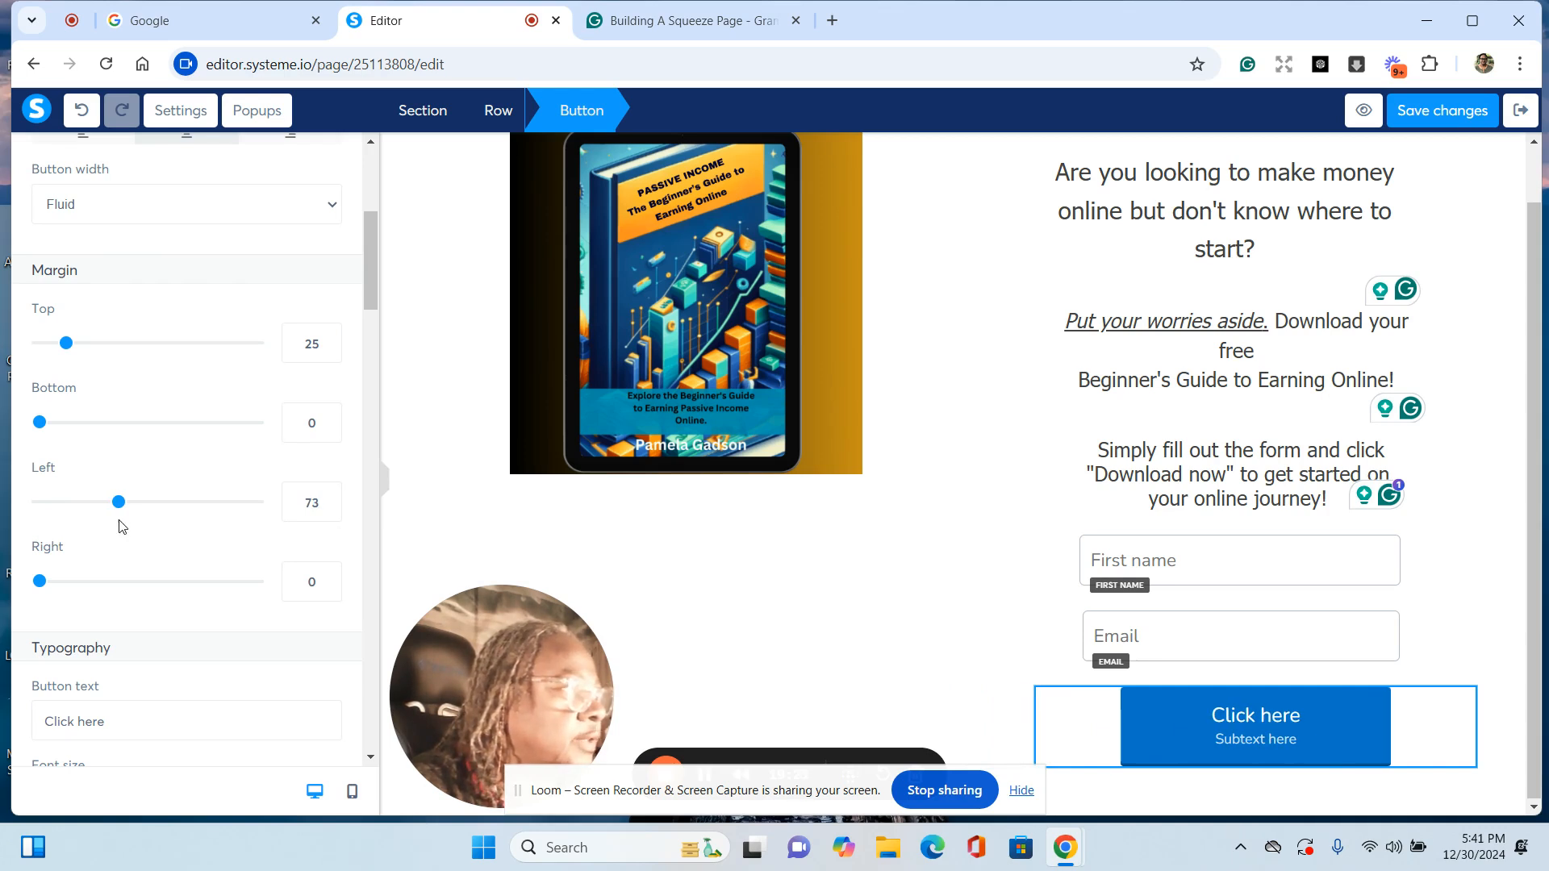
click(932, 563)
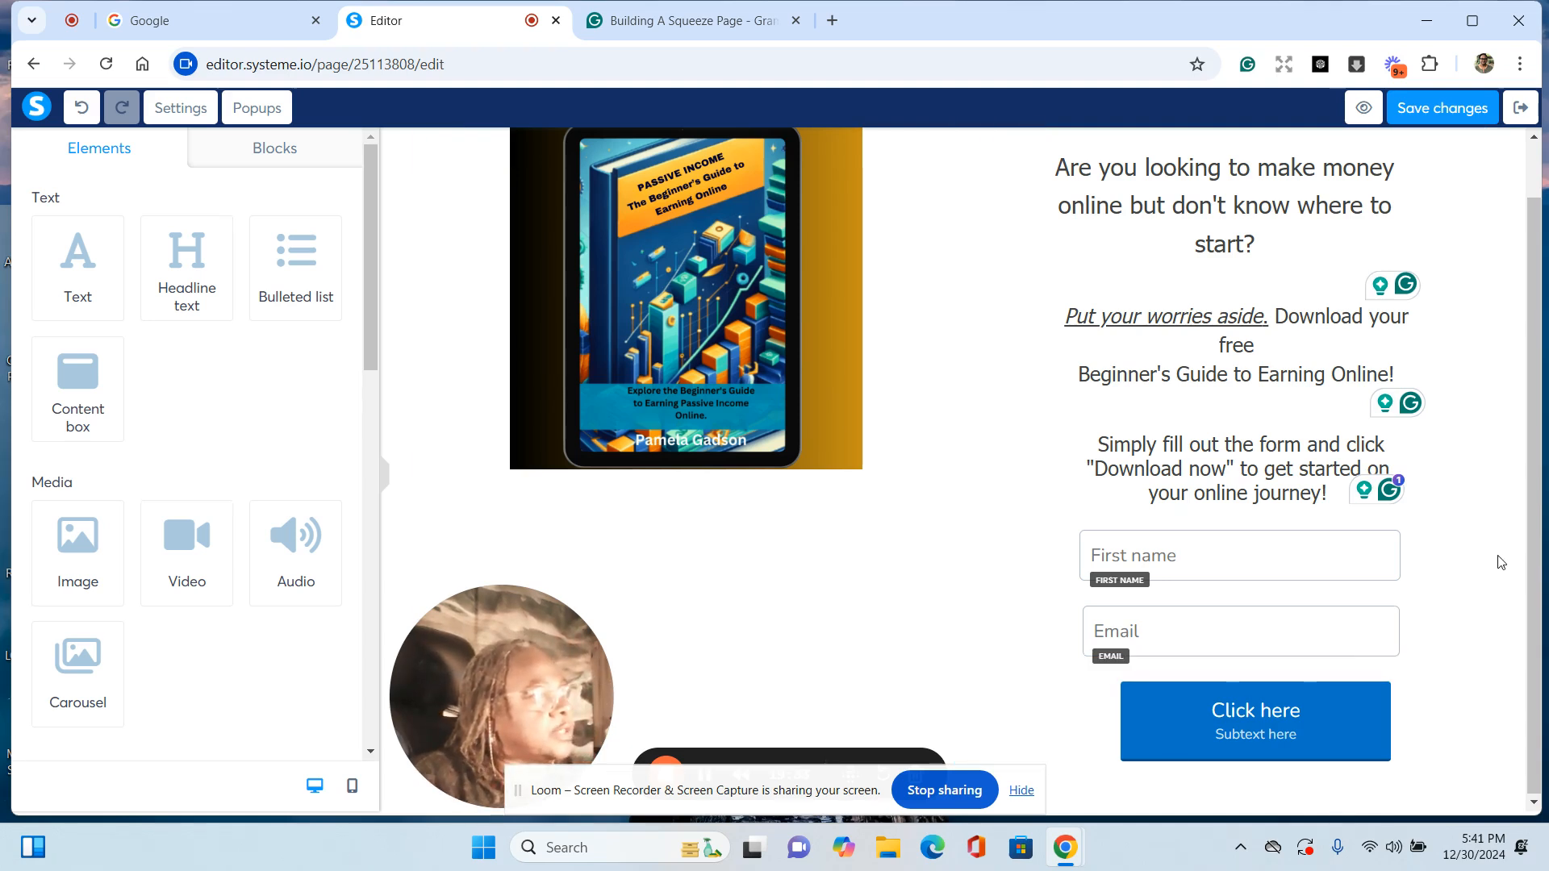
click(1403, 578)
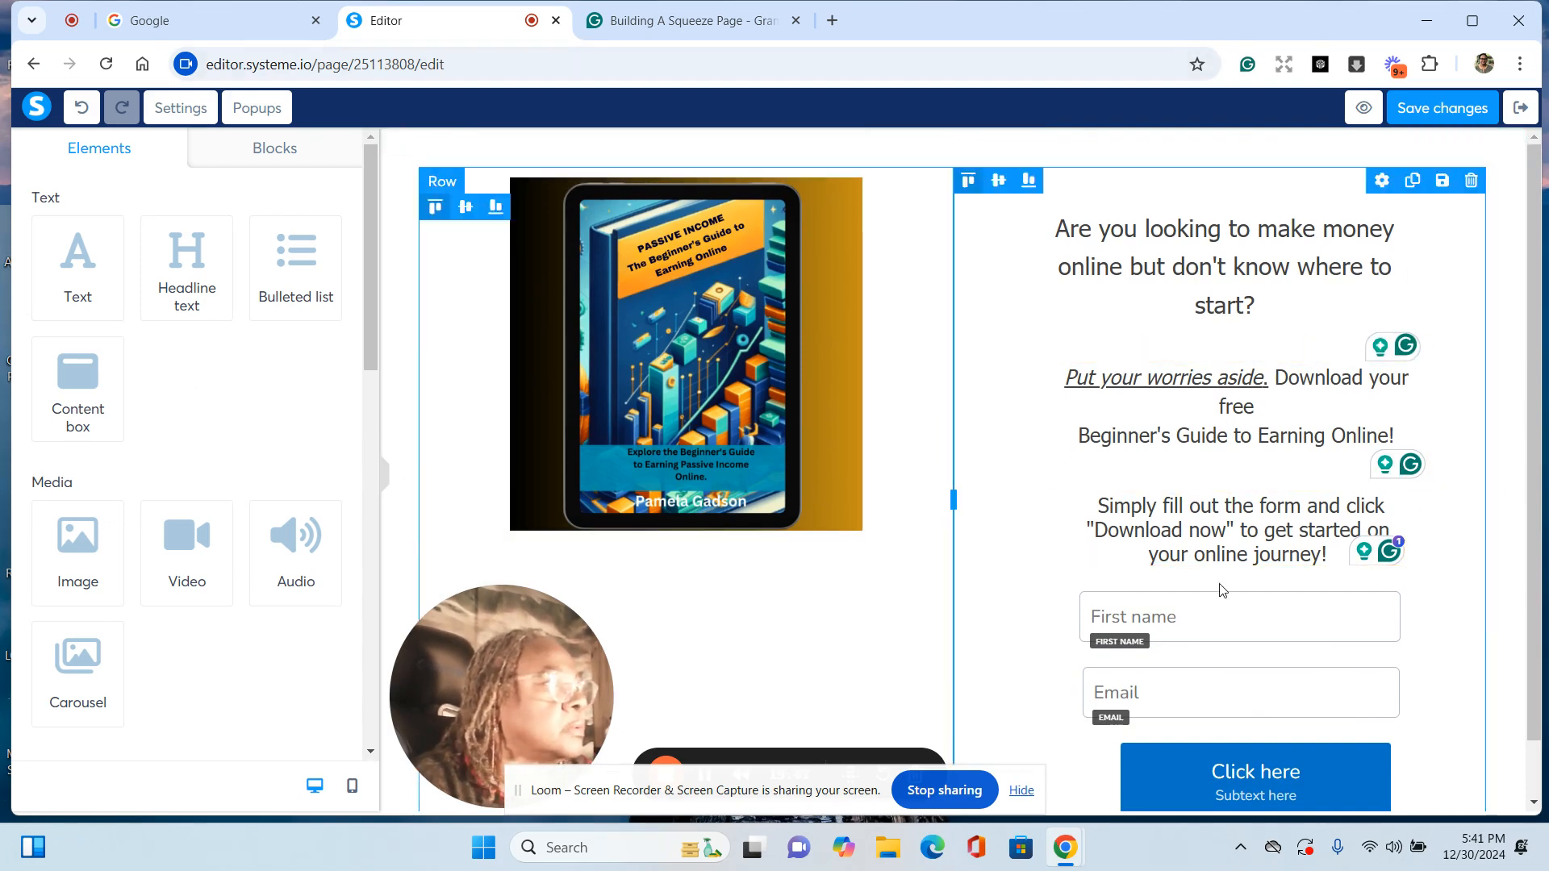
Step: Set the page section's background color to the saved orange F5A623, after trying the brown 8B572A
scroll(1483, 554, down, 1)
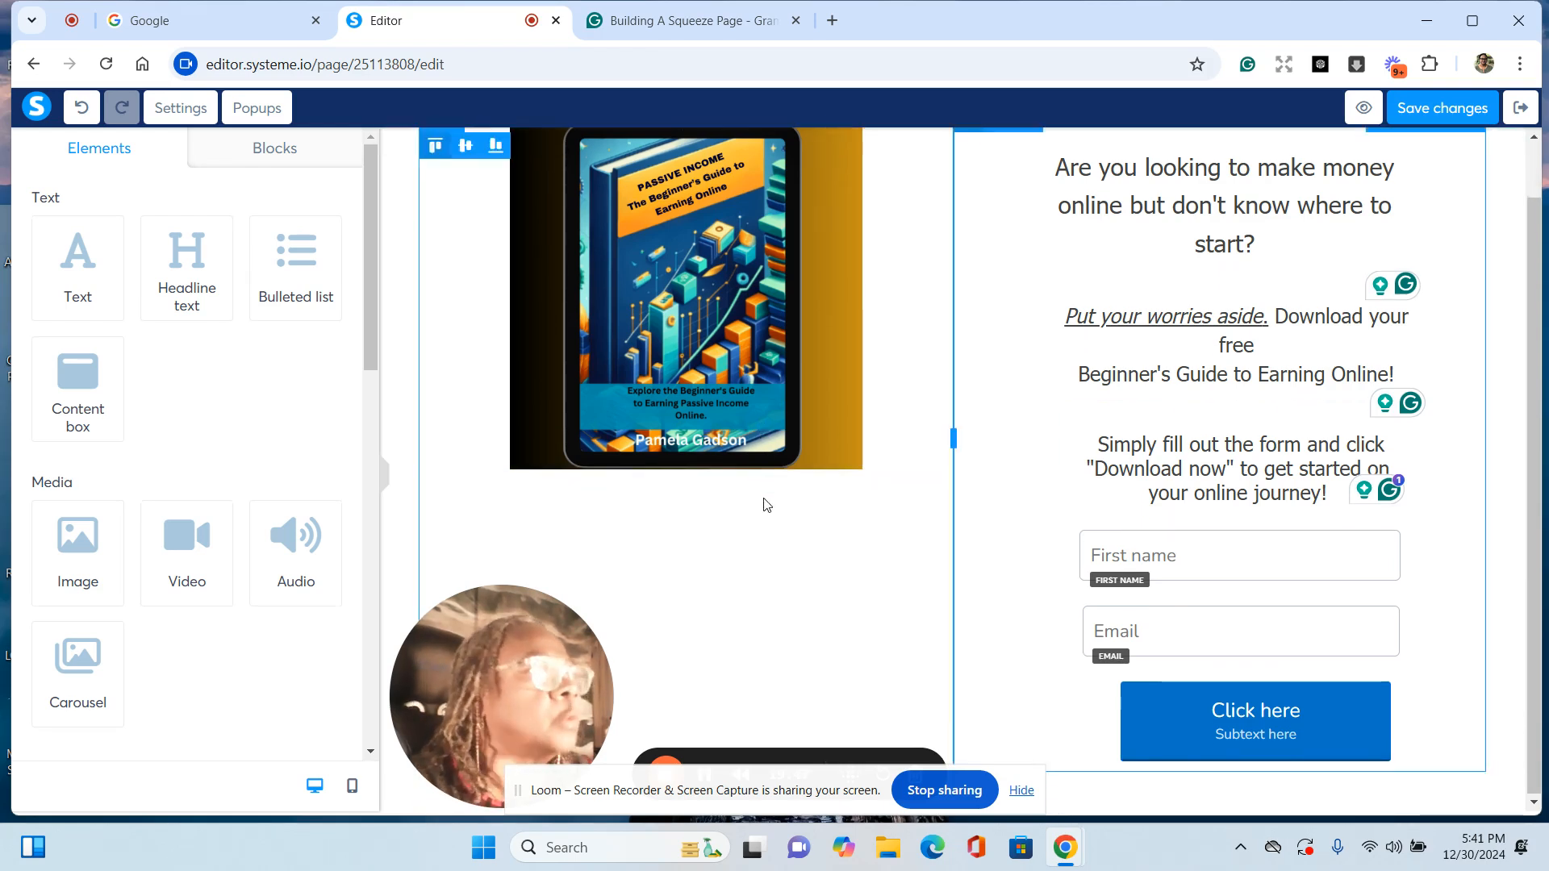
scroll(956, 506, up, 1)
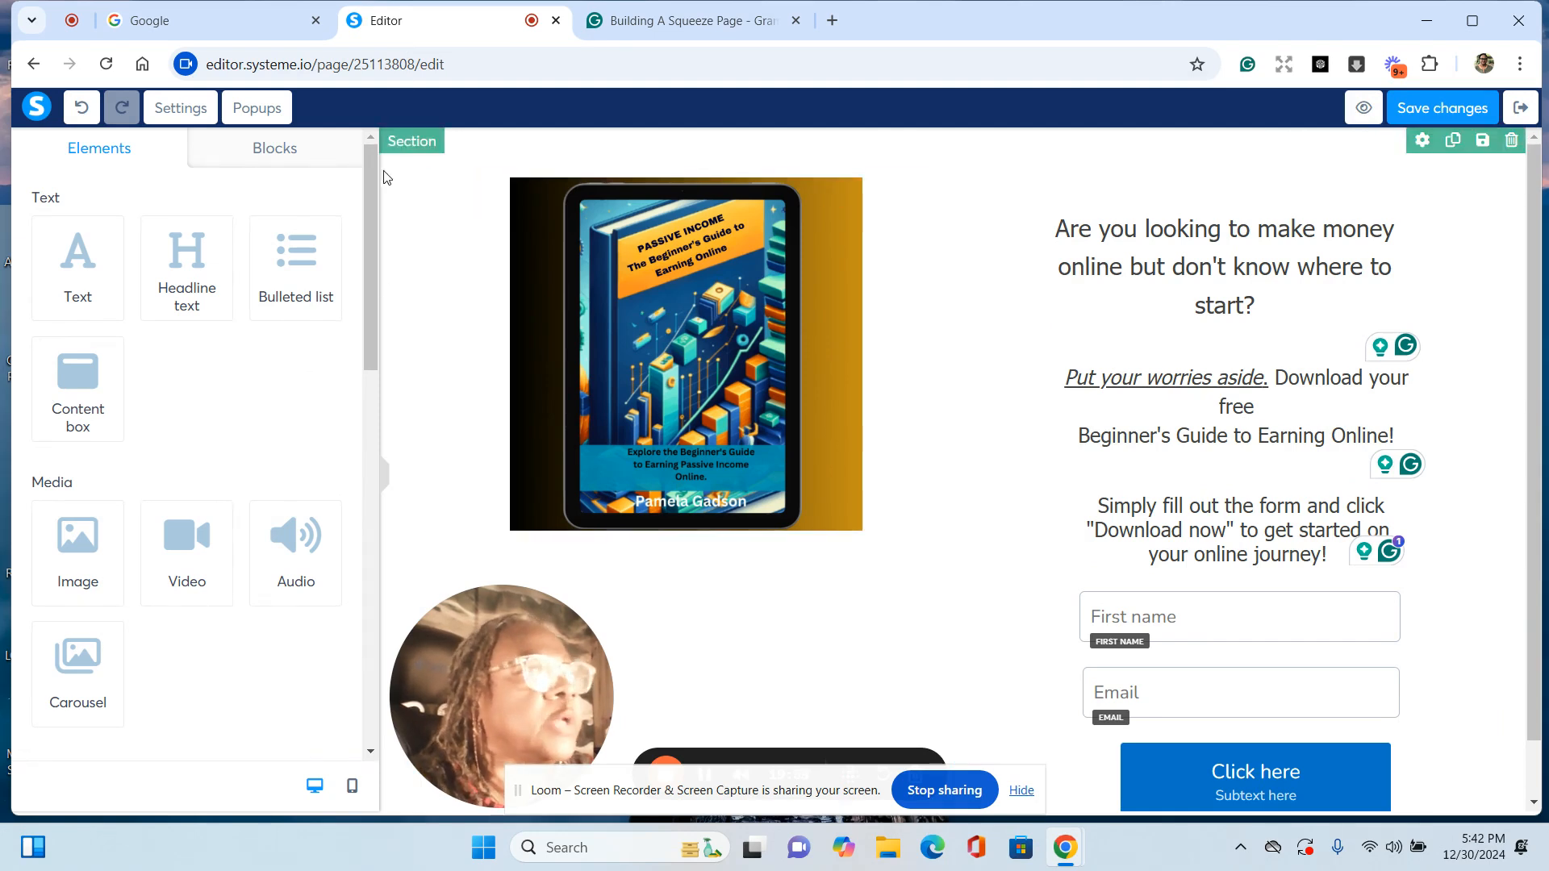
click(405, 174)
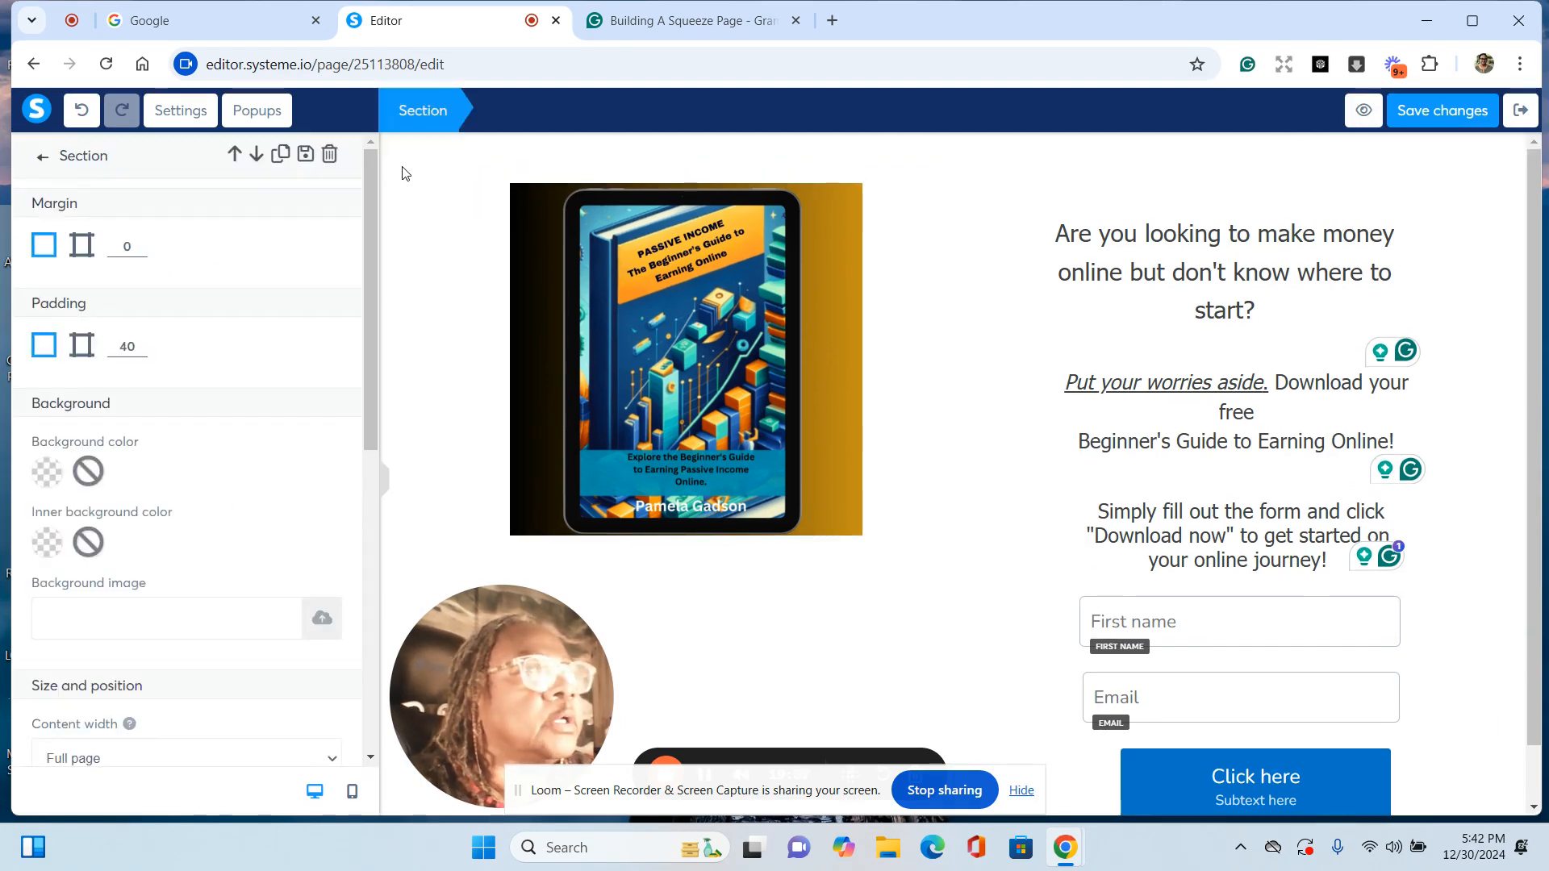
click(47, 474)
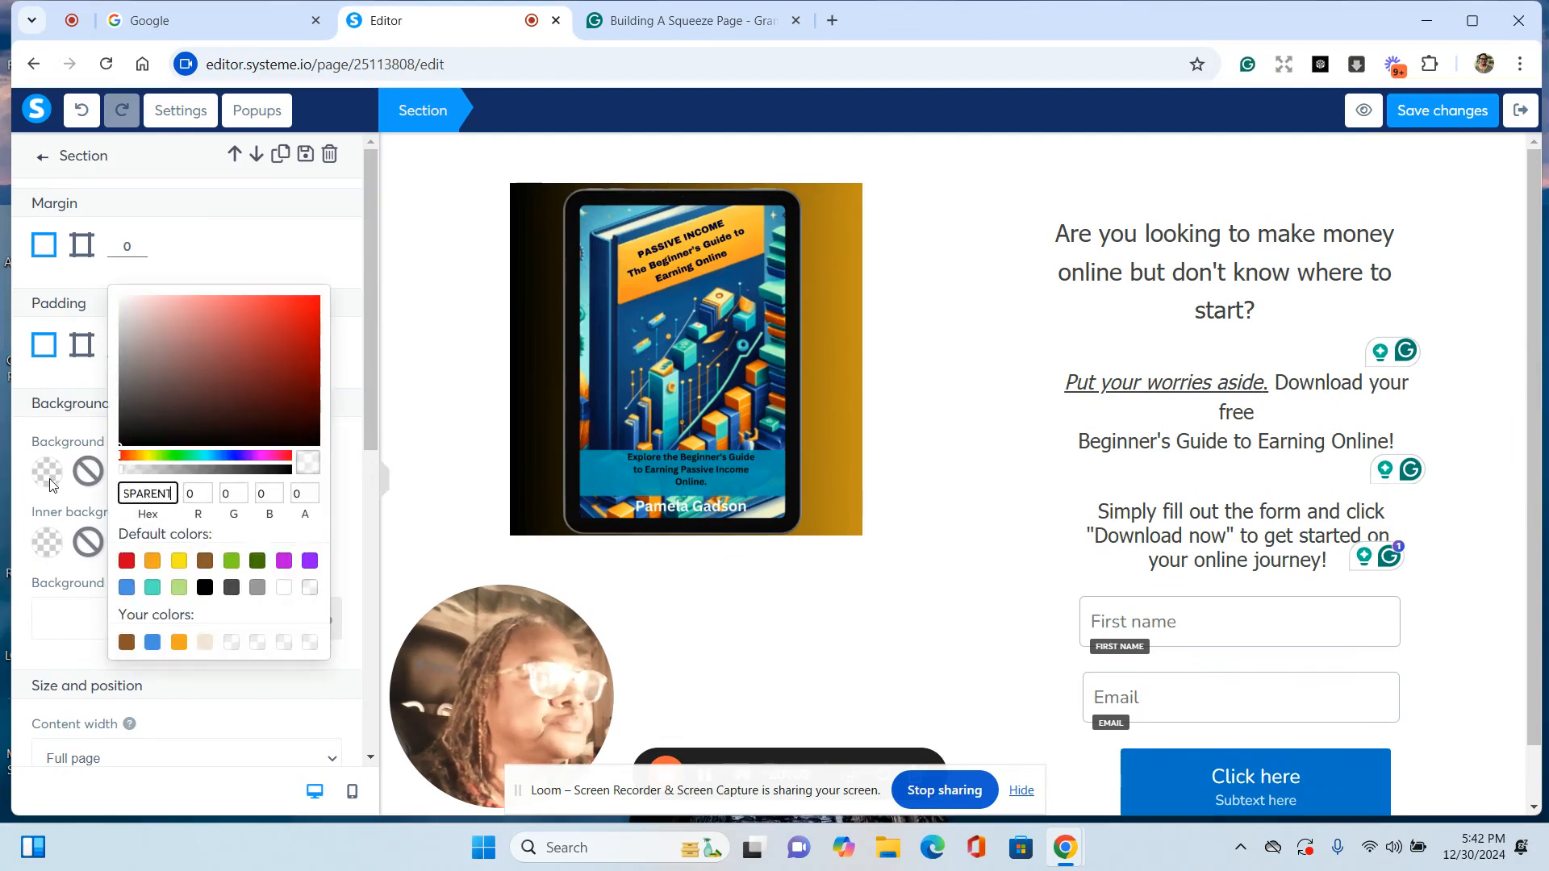
click(126, 642)
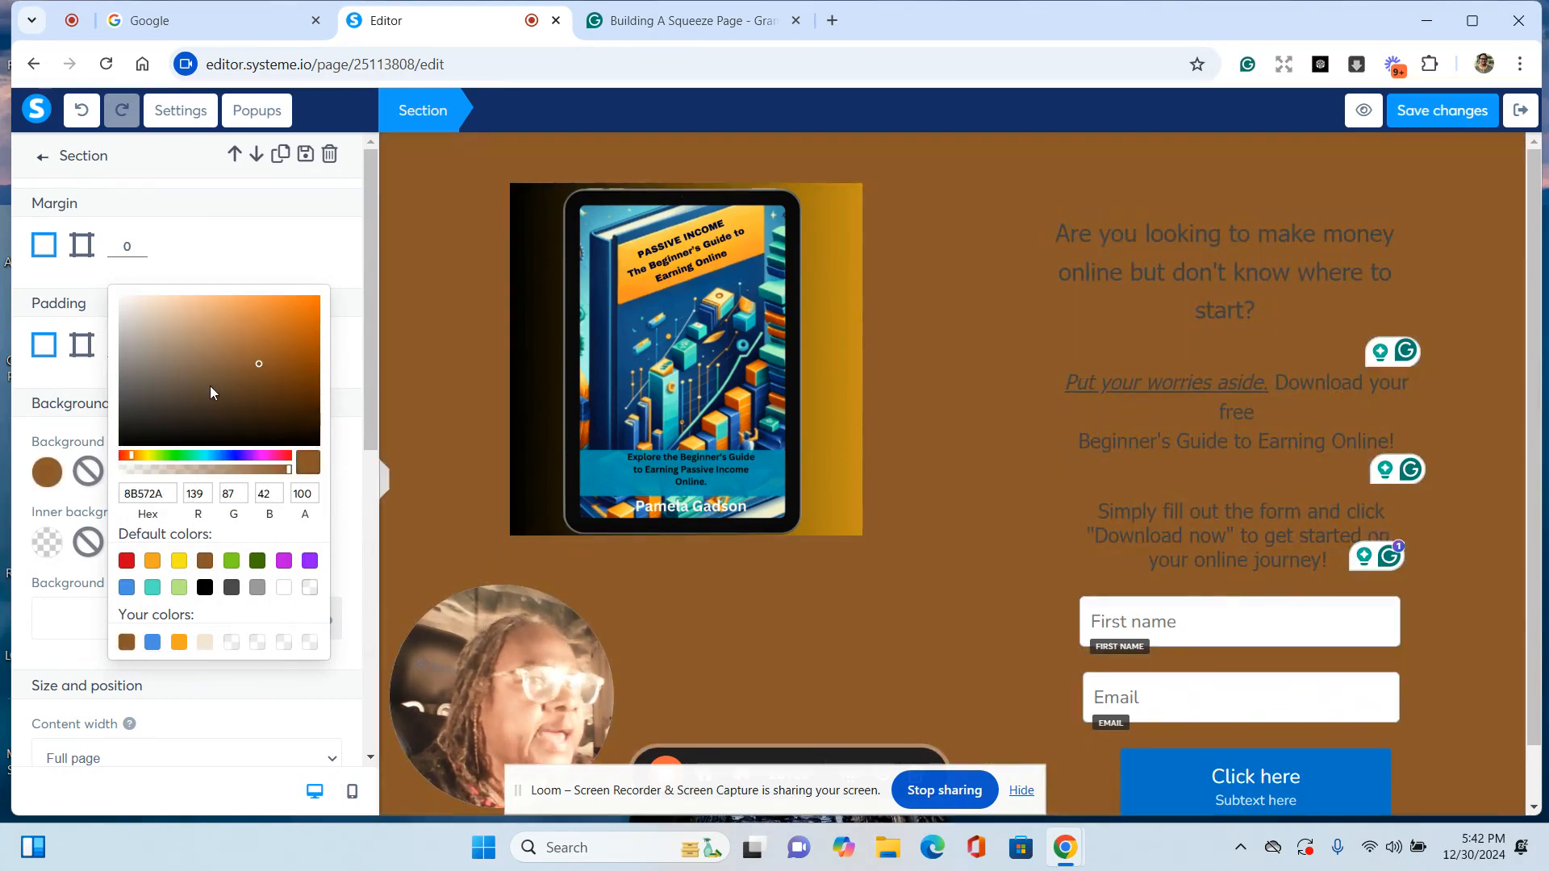
click(179, 643)
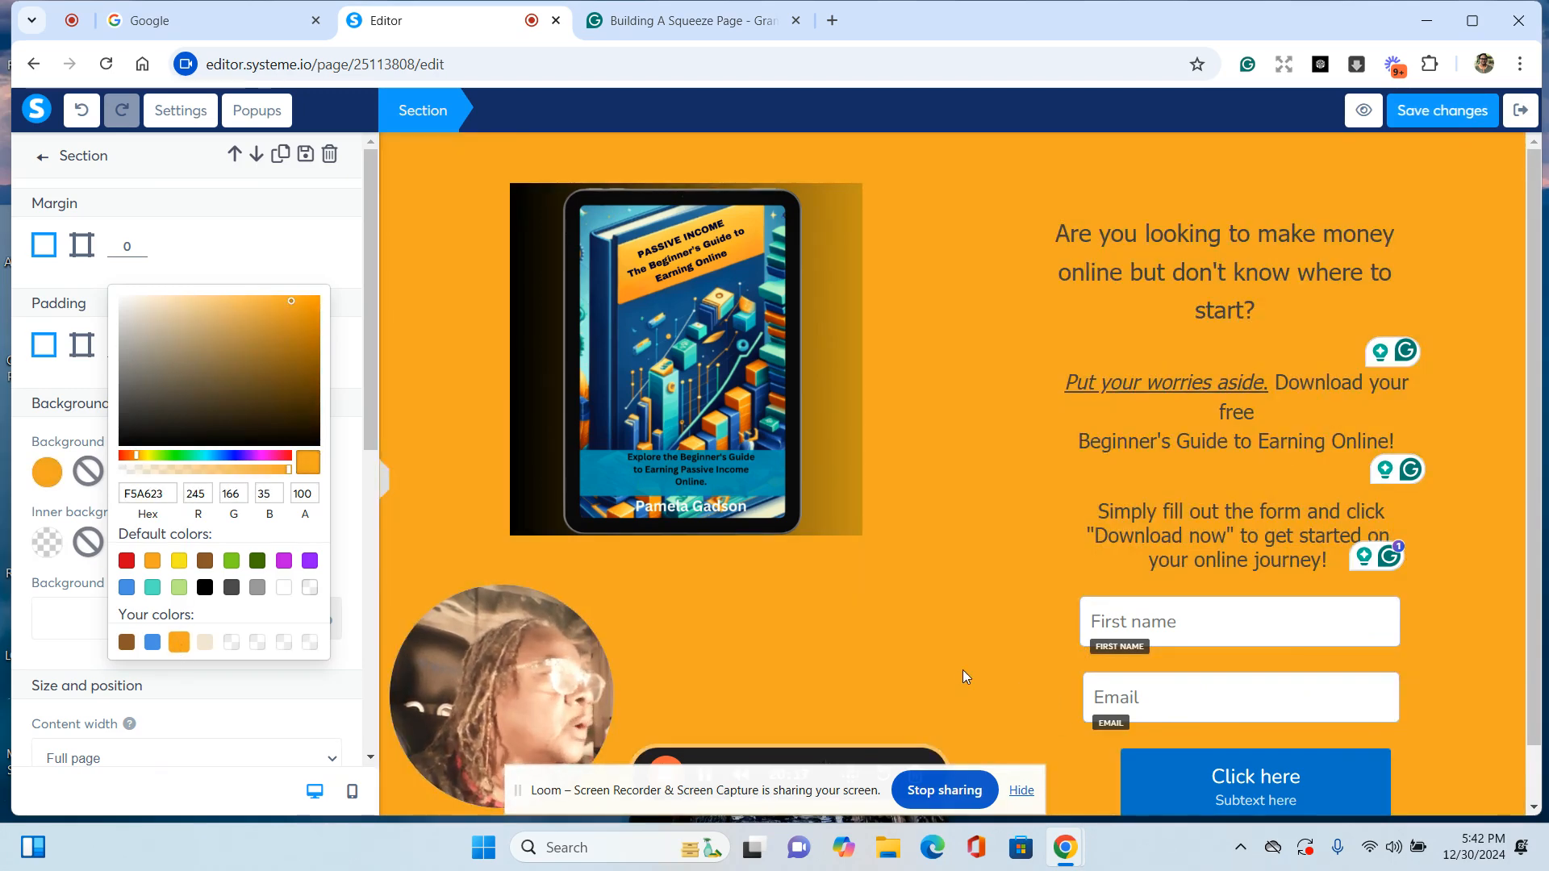
Step: Set the background color of the "Click here" button to the saved brown 8B572A
click(1180, 796)
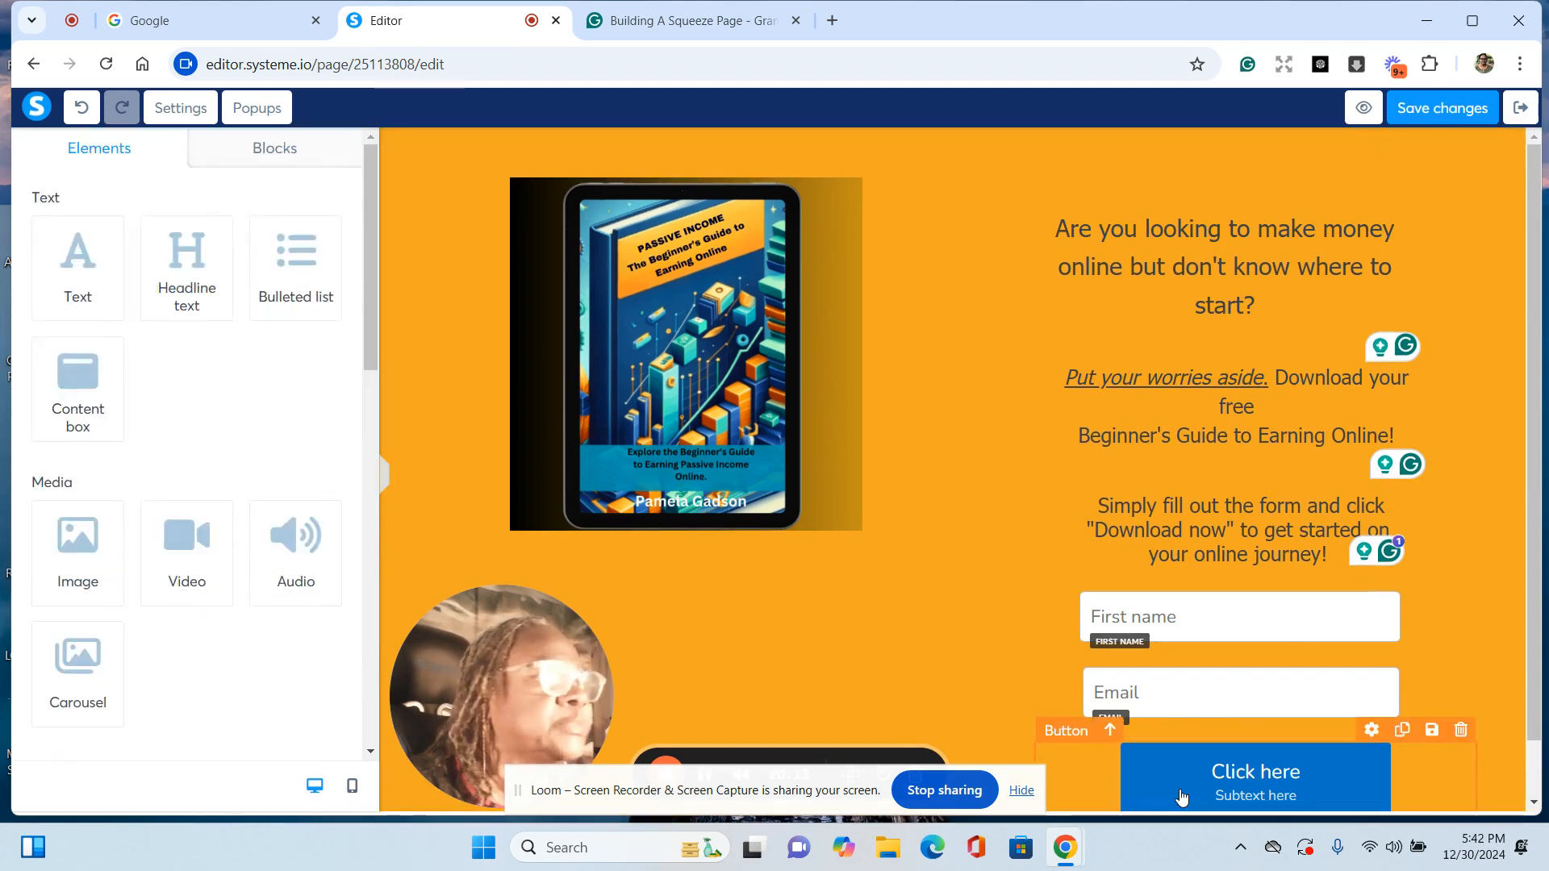
click(1180, 795)
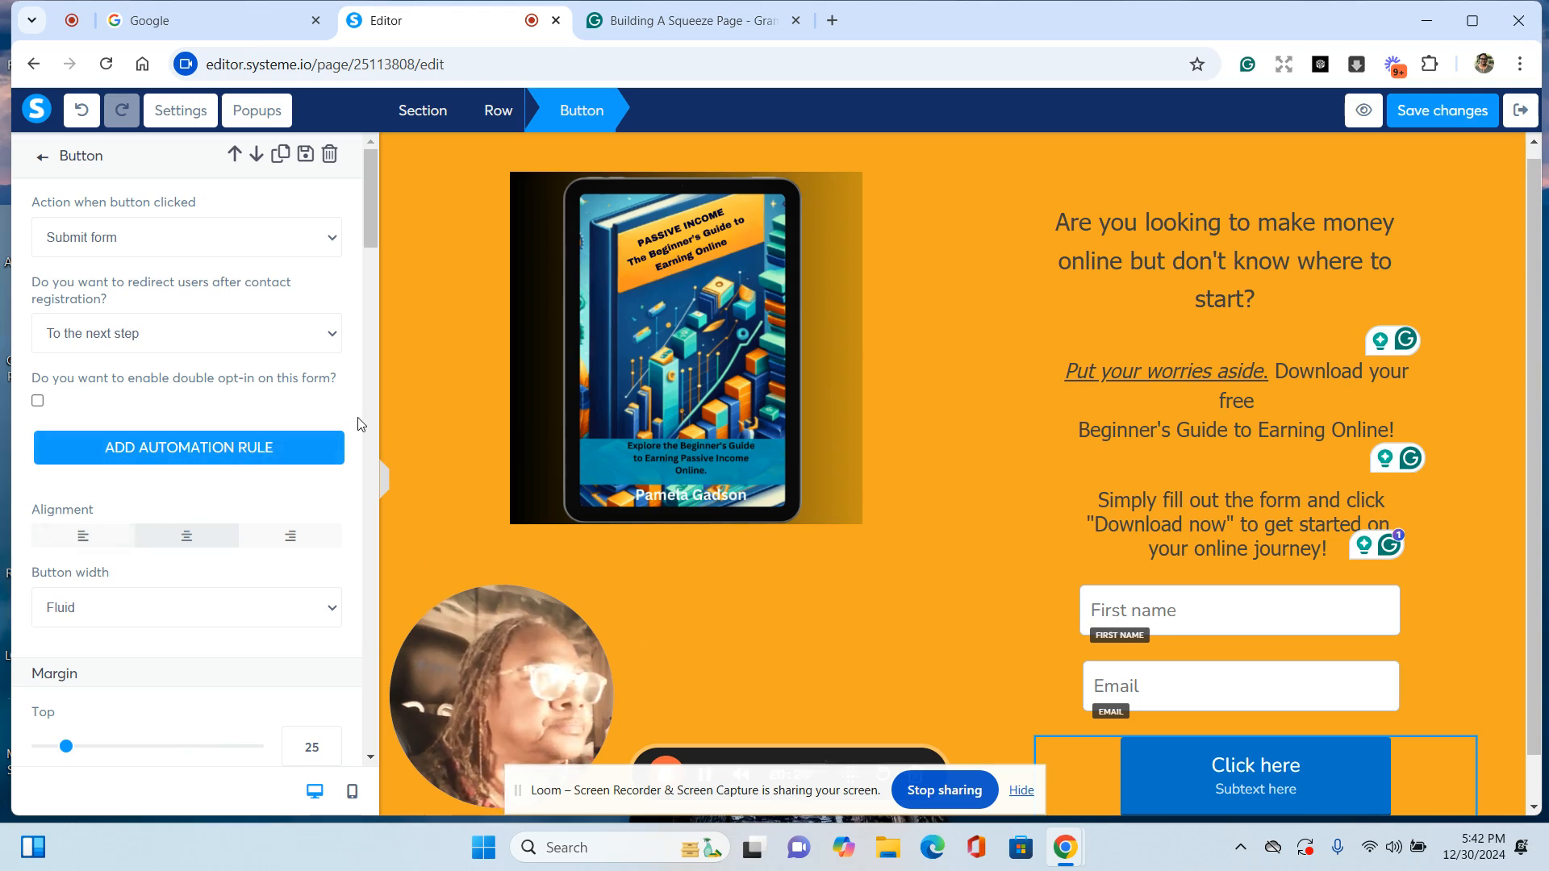
scroll(361, 424, down, 8)
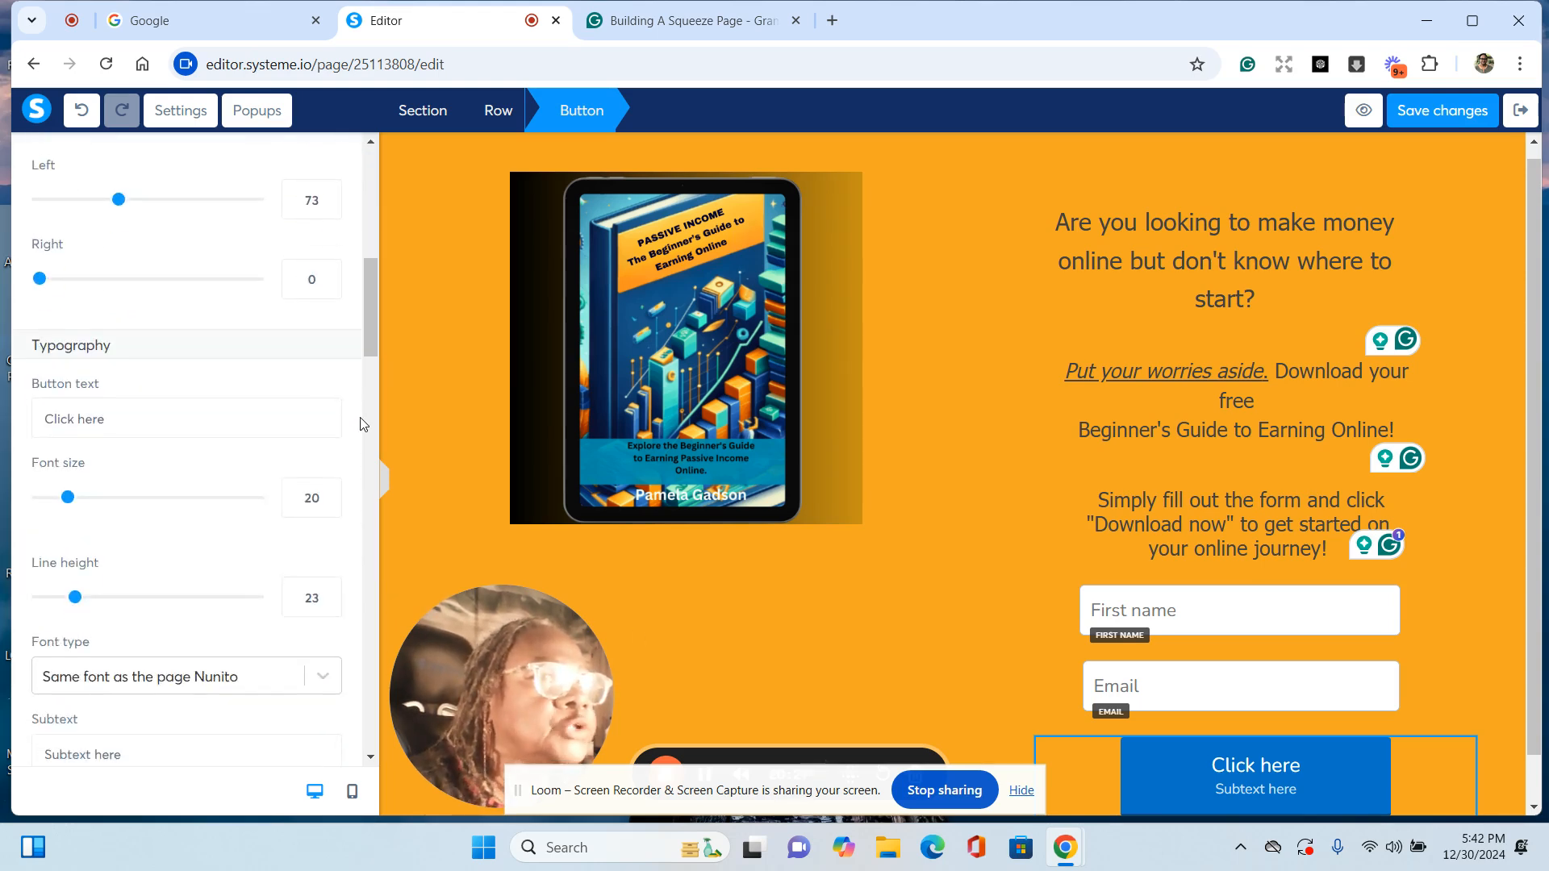
scroll(361, 424, down, 10)
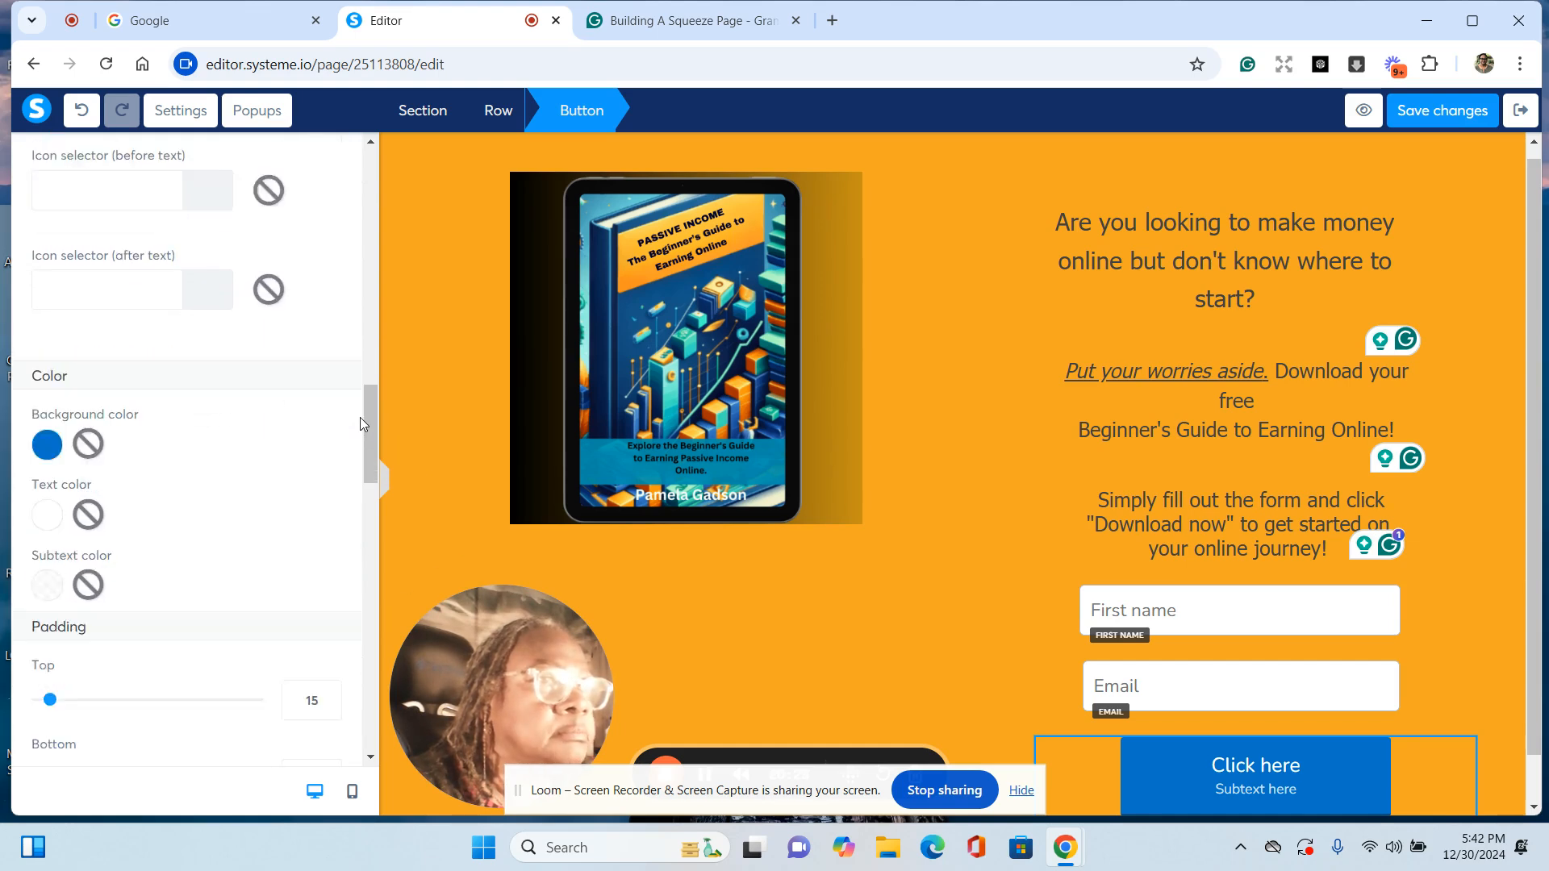
scroll(360, 418, down, 1)
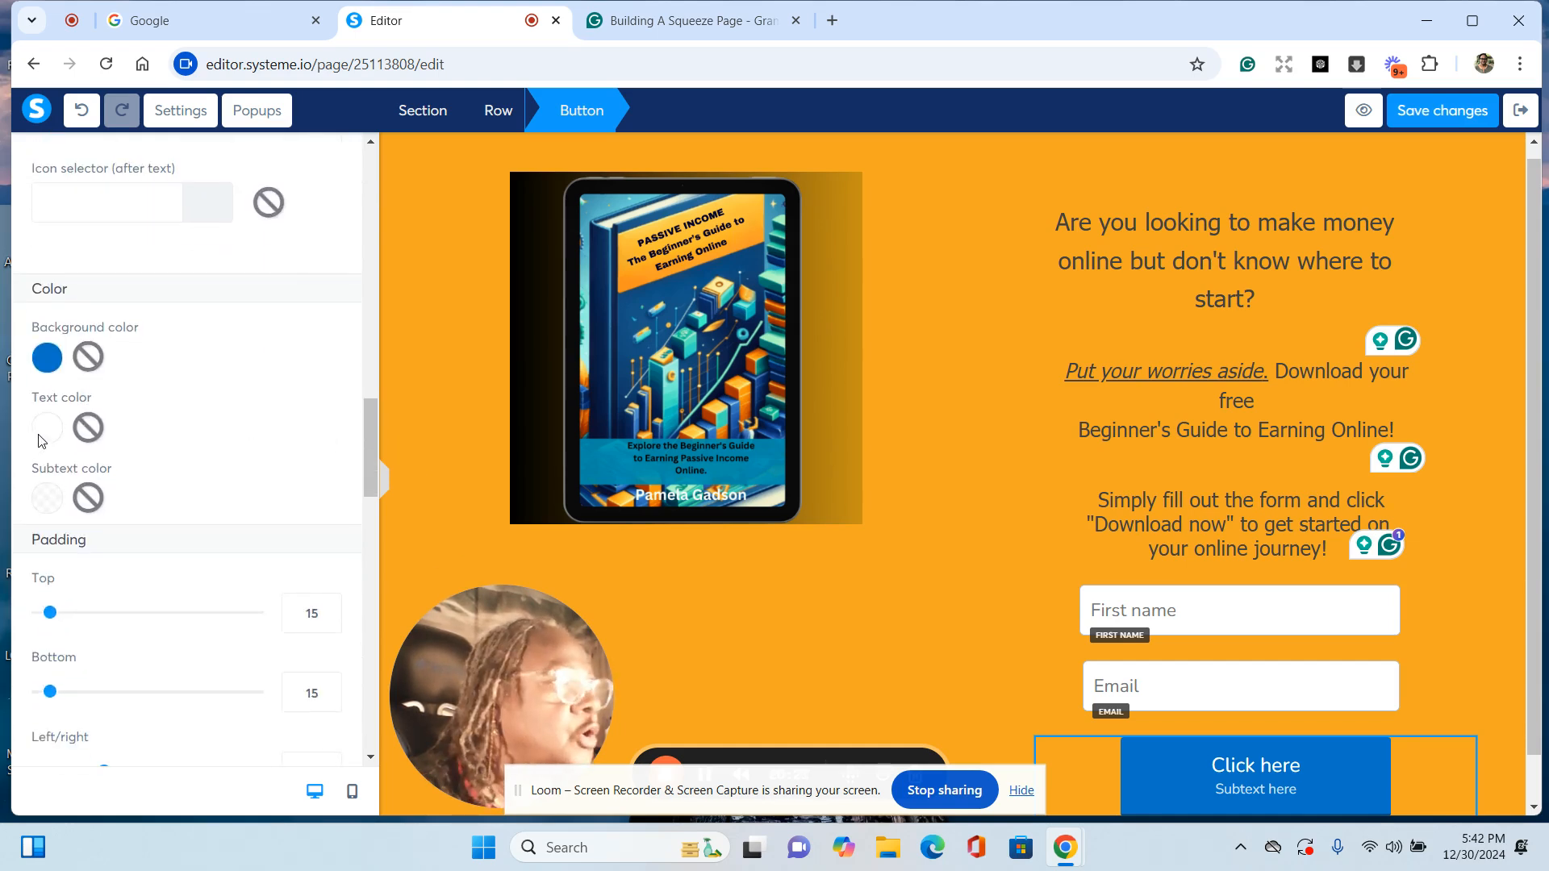
click(46, 358)
click(46, 357)
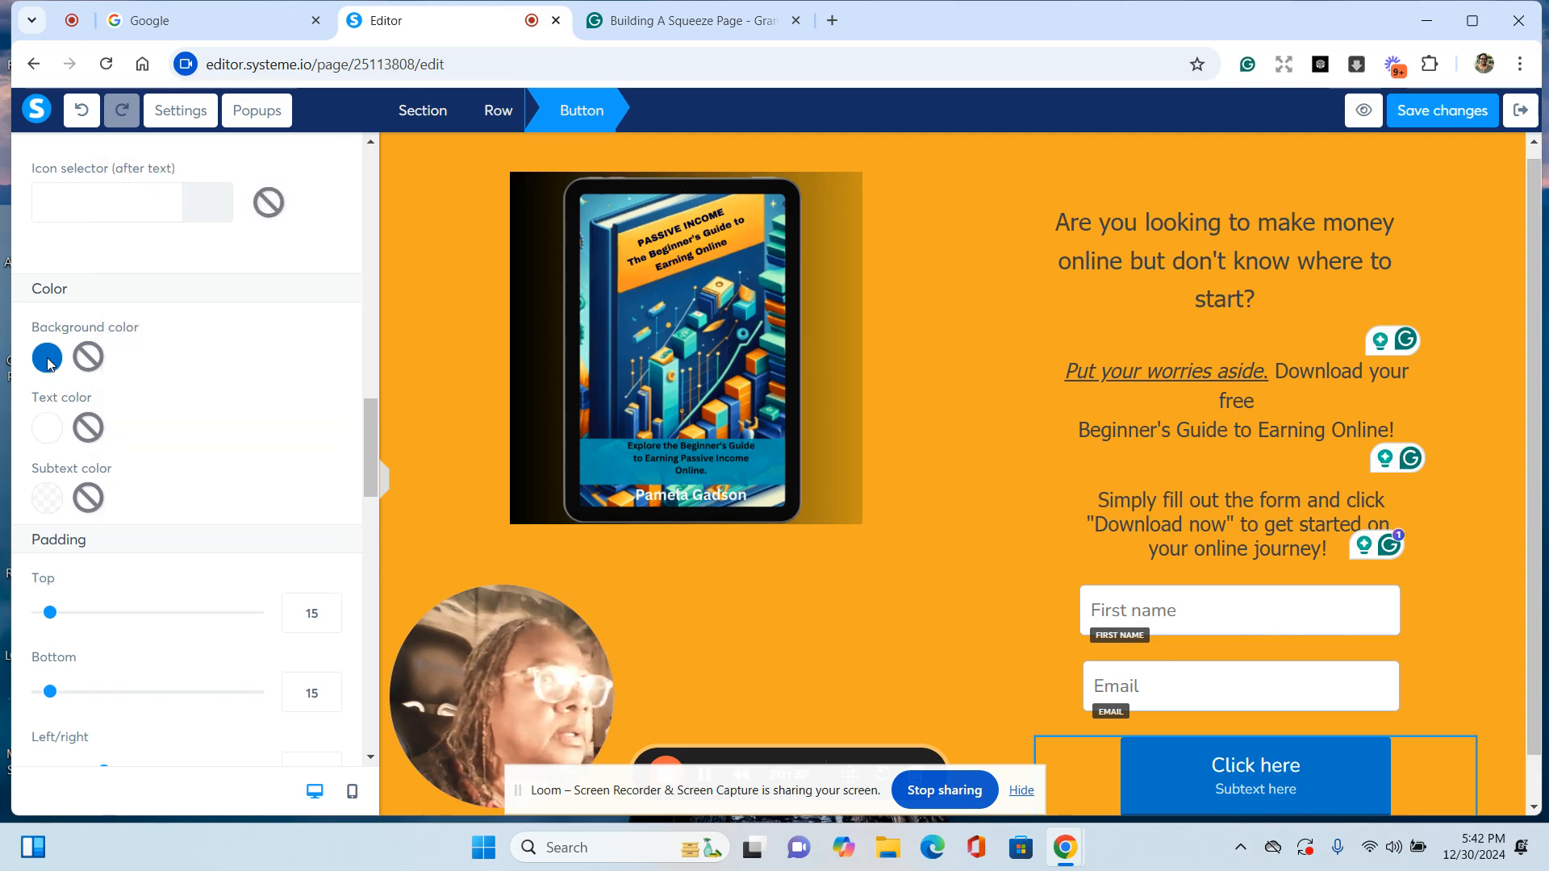
click(46, 357)
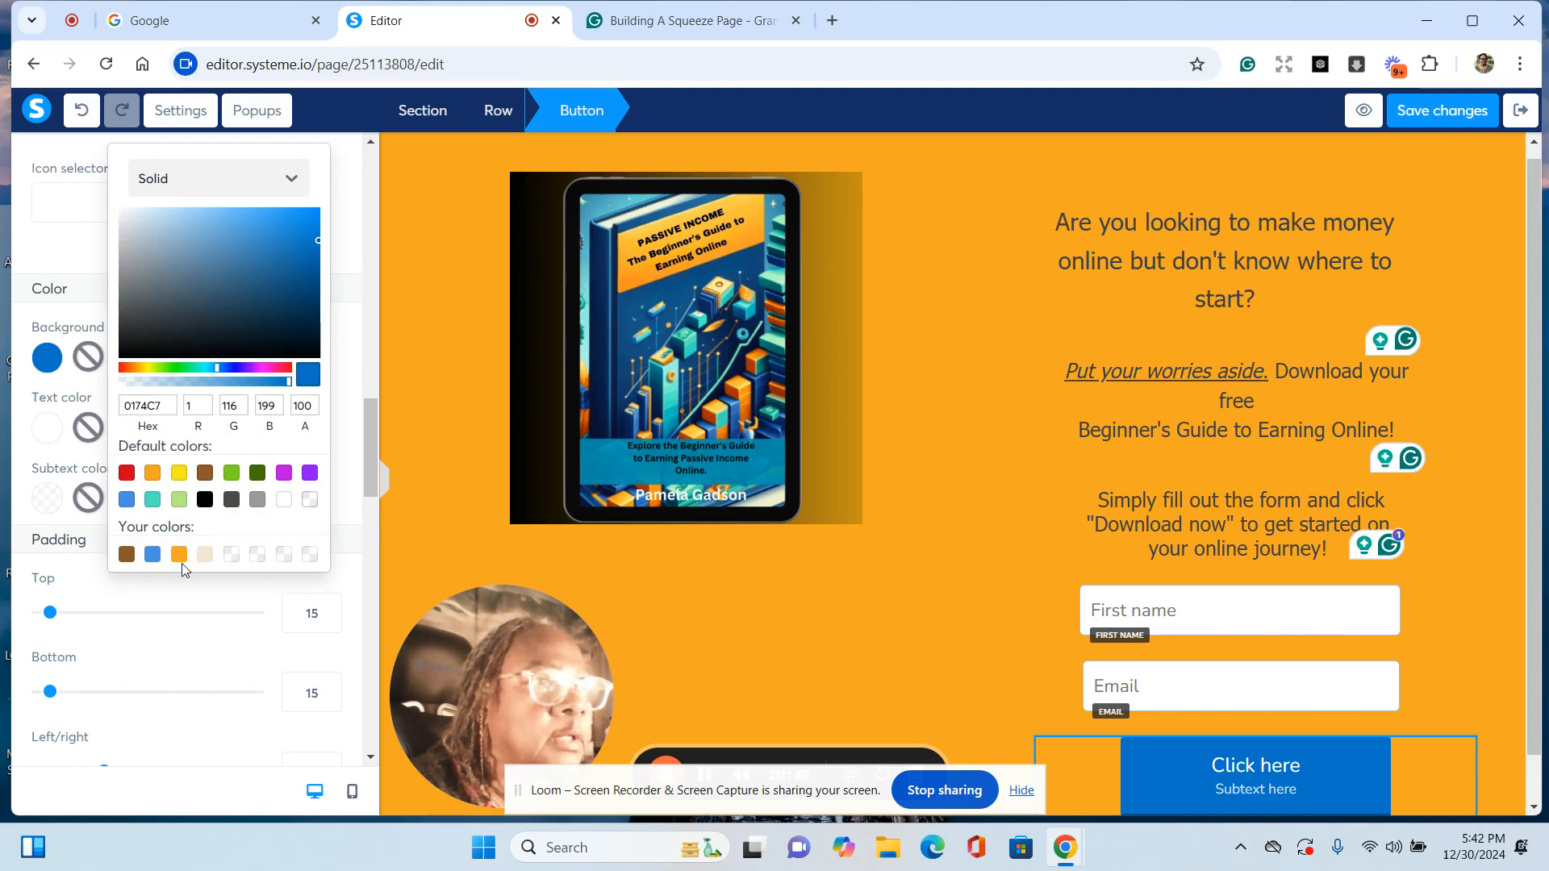
click(125, 555)
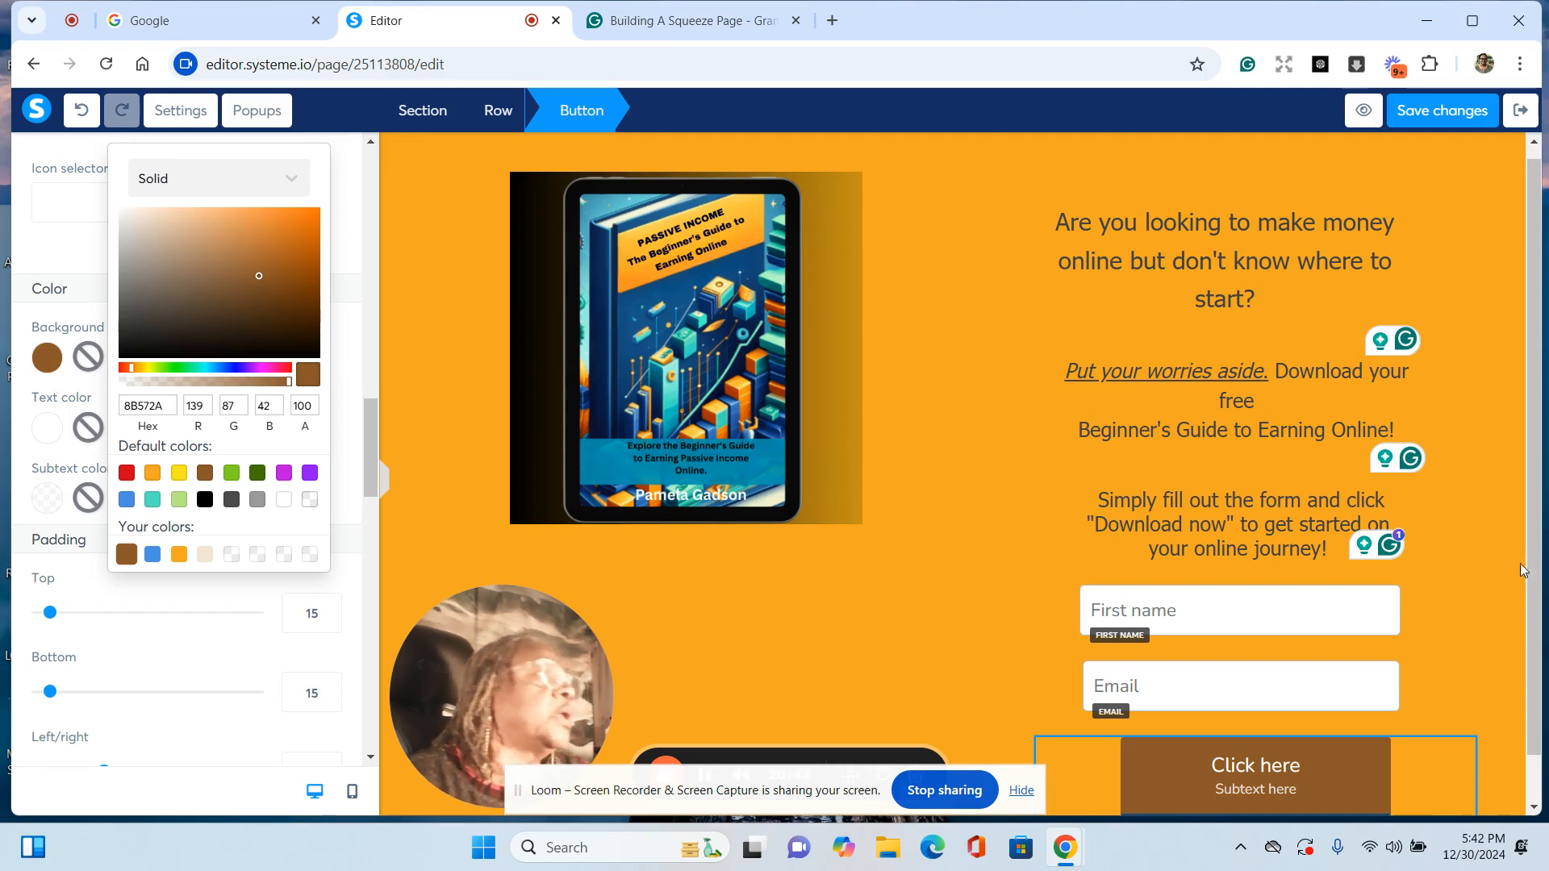
Step: Switch the page section to individual side margins and set its top margin to 36
click(879, 143)
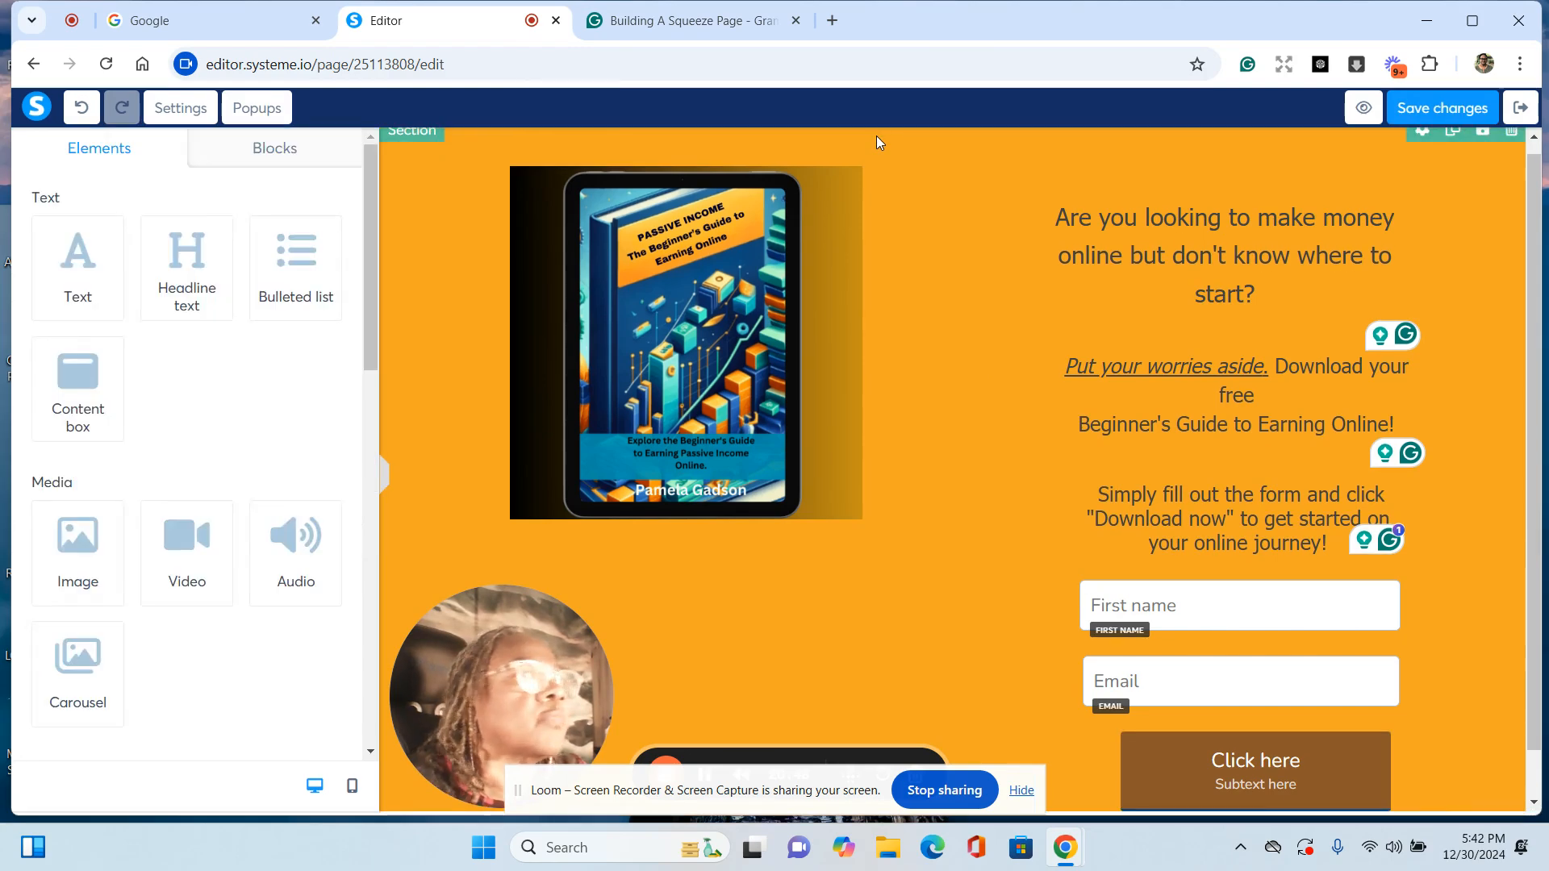
click(880, 142)
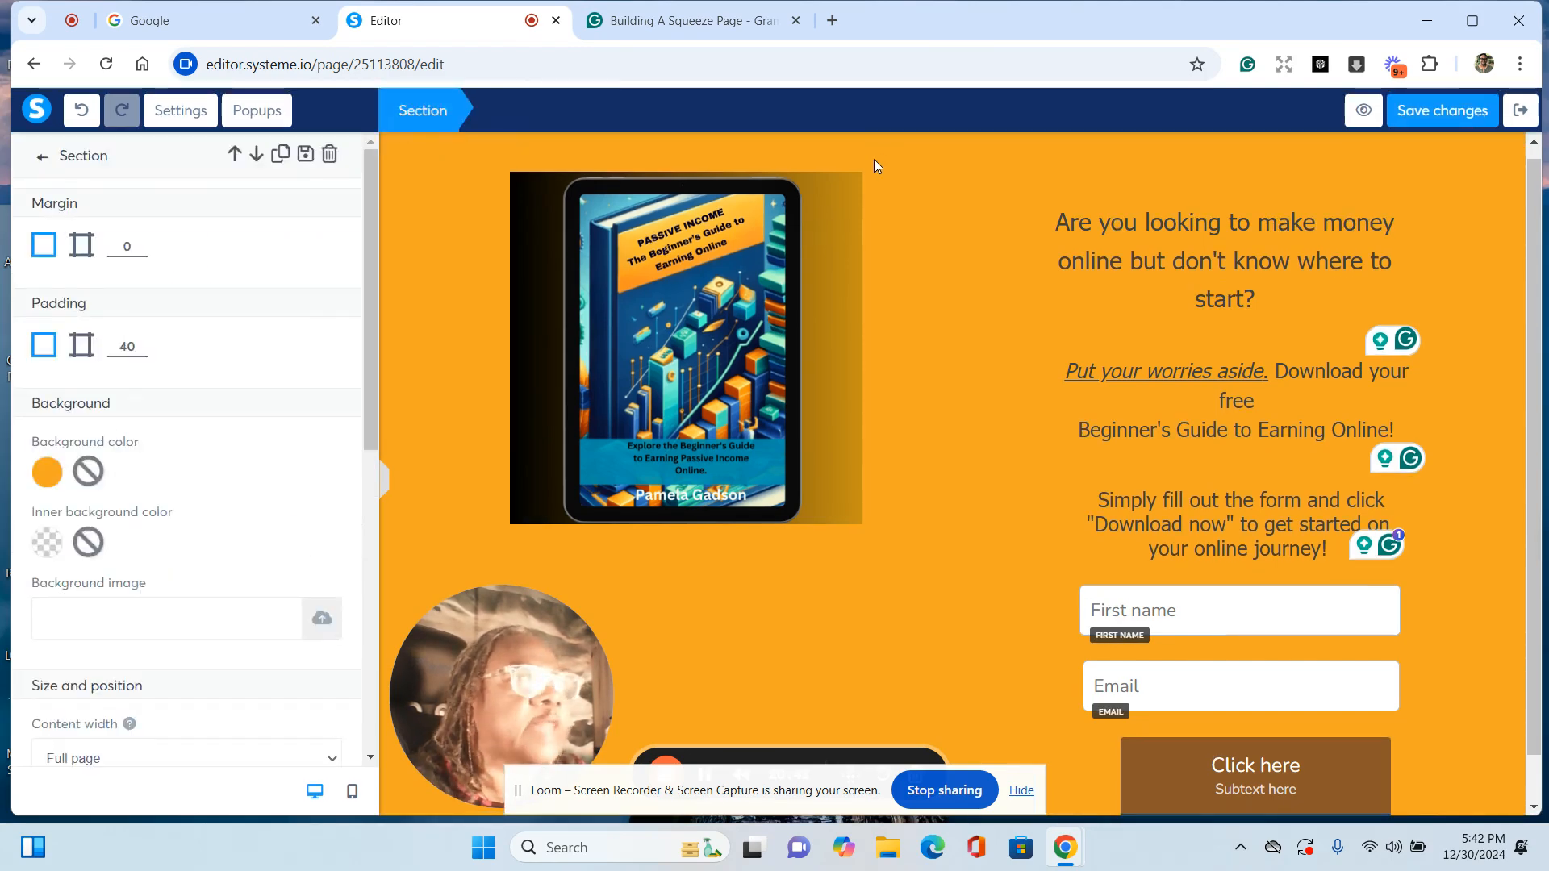
click(80, 247)
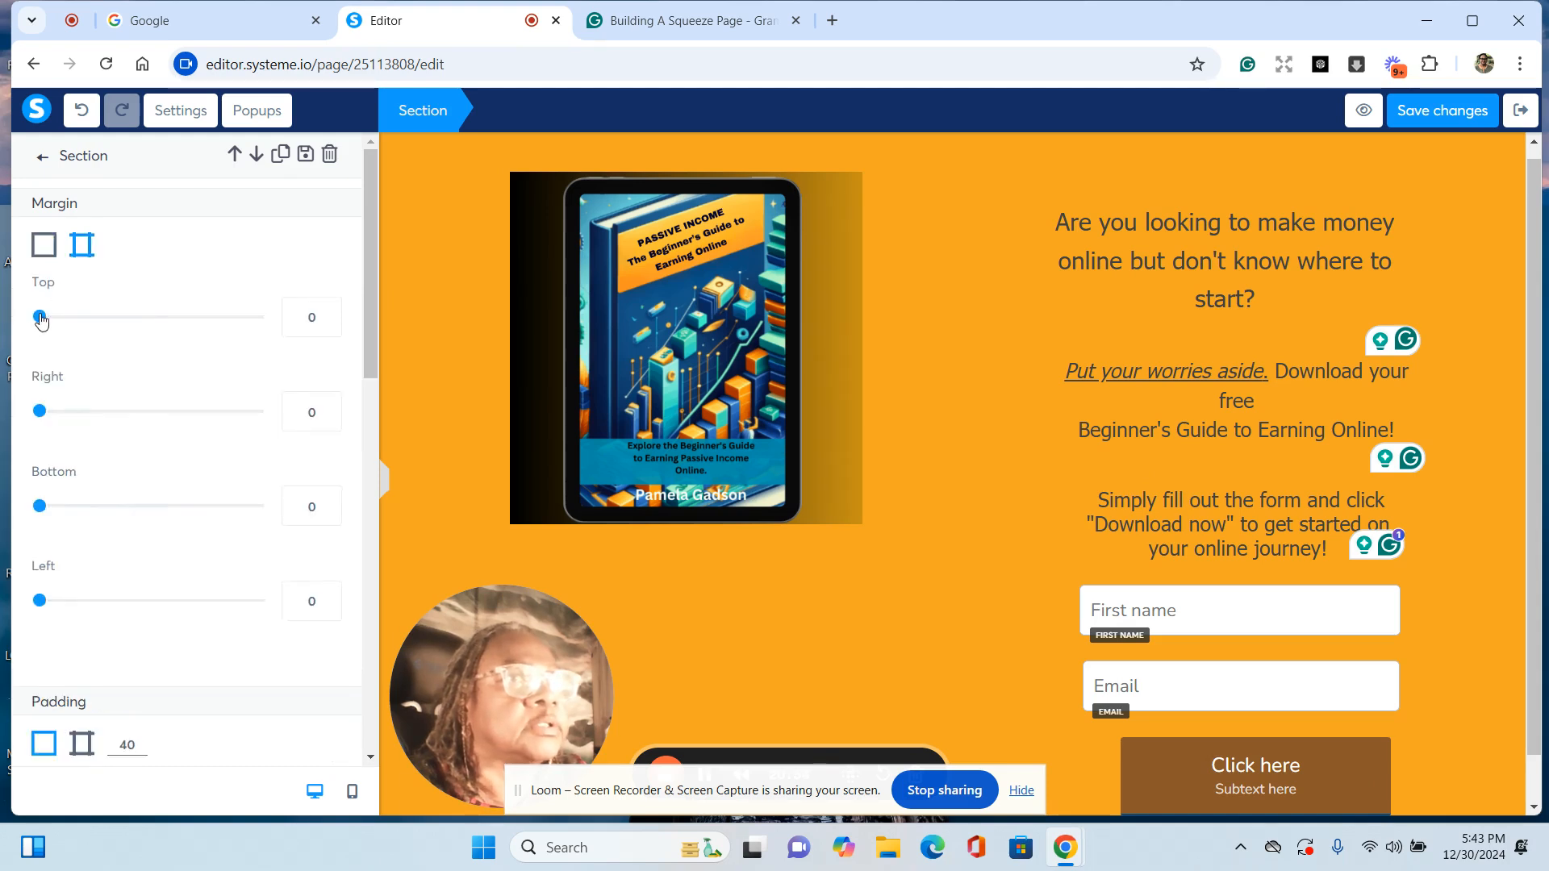
drag(38, 317, 80, 321)
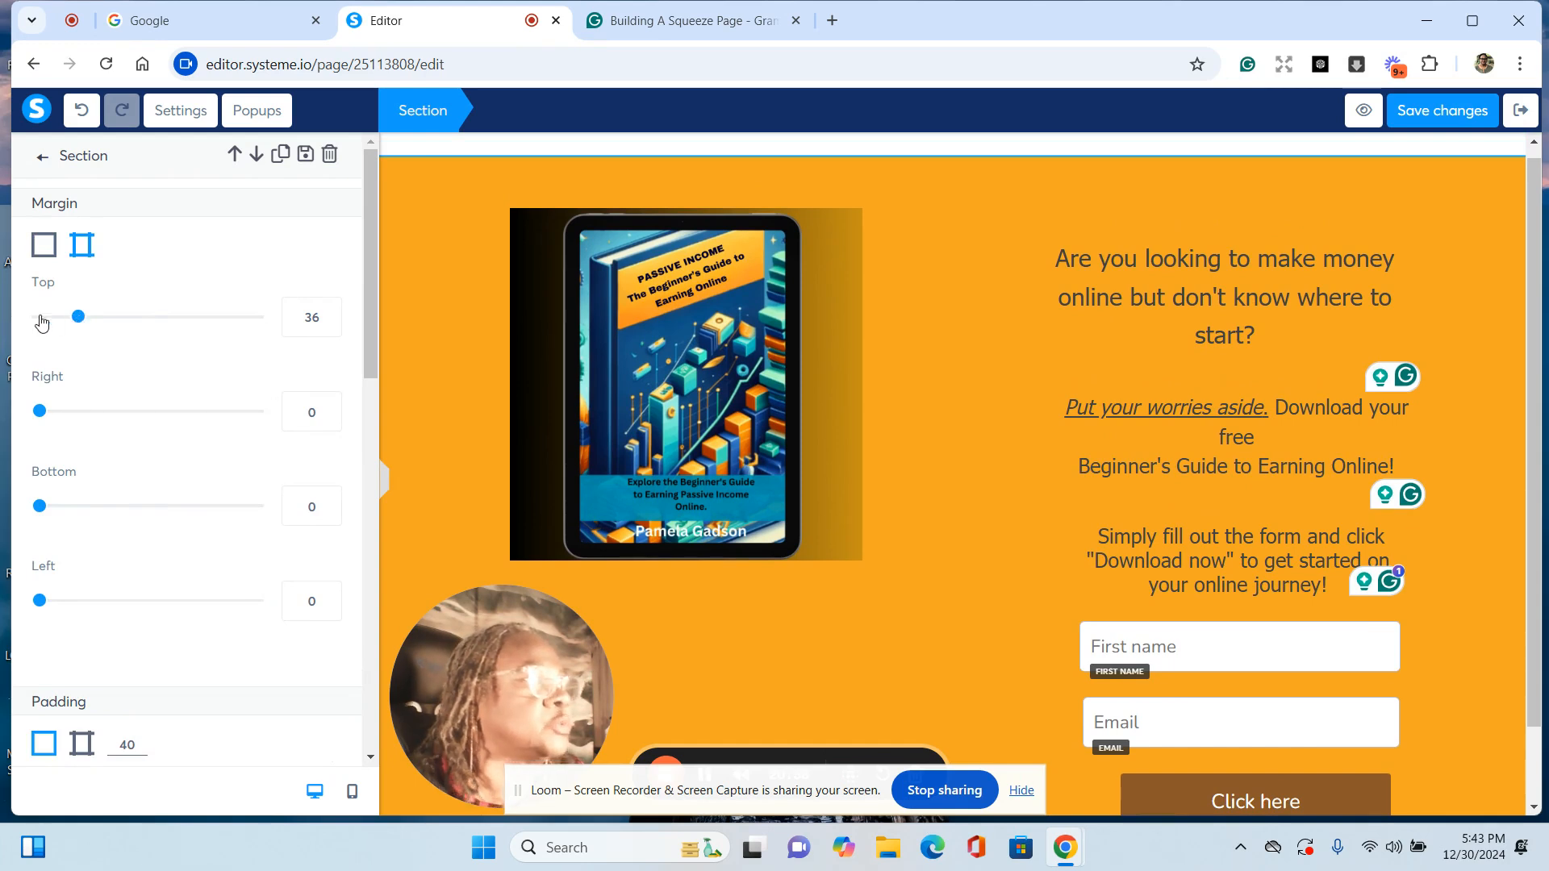
click(1520, 449)
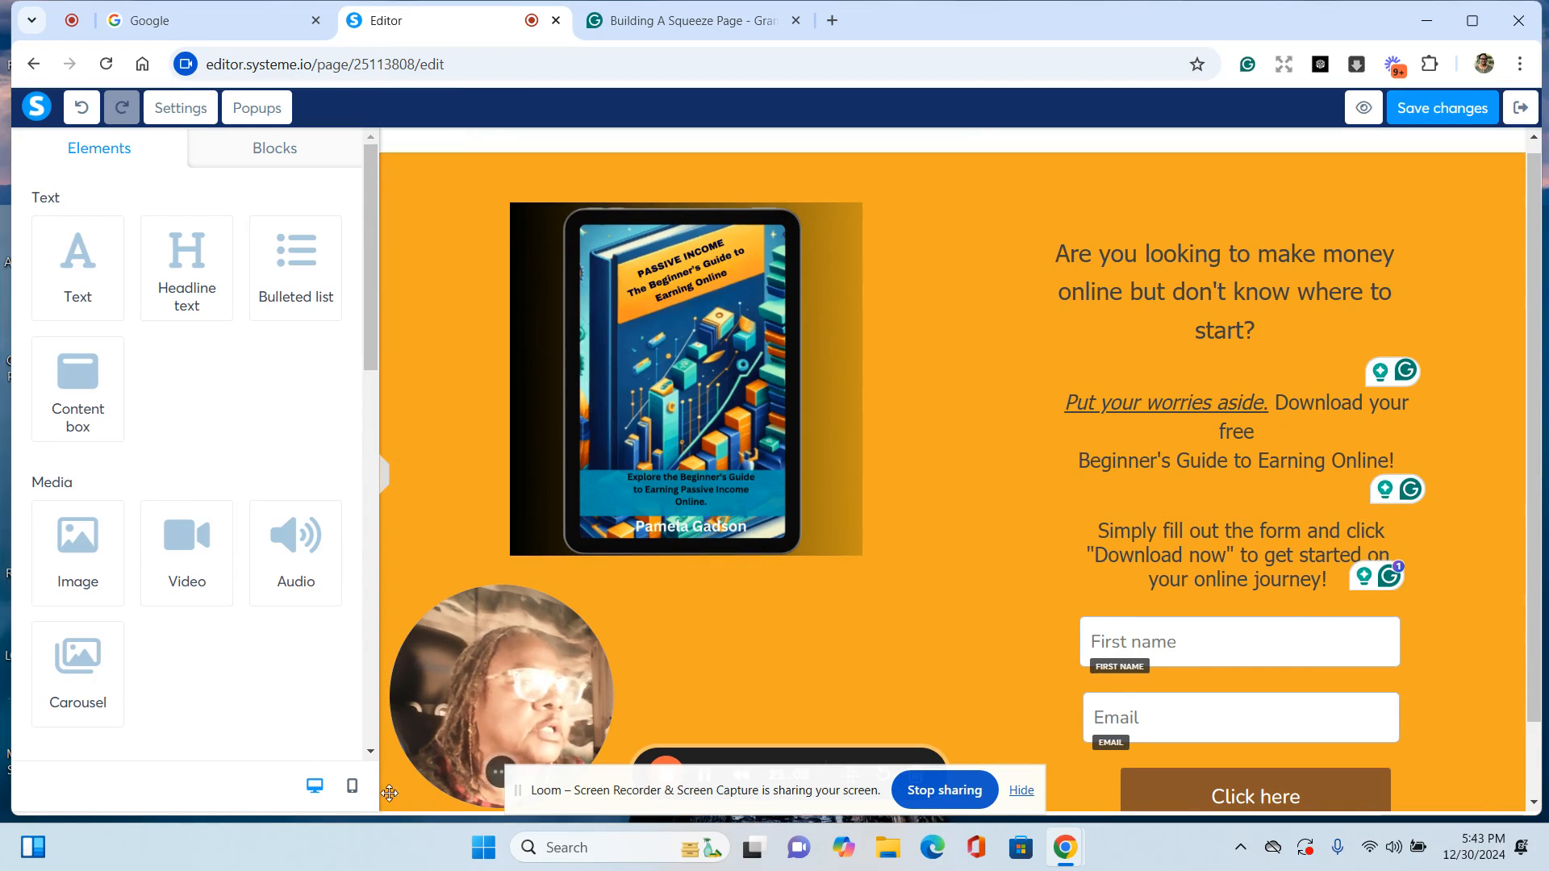
Step: Try to add a bottom margin to the orange page section
click(399, 208)
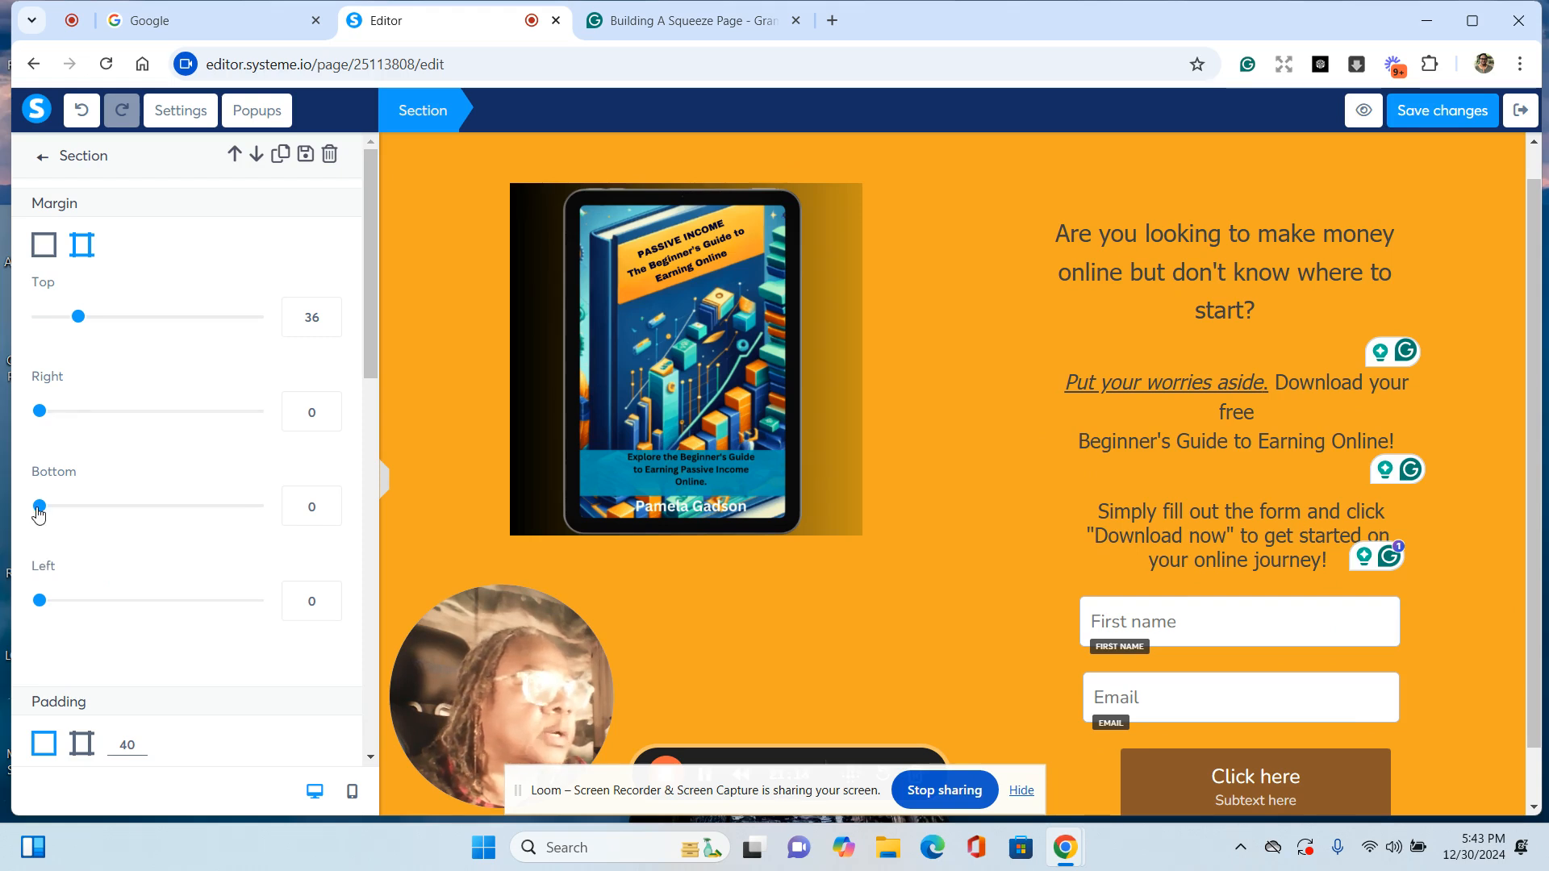
drag(38, 514, 63, 518)
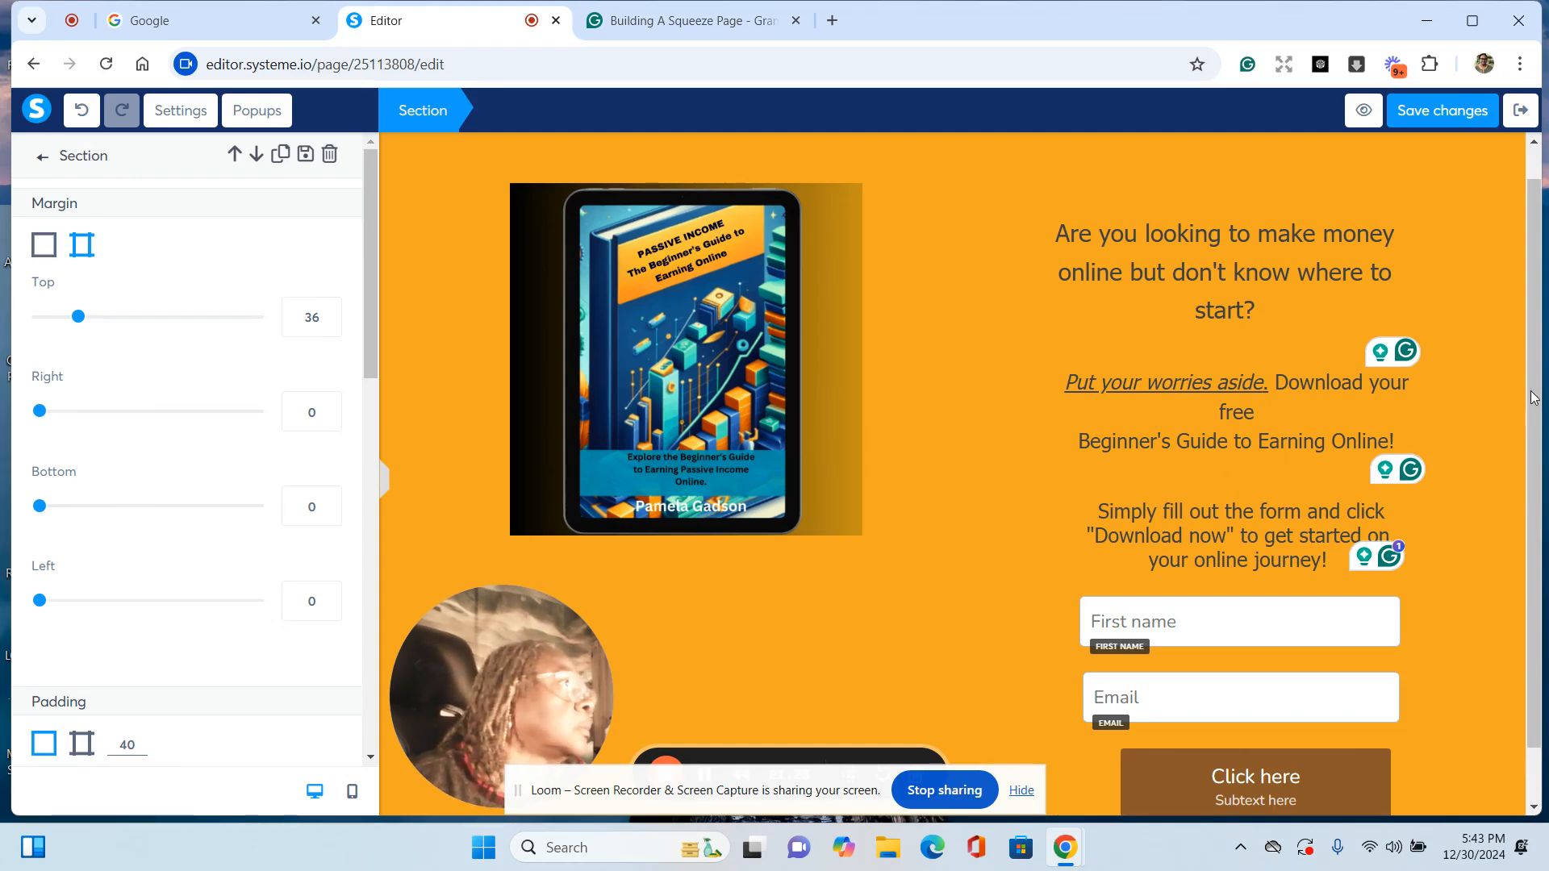
click(1533, 523)
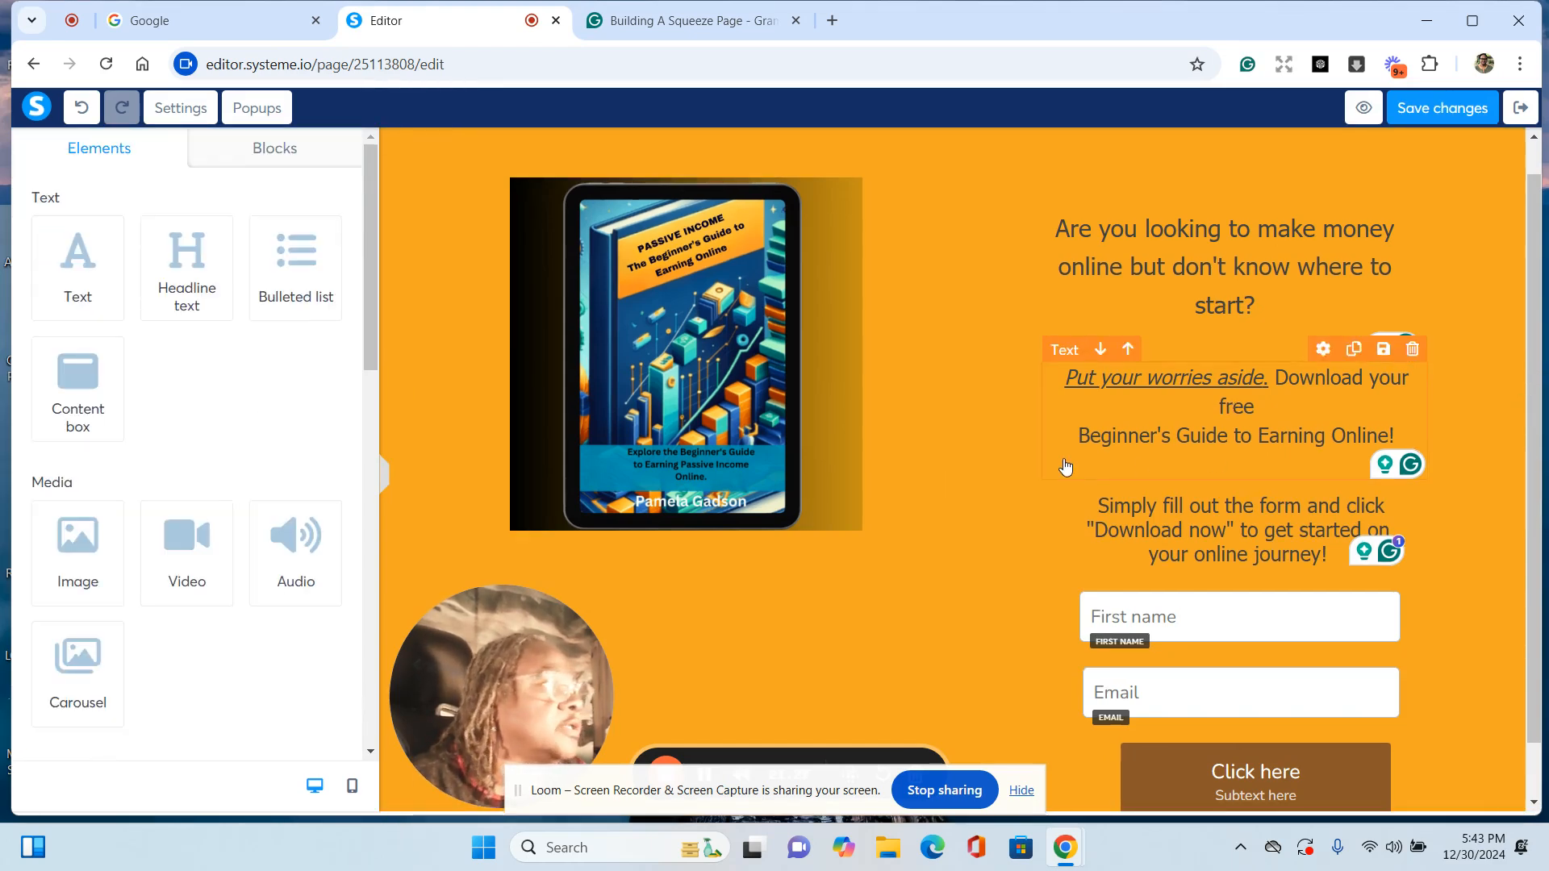
Step: Preview the squeeze page, dismiss the preview-mode notice, and return to the editor
scroll(1028, 494, down, 1)
scroll(1025, 493, down, 1)
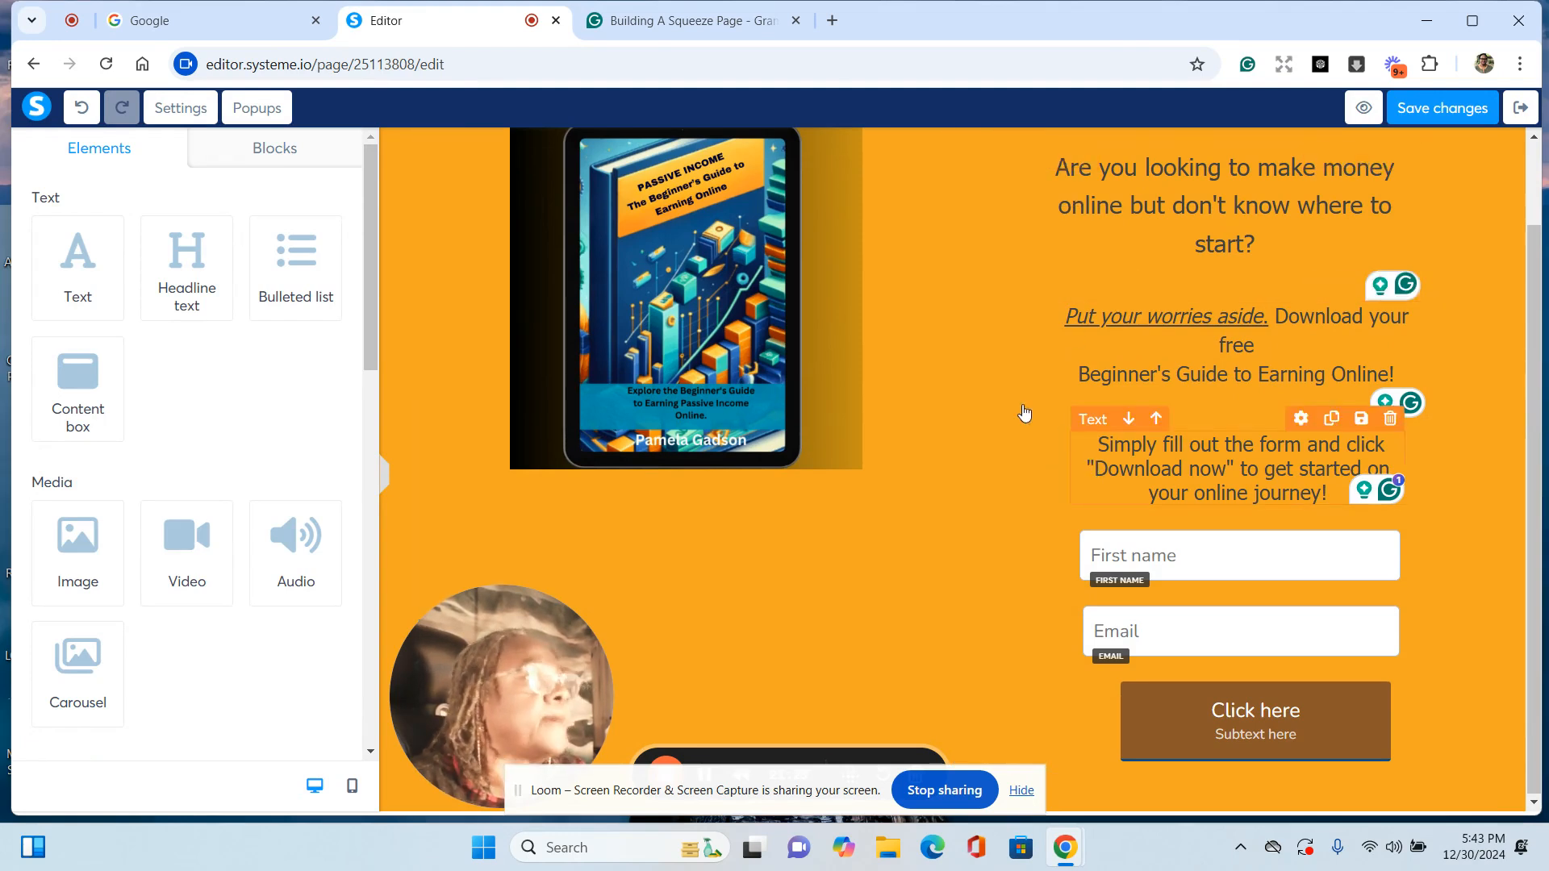
click(1366, 109)
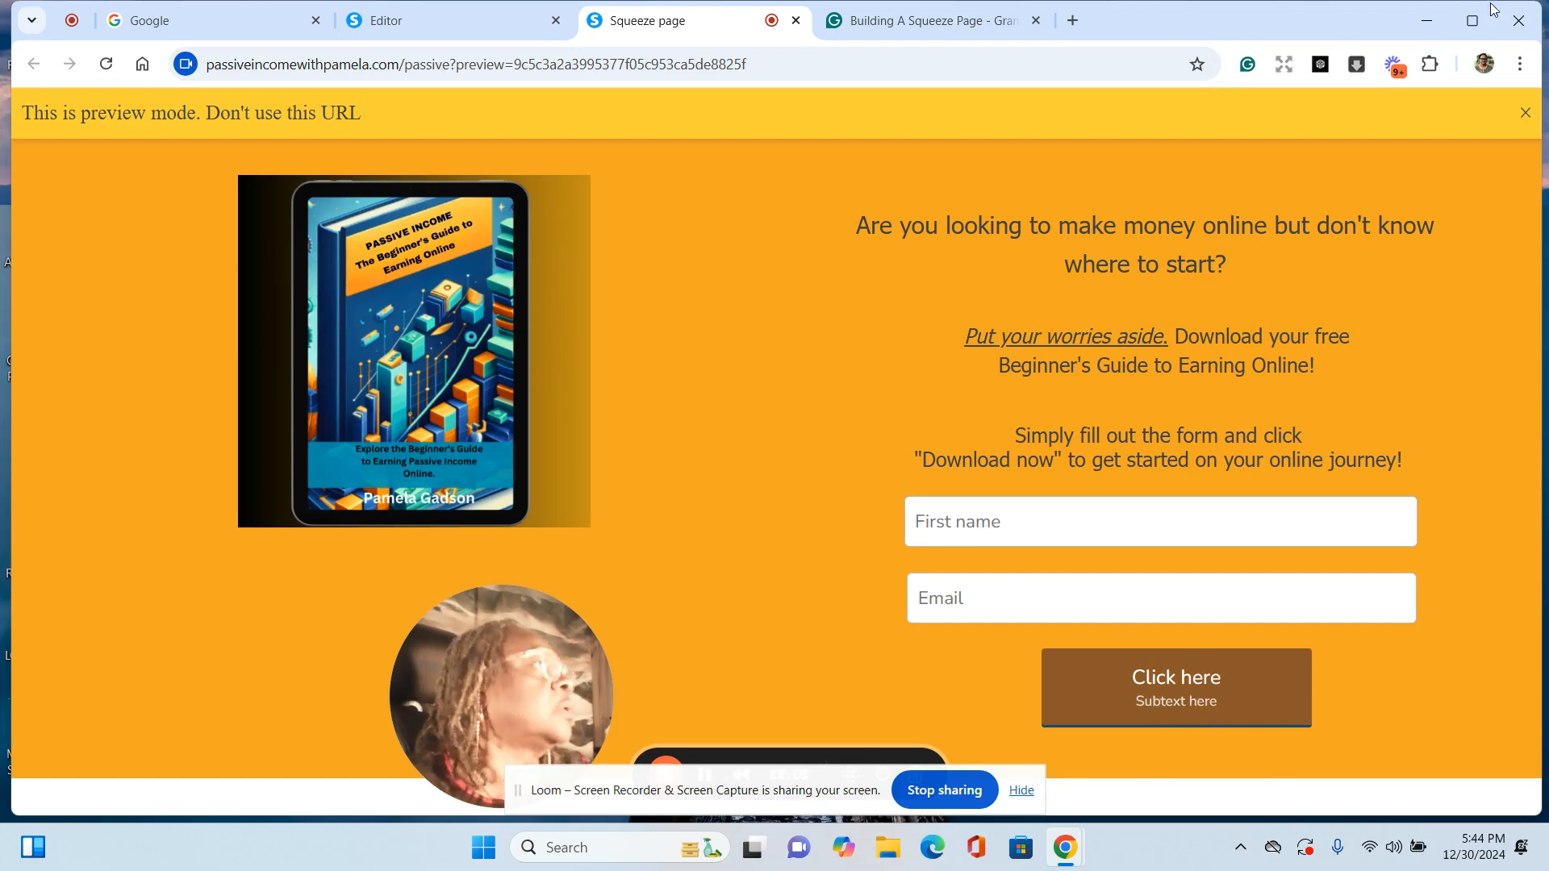
click(1526, 114)
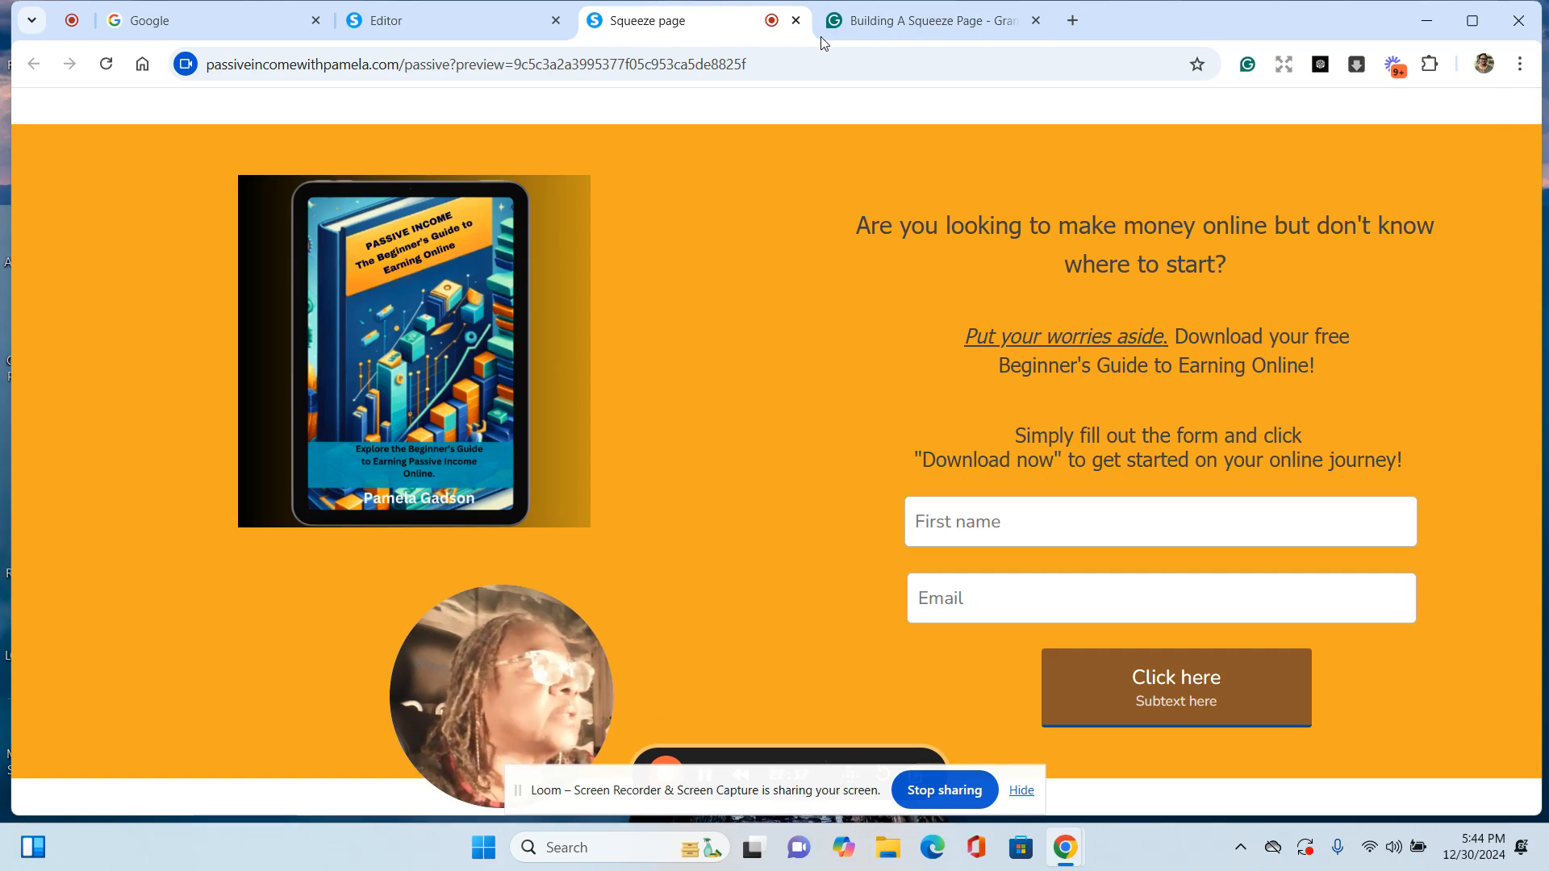
click(796, 21)
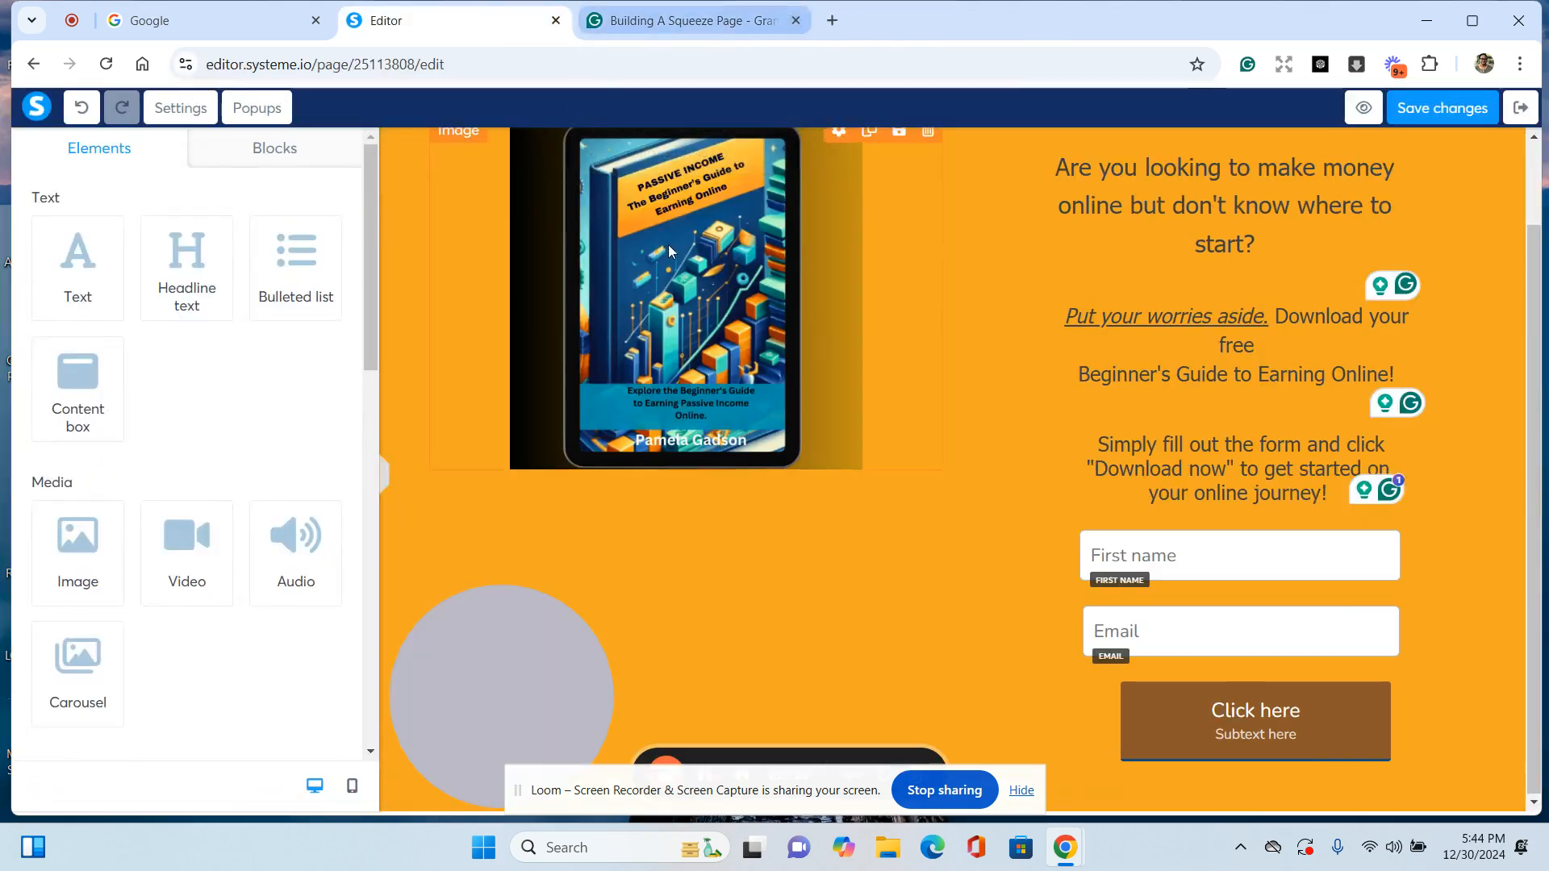
Step: Enlarge the book cover image by setting its image size to 360
scroll(878, 346, up, 1)
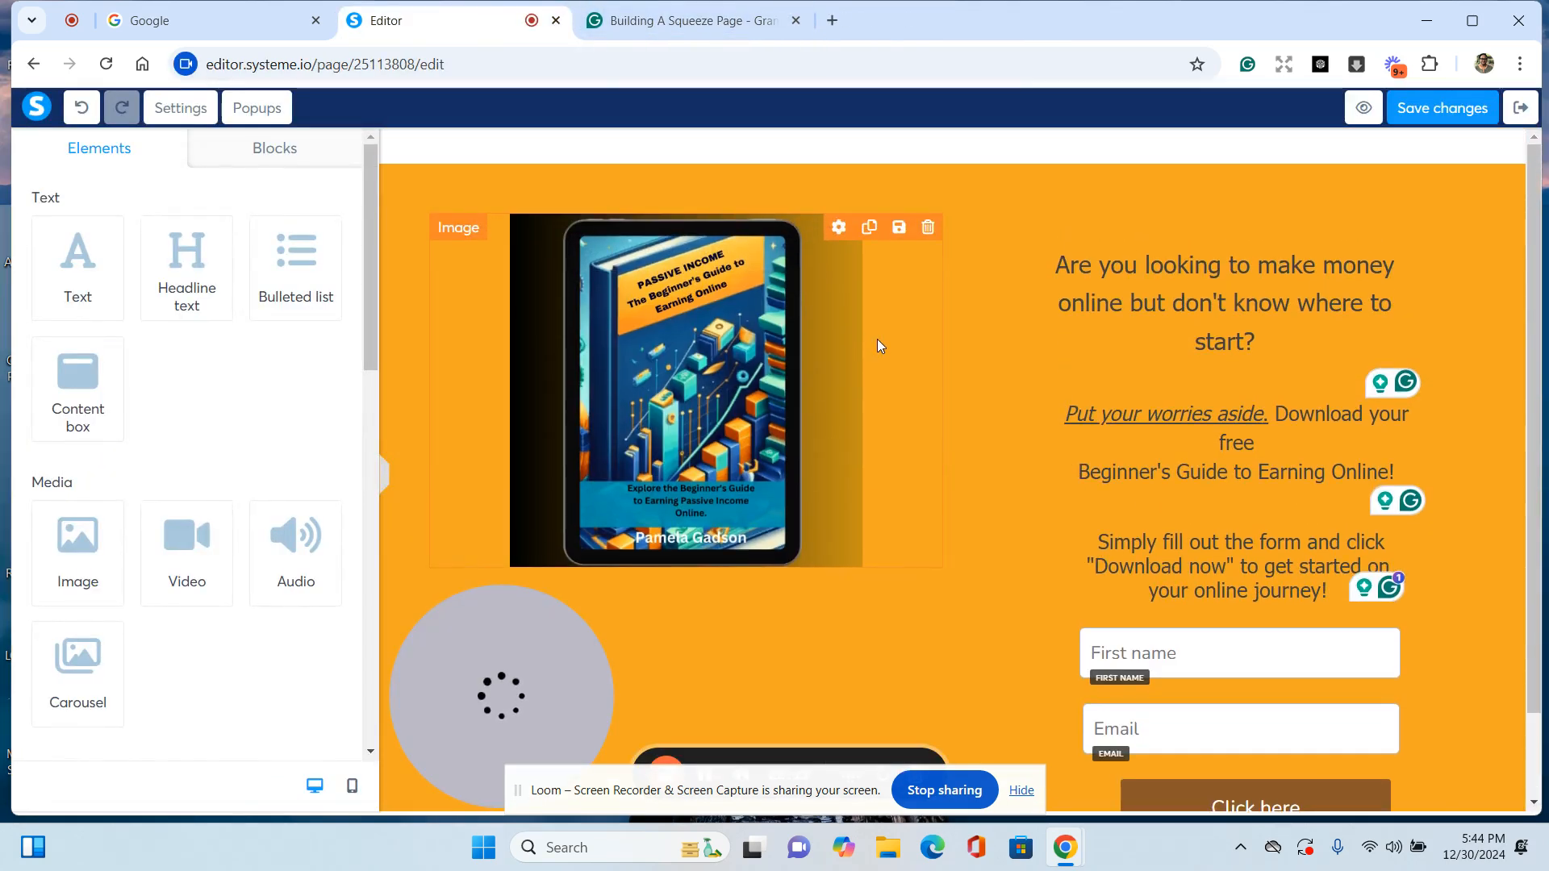
scroll(913, 389, down, 1)
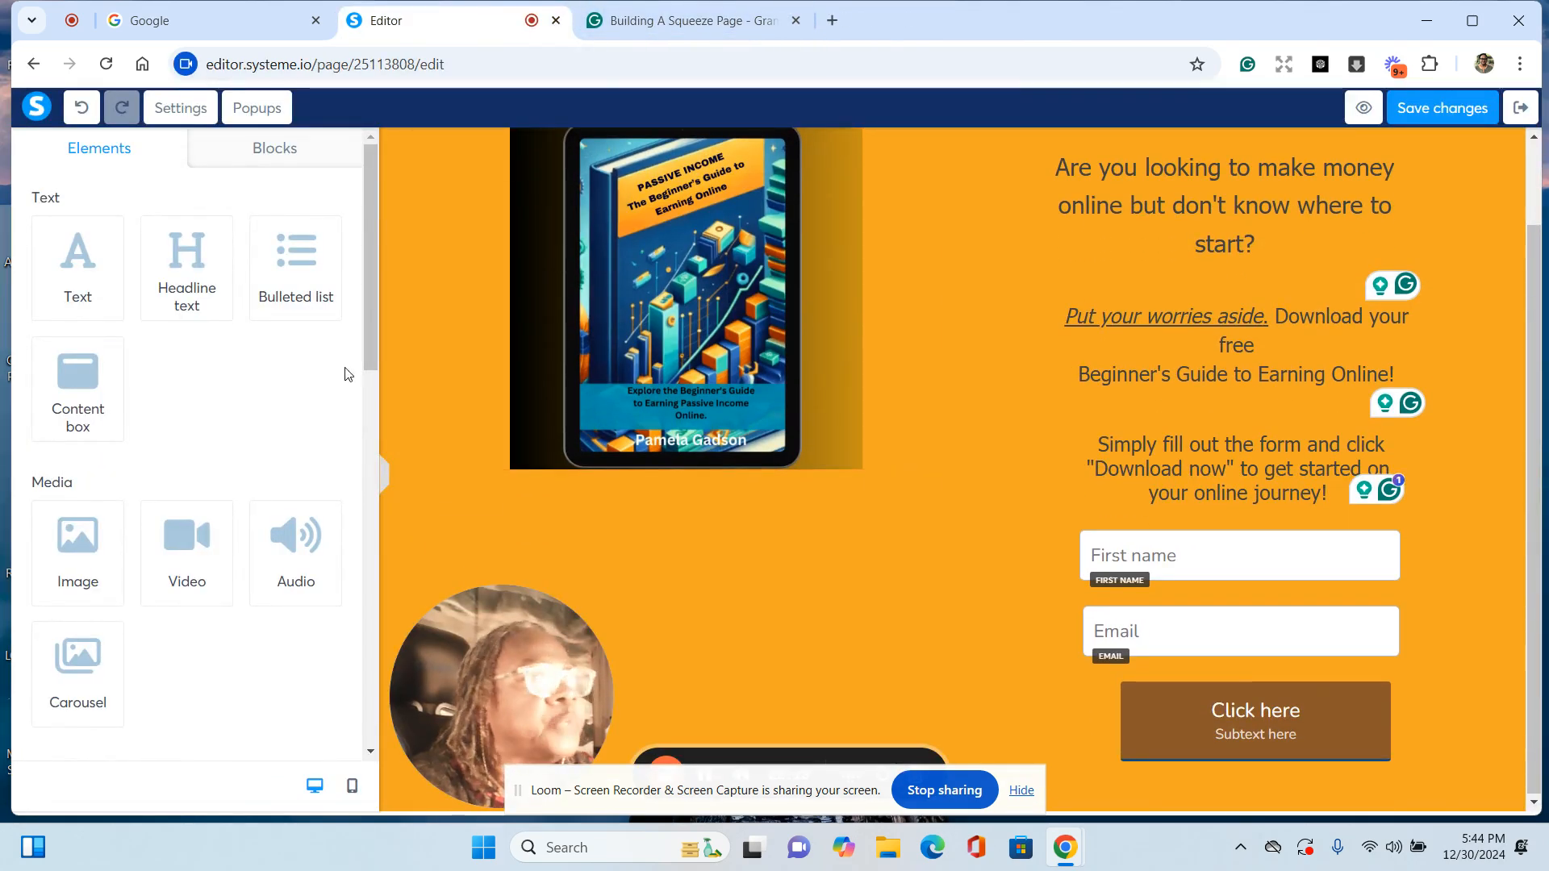
click(807, 531)
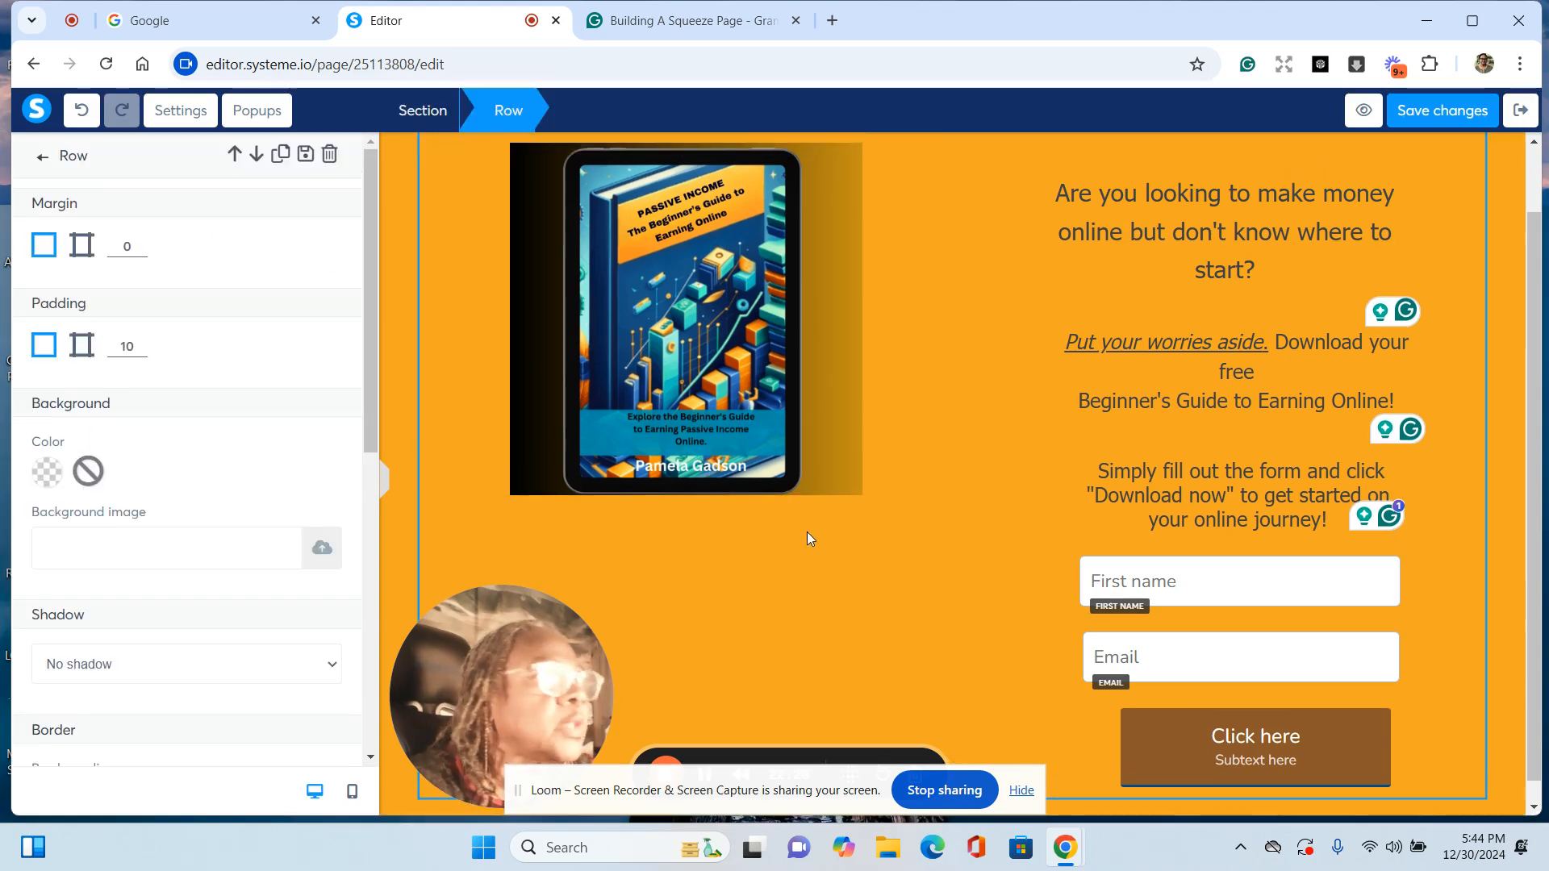
click(747, 446)
click(686, 428)
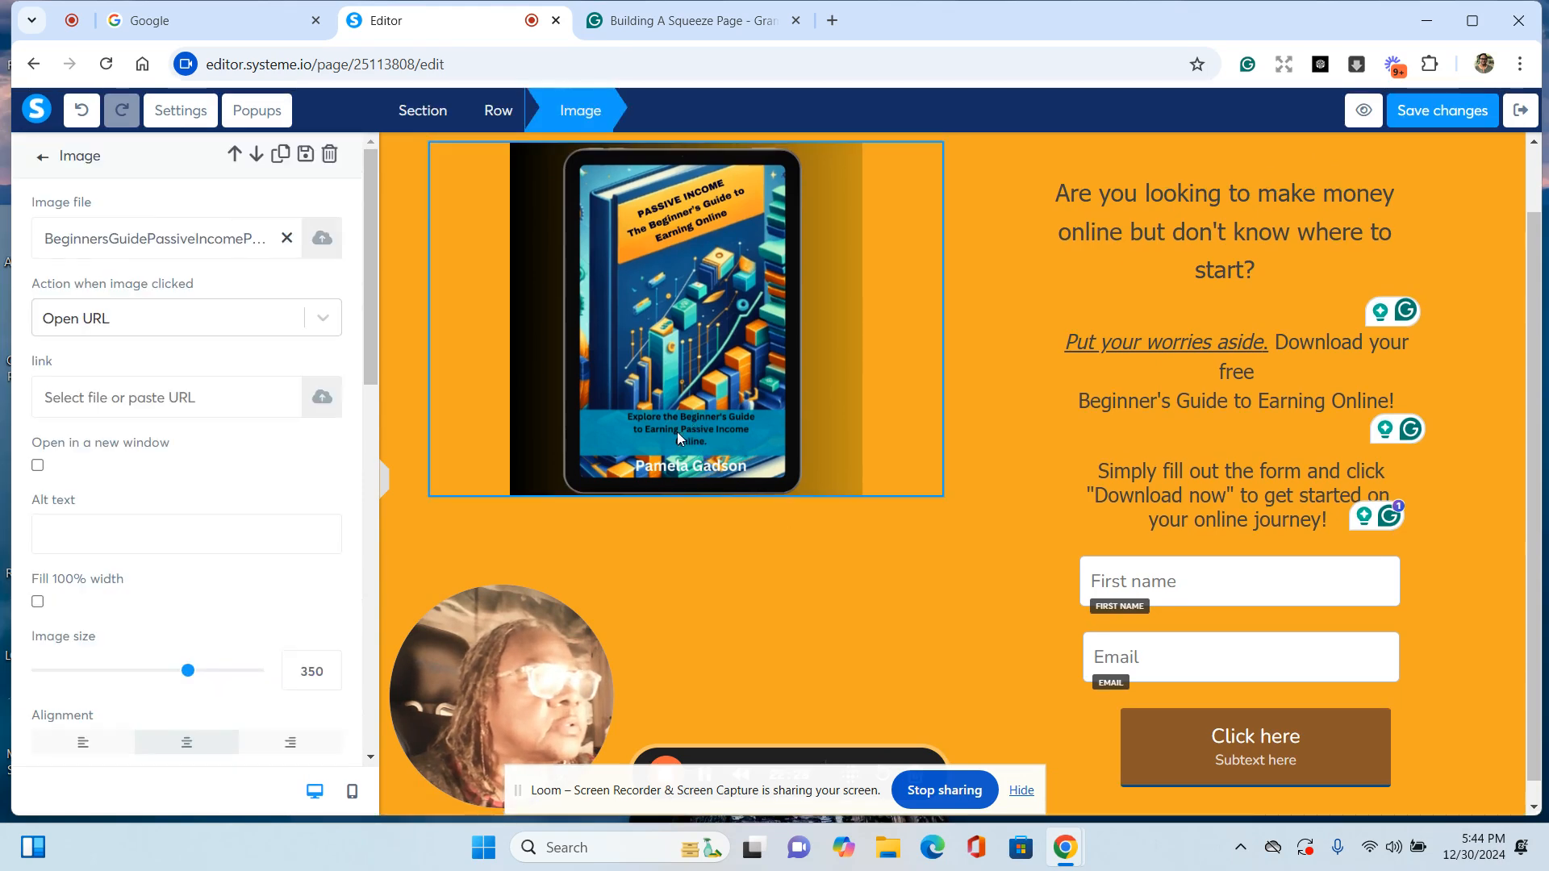
click(327, 664)
click(328, 665)
click(327, 664)
click(328, 665)
click(328, 665)
click(327, 664)
click(327, 665)
click(327, 665)
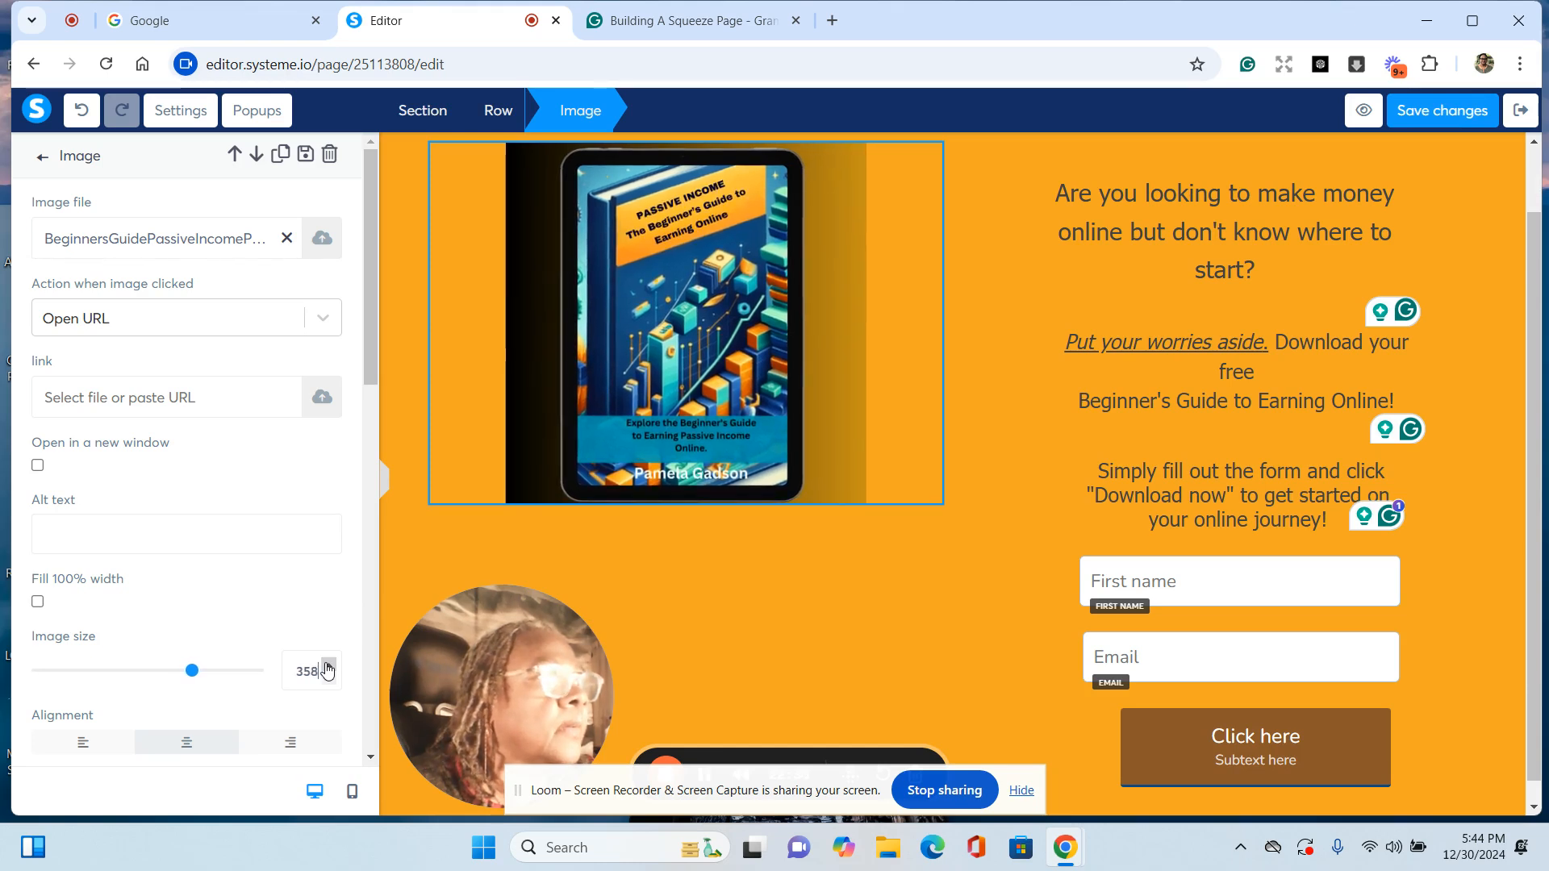
click(328, 664)
click(328, 664)
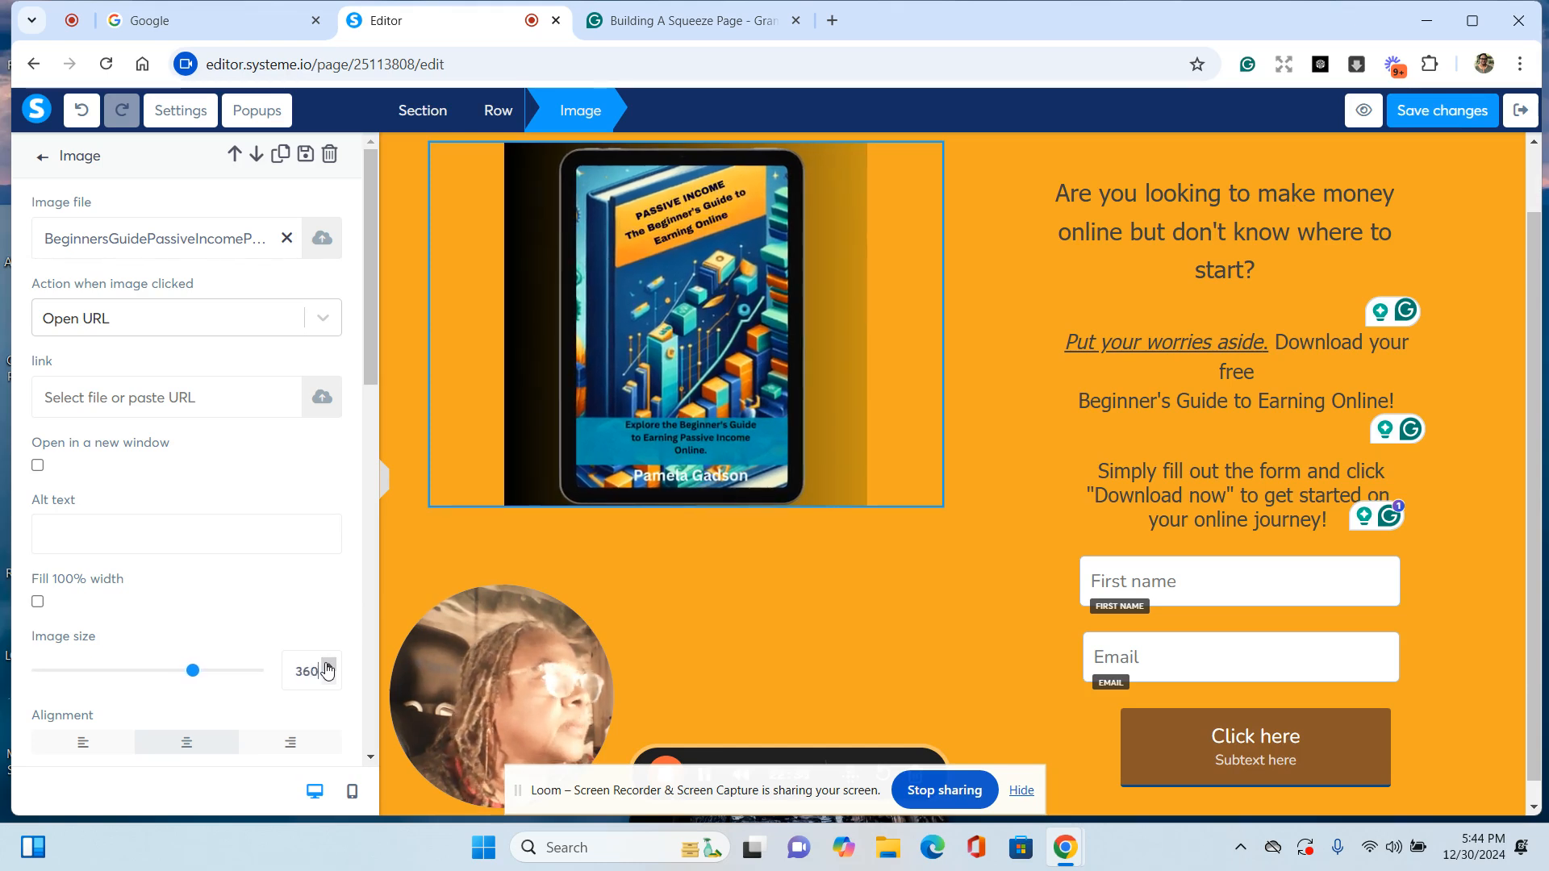
click(748, 652)
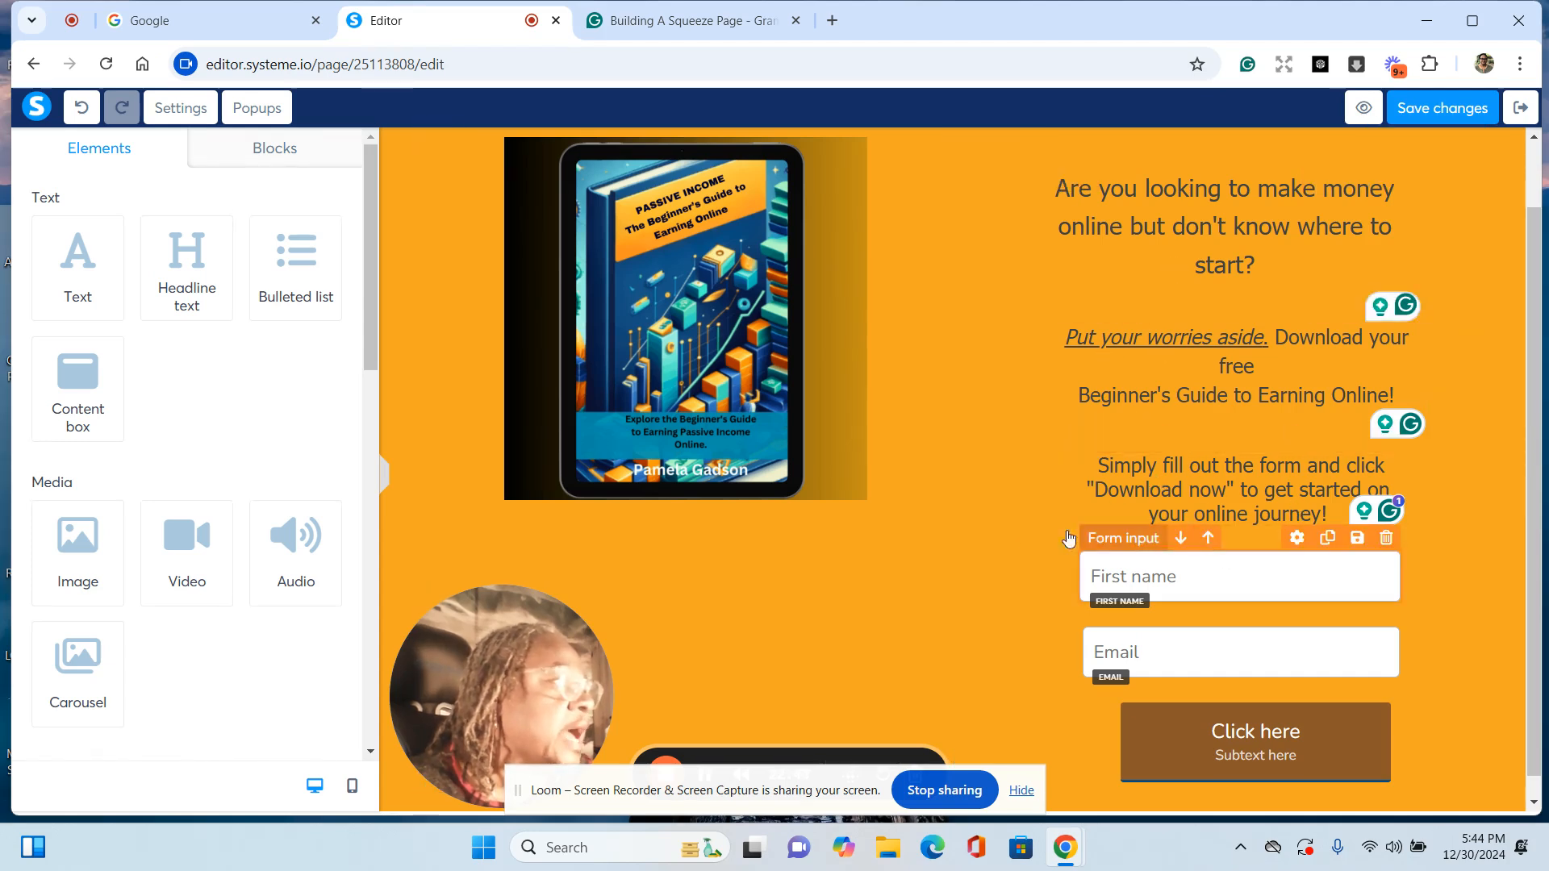
Step: Remove the placeholder subtext "Subtext here" from the "Click here" button
click(1268, 763)
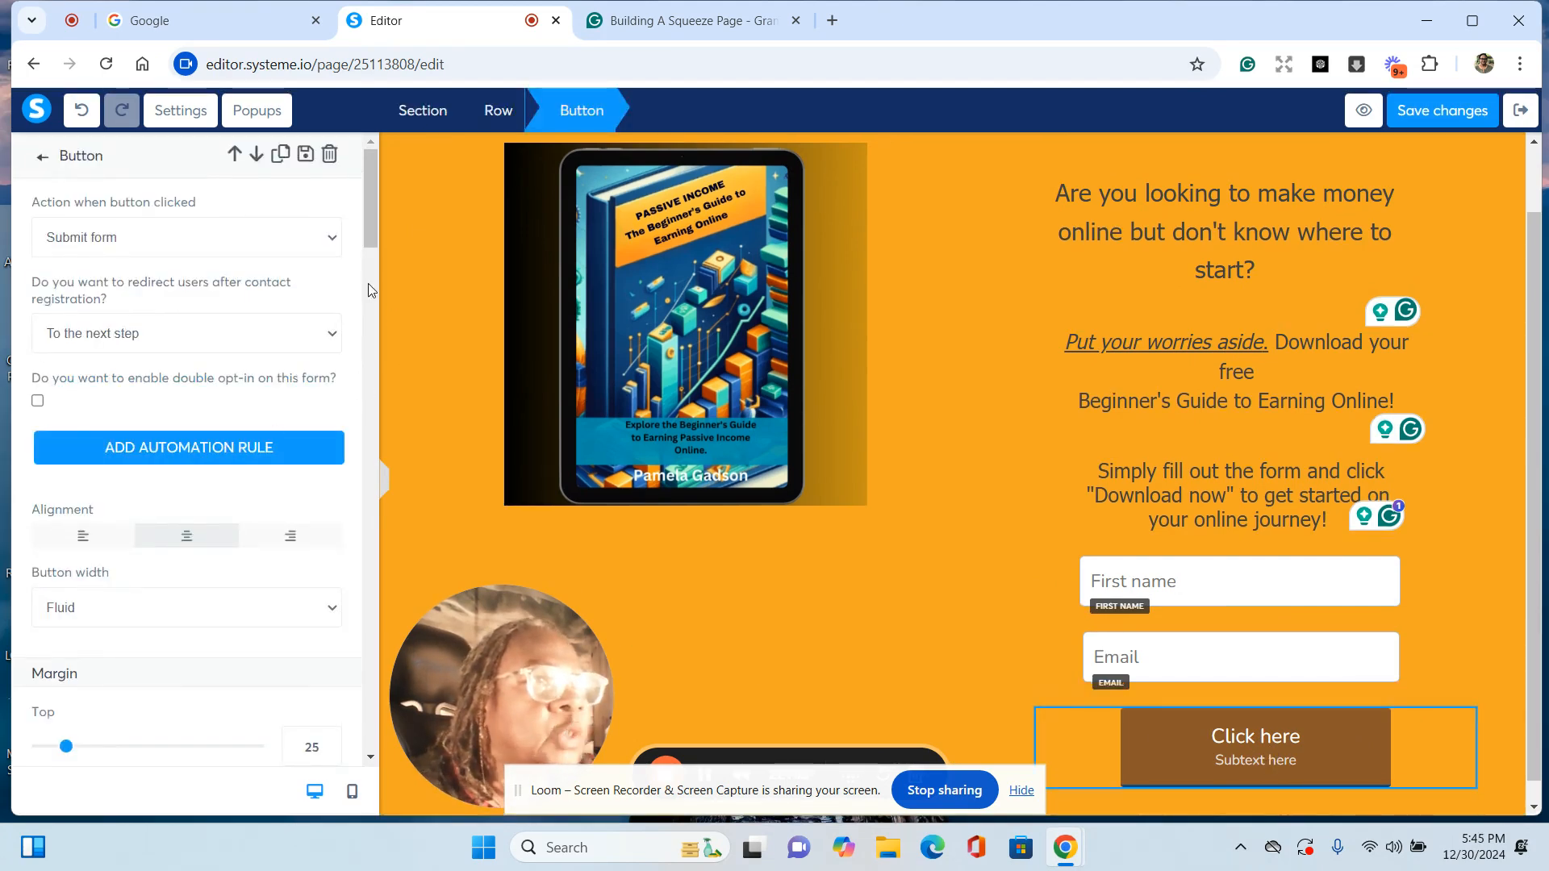
scroll(372, 242, down, 5)
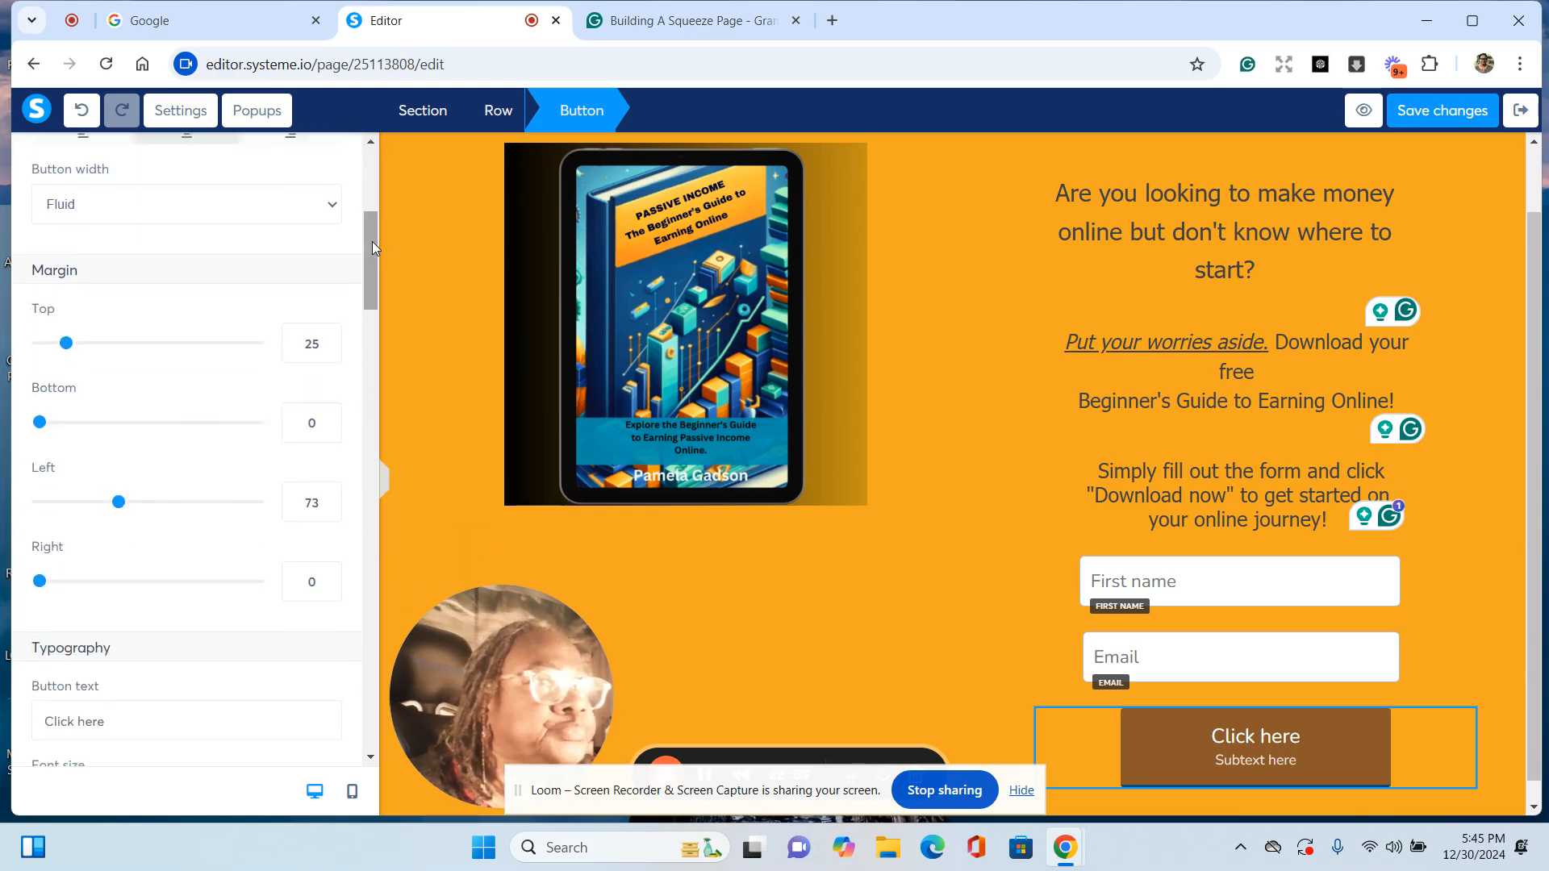
scroll(373, 246, down, 4)
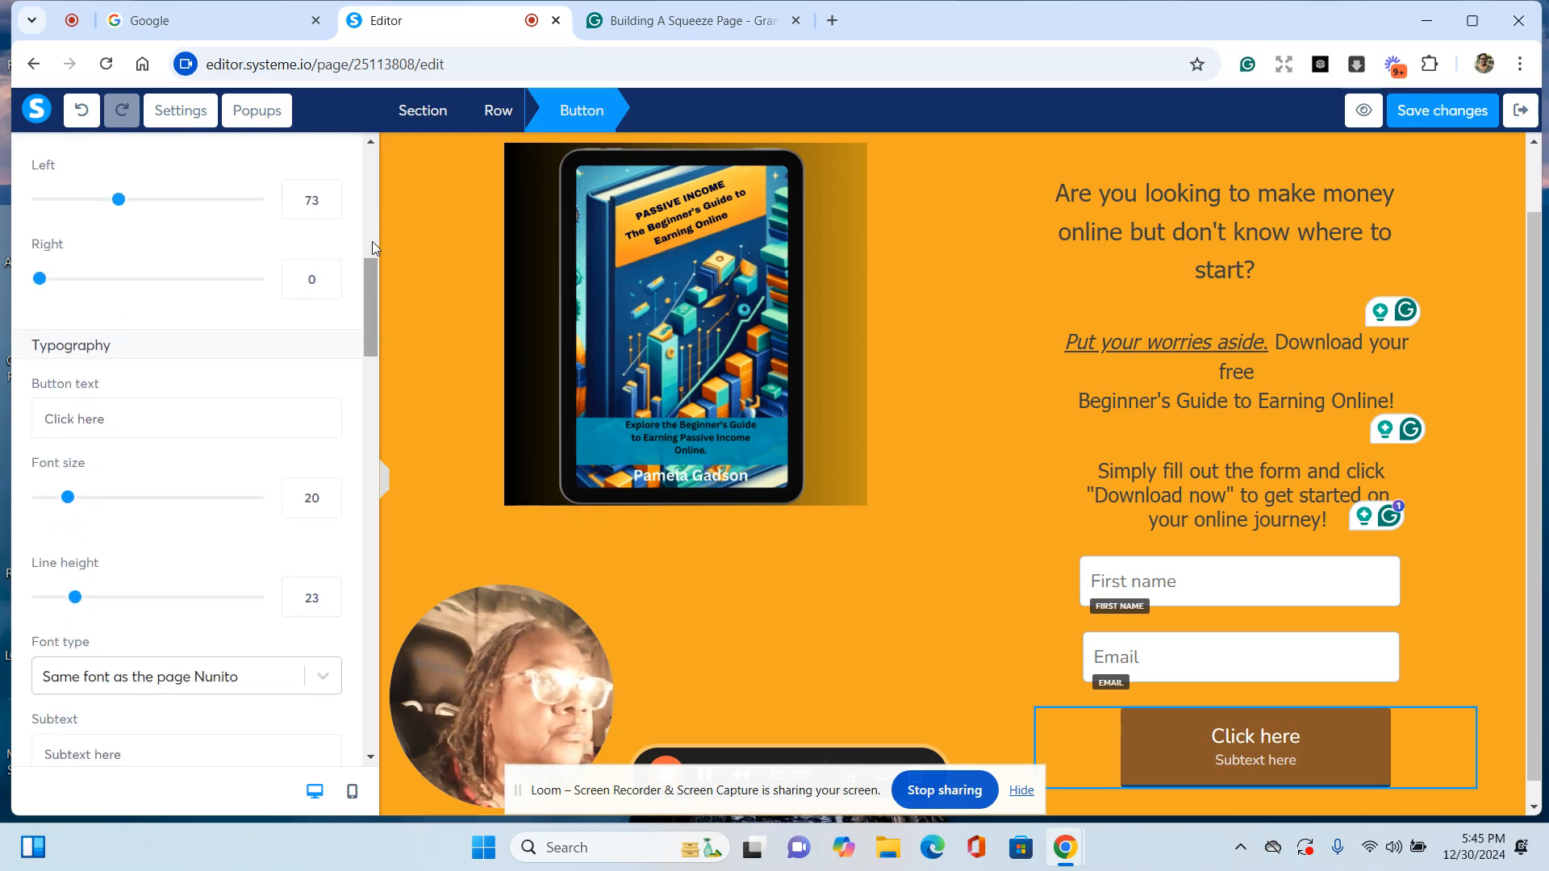
scroll(372, 248, down, 1)
scroll(372, 246, down, 2)
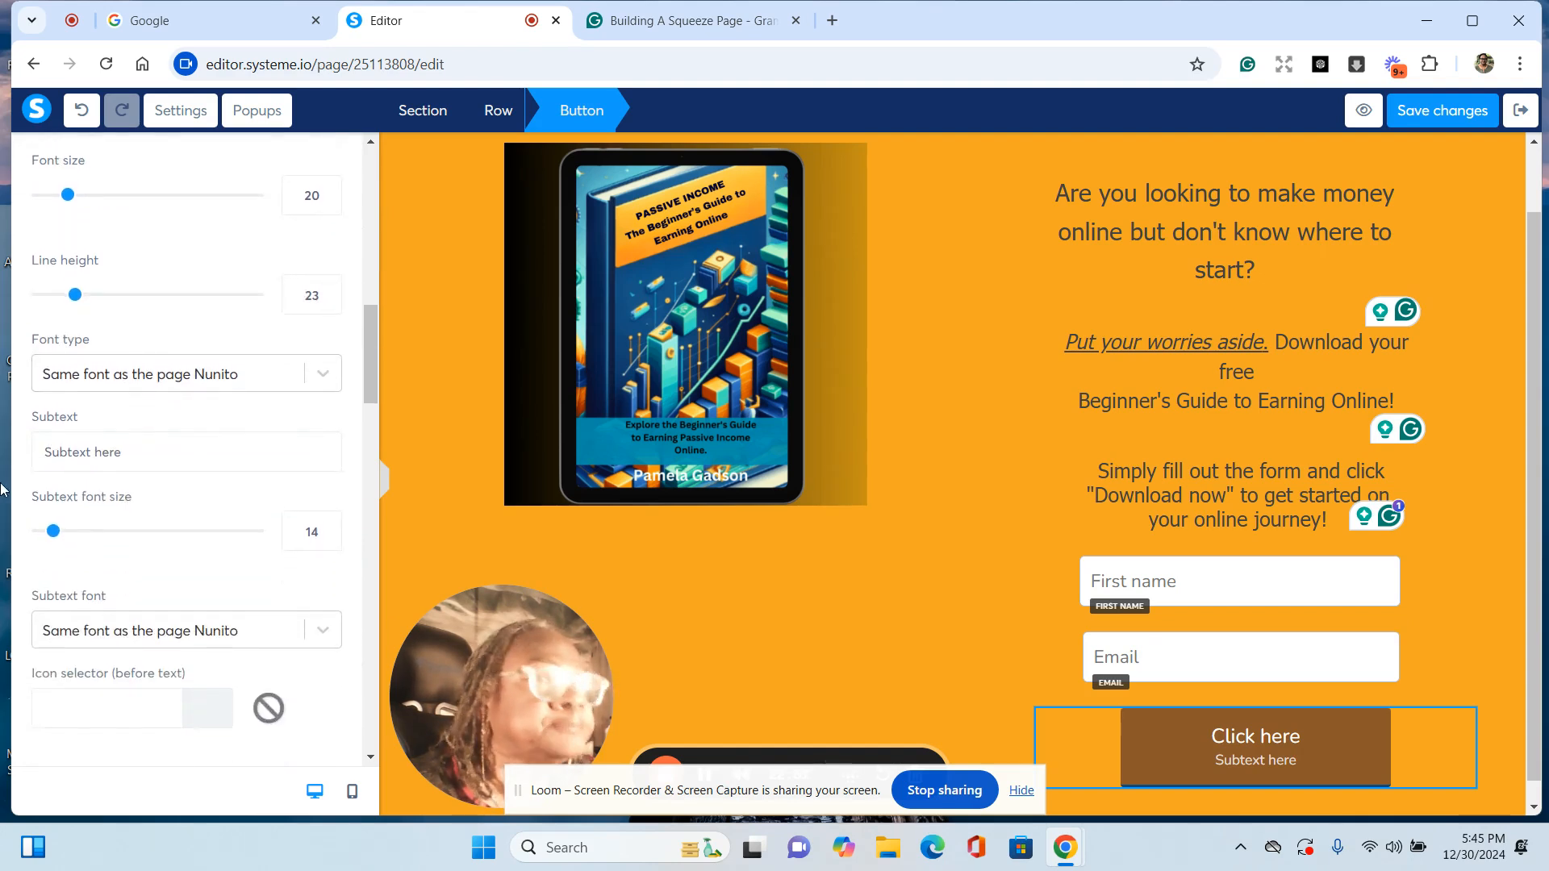
drag(124, 455, 47, 450)
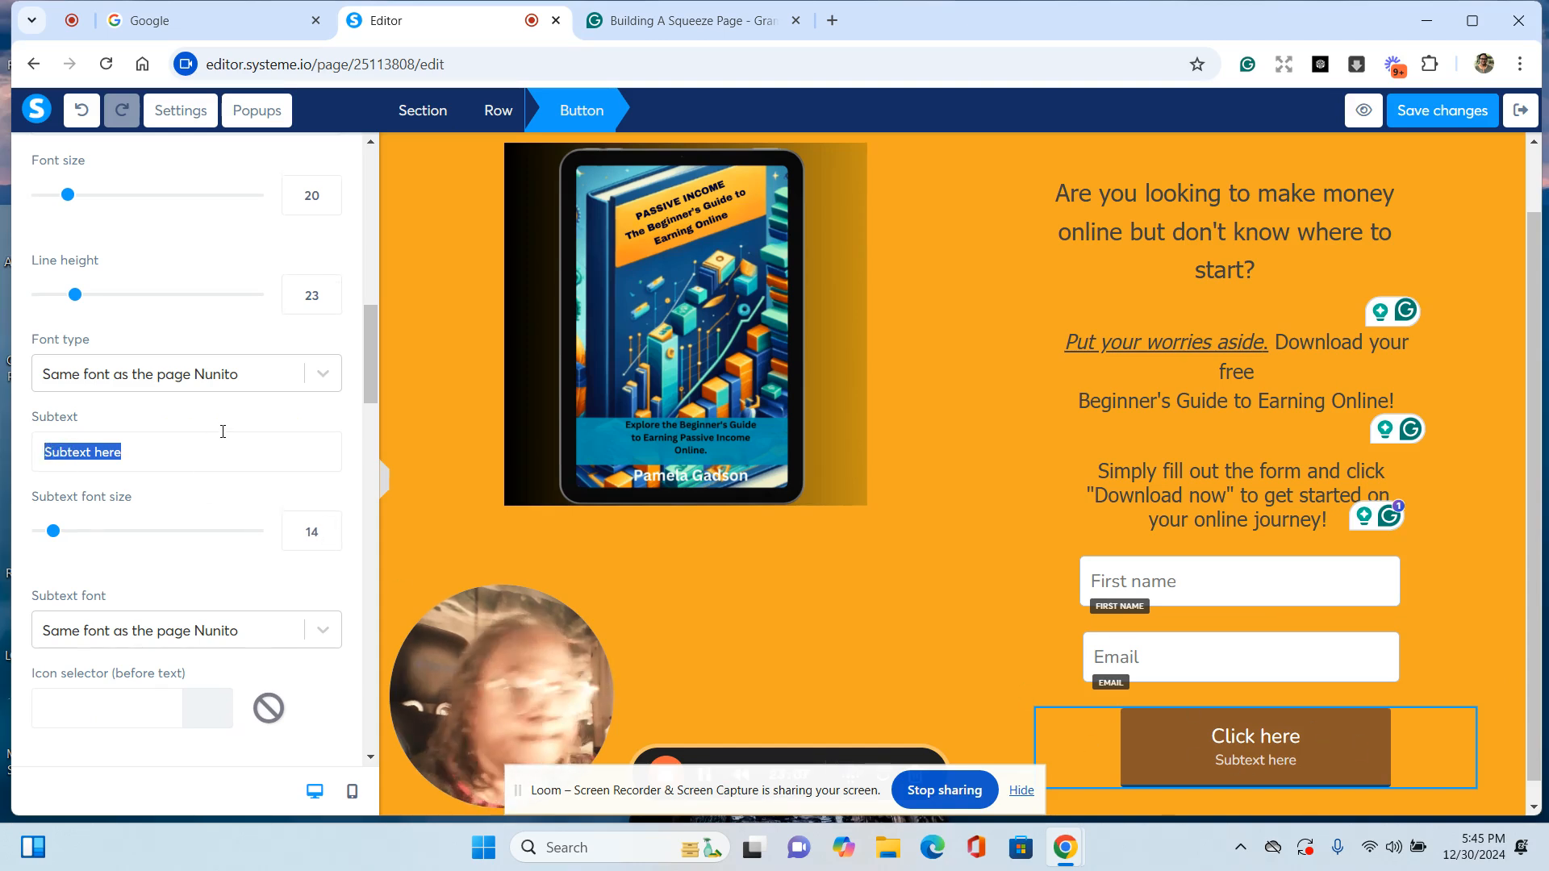
key(BackSpace)
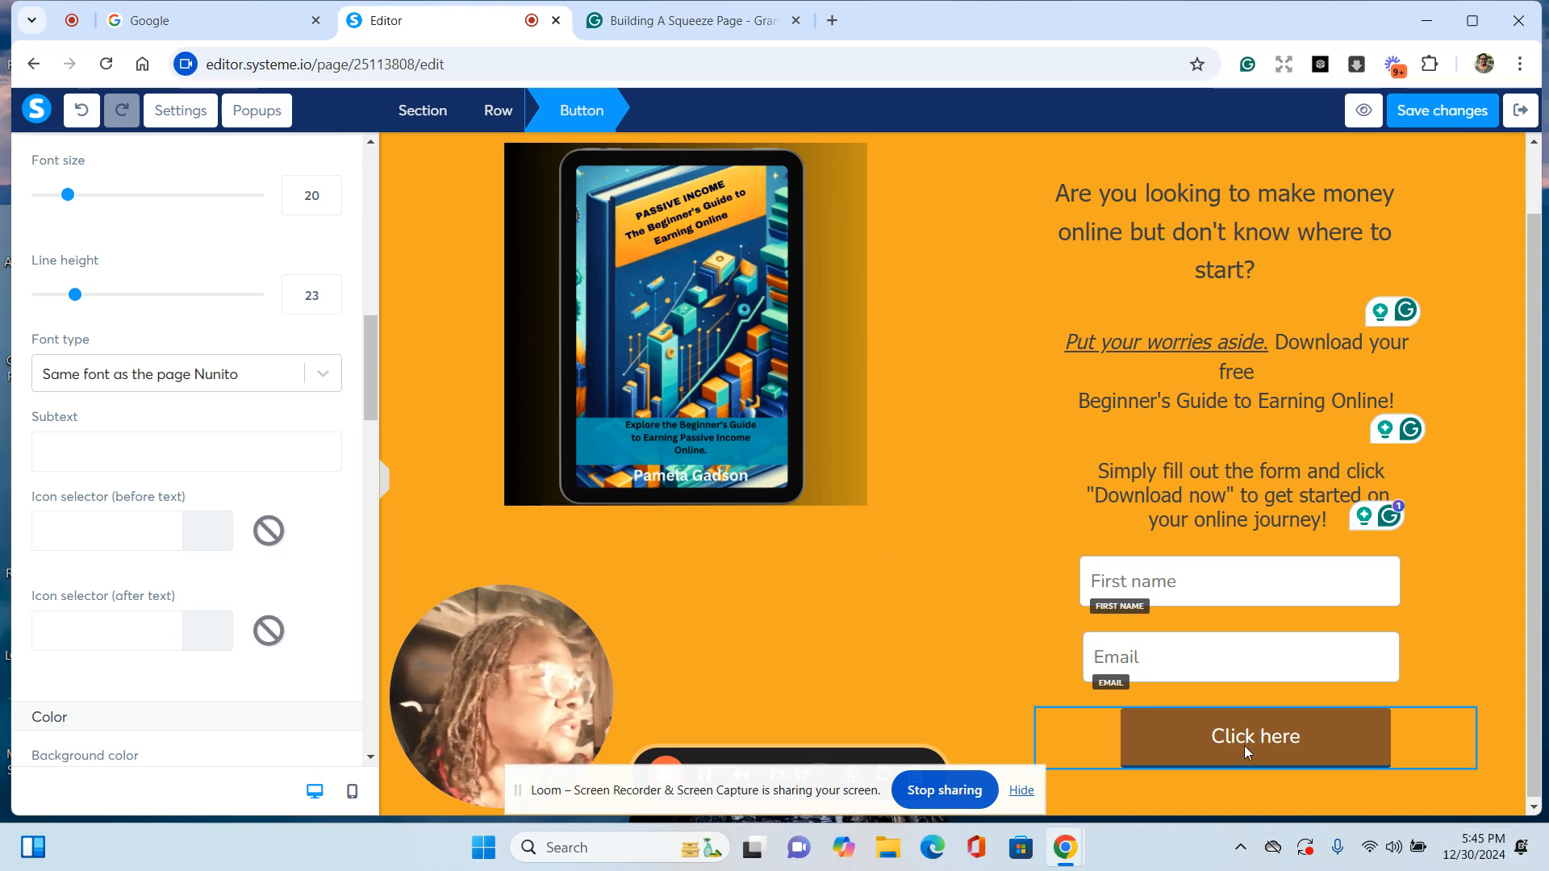
key(Escape)
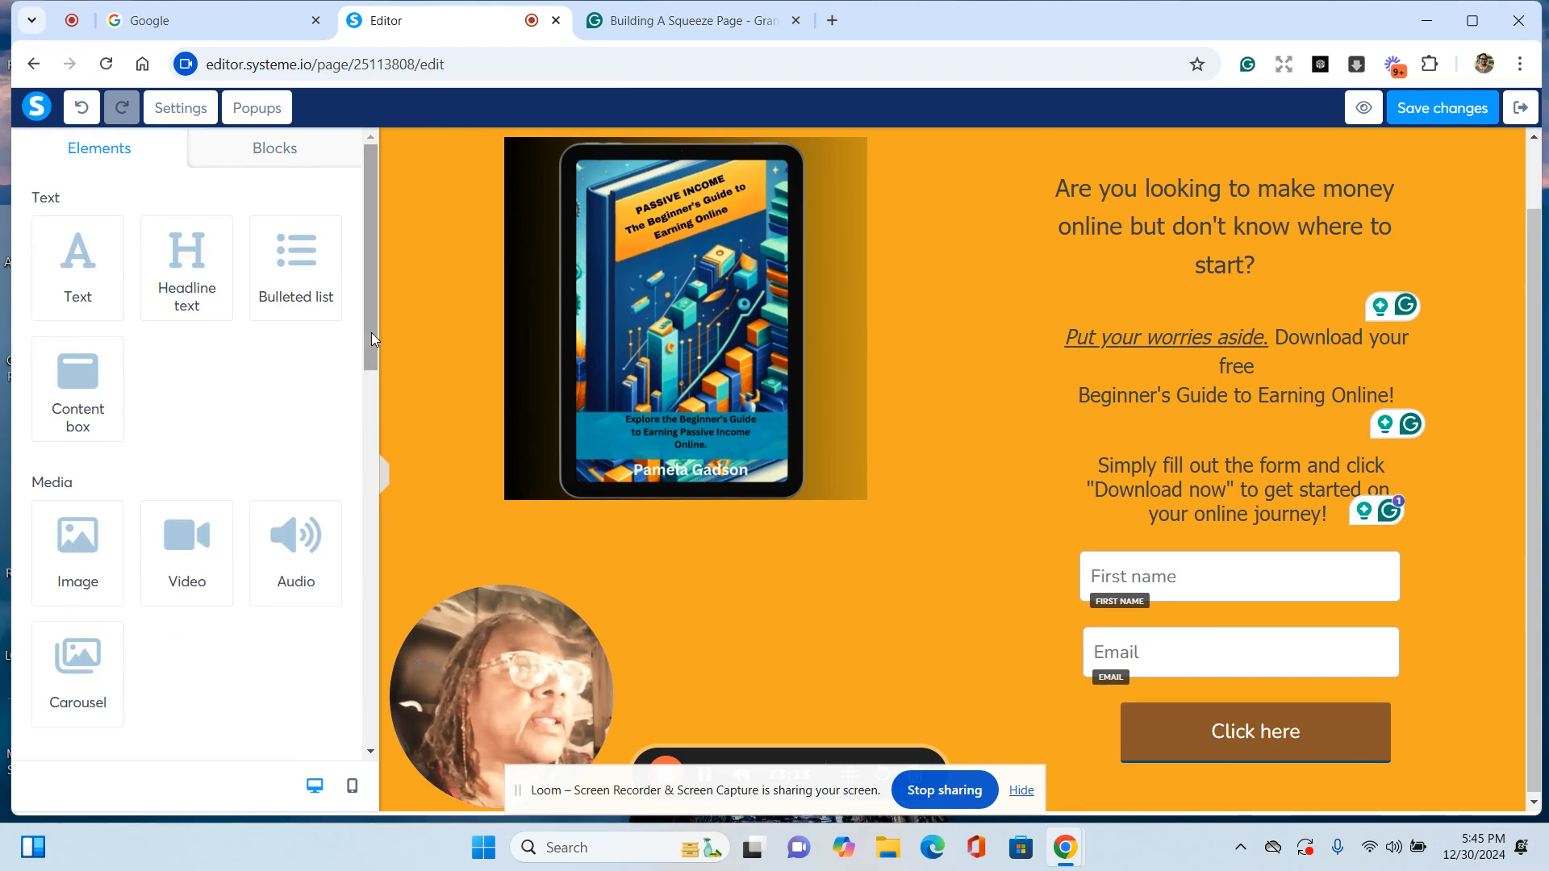
Step: Replace the "Click here" text on the form's submit button with "ENTER" in capitals and save the page changes
click(1193, 731)
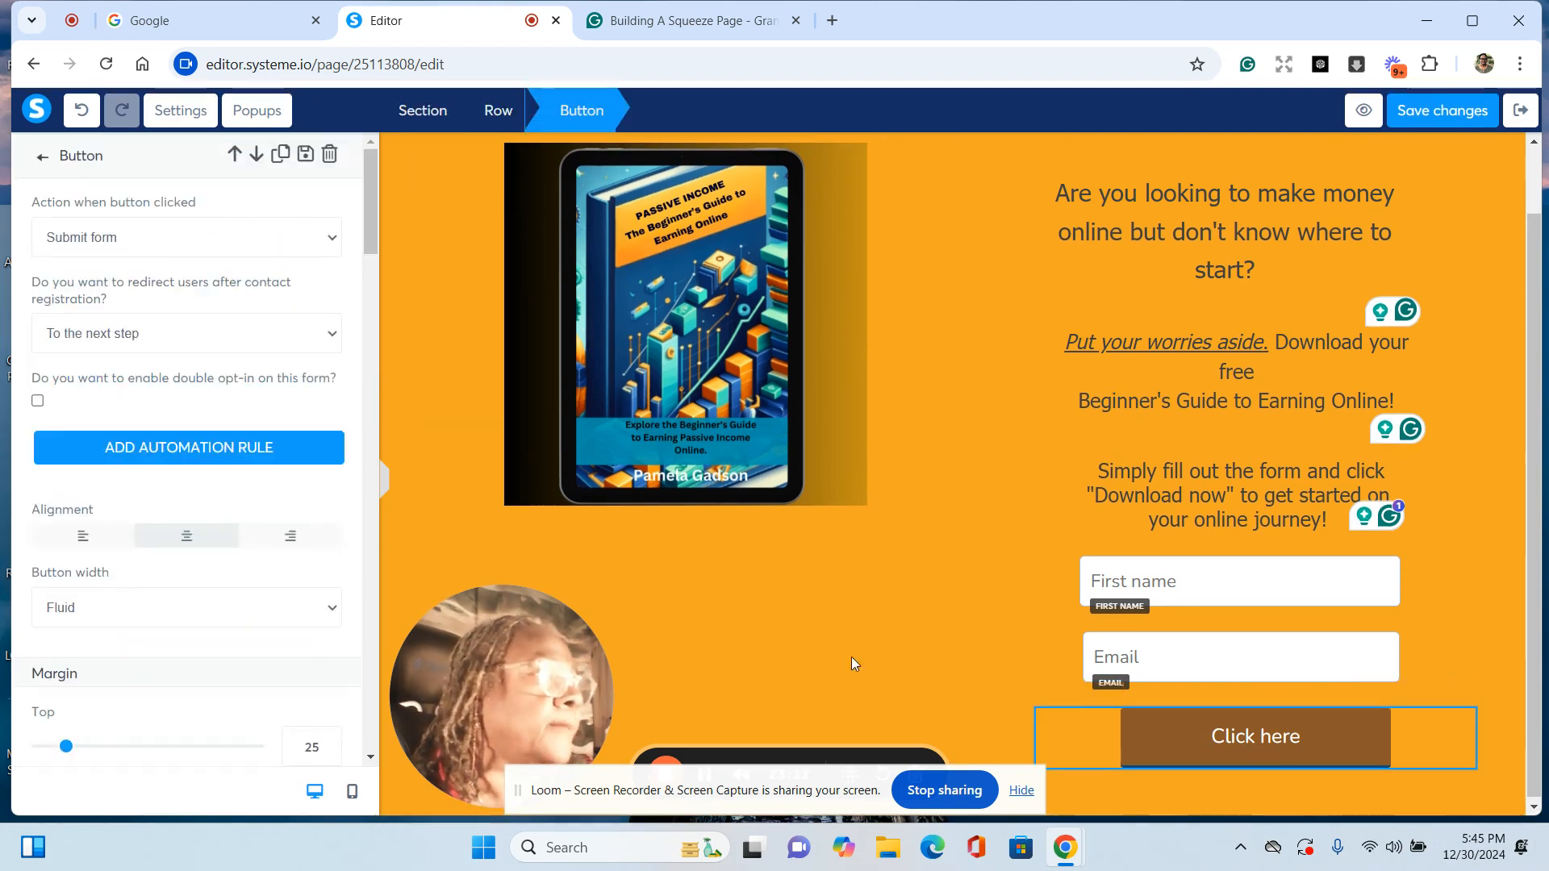
scroll(373, 354, down, 9)
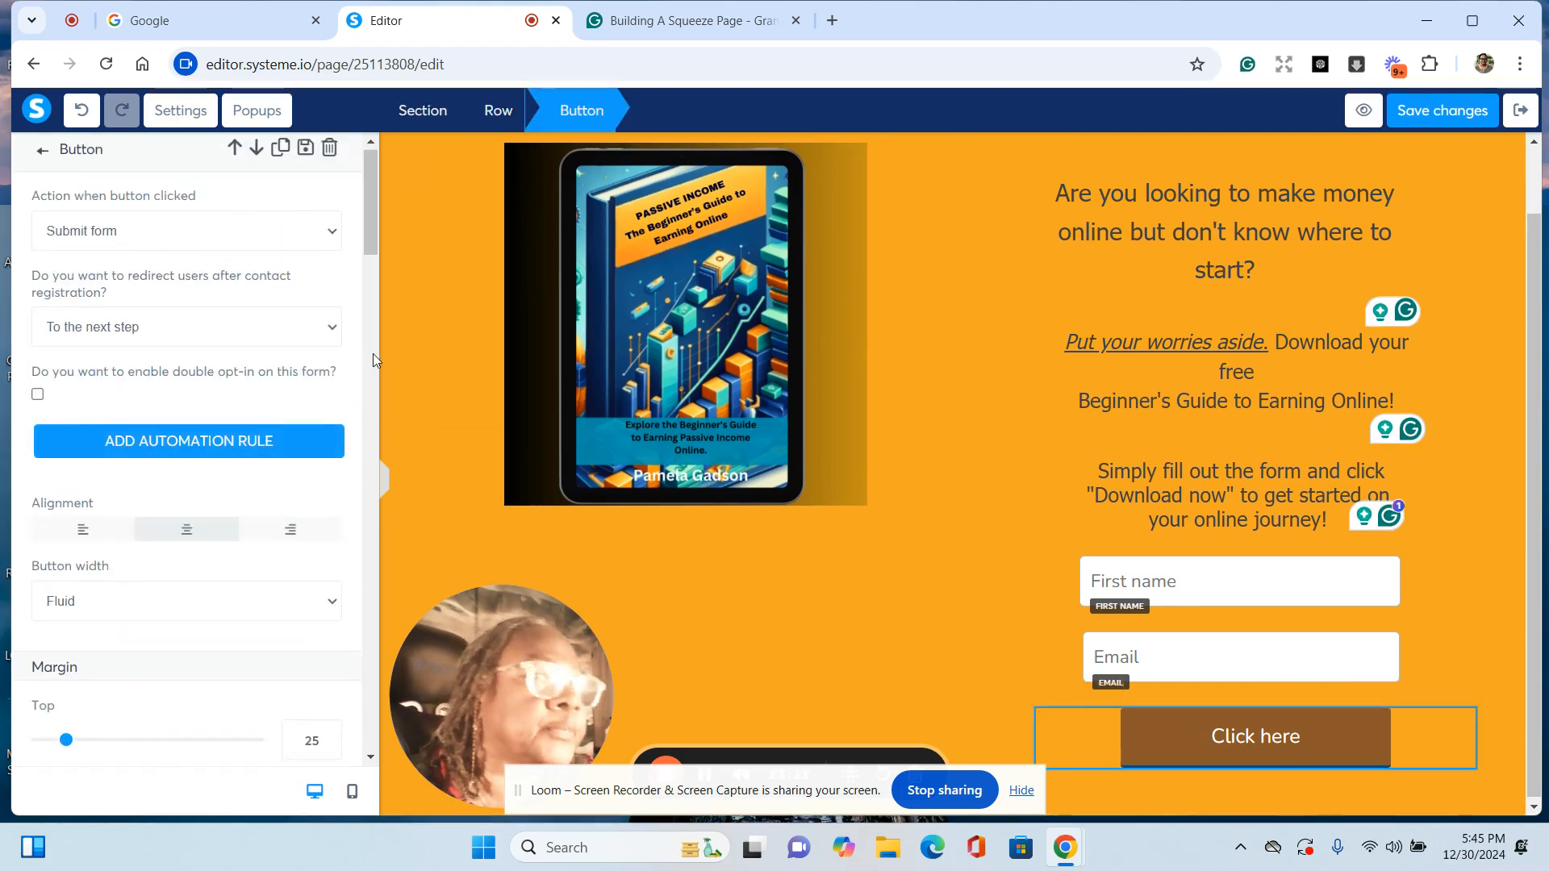
scroll(372, 354, down, 1)
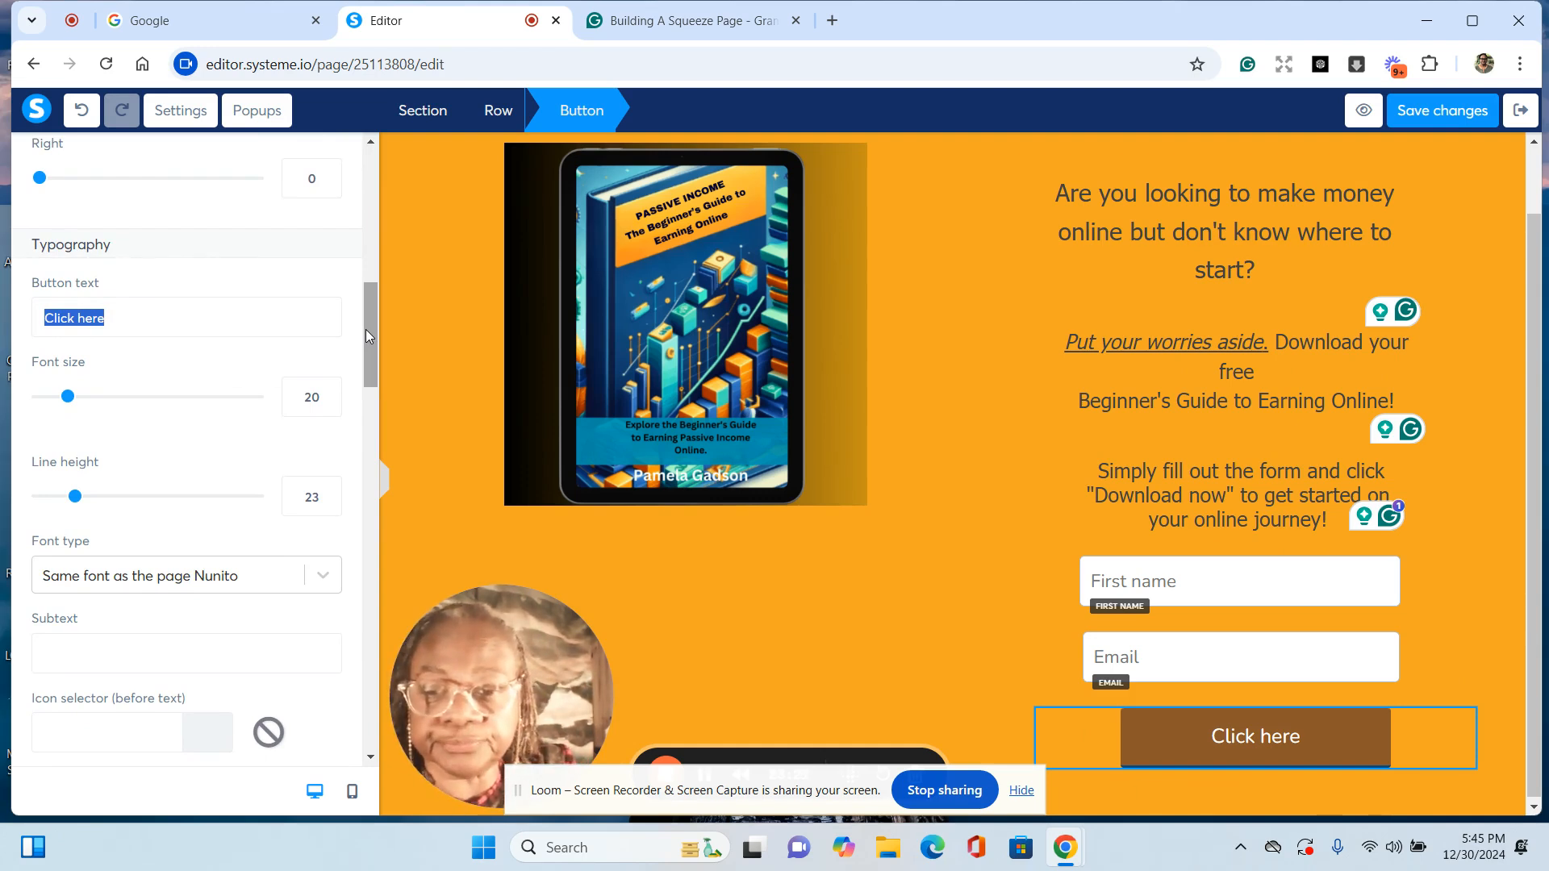
text(E)
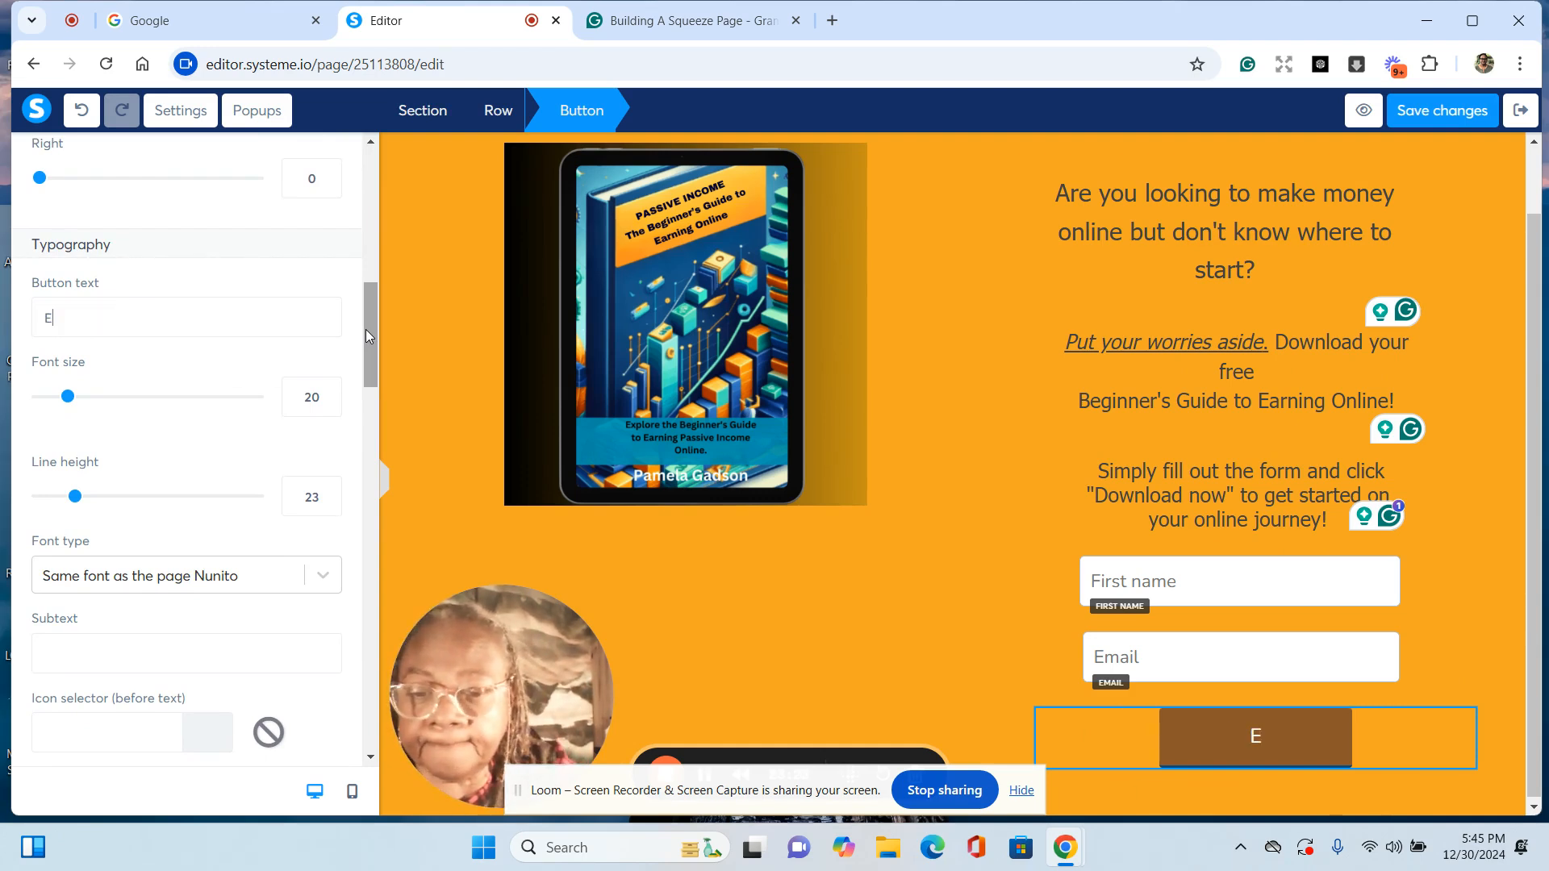
text(nte)
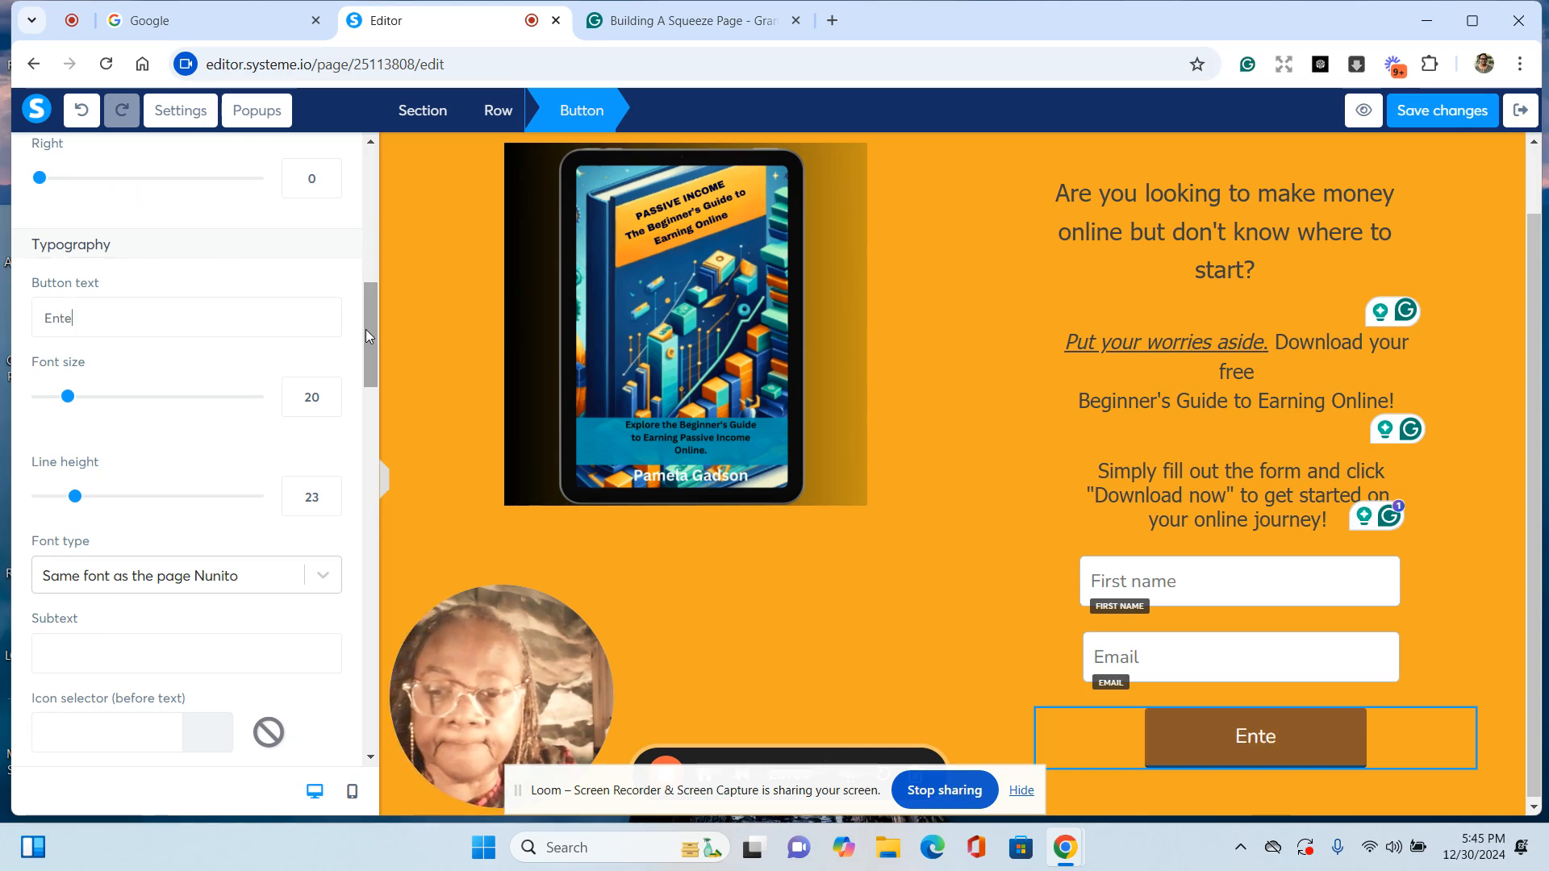
text(r)
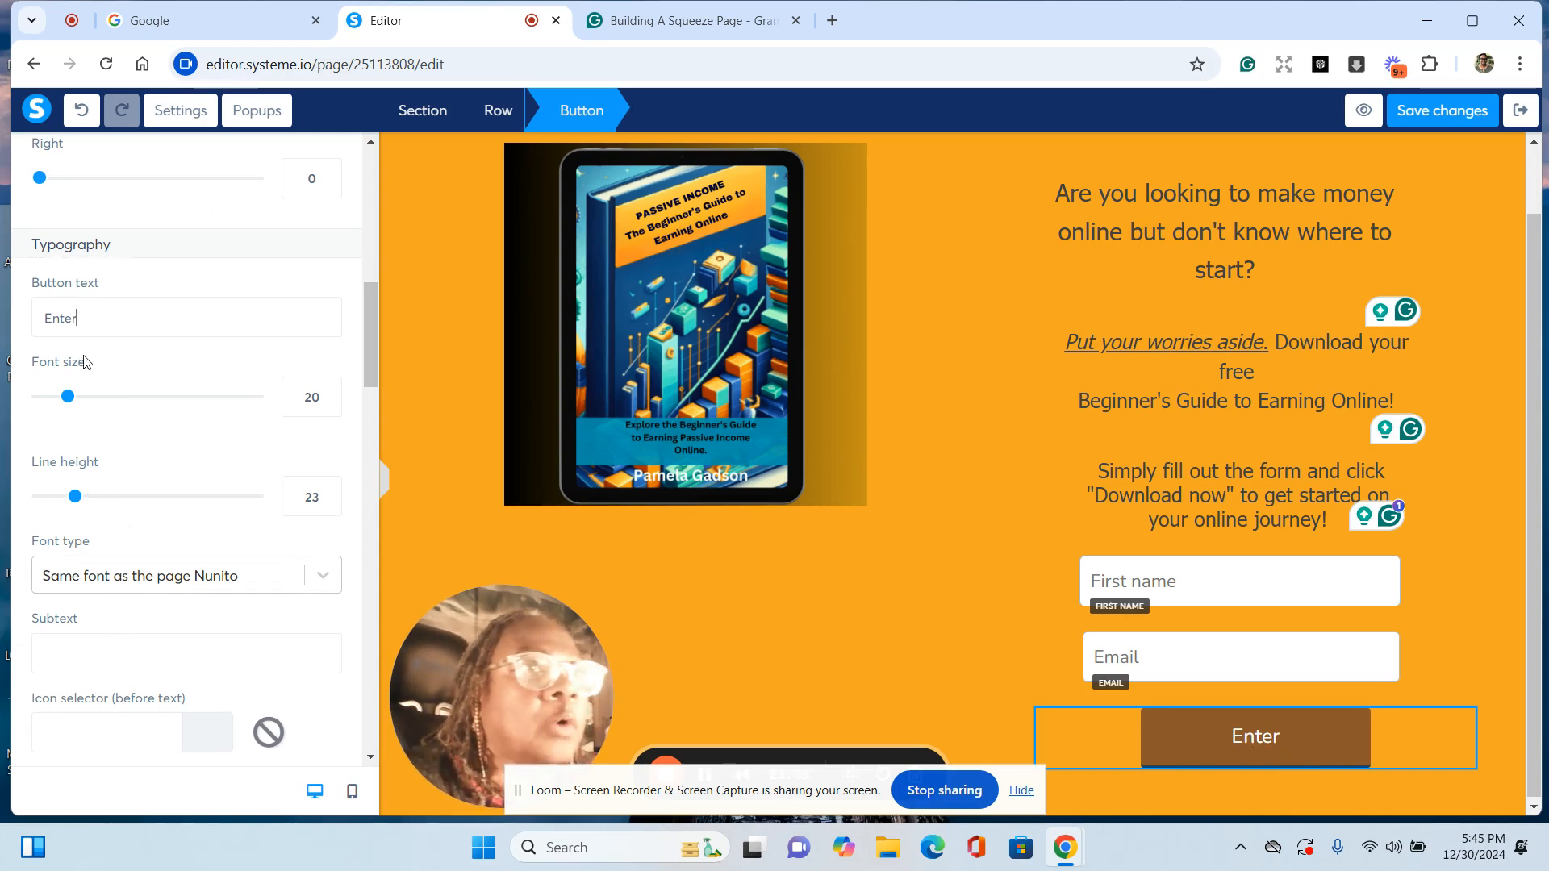
key(BackSpace)
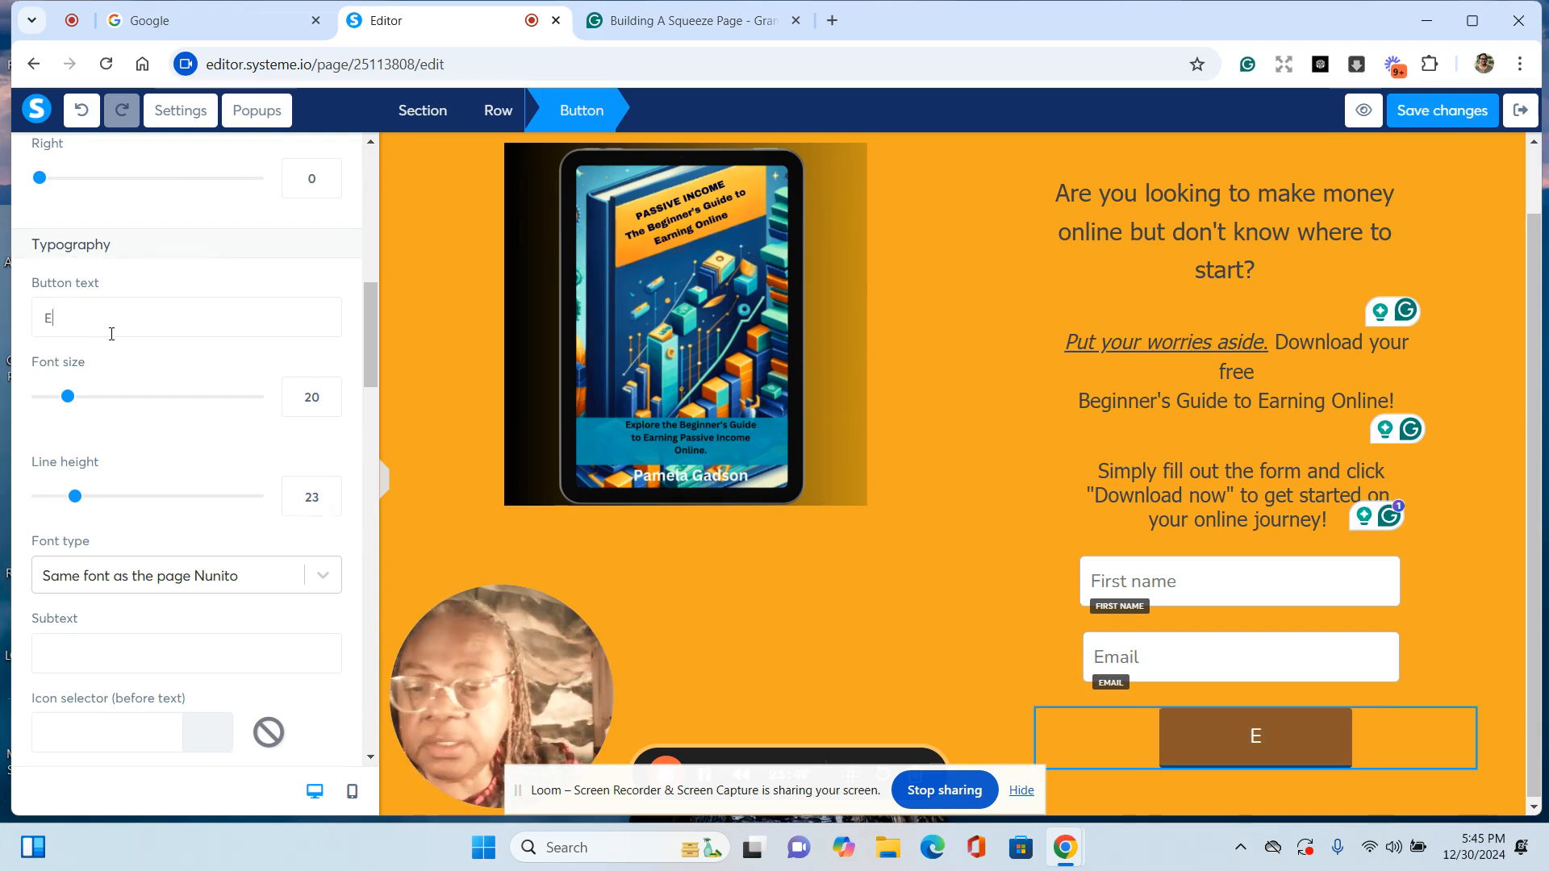
text(N)
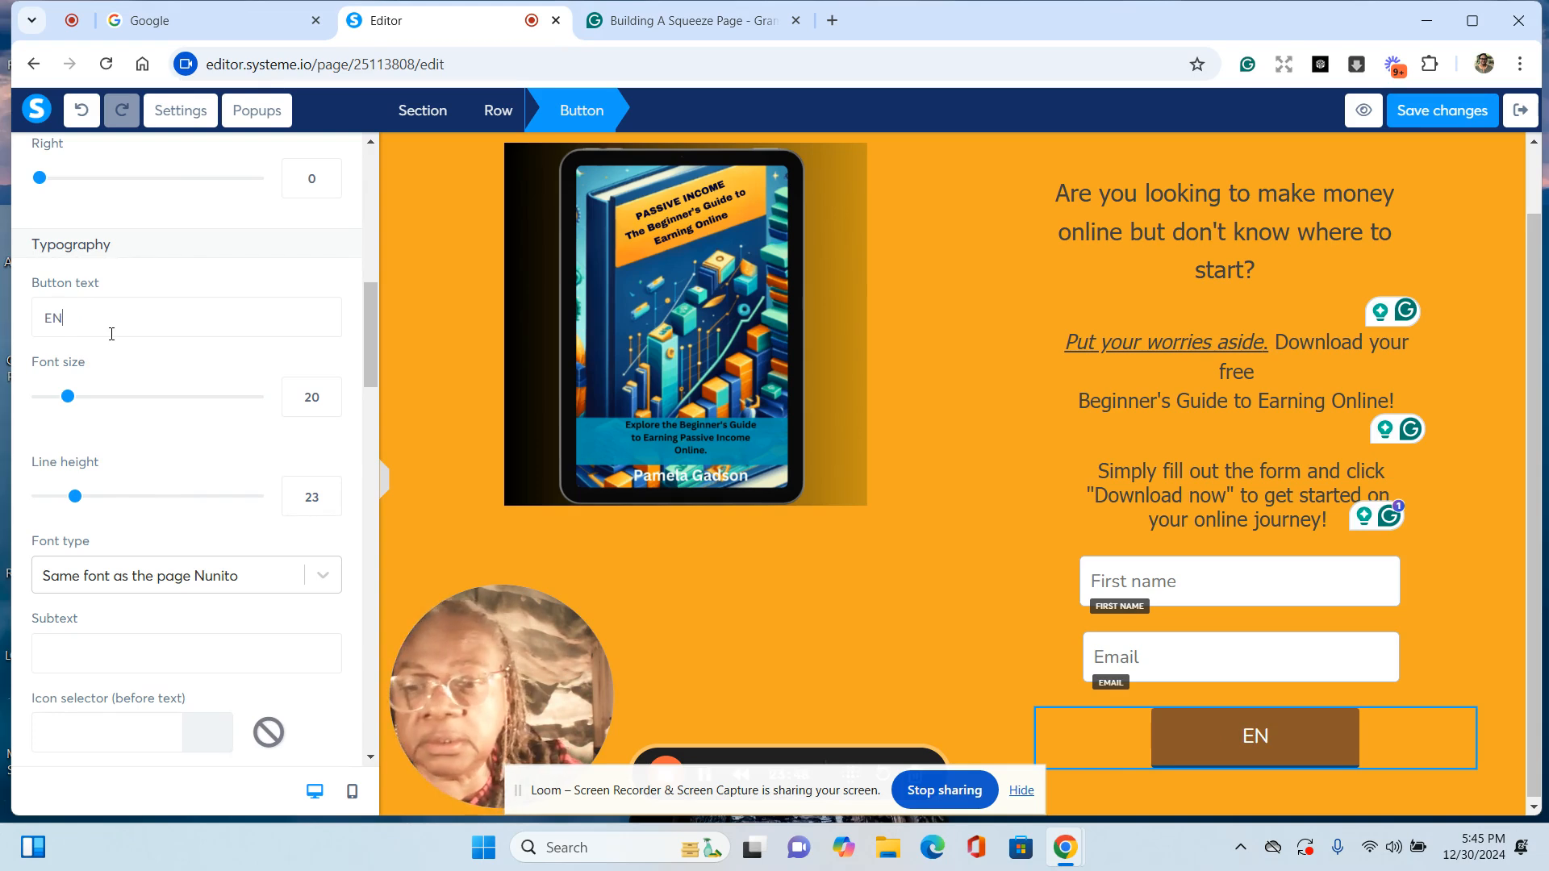
text(TER)
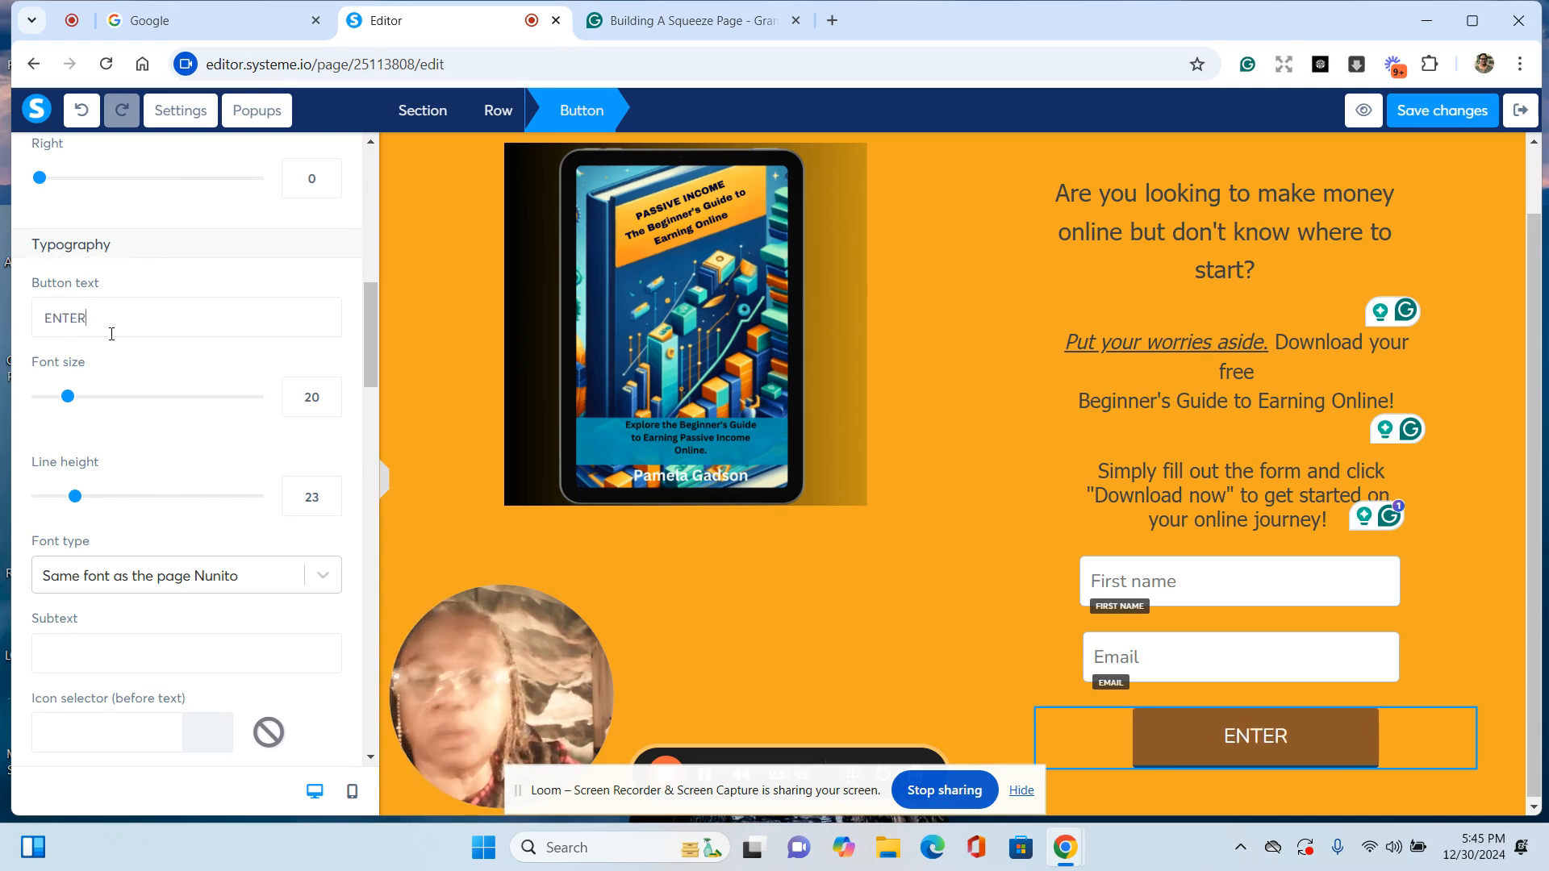
click(1460, 108)
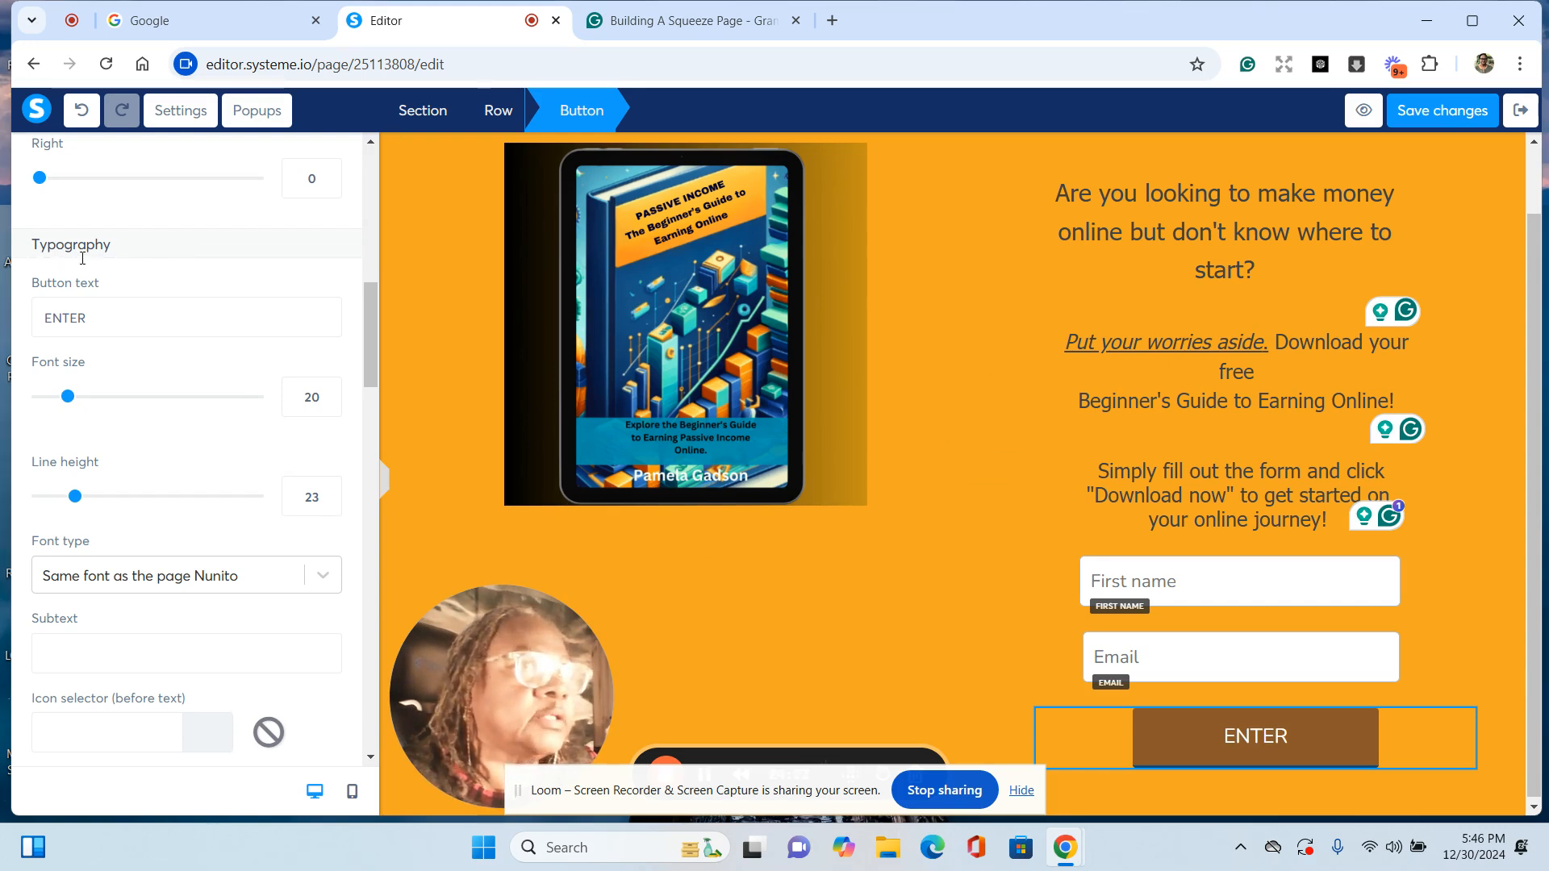
Step: Open the settings of the "ENTER" button below the email field
click(1178, 723)
click(1178, 729)
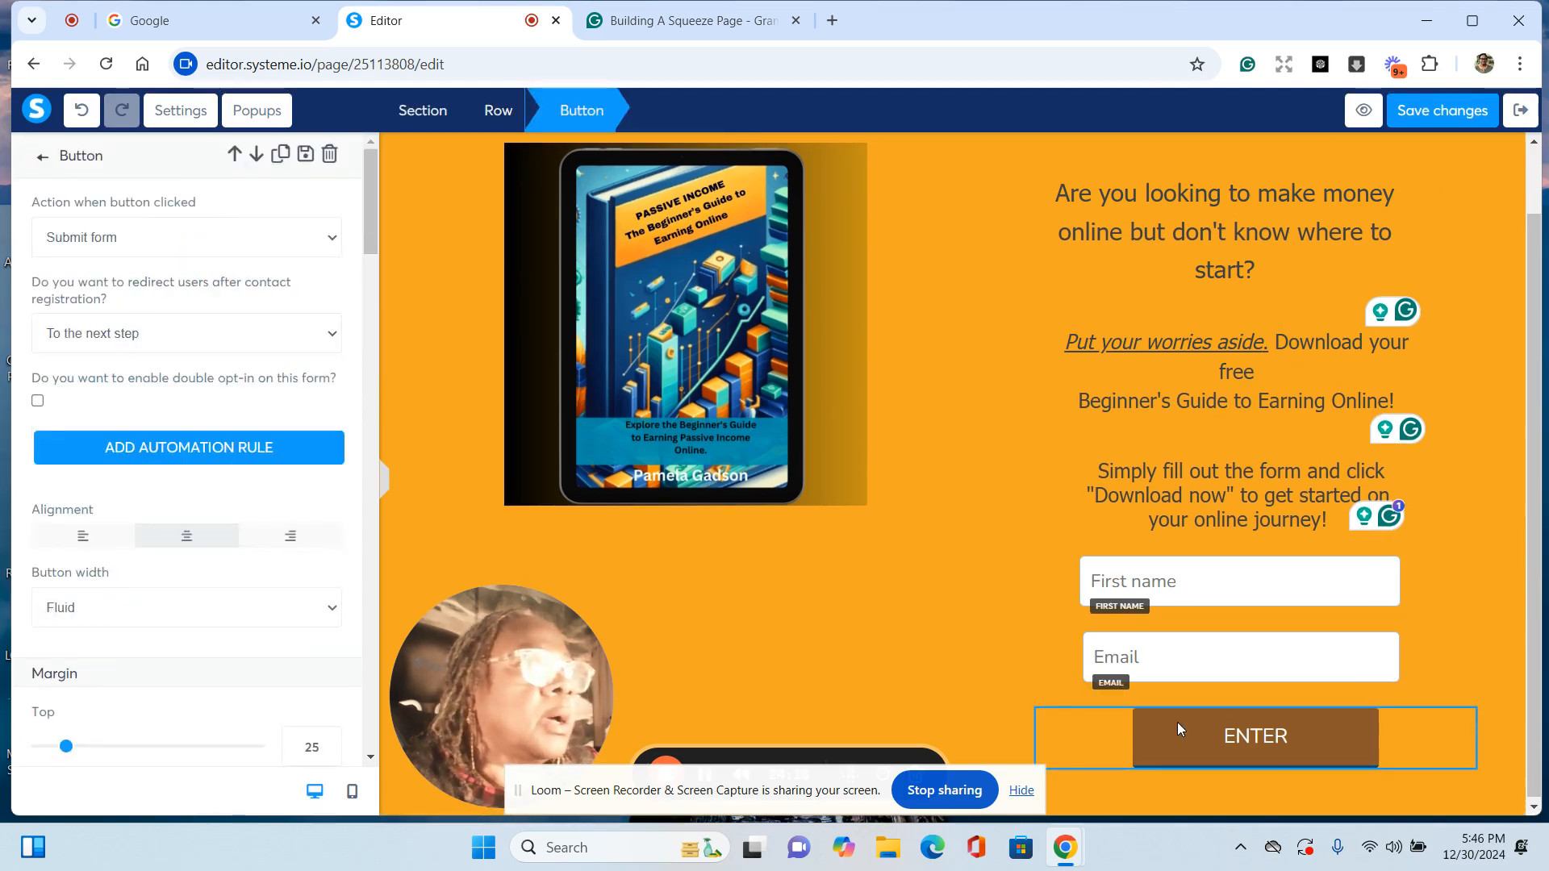